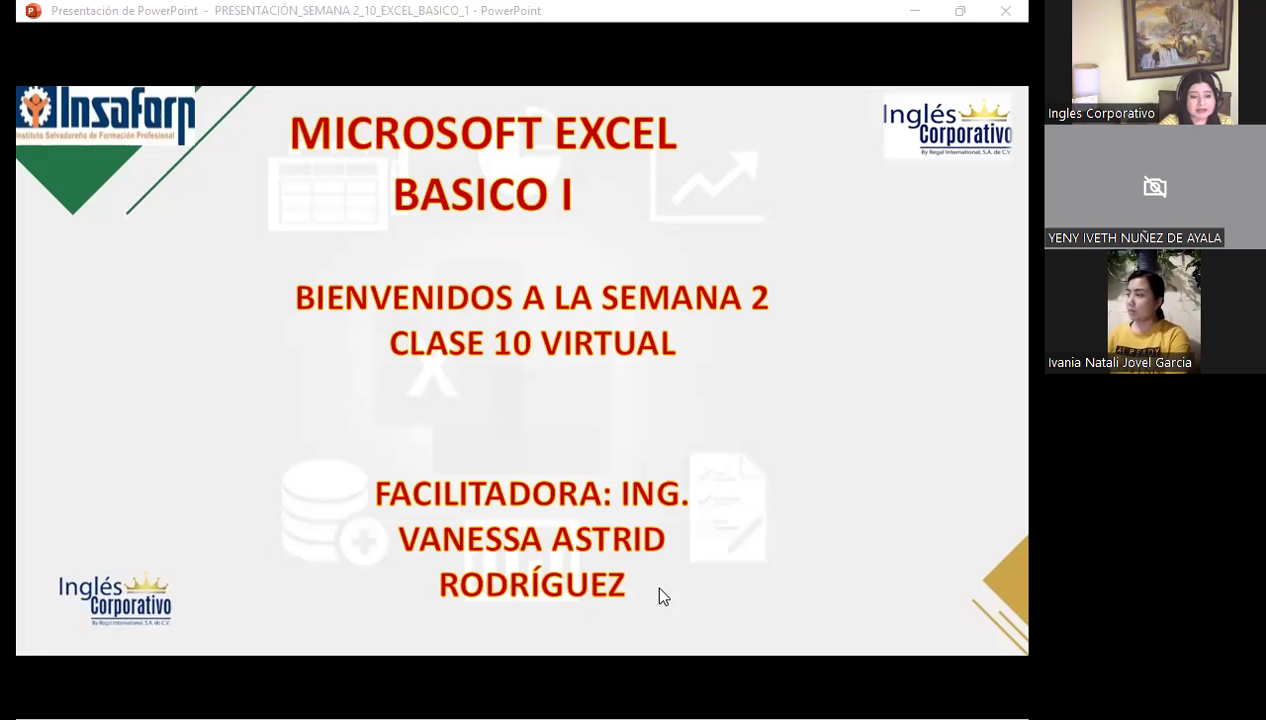
Switch from the PowerPoint slideshow to the Excel Básico course outline in Firefox.
key(alt+Tab)
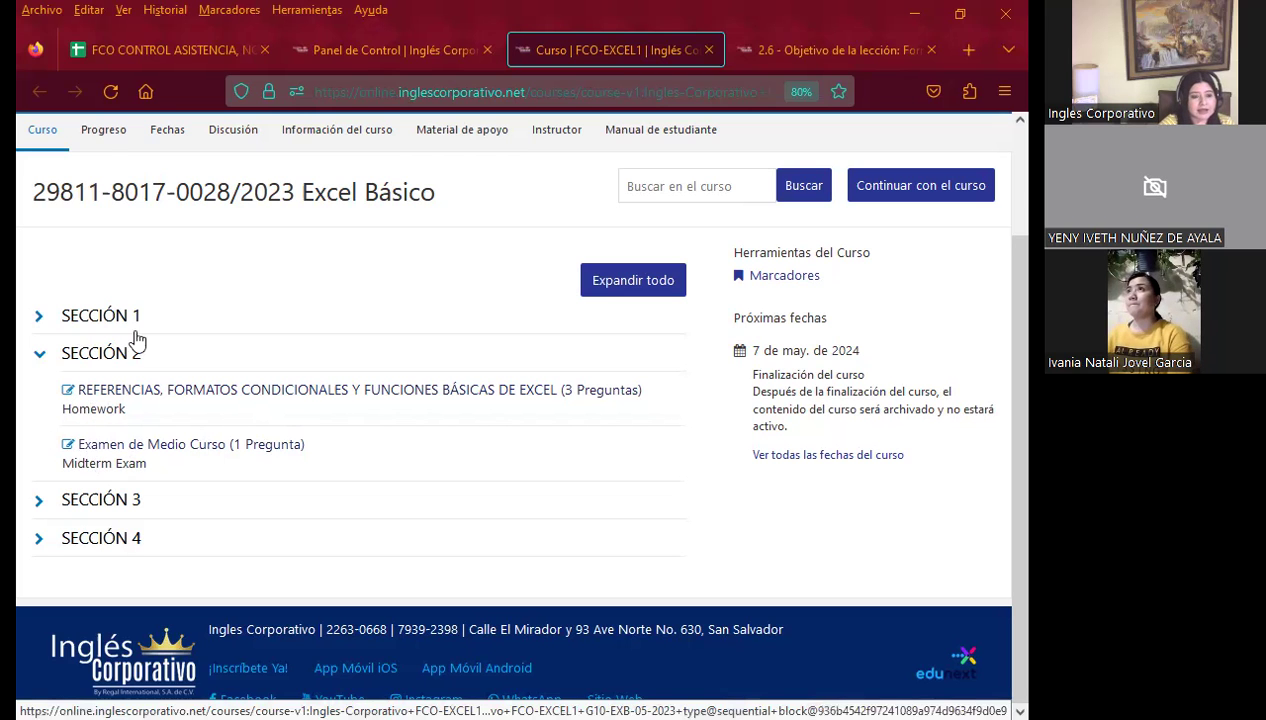
Open lesson 2.6 and scroll to the =SUMA(B3:B6) versus =B3+B4+B5+B6 example.
click(792, 53)
scroll(481, 483, down, 3)
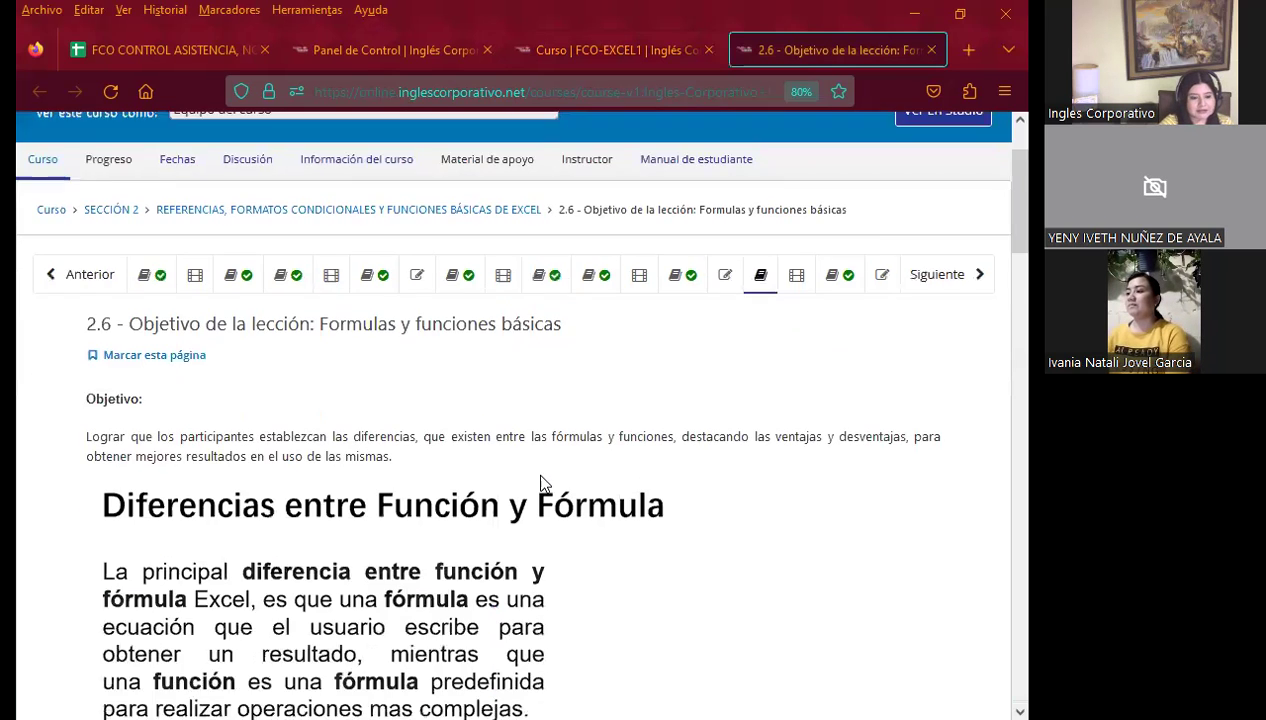
scroll(640, 513, down, 3)
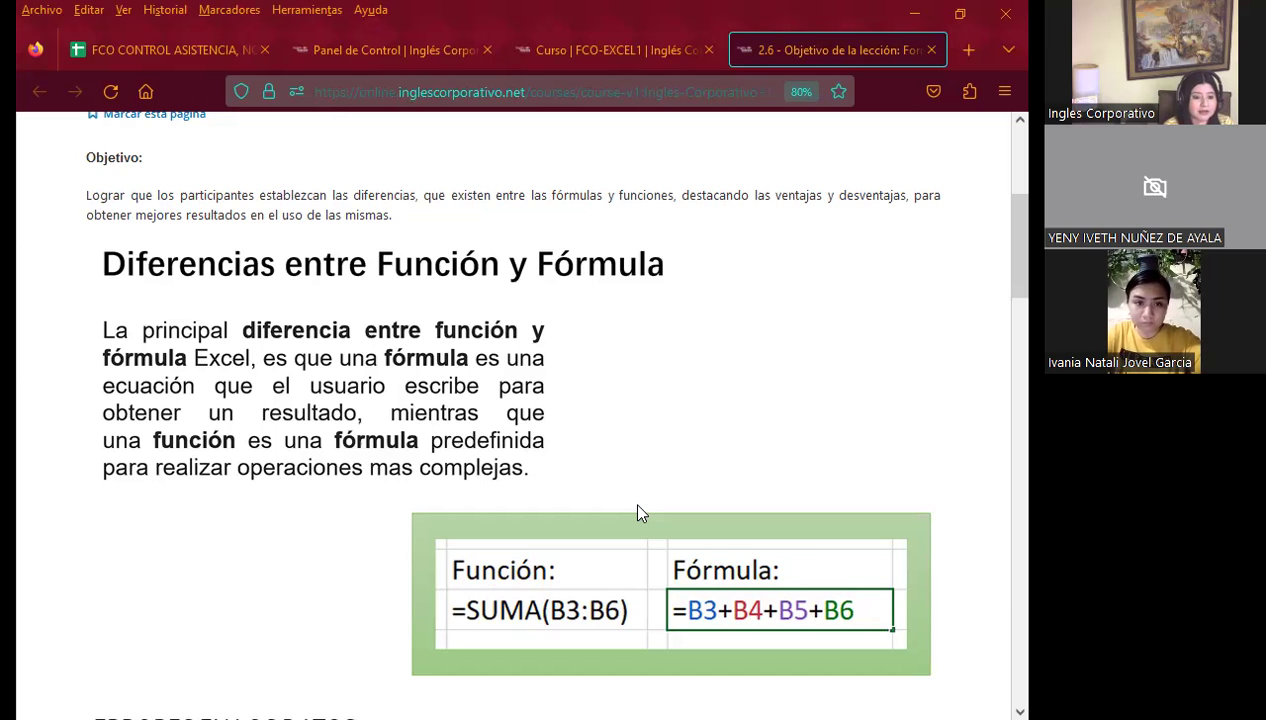
scroll(599, 458, down, 5)
scroll(424, 418, down, 5)
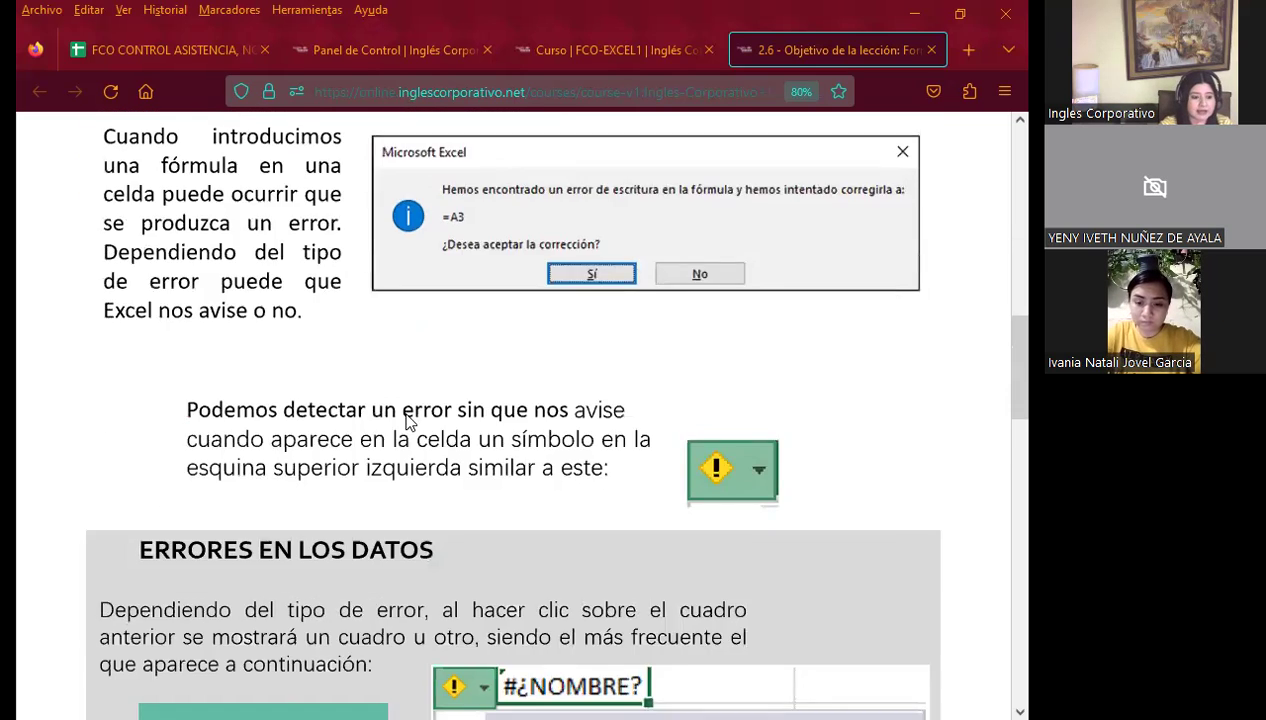
scroll(402, 409, down, 7)
scroll(405, 405, up, 3)
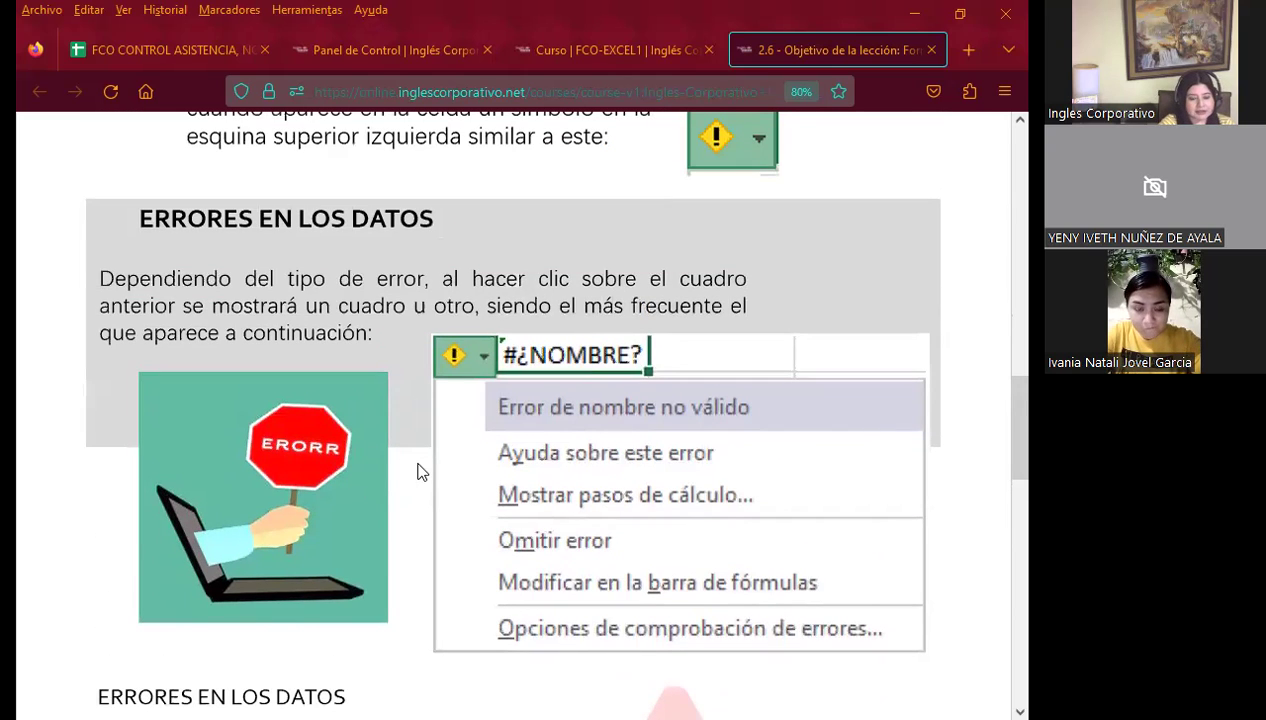
scroll(420, 472, down, 4)
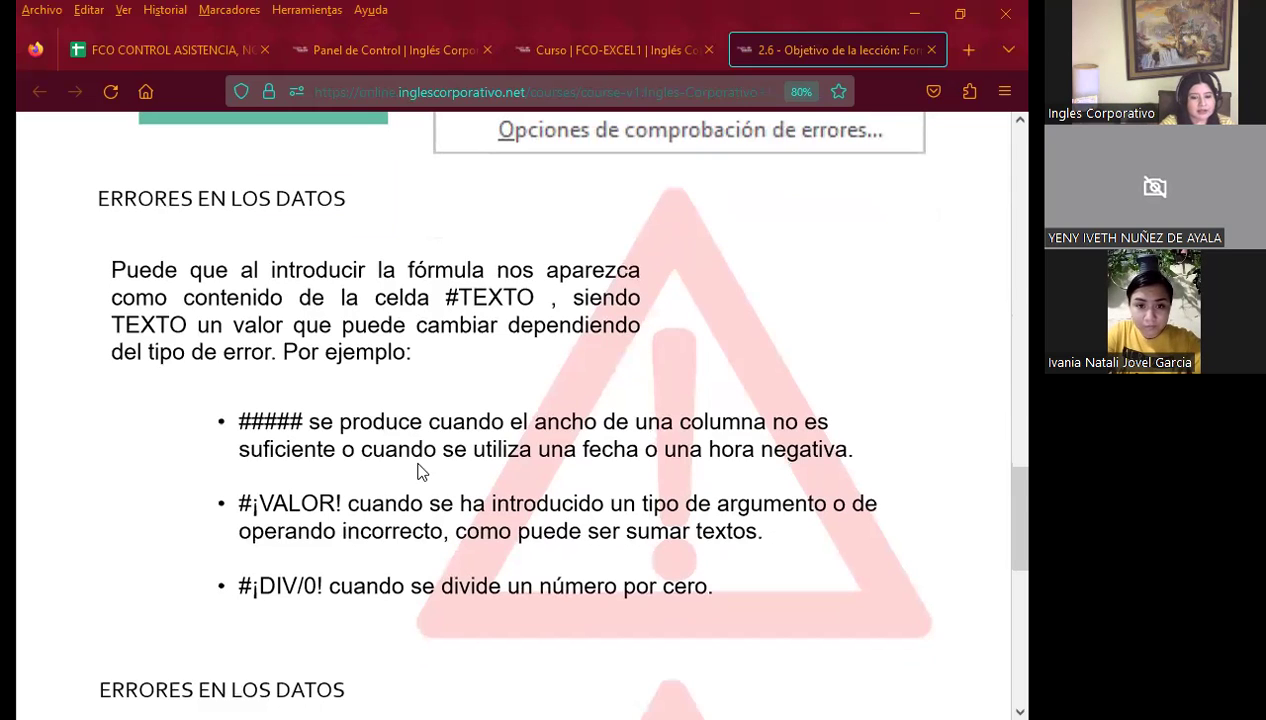
scroll(398, 455, down, 2)
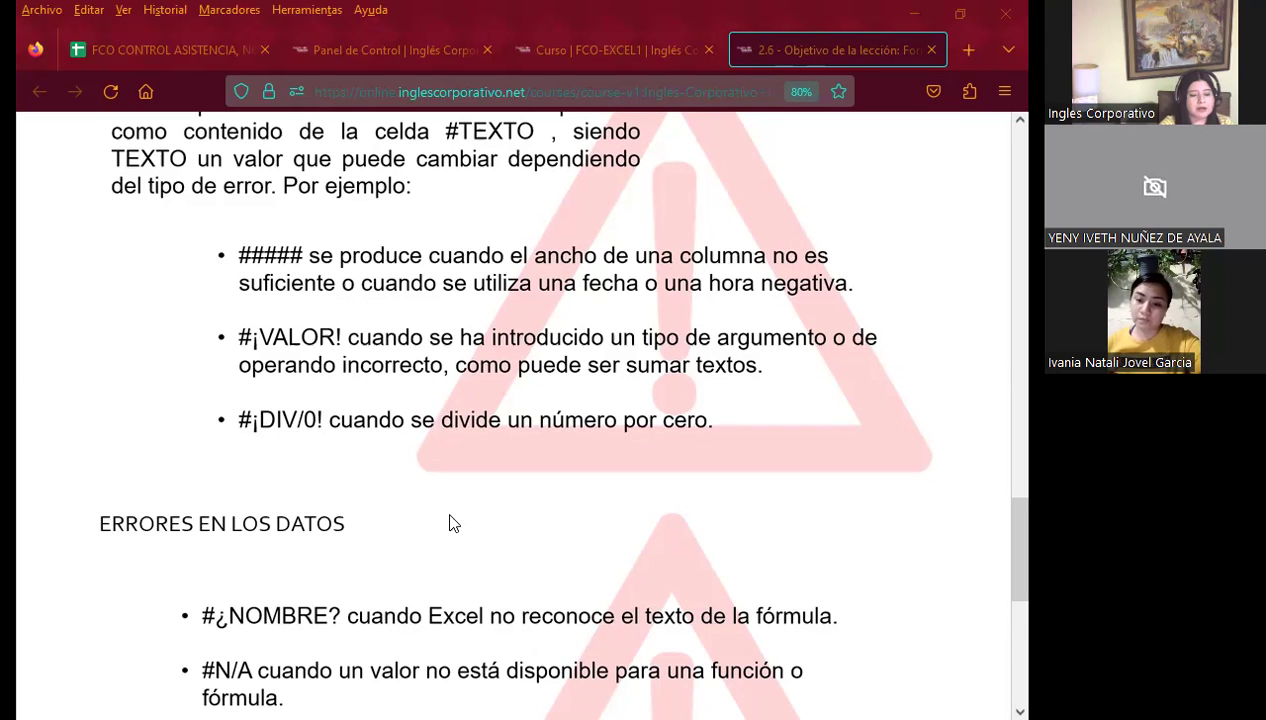
Scroll a little further down the lesson 2.6 page.
scroll(460, 510, down, 2)
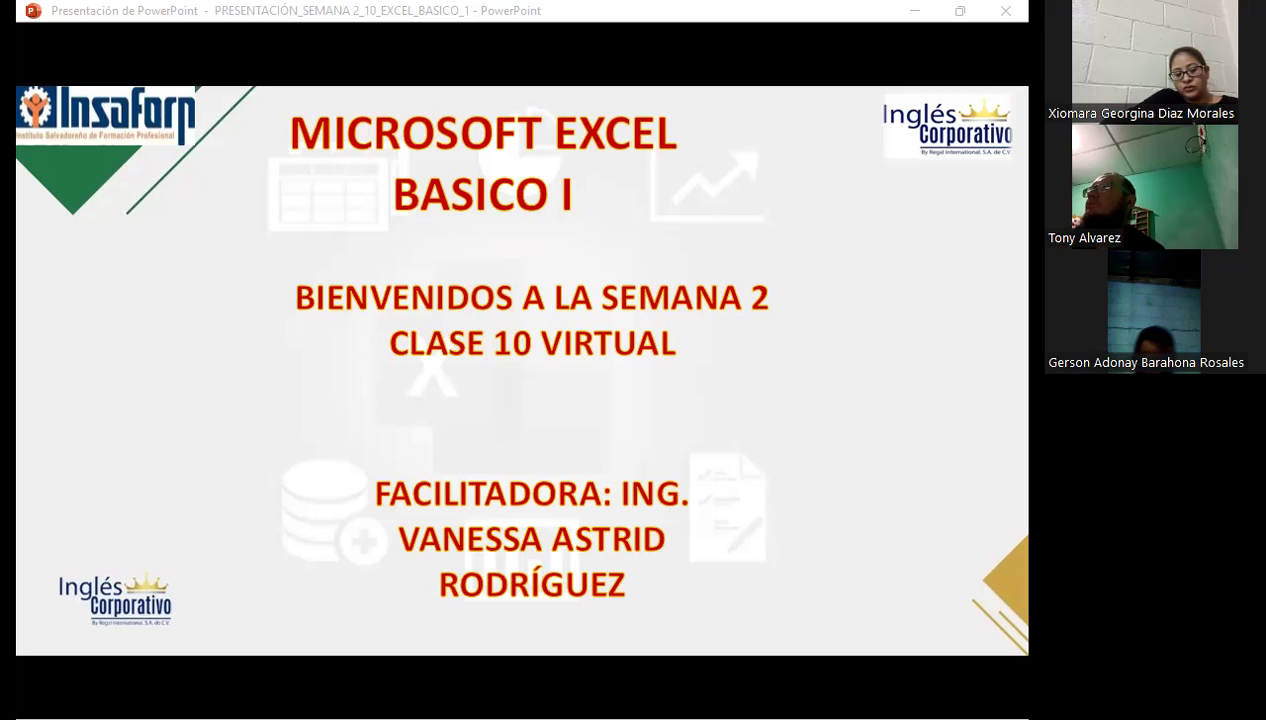
Advance the slideshow past the SESIÓN: 10 slide to the AGENDA slide.
click(672, 448)
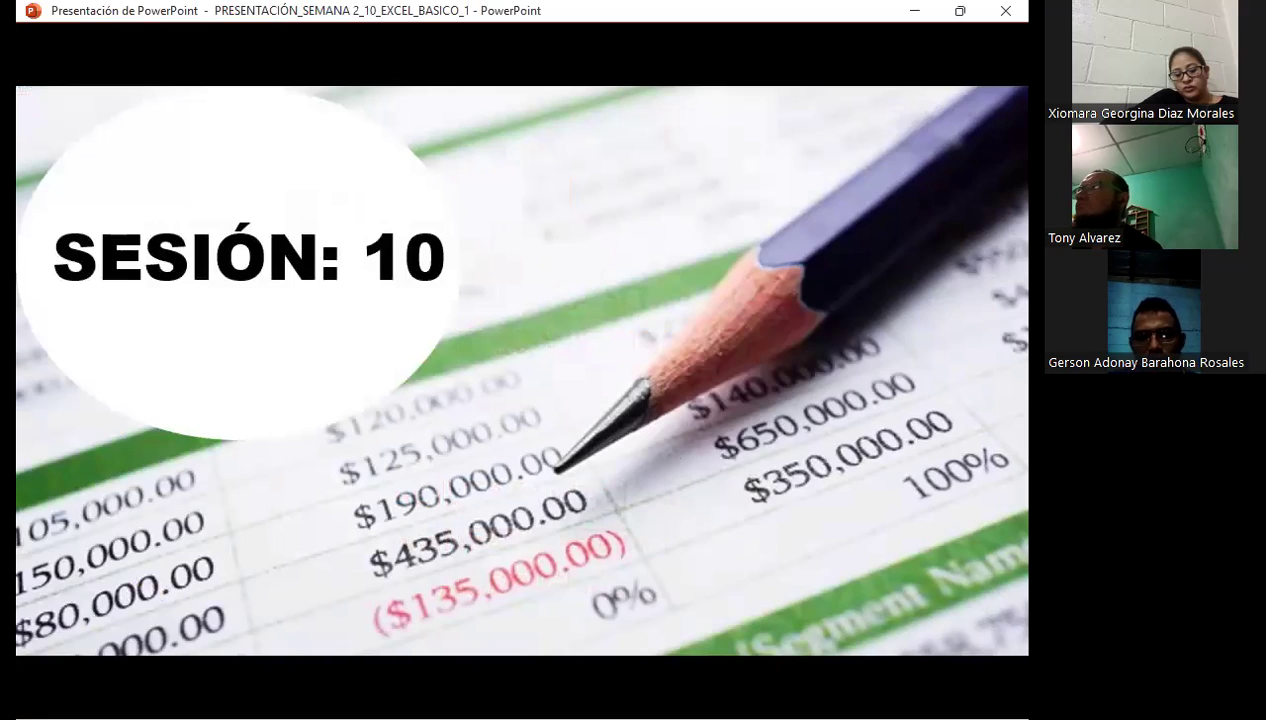
key(Right)
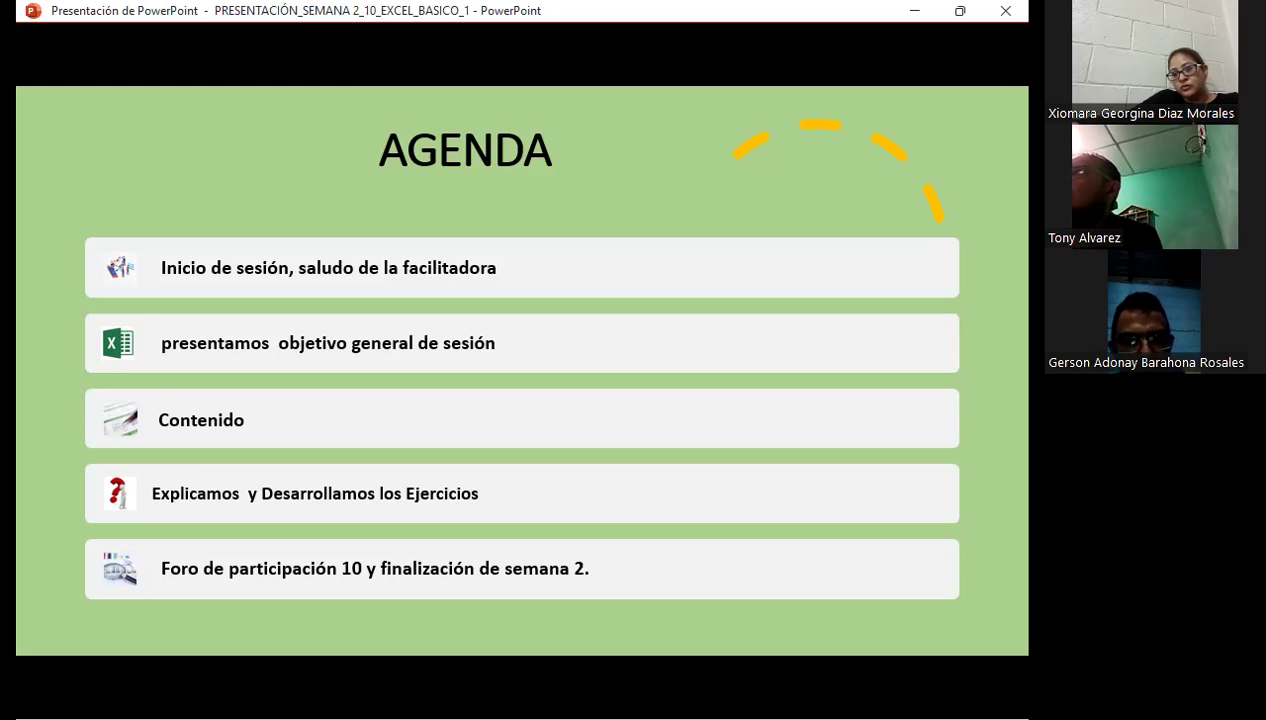
Advance from AGENDA to the OBJETIVO GENERAL DE LA SESIÓN slide.
click(809, 202)
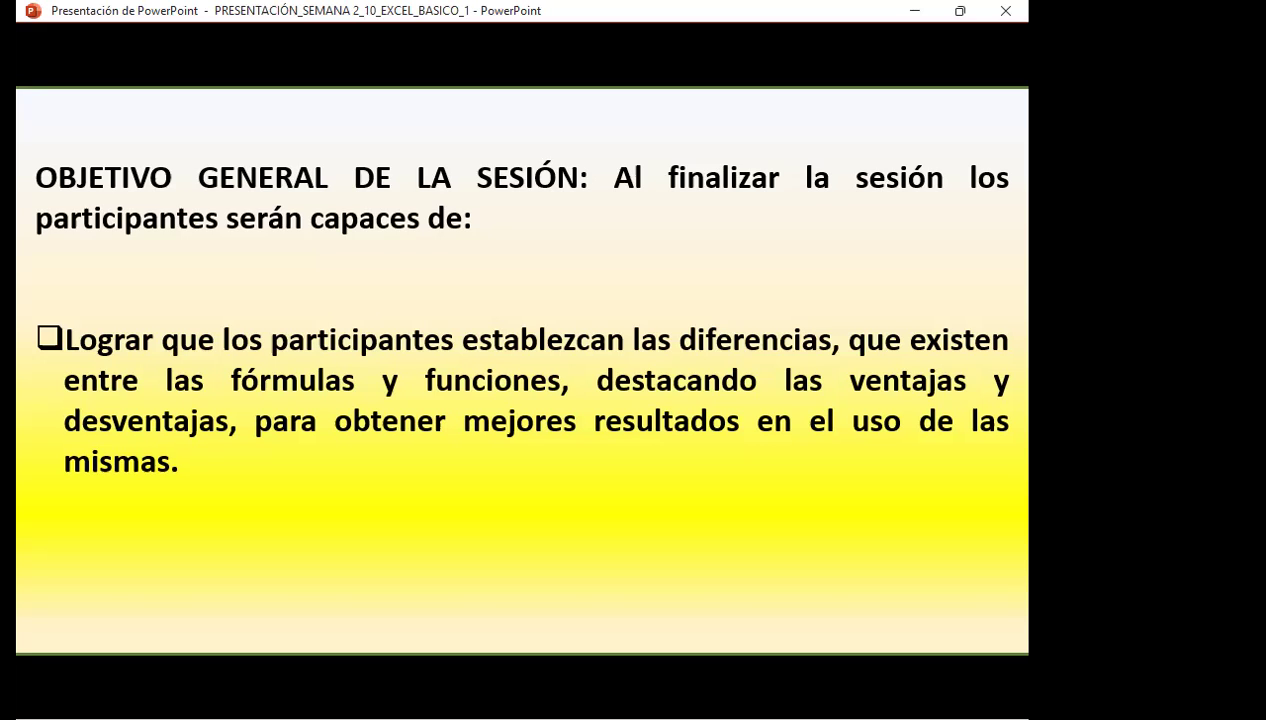
Advance to the Operadores aritméticos slide listing ^, /, *, +, – and %.
key(Right)
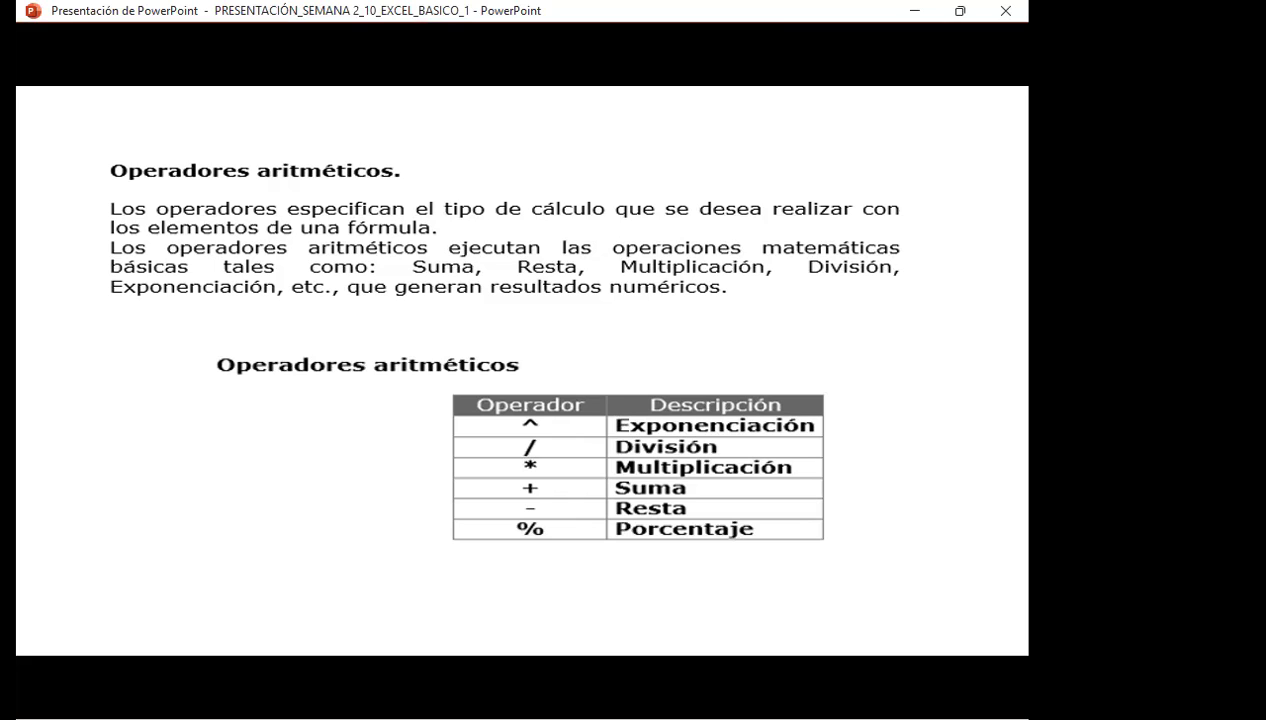
Show the operator precedence slide, then switch to Excel's OPERADORES ARITMÉTICOS sheet.
key(Right)
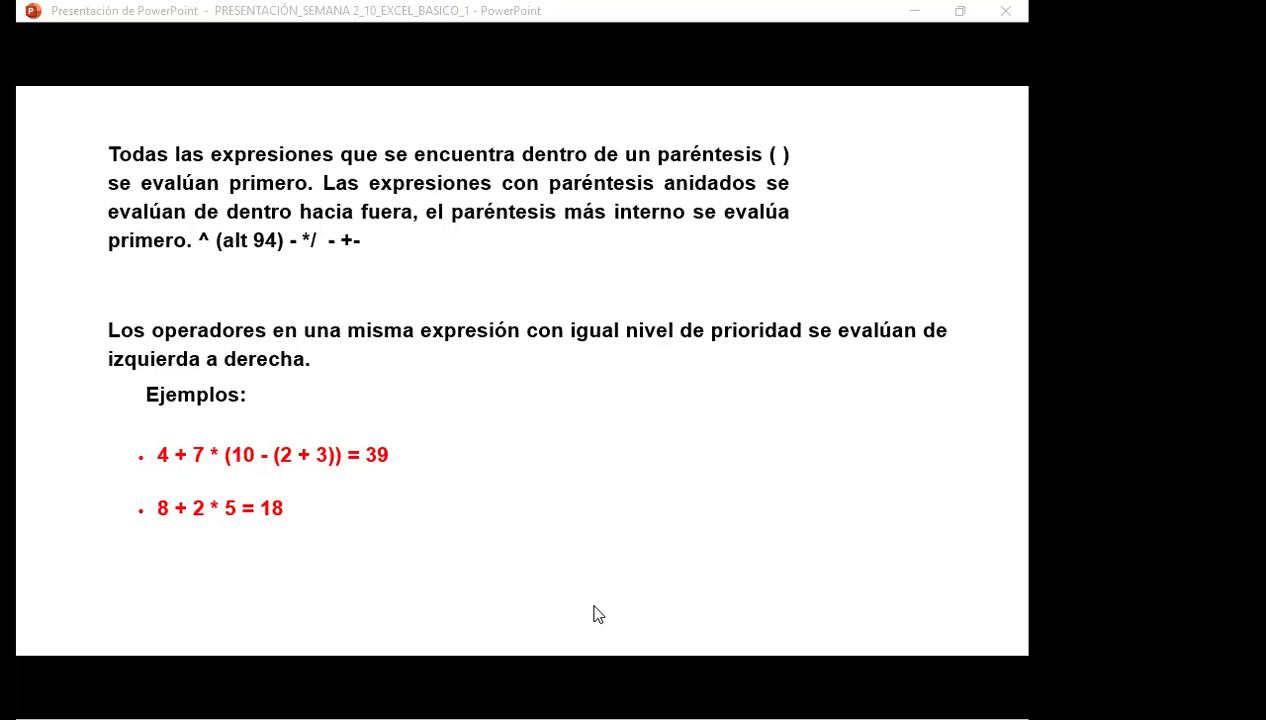
key(alt+Tab)
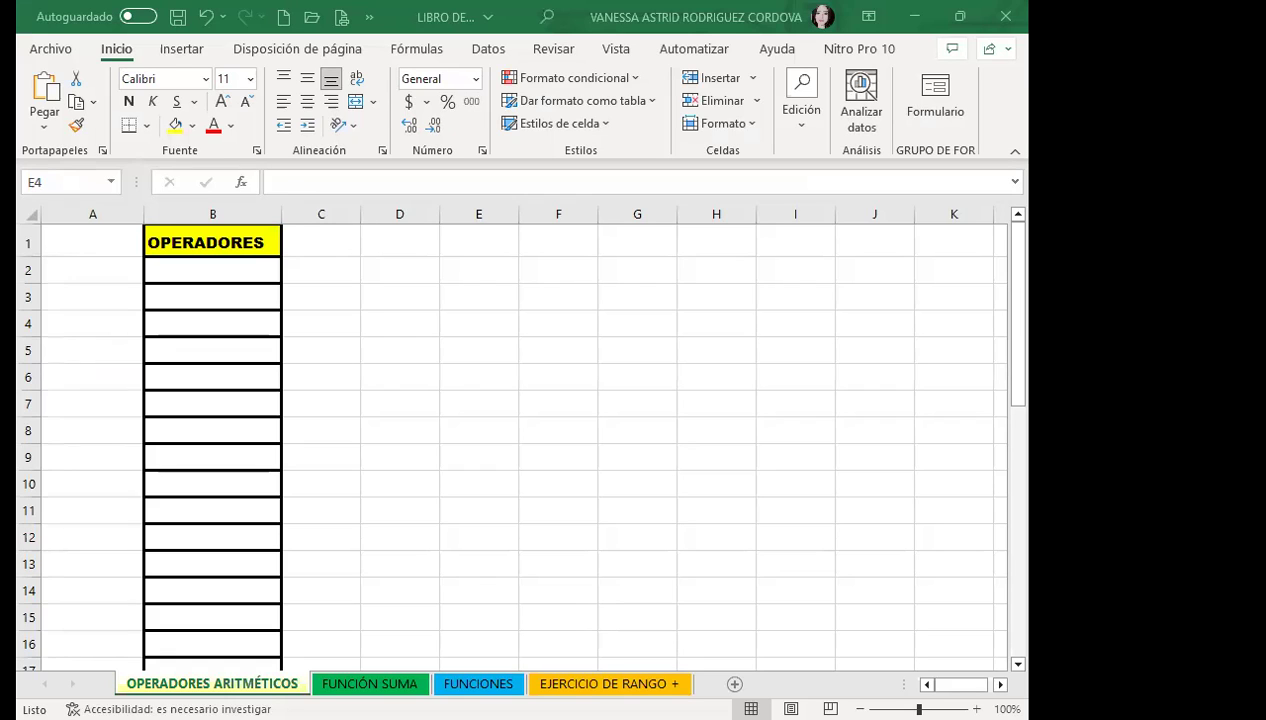
Paste 4 + 7 * (10 - (2 + 3)) into E3 and autofit column E to fit it.
click(452, 295)
text(4 + 7 * (10 - (2 + 3)))
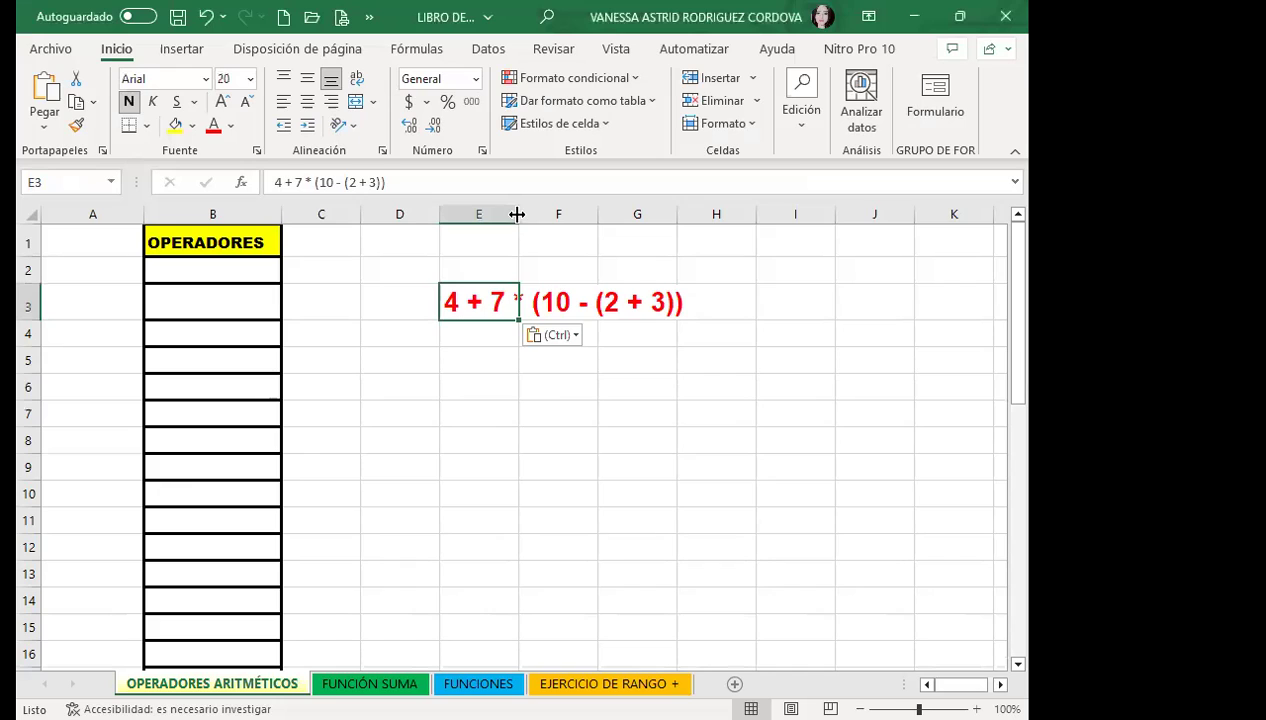
click(630, 331)
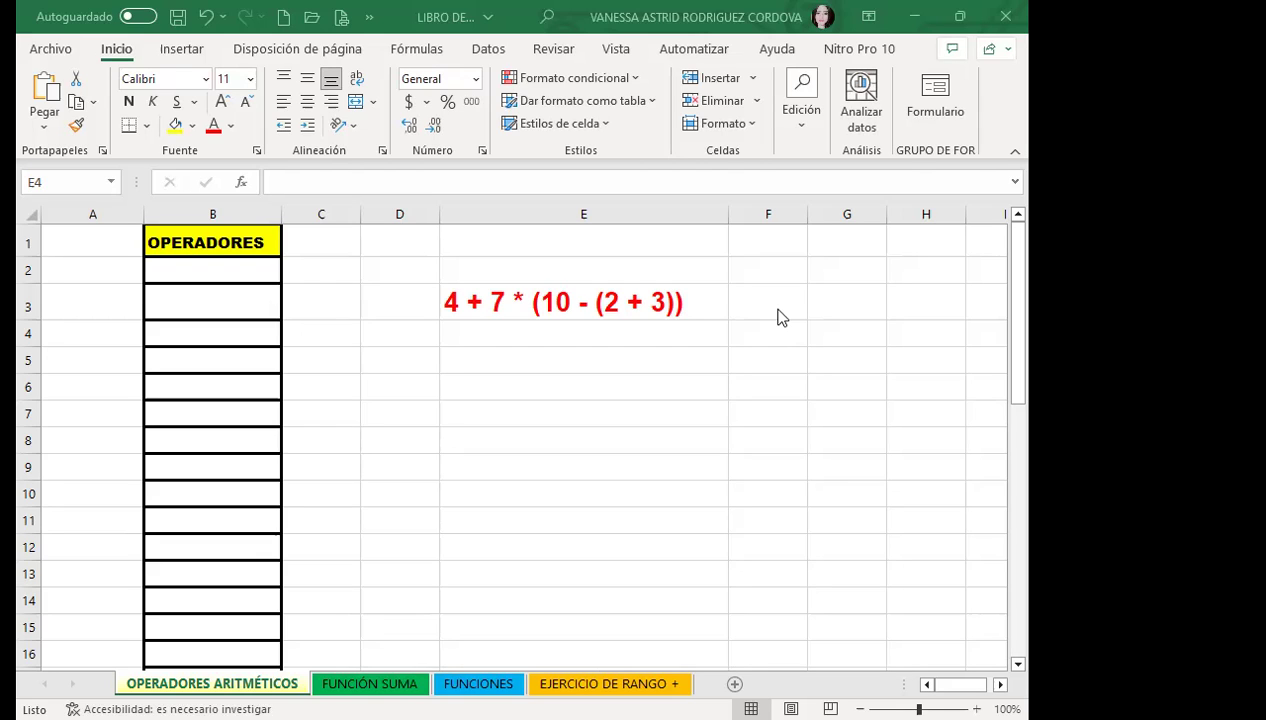
Copy E3's red bold formatting onto cells E4:E8 with Format Painter.
click(575, 334)
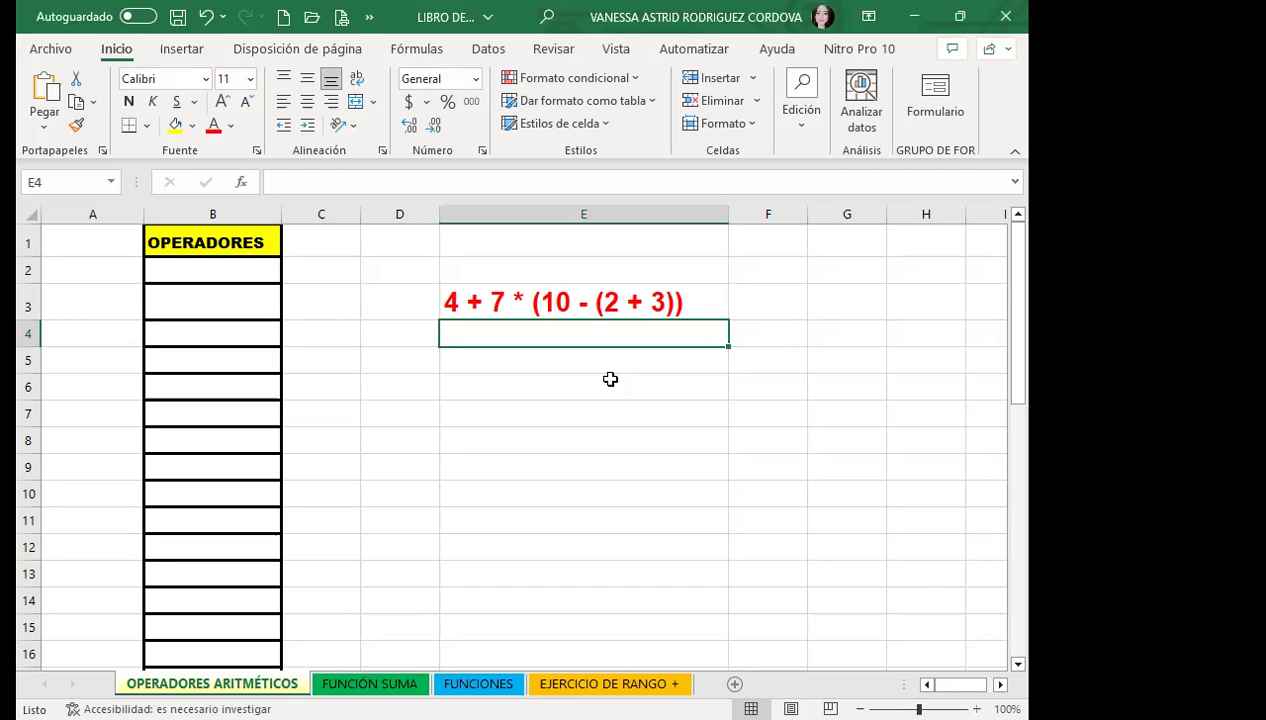
text(4)
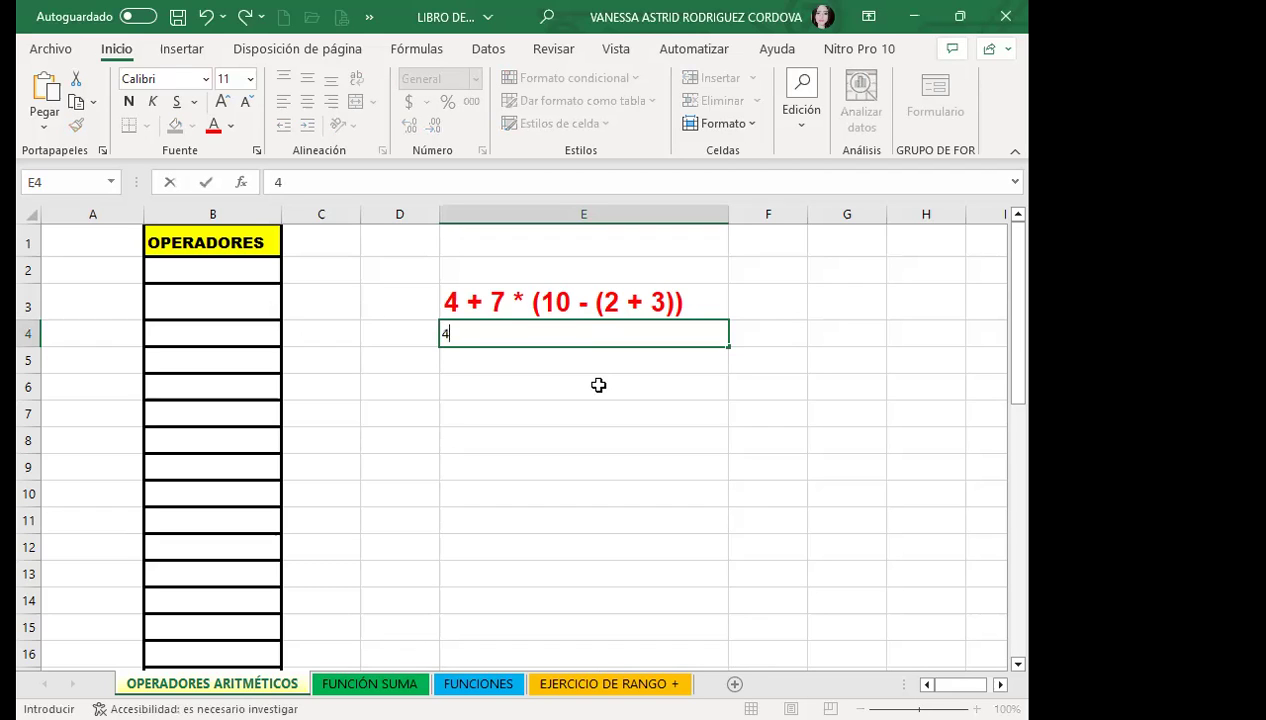
key(Escape)
click(573, 301)
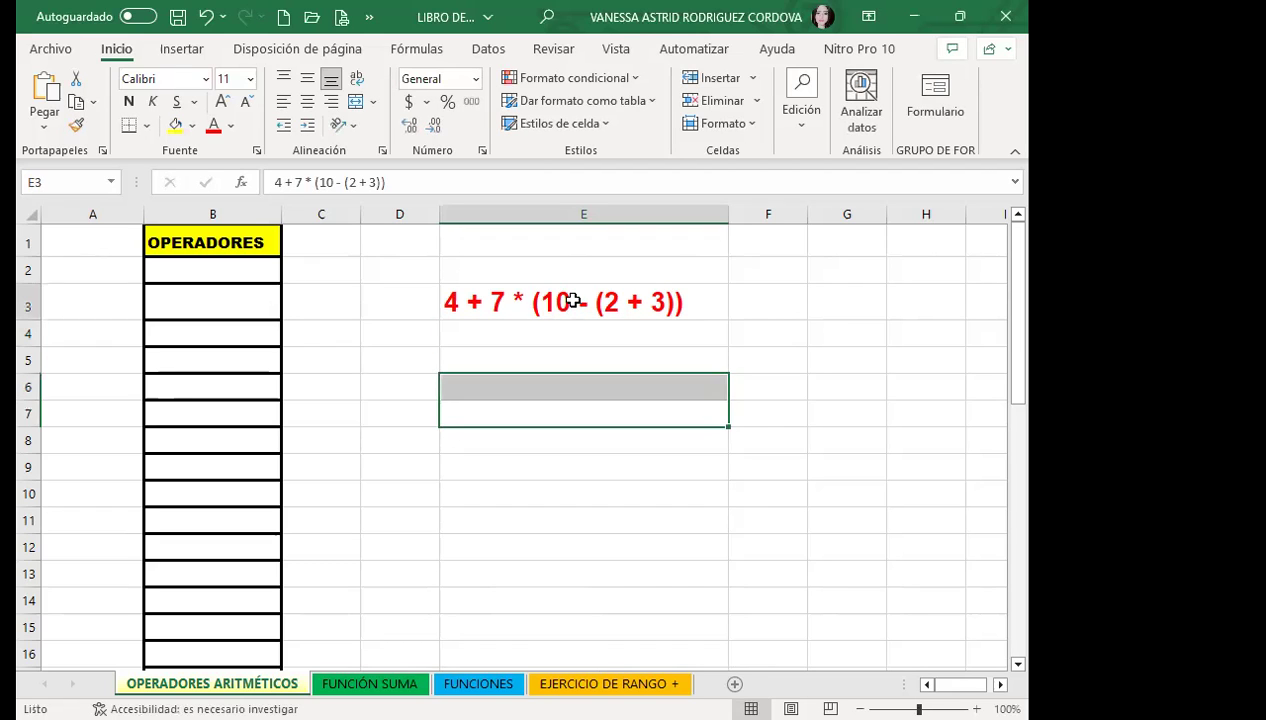
click(74, 127)
drag(480, 333, 483, 453)
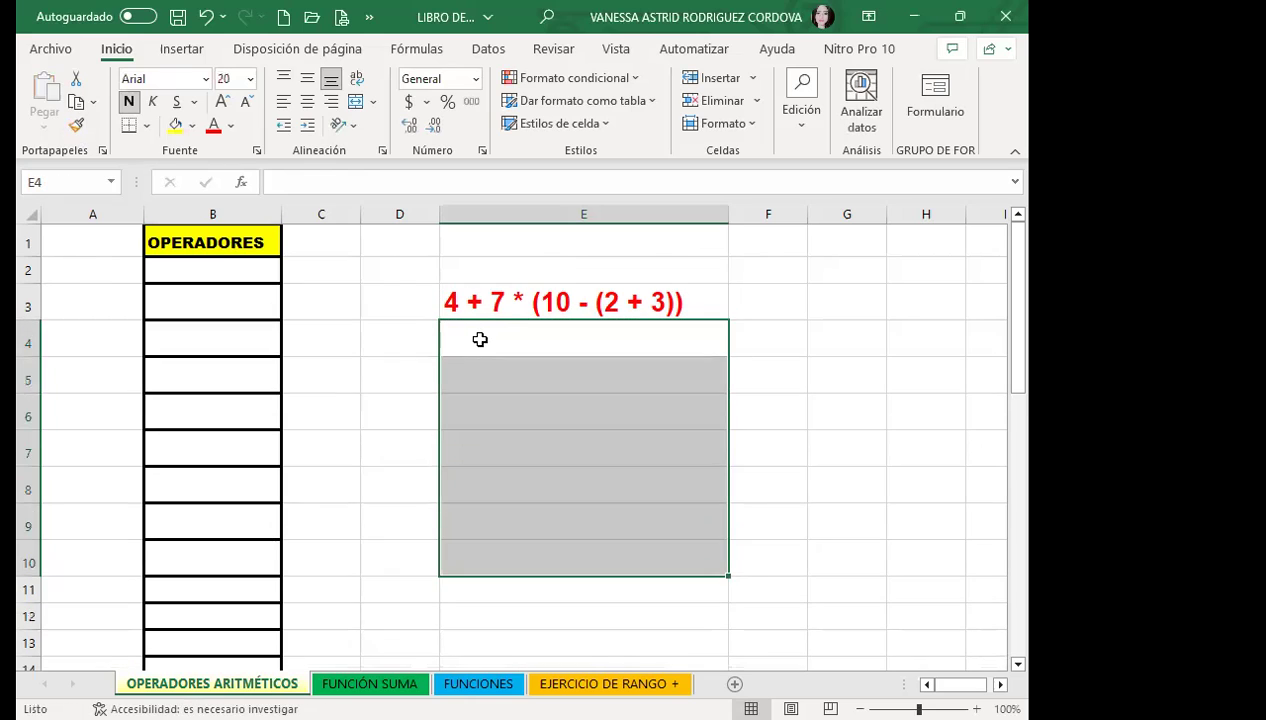
click(480, 339)
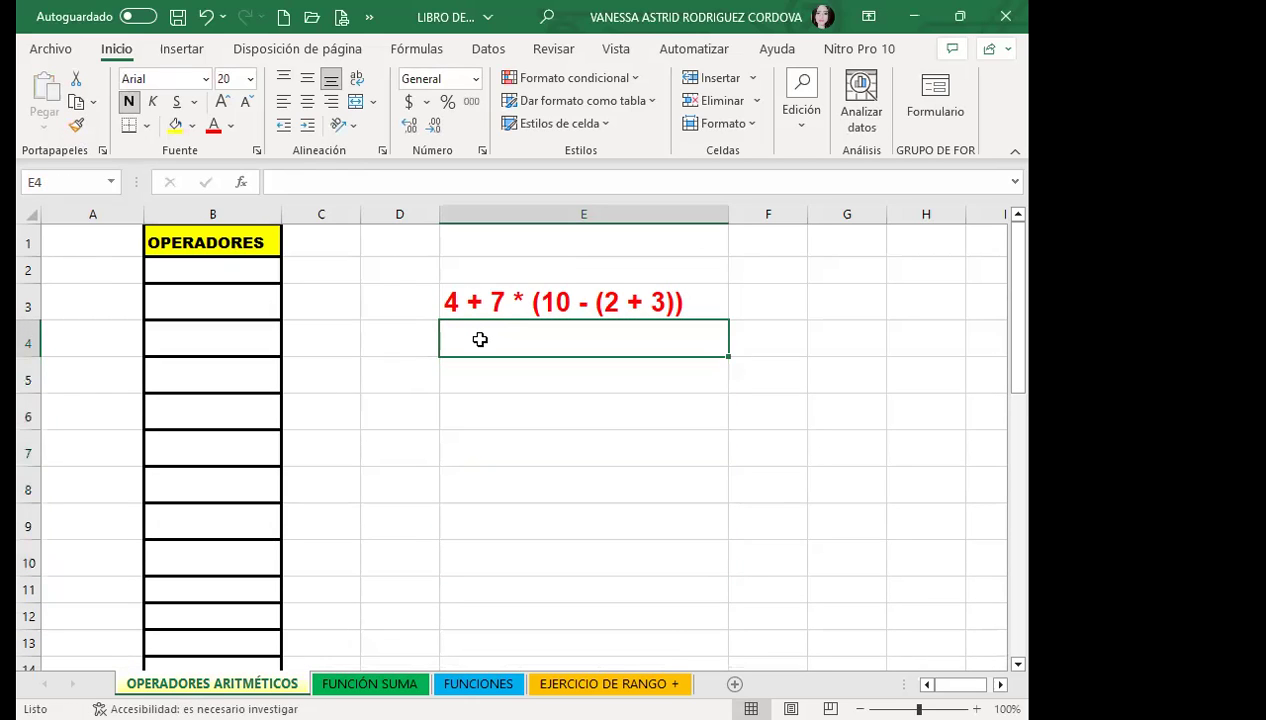
Enter the steps 4+7*(10-5), 4+7*5, 4+35 and 39 in E4 through E7.
text(4+7)
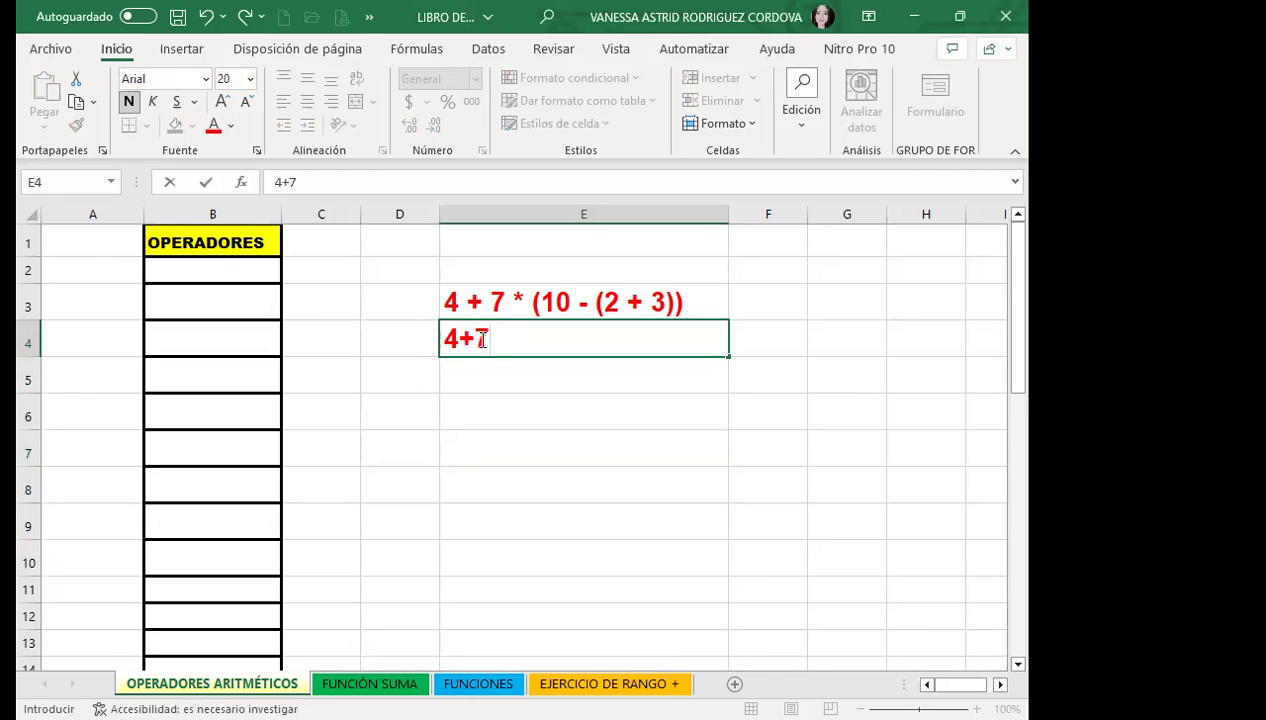
text(*)
text())
key(BackSpace)
text(()
text(10-)
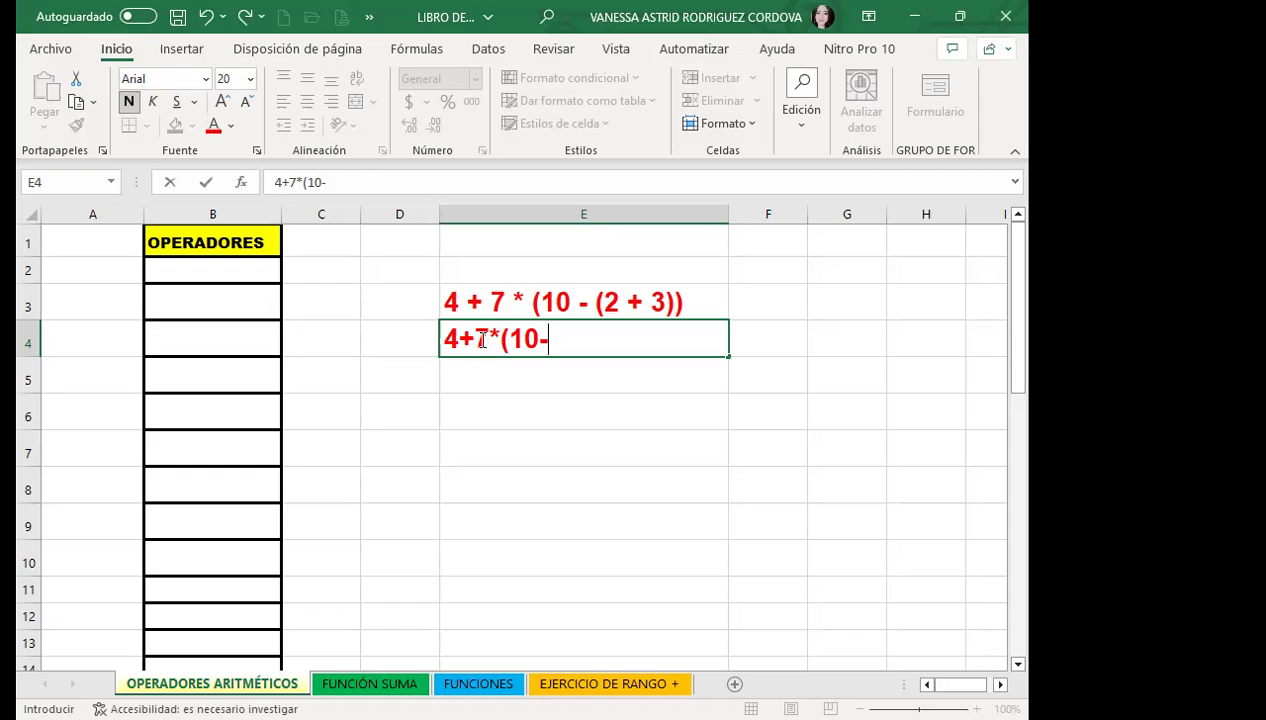
text(5))
key(Return)
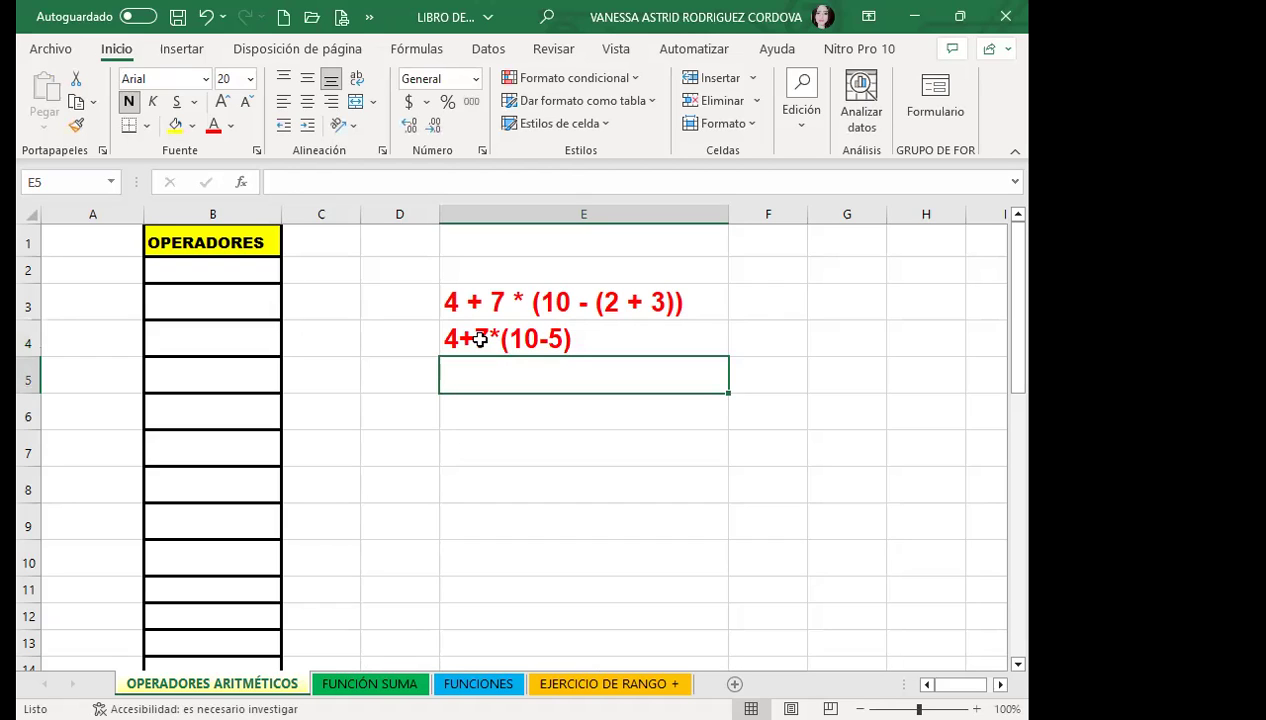
text(4+7)
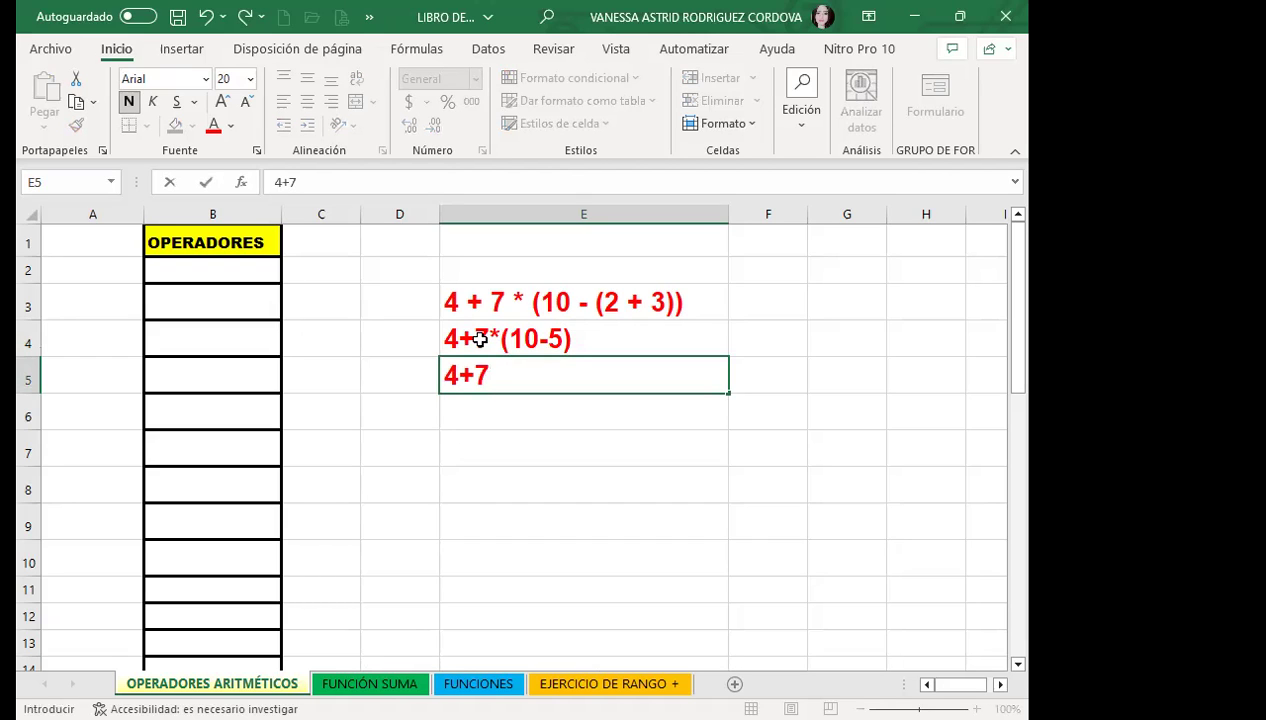
text(*)
text(5)
key(Return)
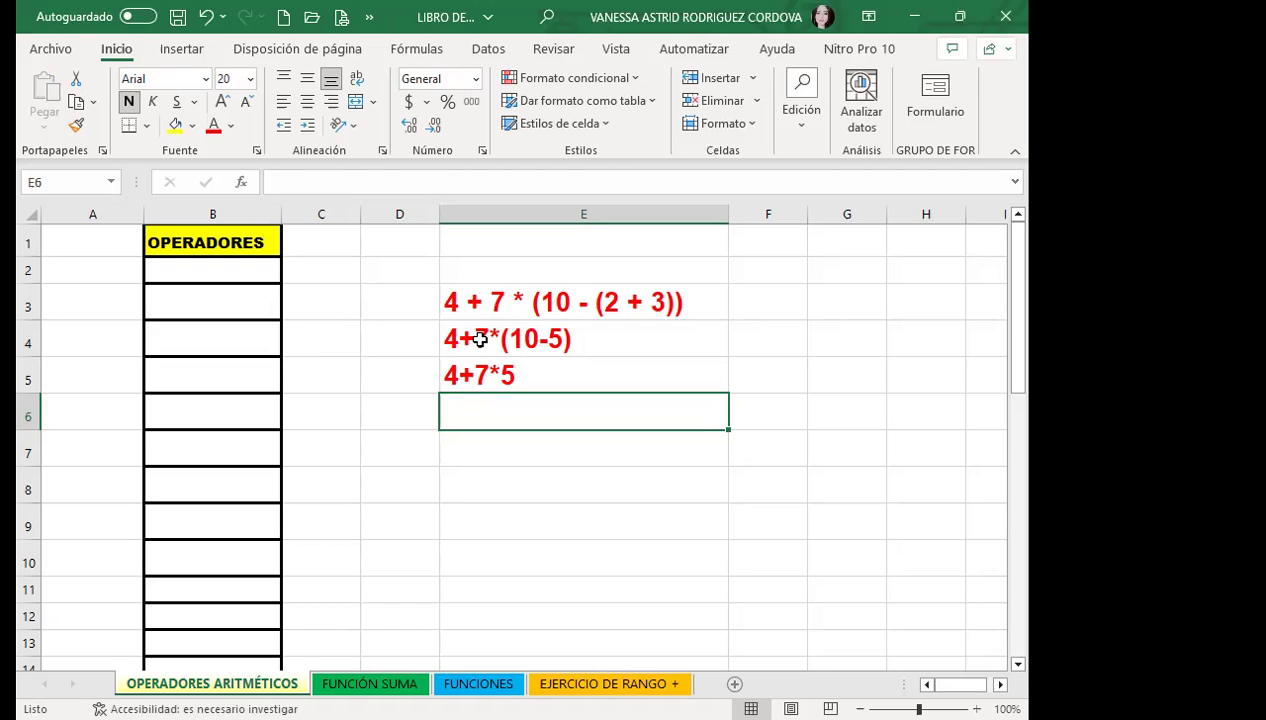
text(4+)
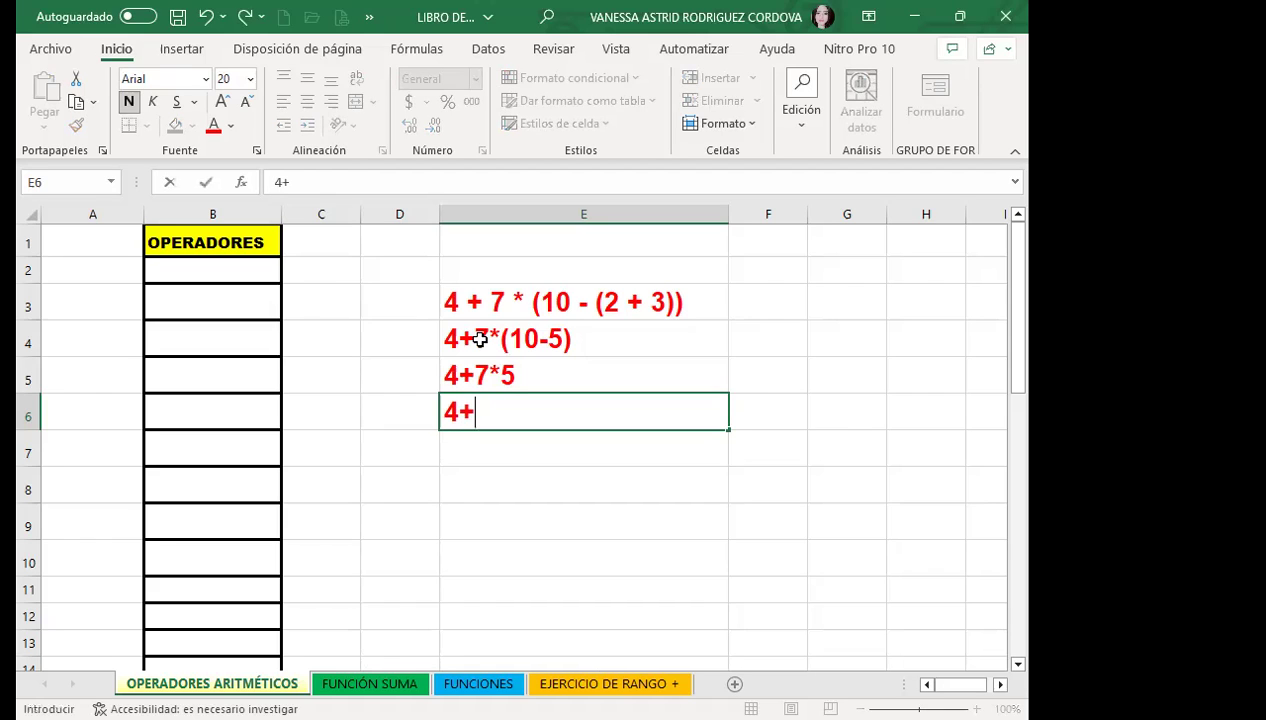
text(35)
key(Return)
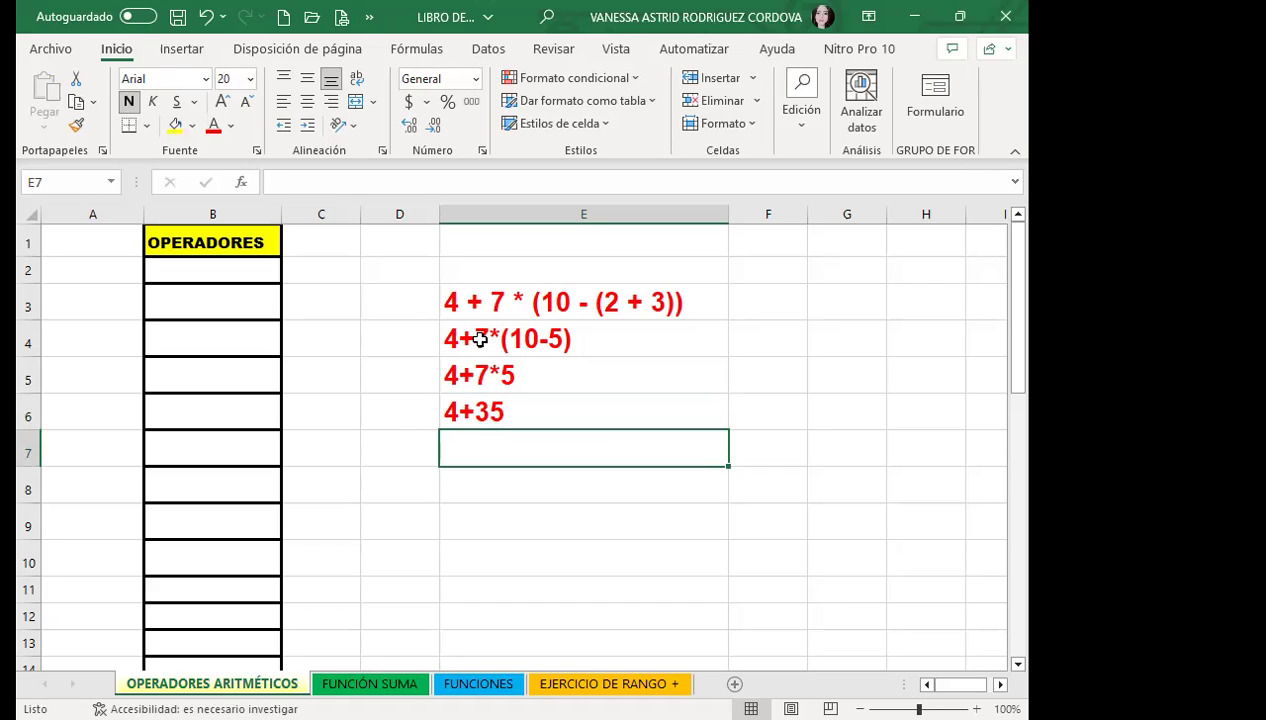
text(39)
key(Return)
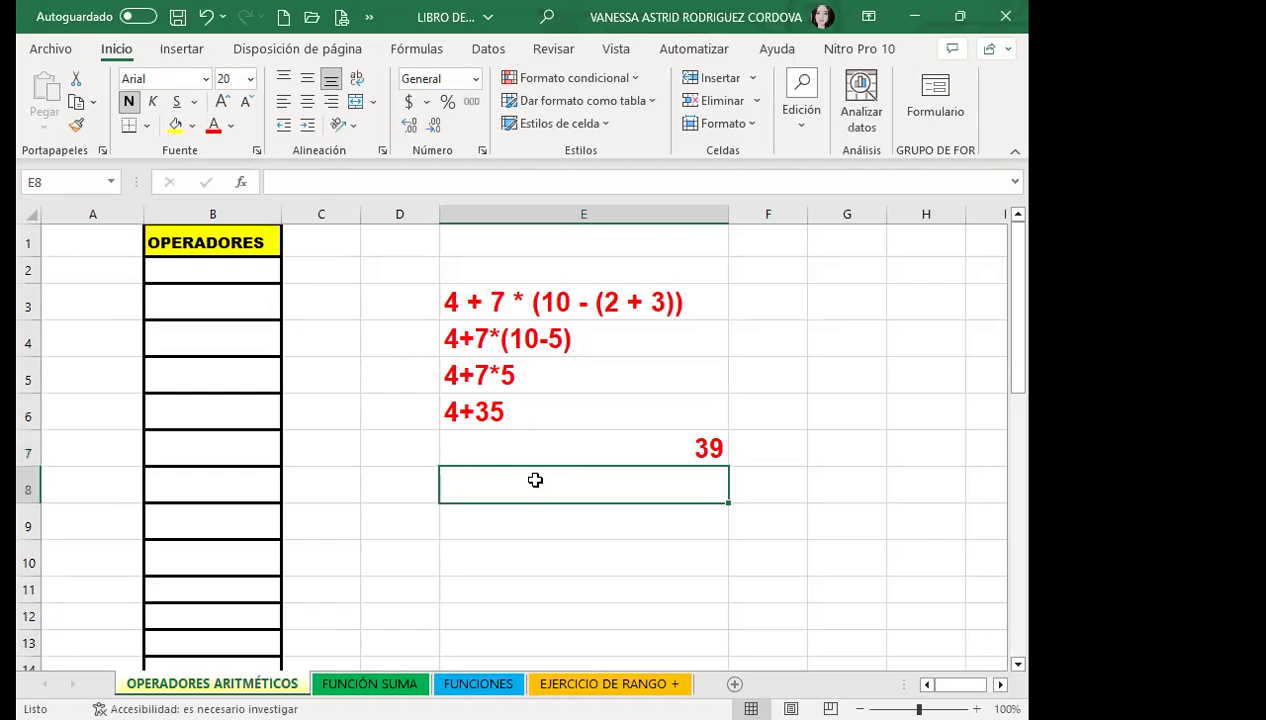
Prefix E3's expression with = so it calculates 39, matching E7.
click(584, 450)
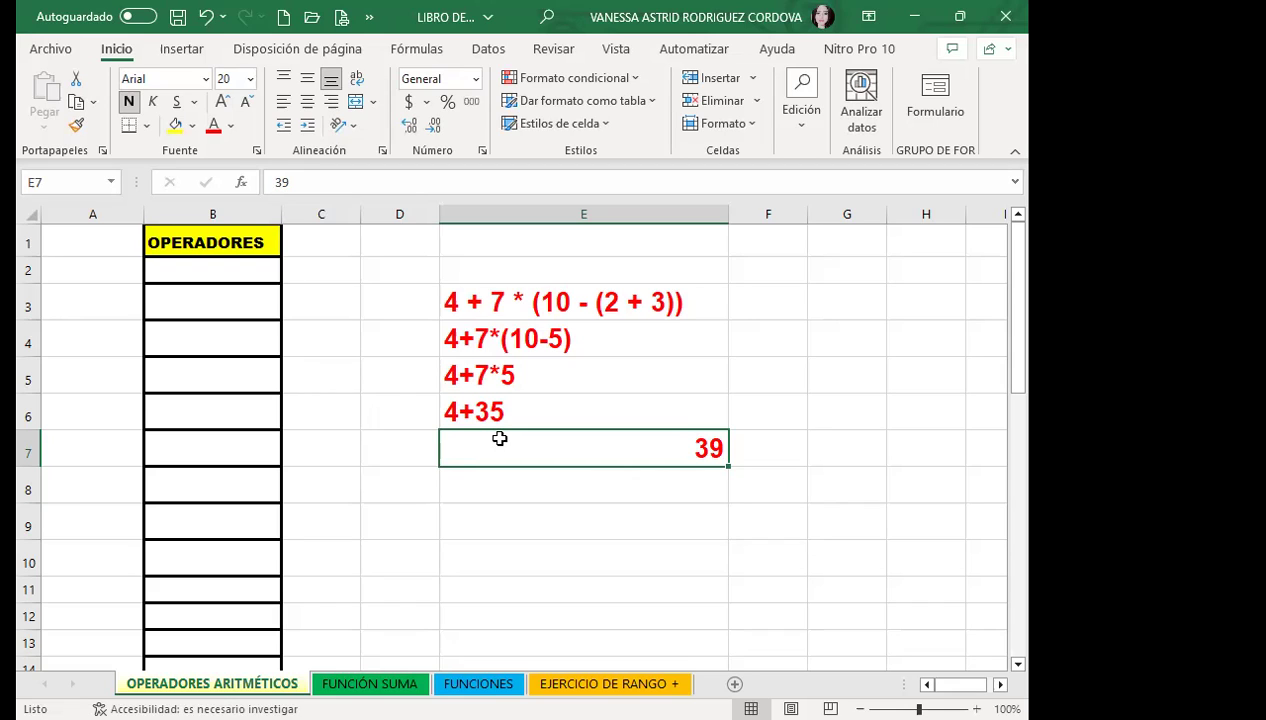
double_click(446, 302)
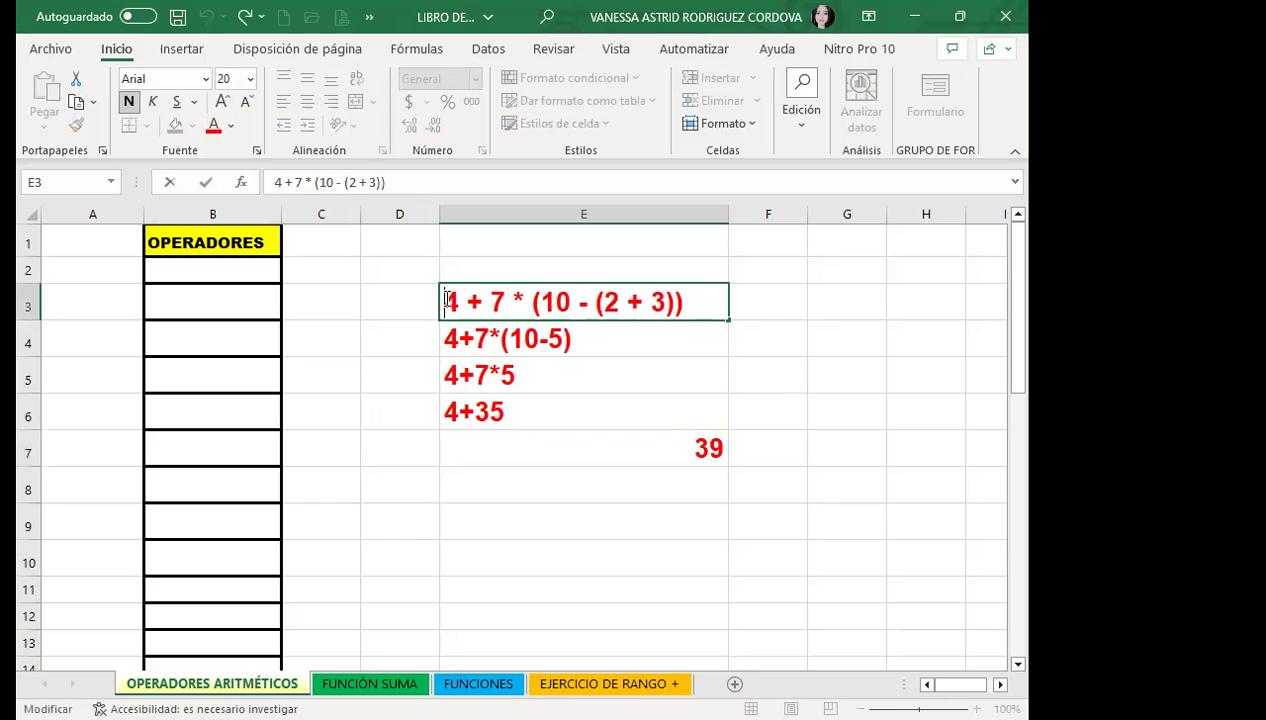
text(=)
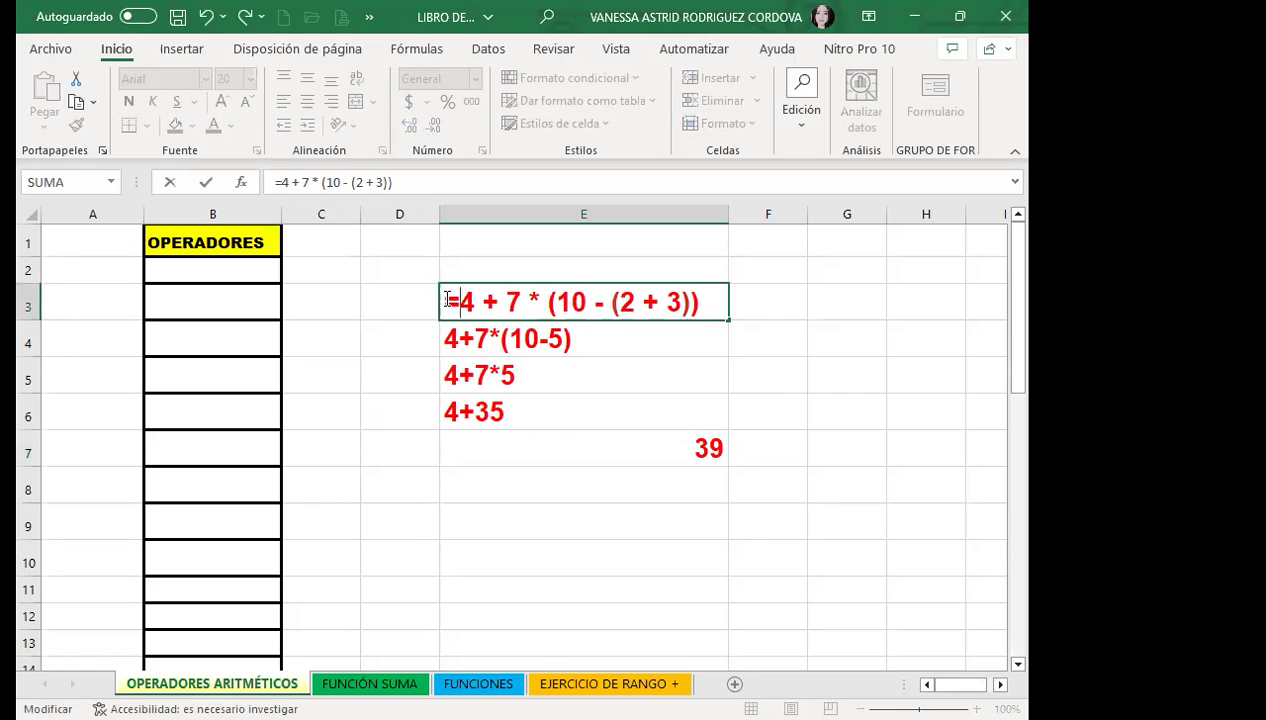
key(Return)
click(527, 289)
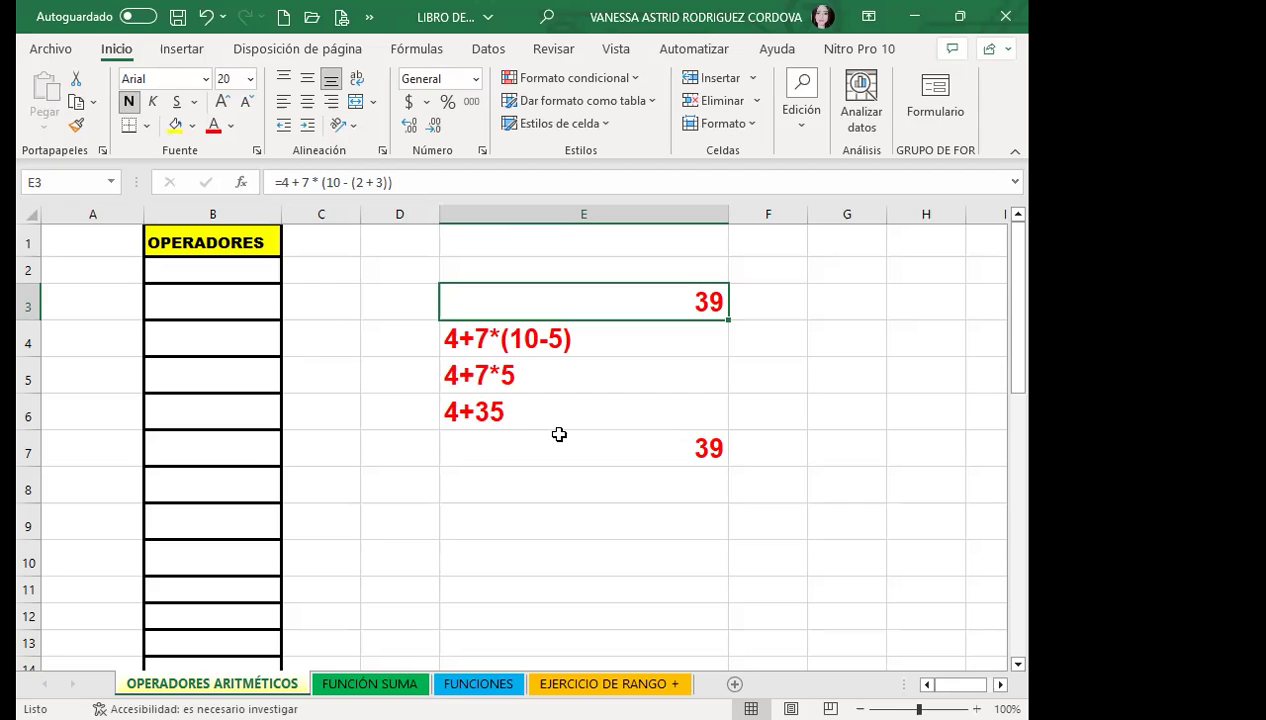
Enter =45+5/8*7-102 in B2 so it shows -52.625.
click(243, 288)
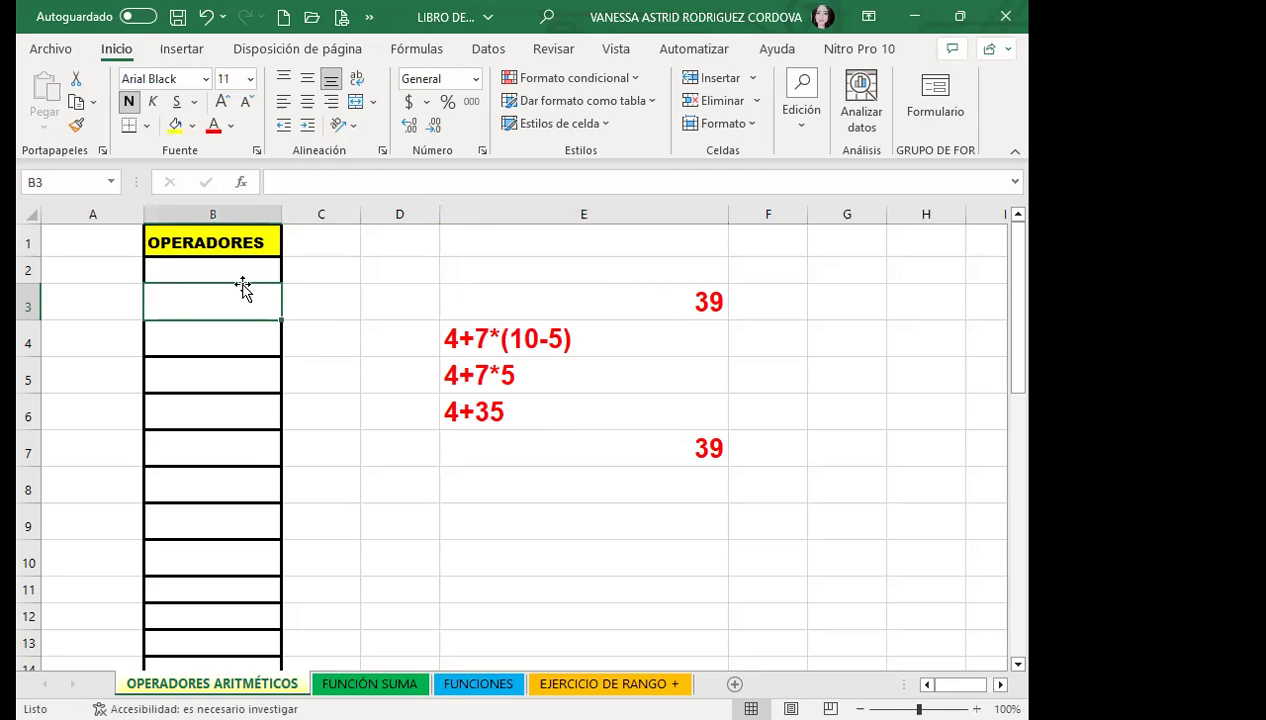
key(Up)
text(=)
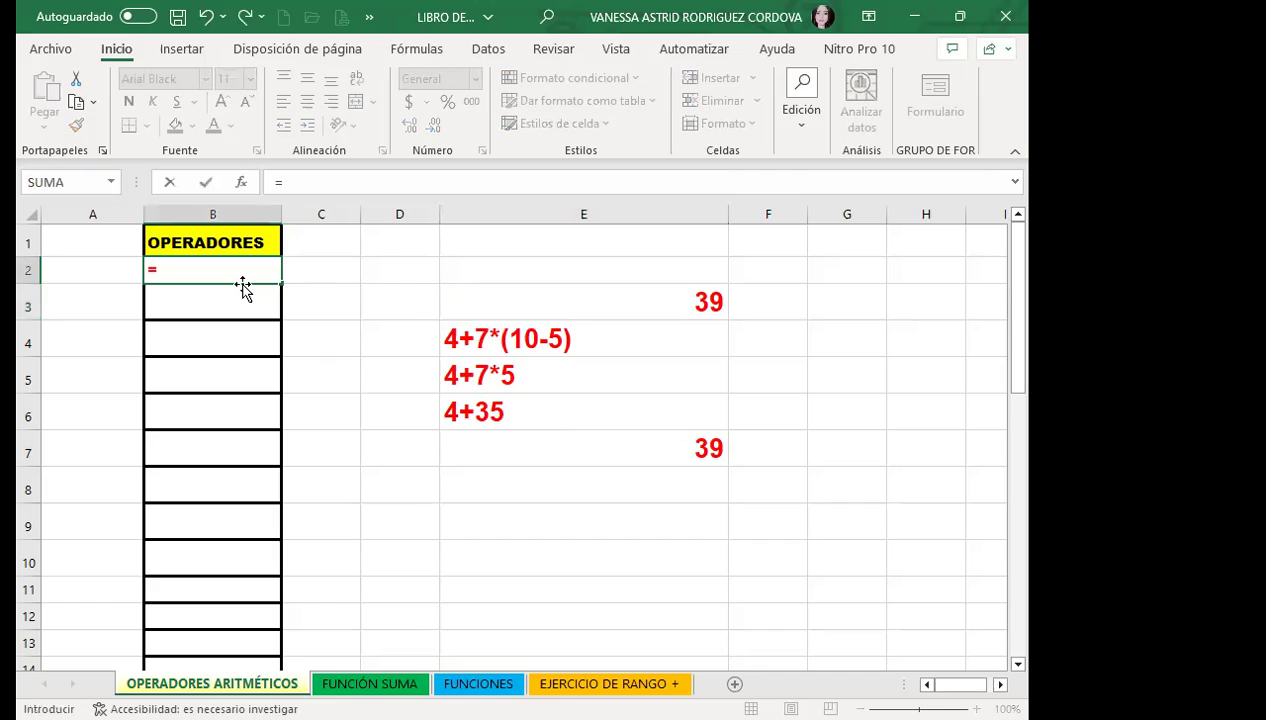
text(45+5/8*7-)
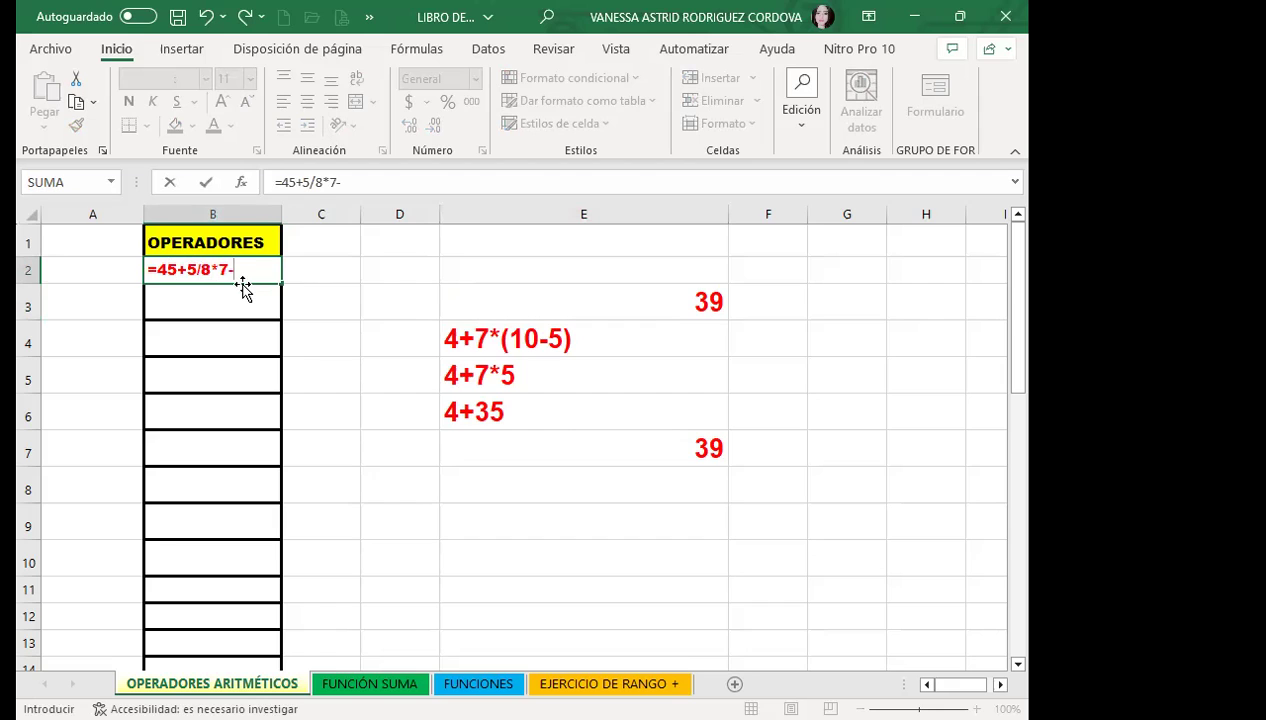
text(102)
key(Return)
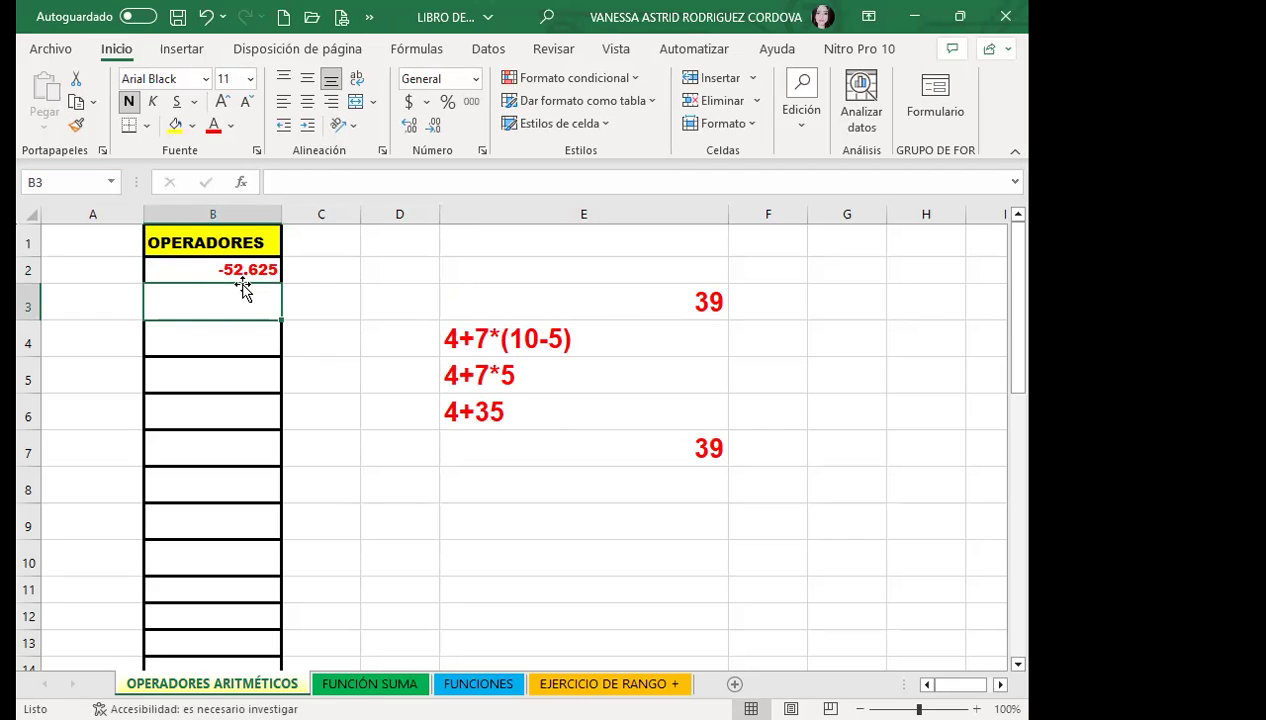
Enter =12+12 in B3 and =45/7 in B4, giving 24 and 6.428571429.
text(=)
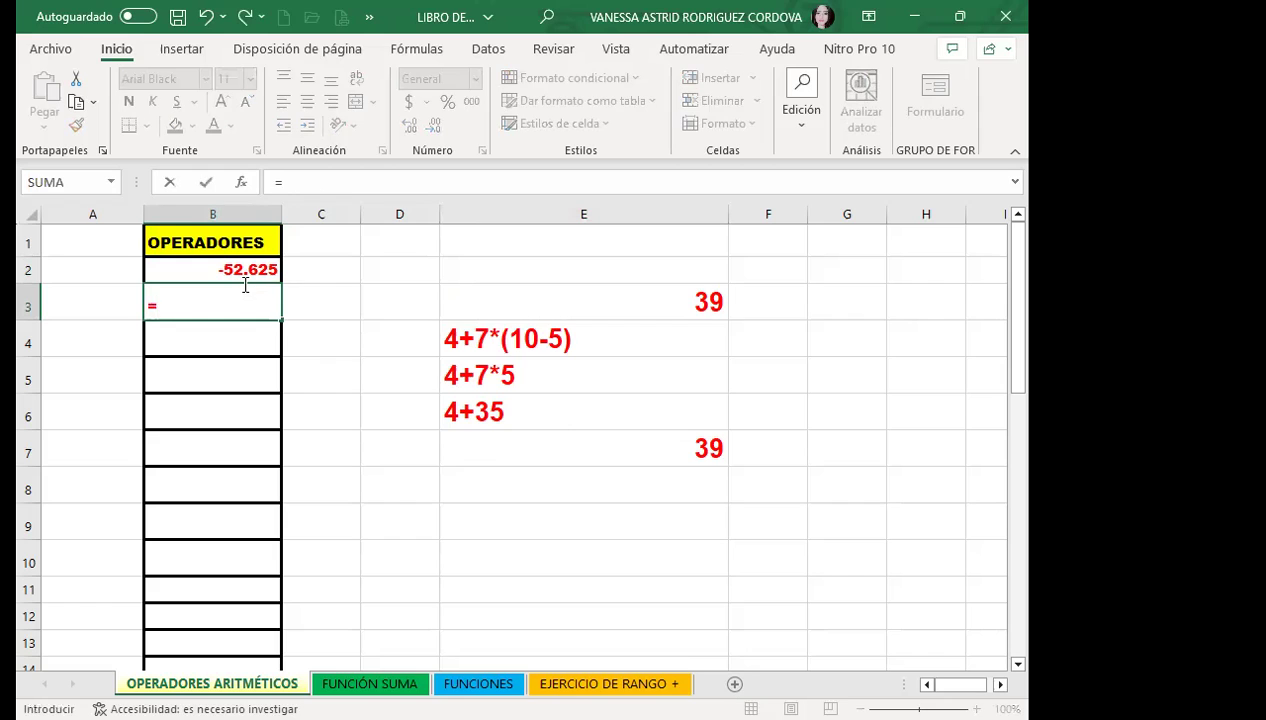
text(12+12)
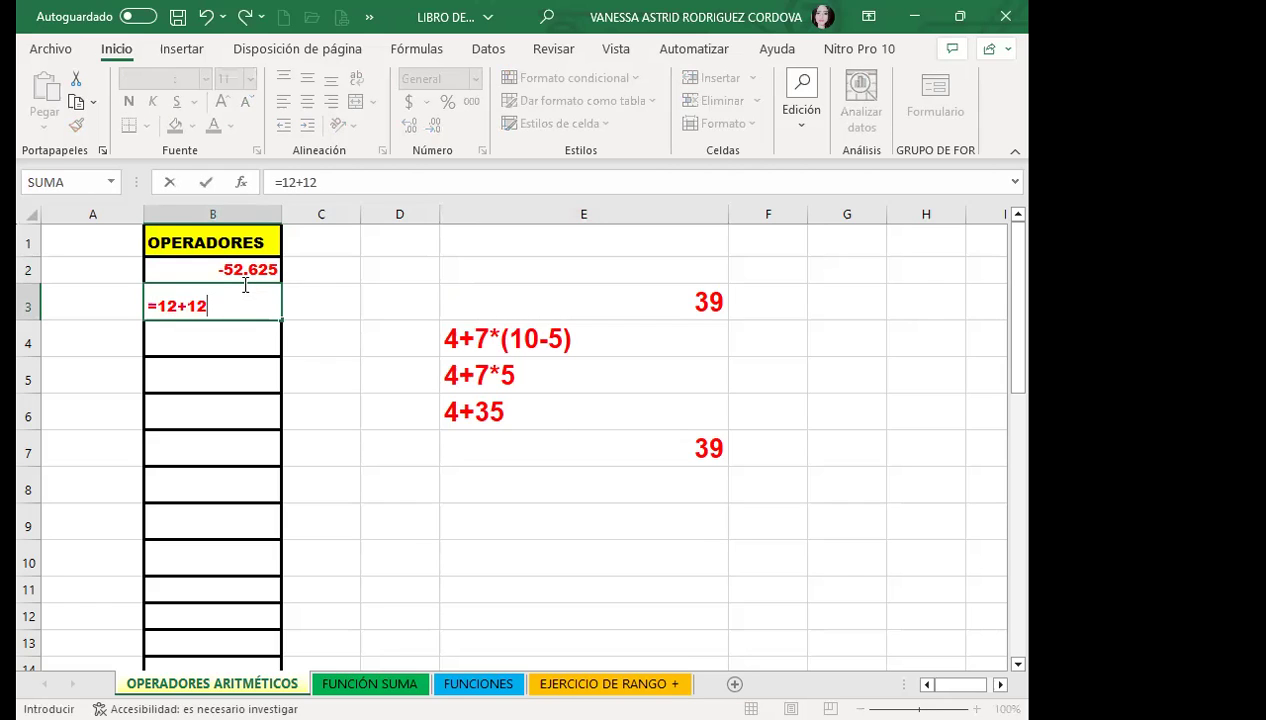
key(Return)
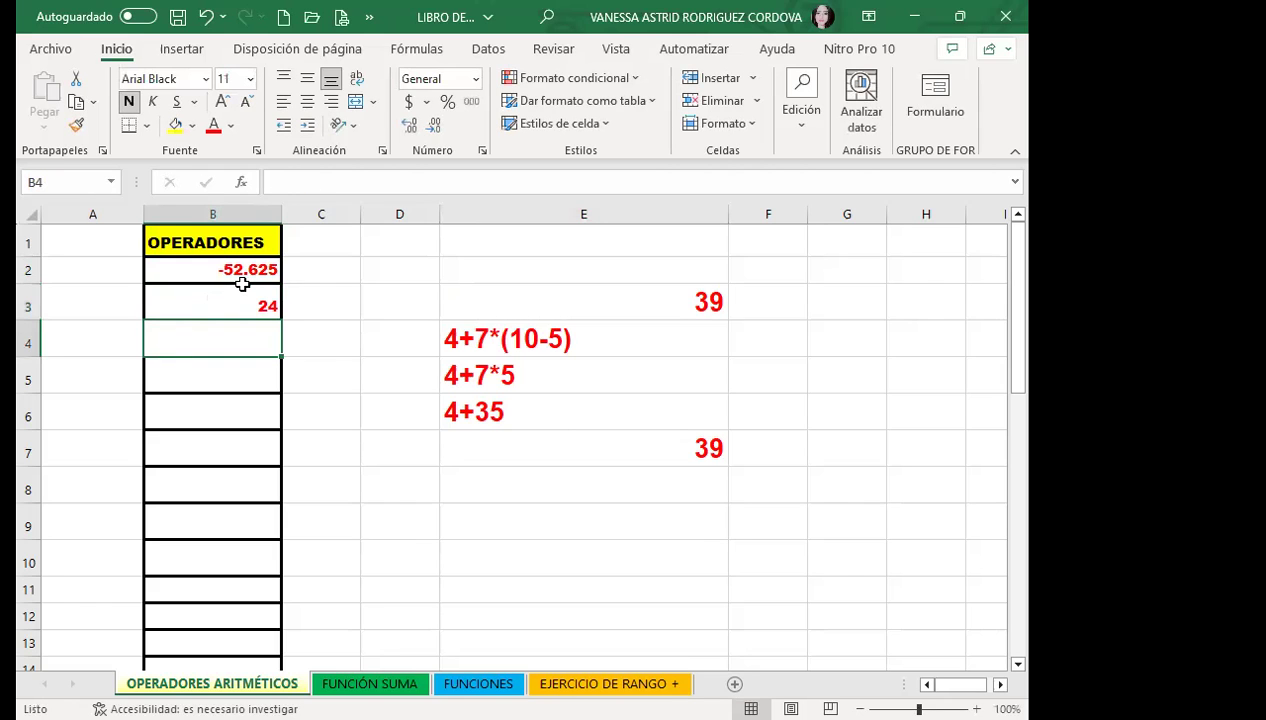
text(=45)
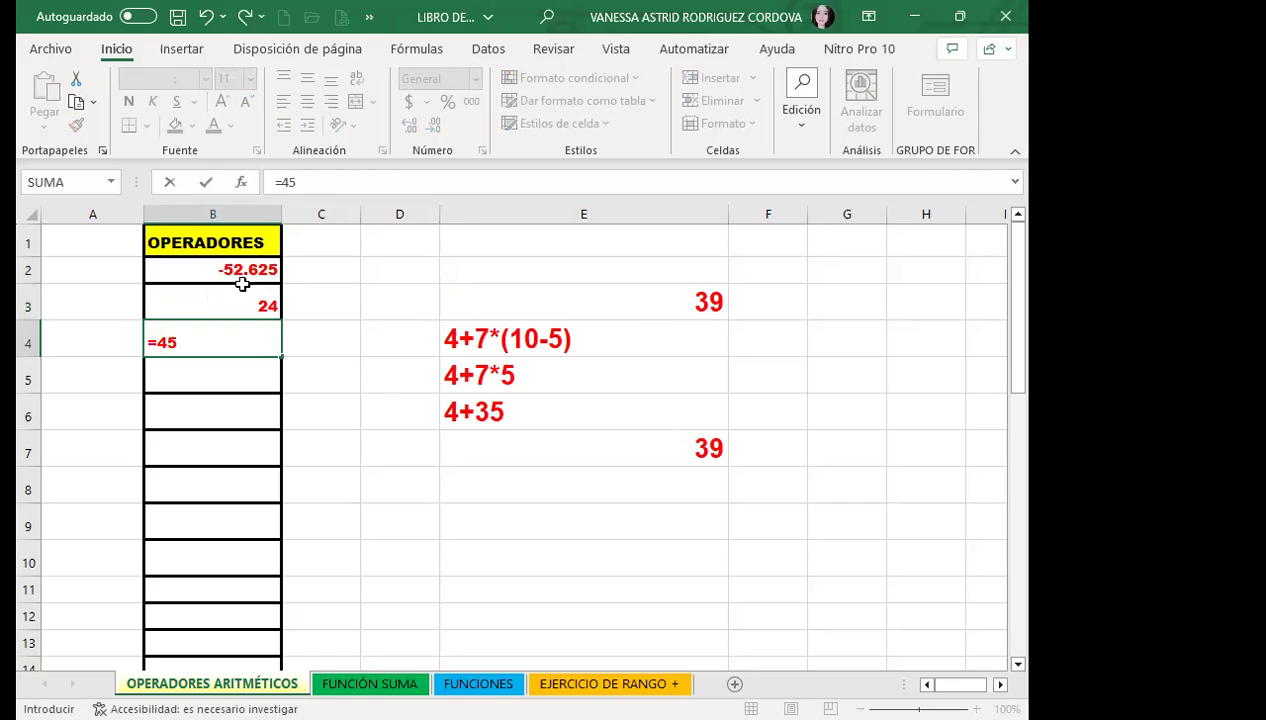
text(/7)
key(Return)
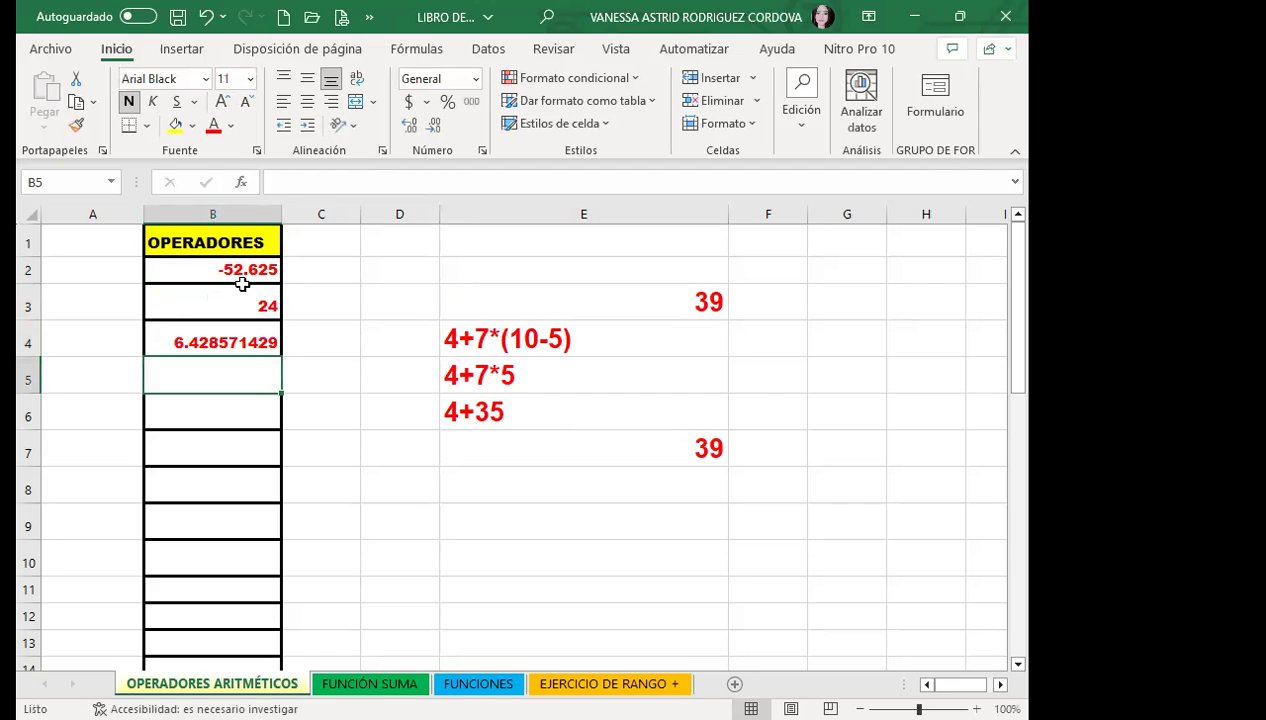
Turn the malformed =12+*8/78 in B5 into =12+12*8/78, declining Excel's correction, showing 13.23076923.
text(=)
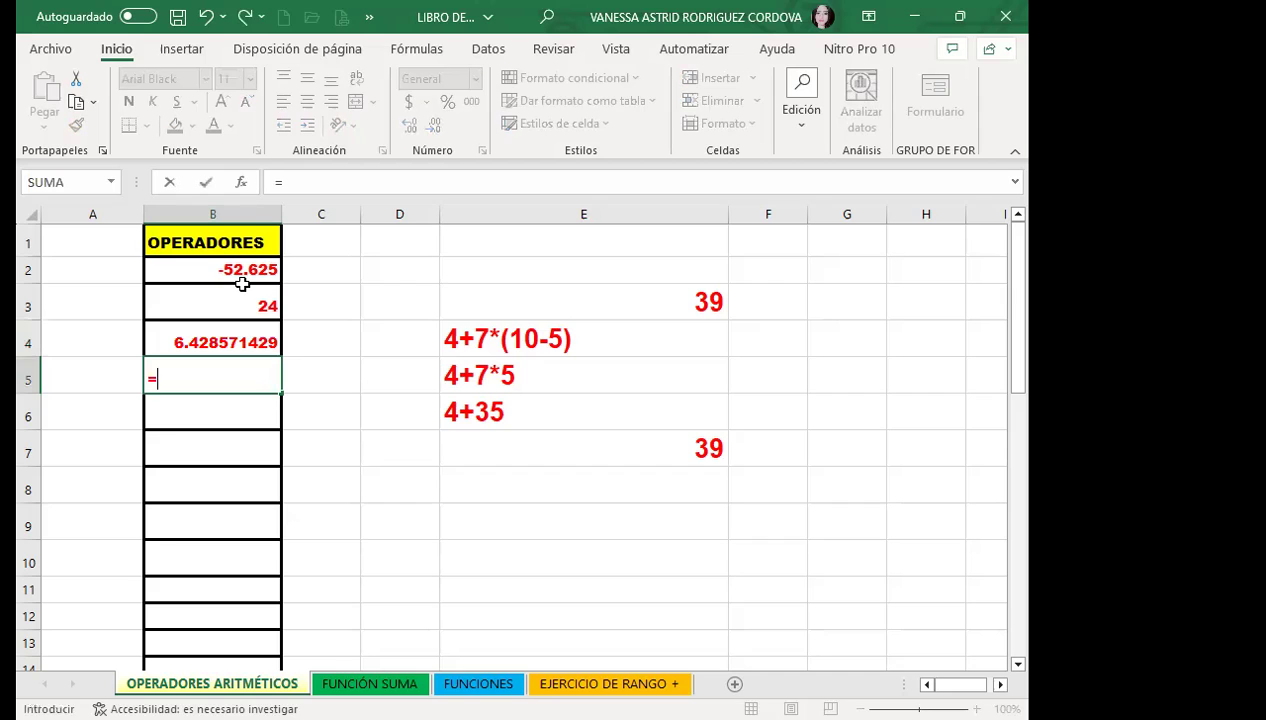
text(12+*8/78)
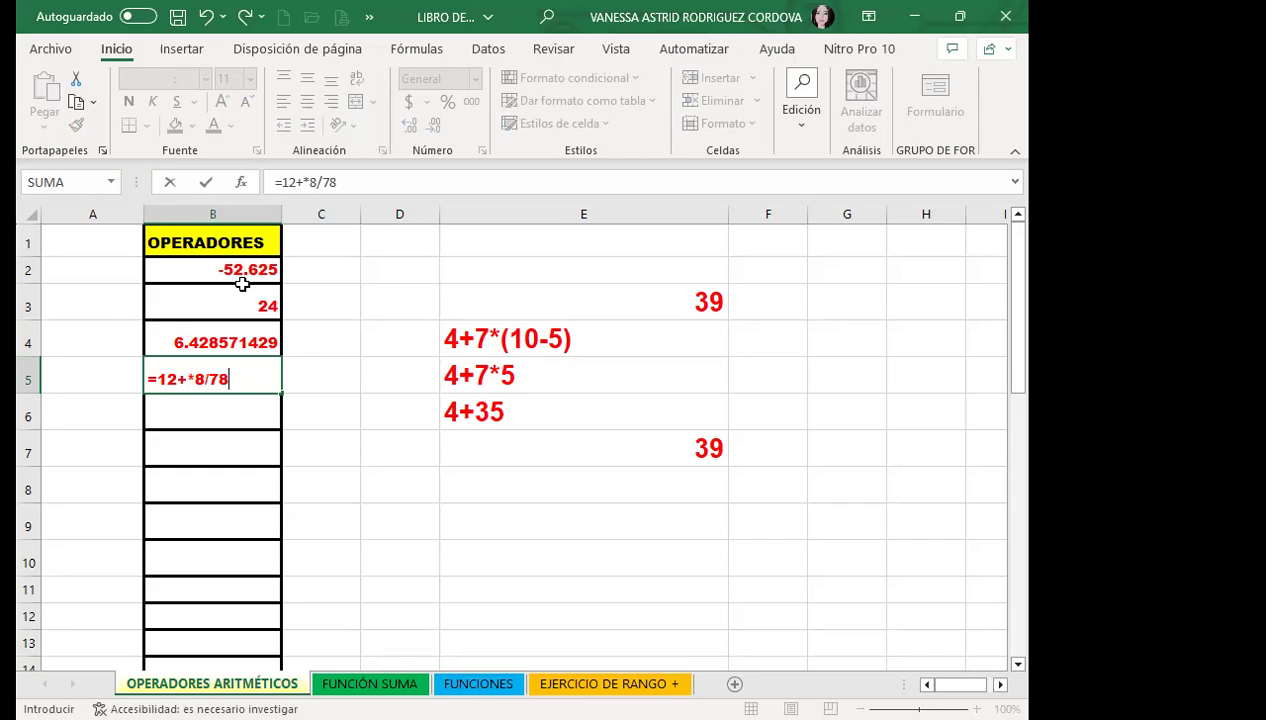
key(Return)
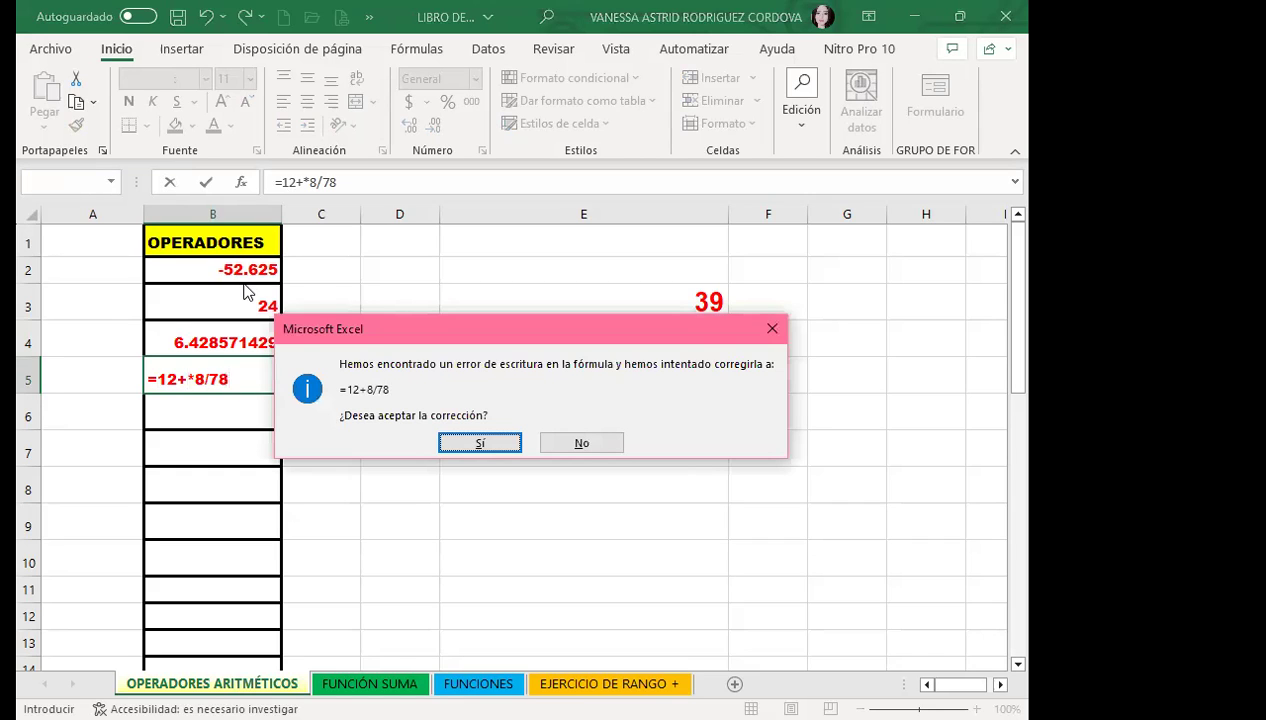
click(772, 328)
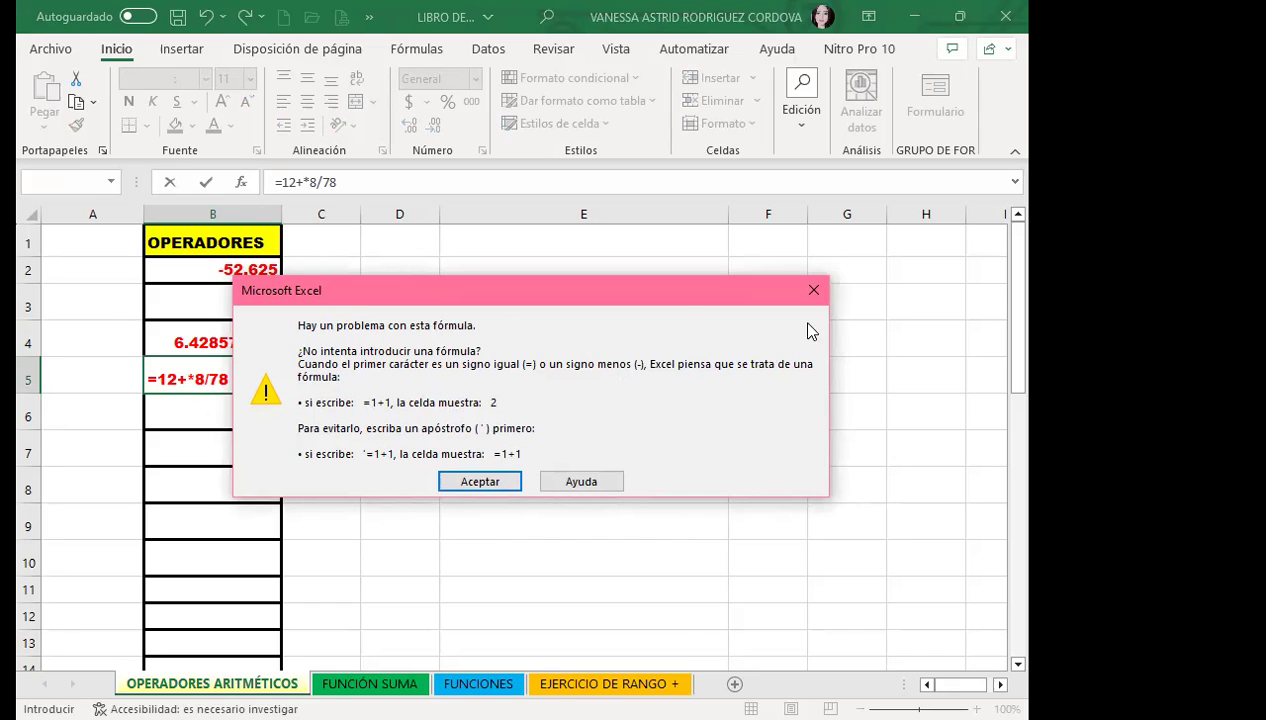
key(Return)
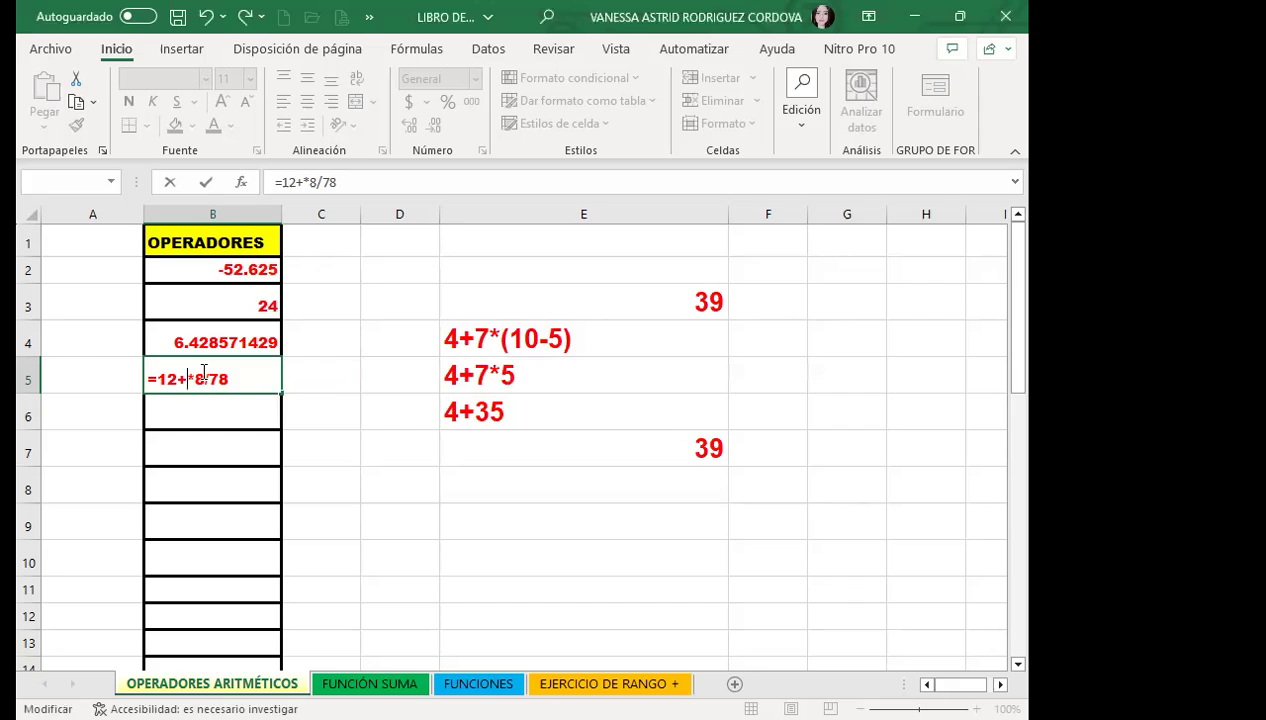
text(12)
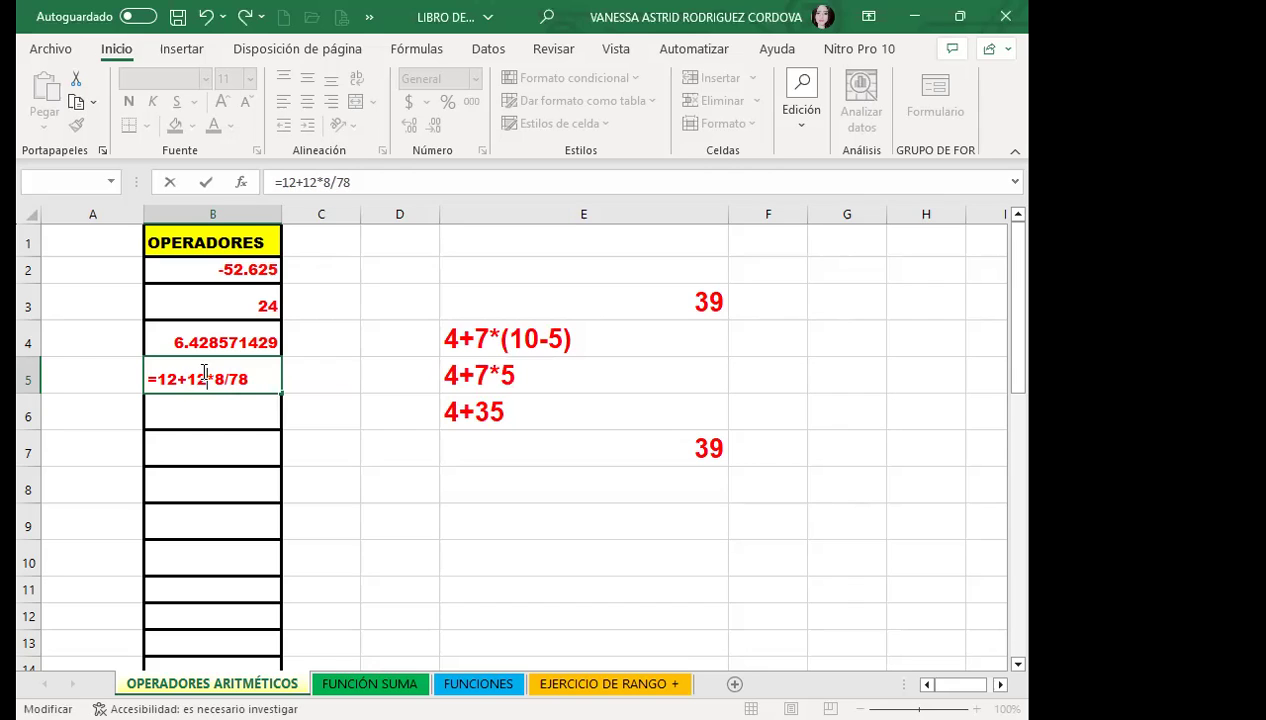
key(Return)
click(203, 372)
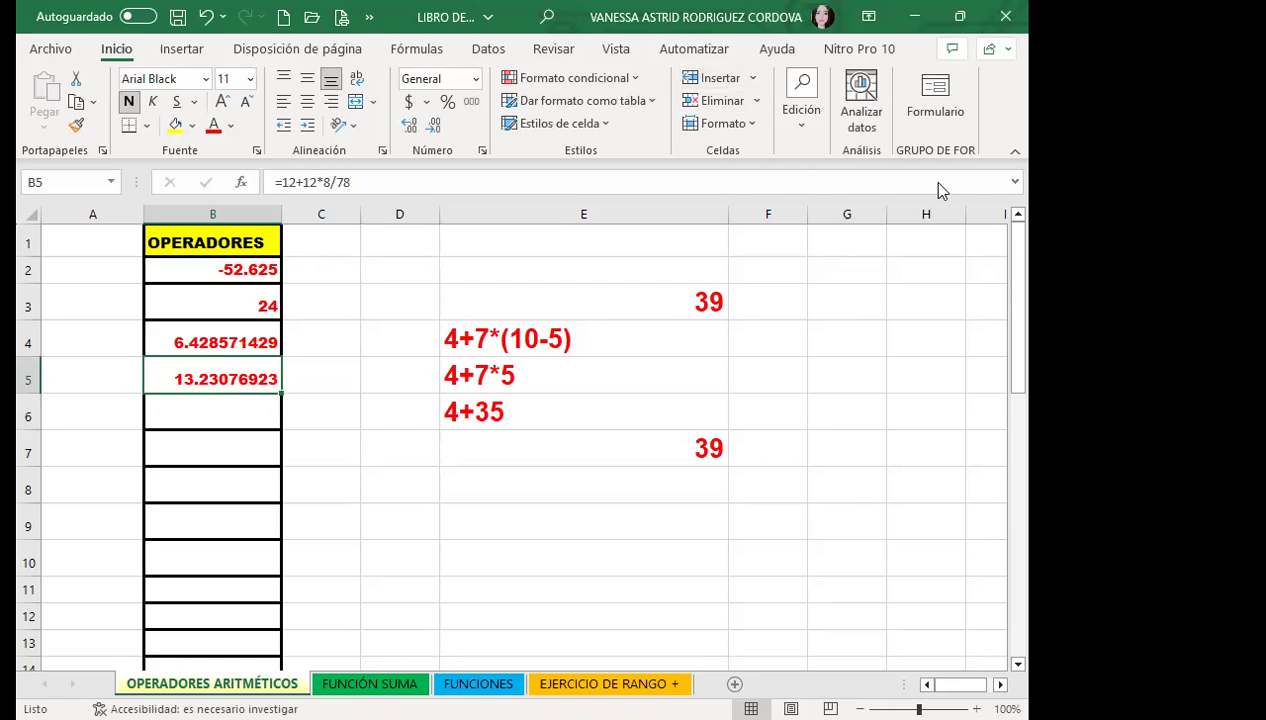
click(529, 294)
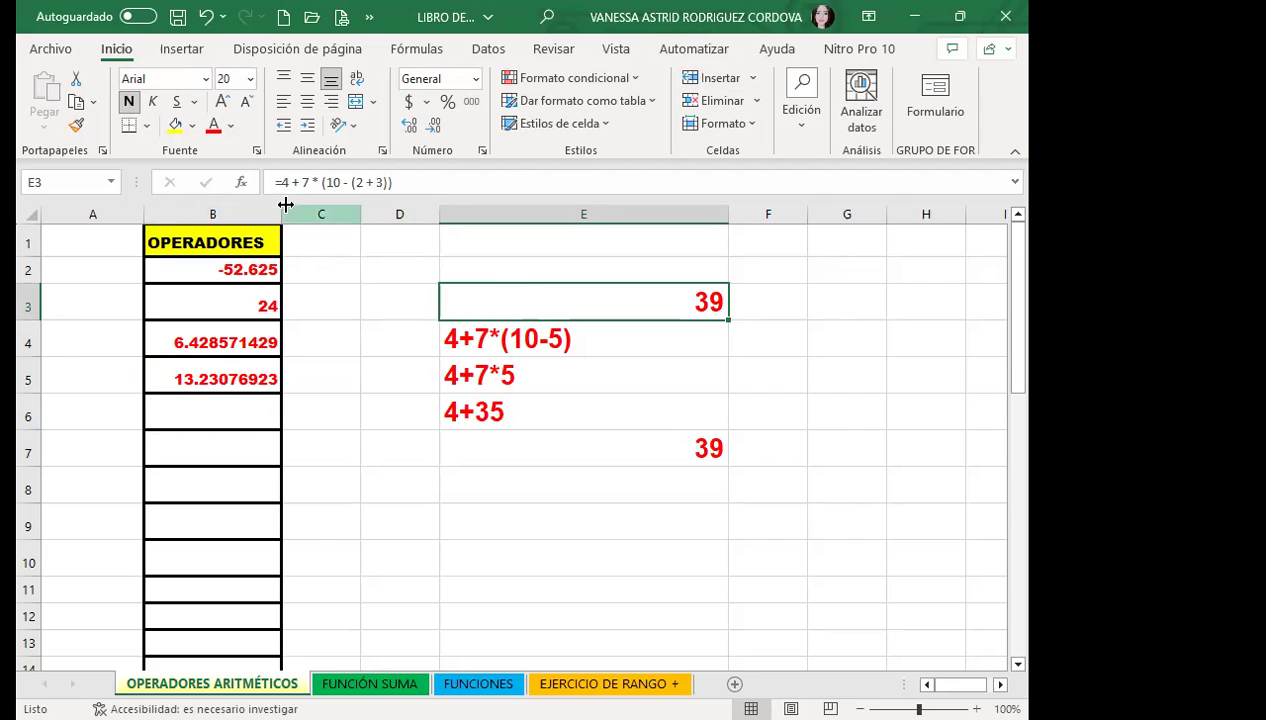
Check the status-bar sum of B2:B5, select E3's 39 result, and show the Fórmulas ribbon.
drag(258, 262, 257, 377)
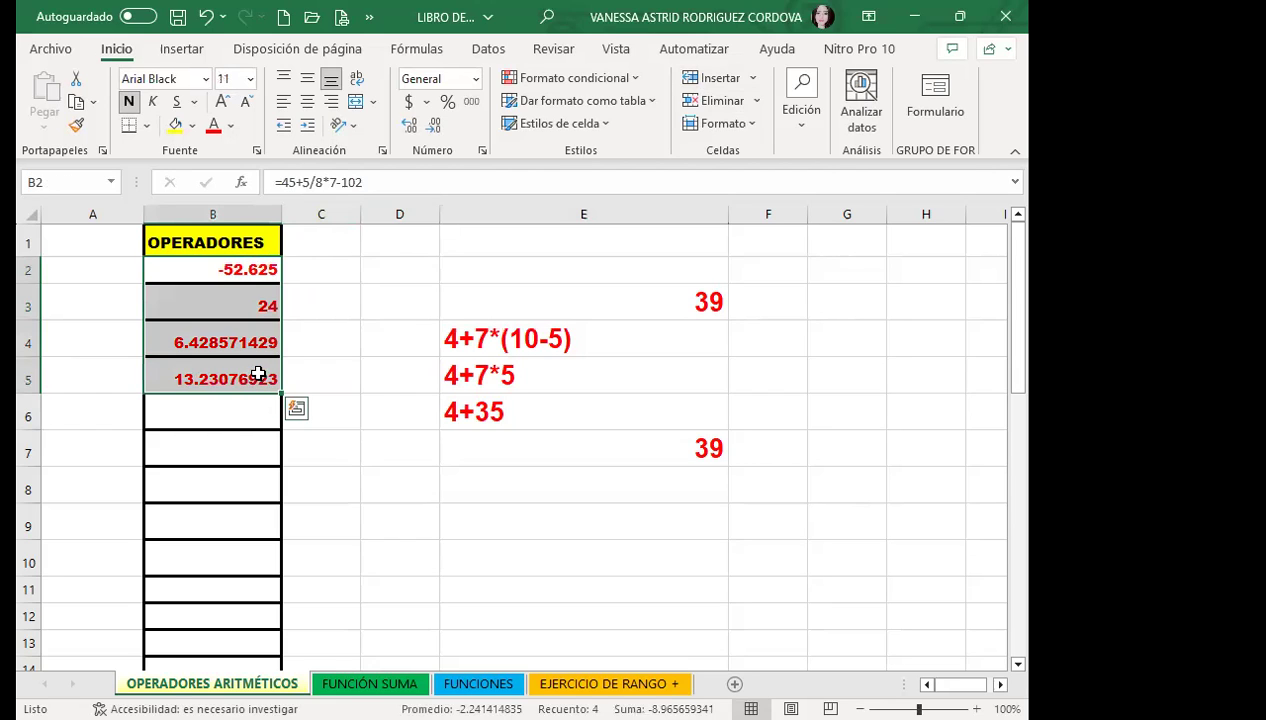
click(570, 307)
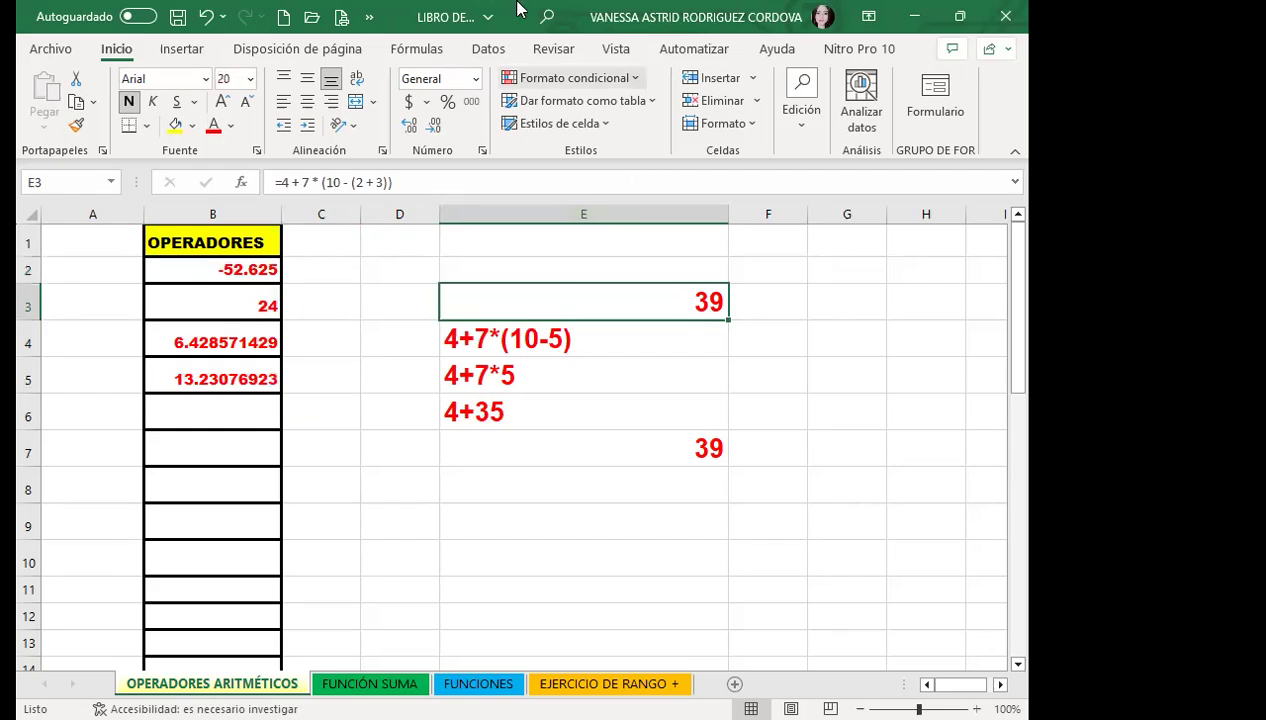
click(413, 52)
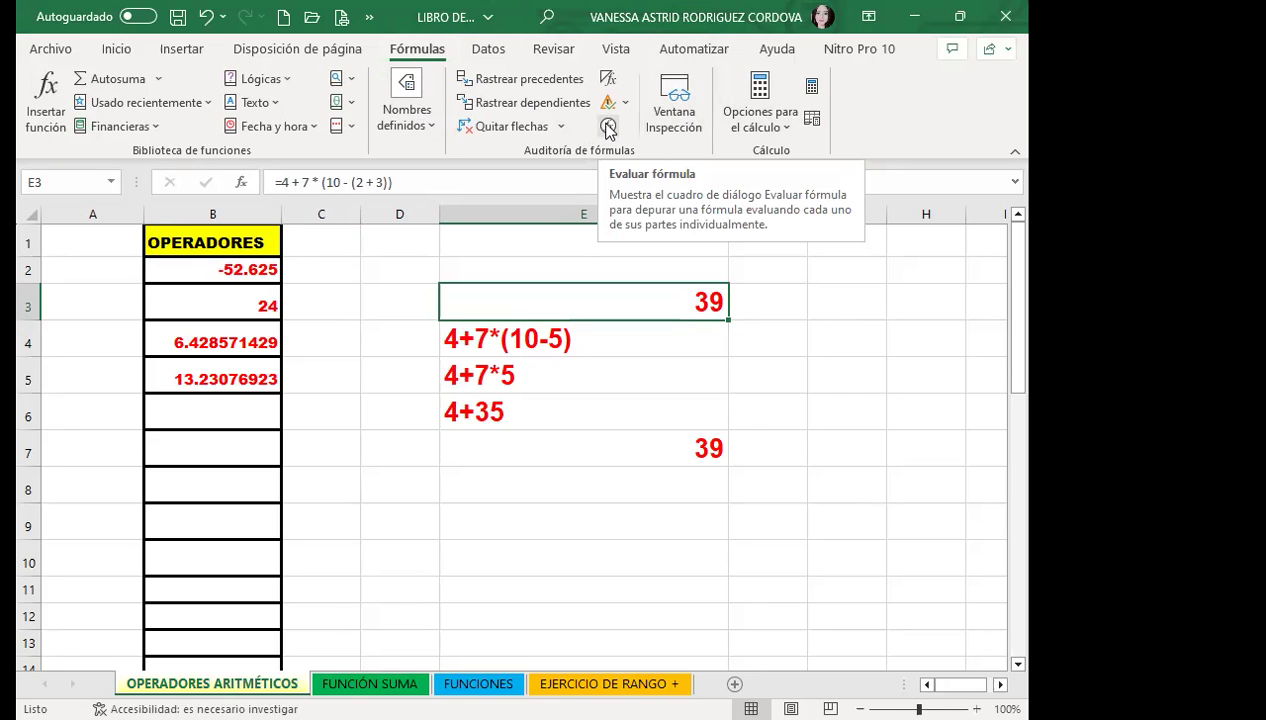
click(608, 127)
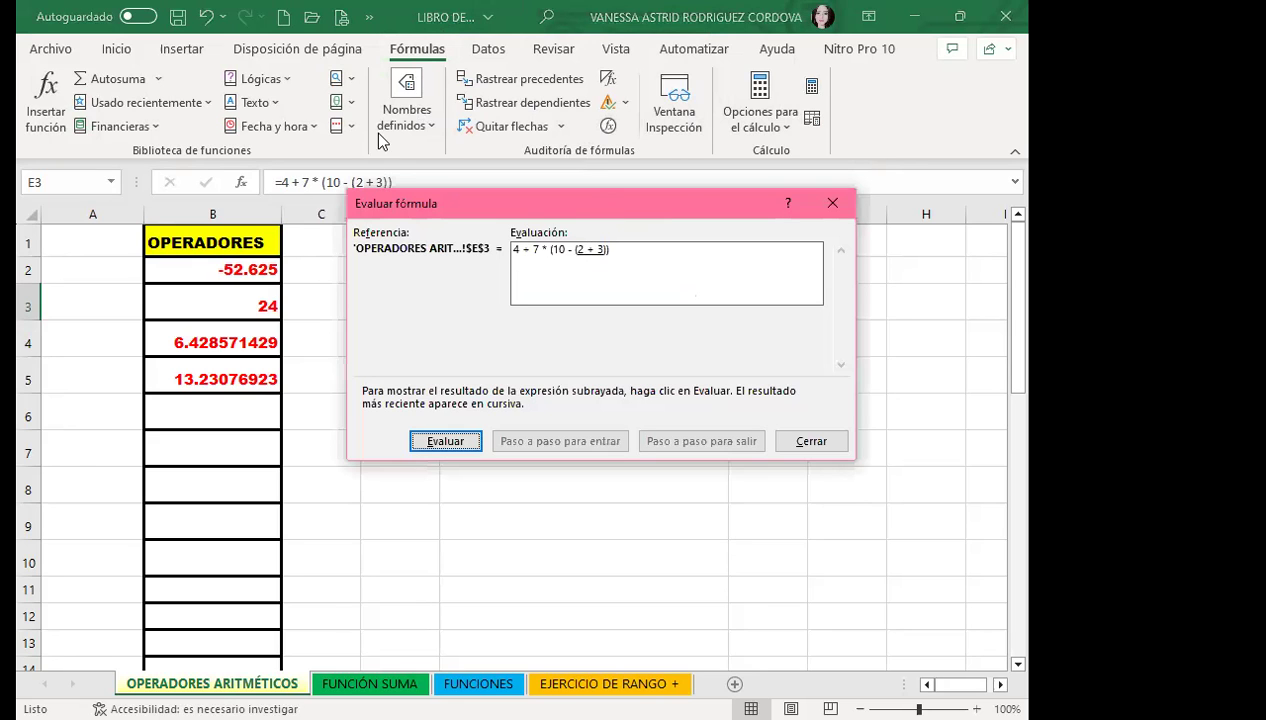
drag(591, 206, 348, 131)
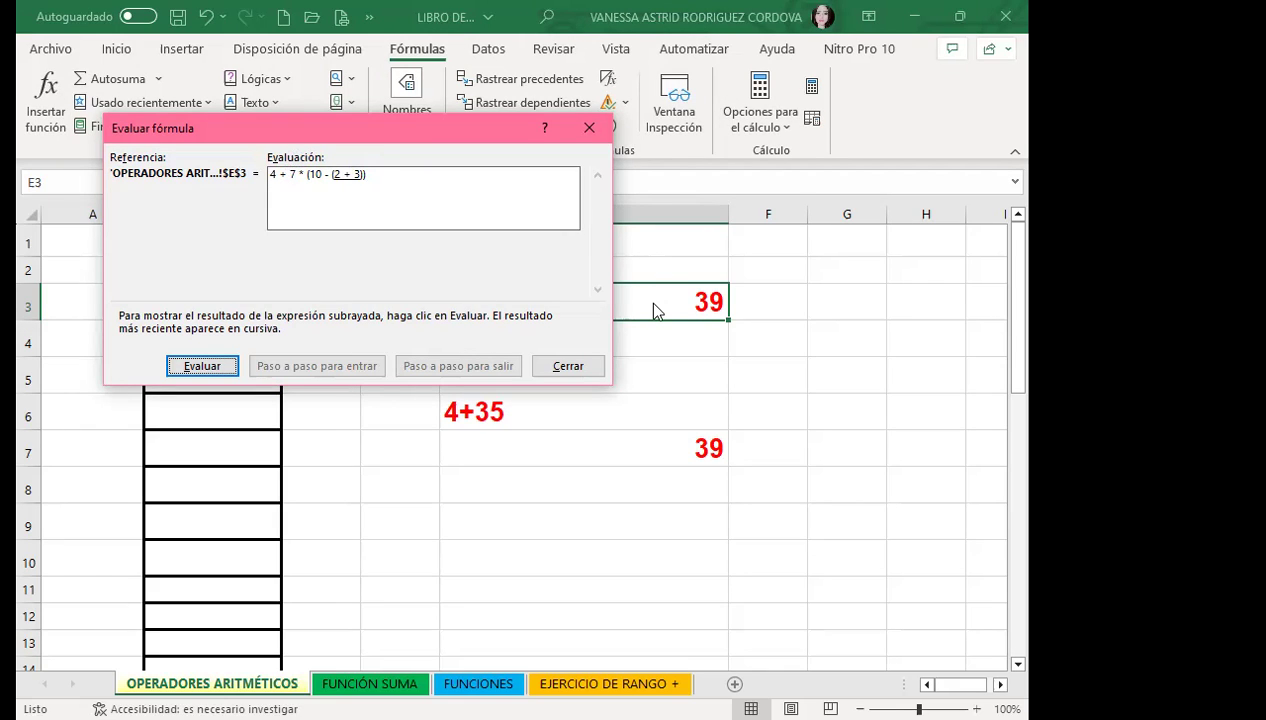
click(205, 366)
click(206, 366)
click(205, 368)
click(203, 366)
click(201, 368)
click(200, 366)
click(588, 130)
click(208, 265)
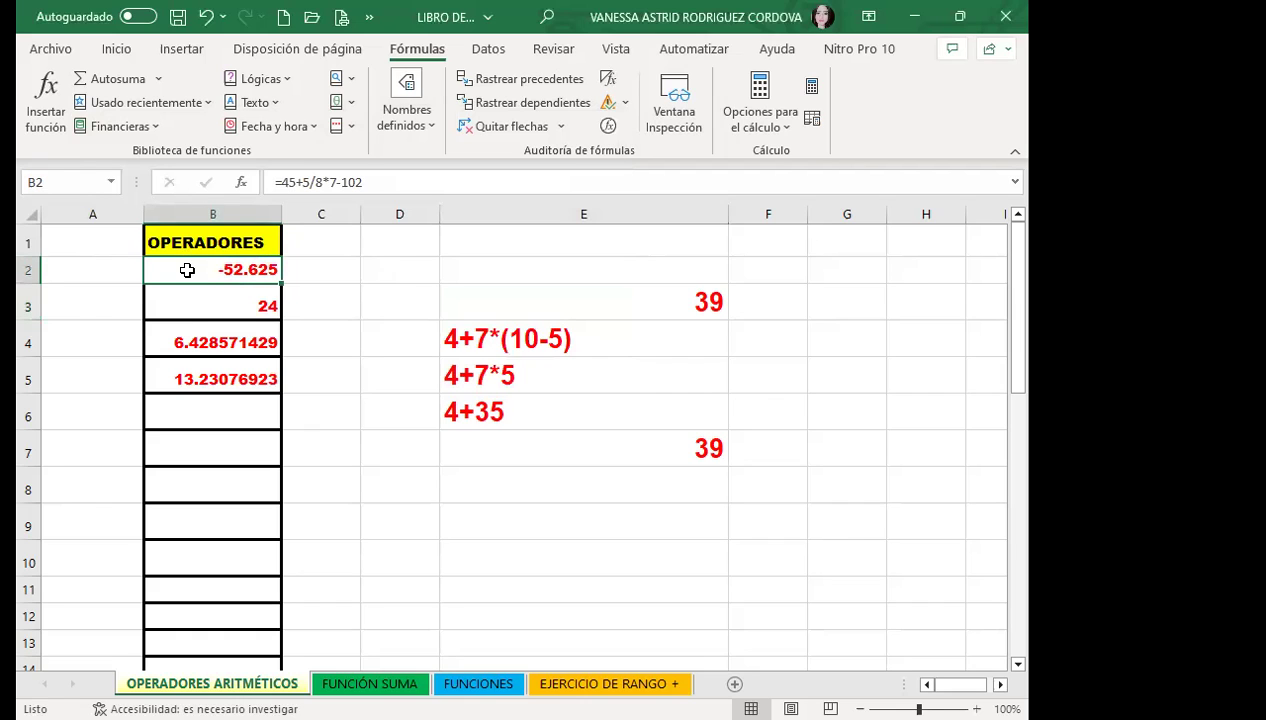
Evaluate B2's =45+5/8*7-102 step by step (0.625, 4.375) down to -52.625, then close.
click(608, 126)
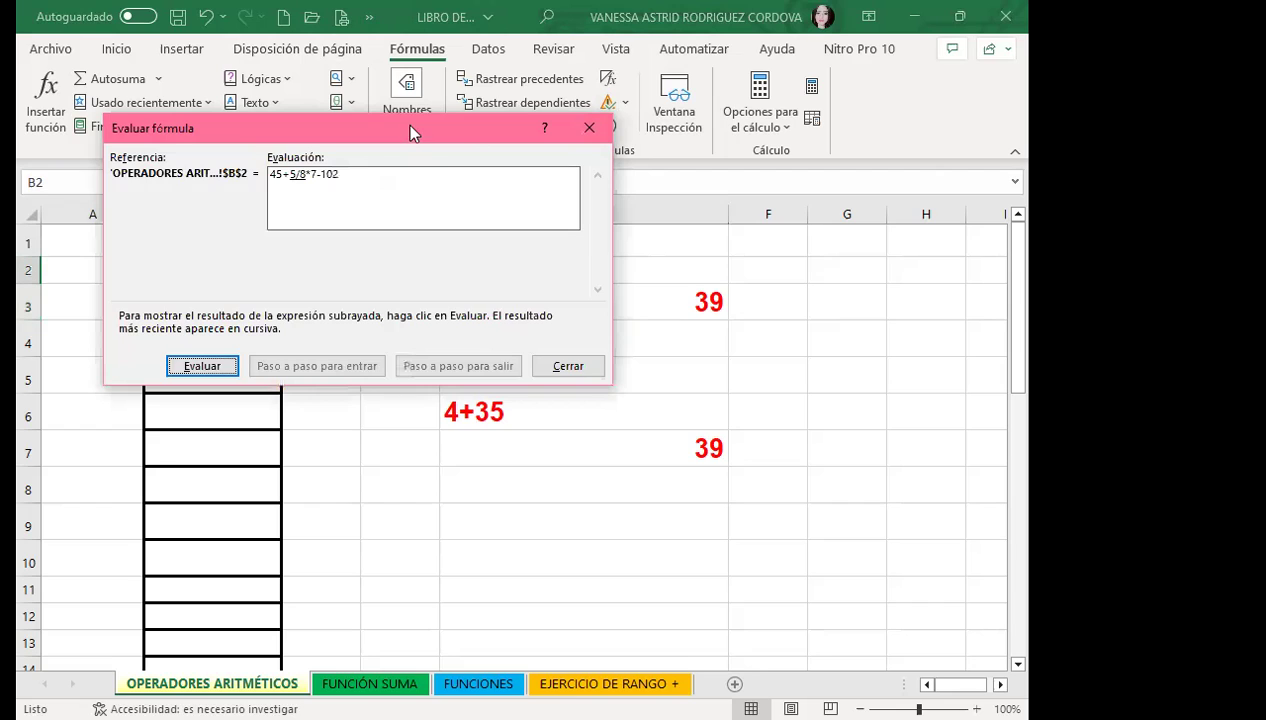
drag(300, 128, 519, 220)
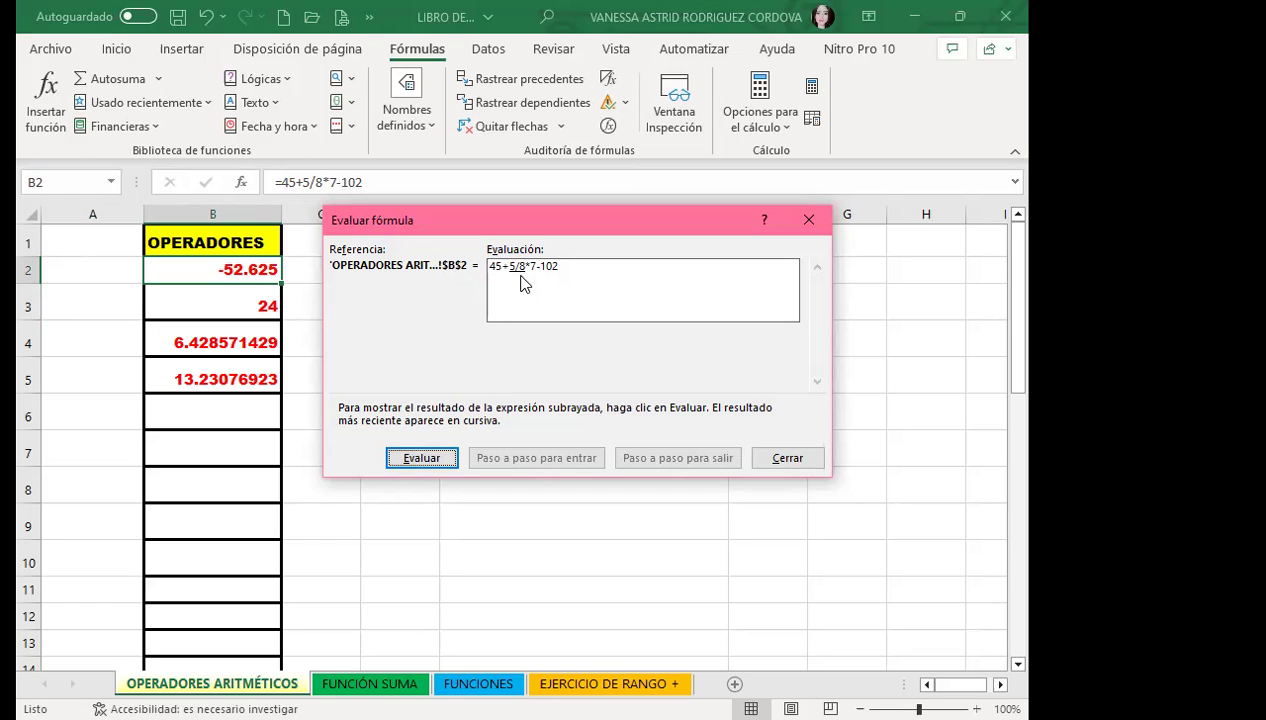
click(421, 462)
click(421, 462)
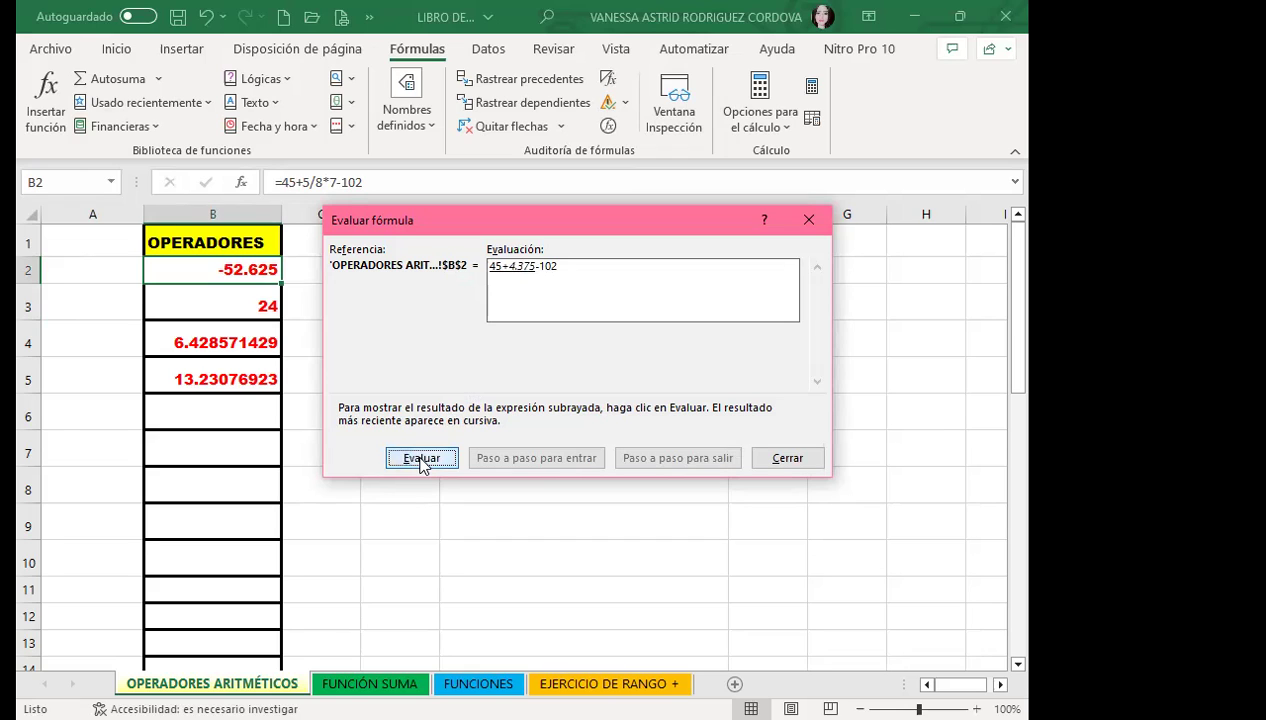
click(421, 462)
click(421, 462)
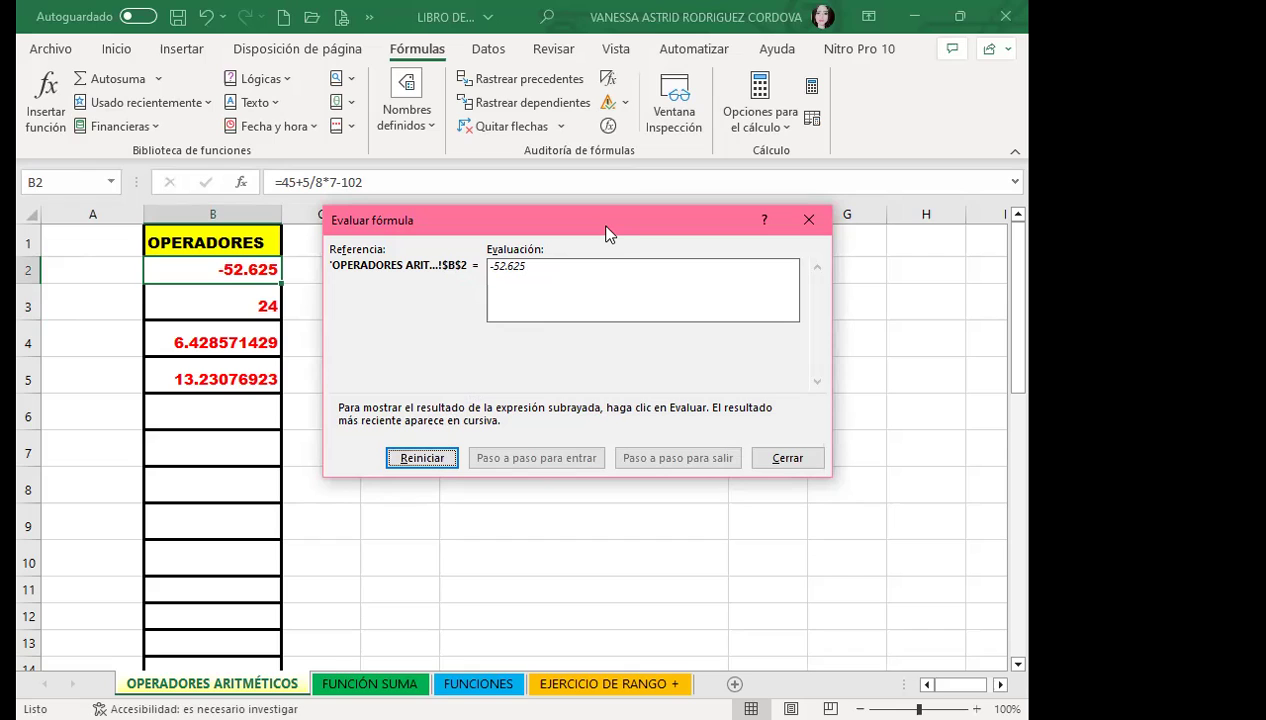
click(742, 204)
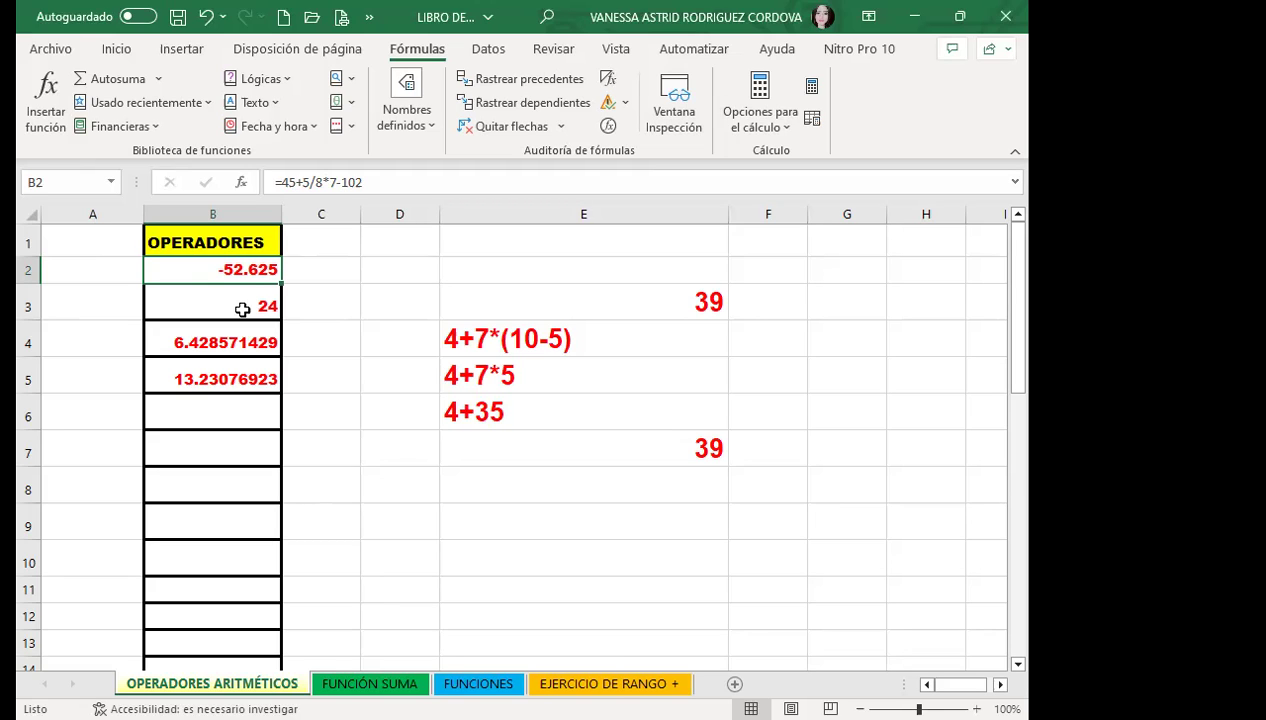
click(220, 331)
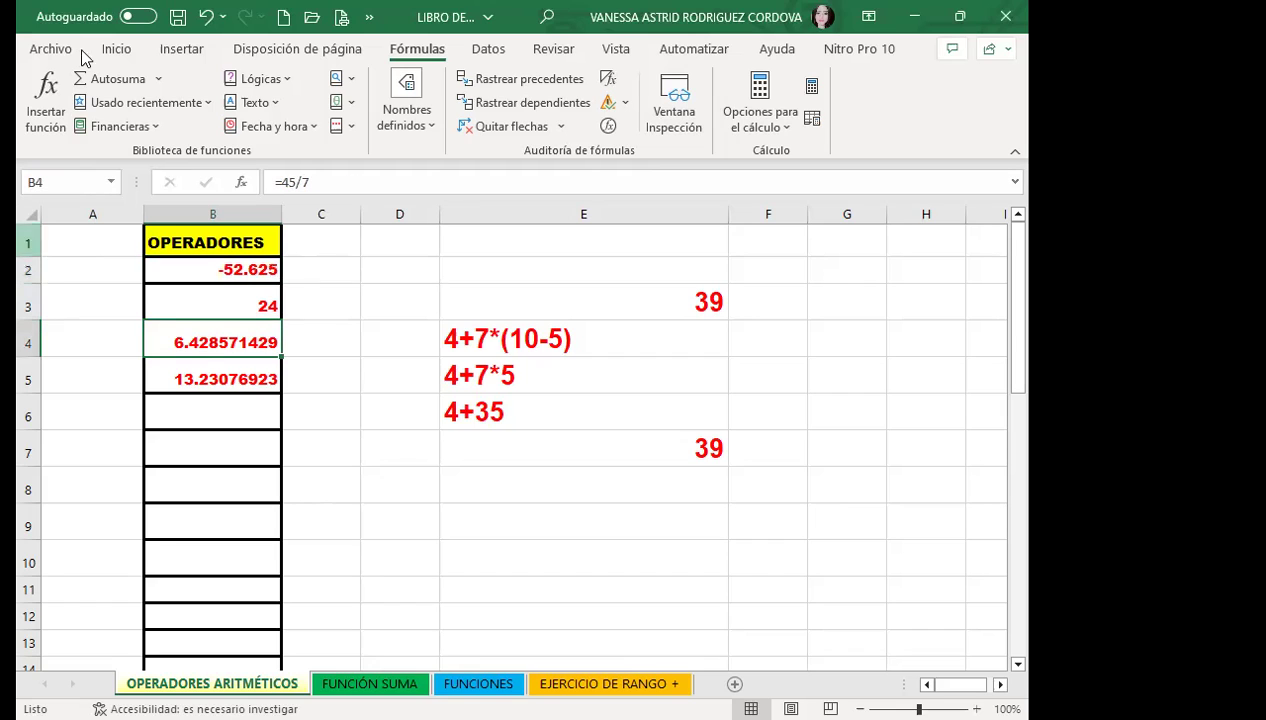
click(202, 362)
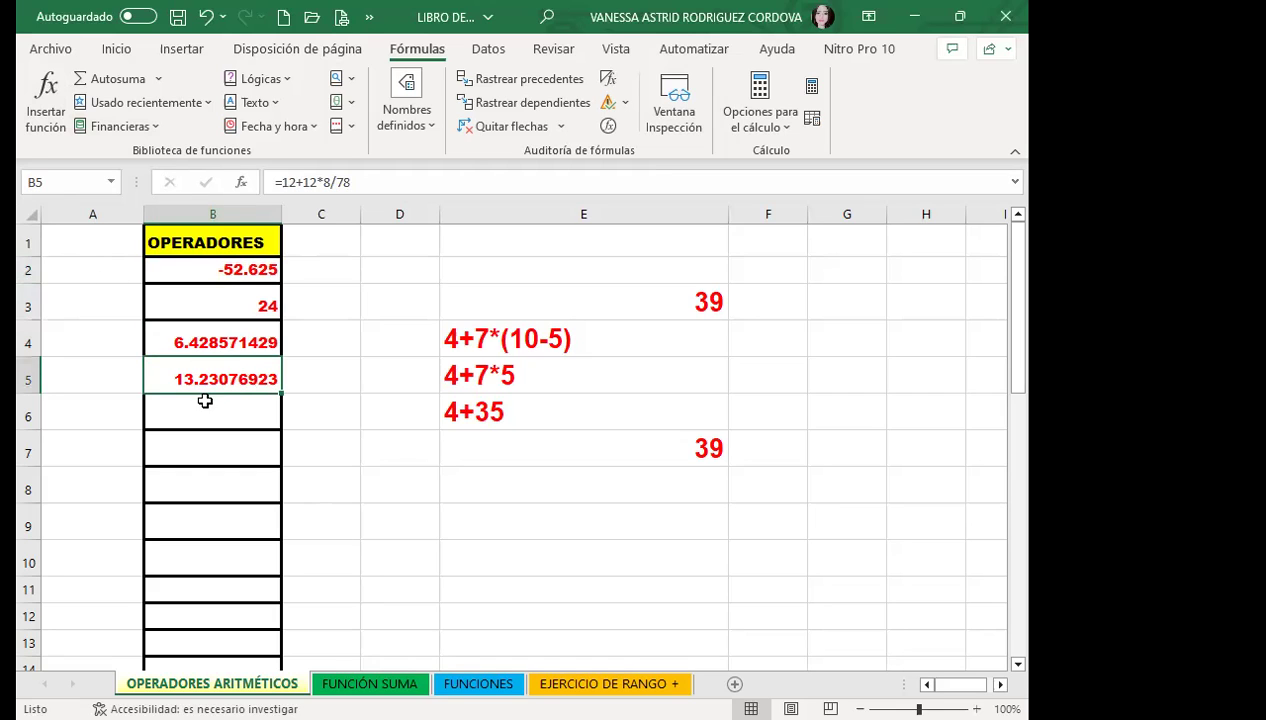
click(601, 128)
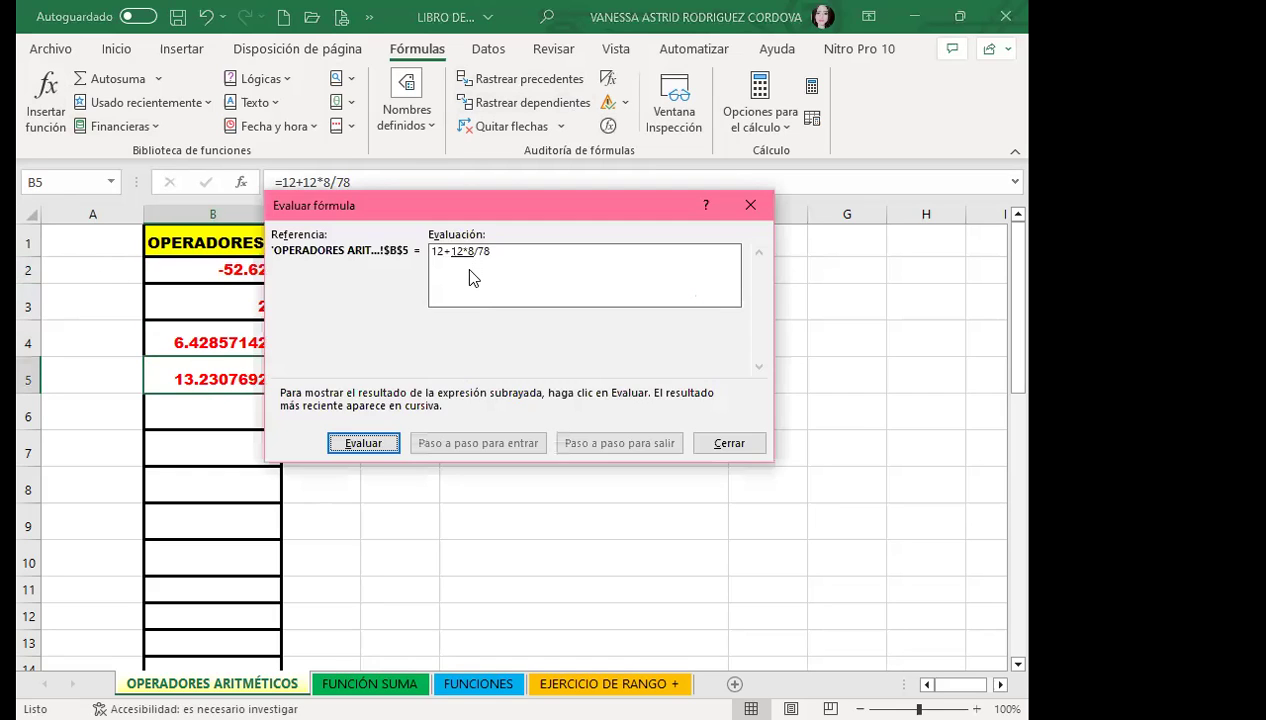
click(363, 444)
click(363, 444)
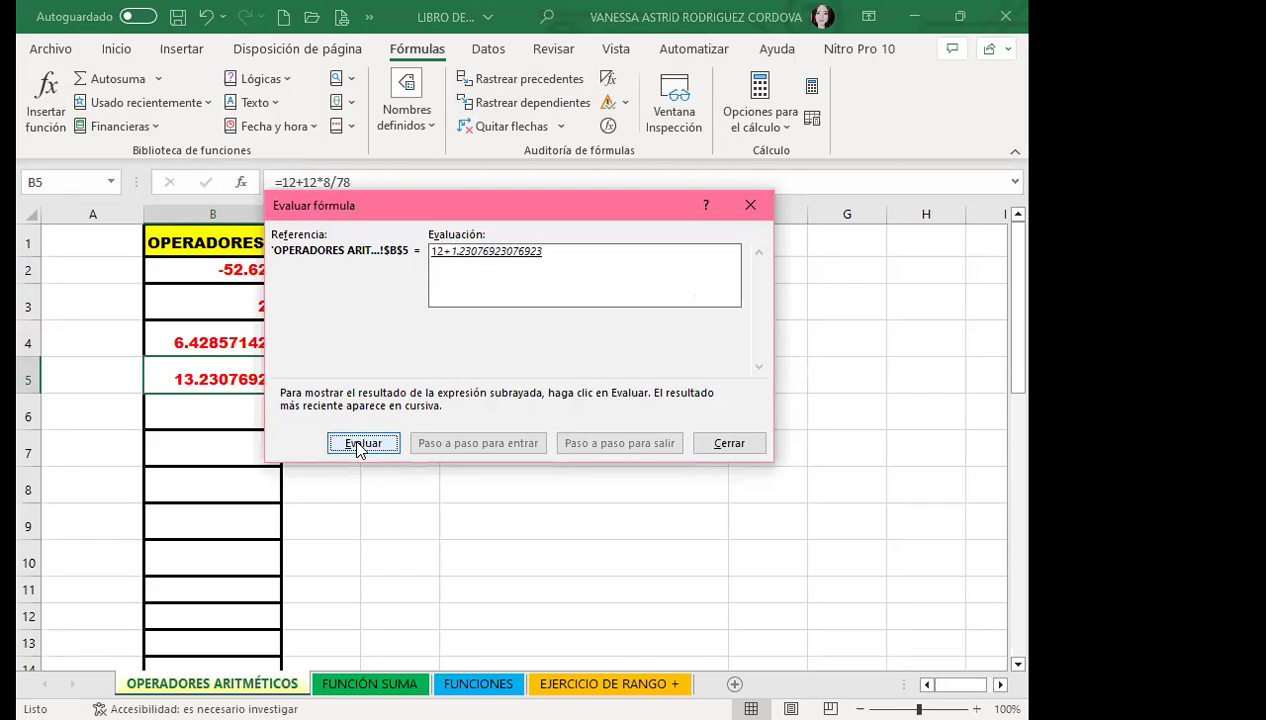
click(372, 440)
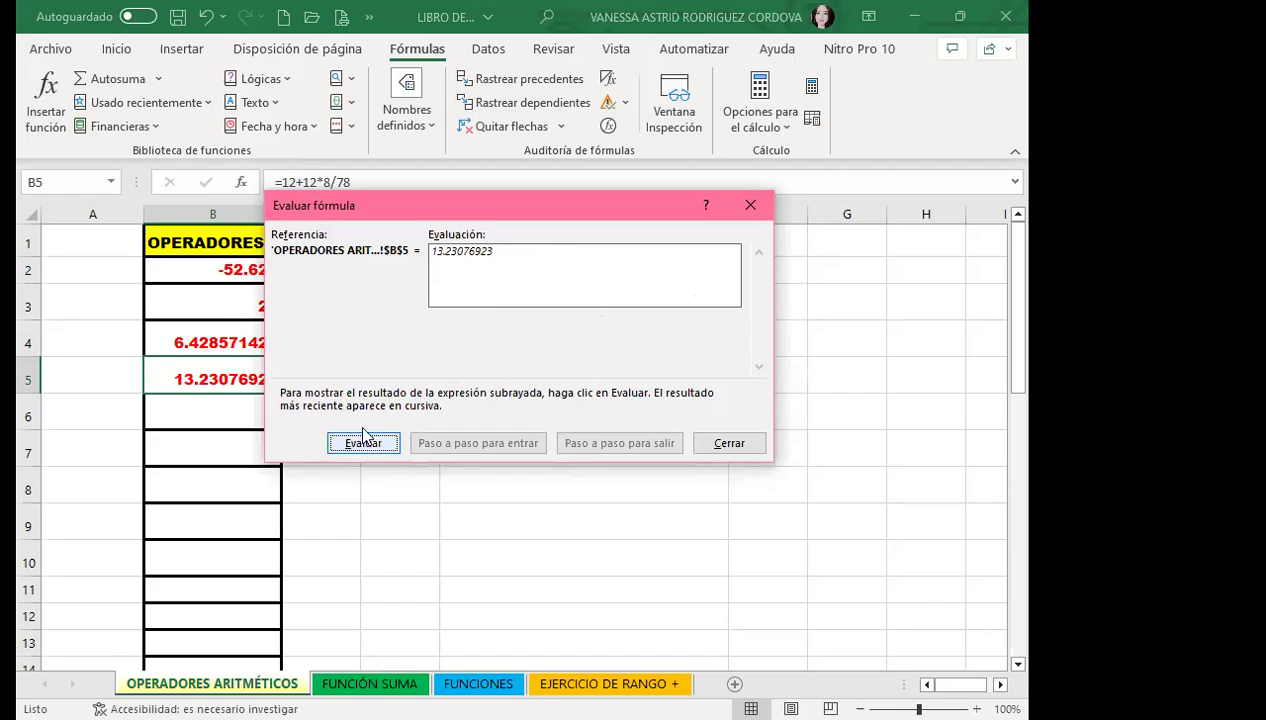
click(360, 444)
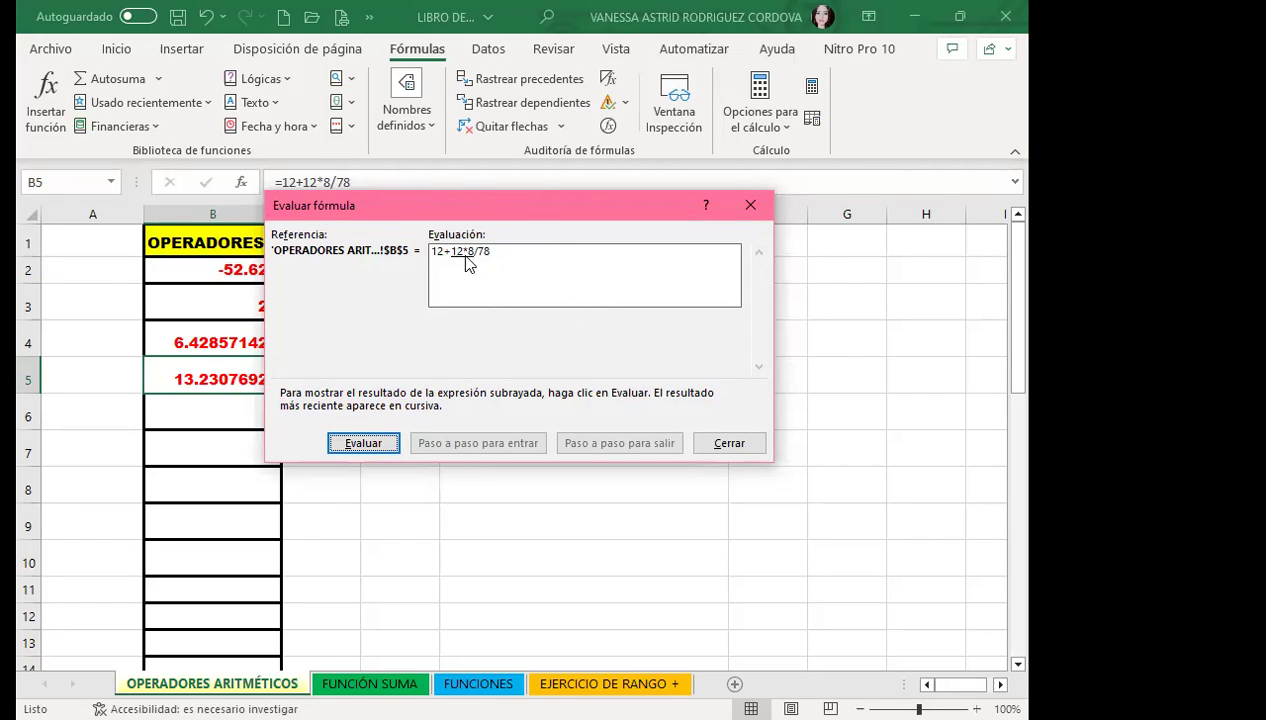
click(362, 445)
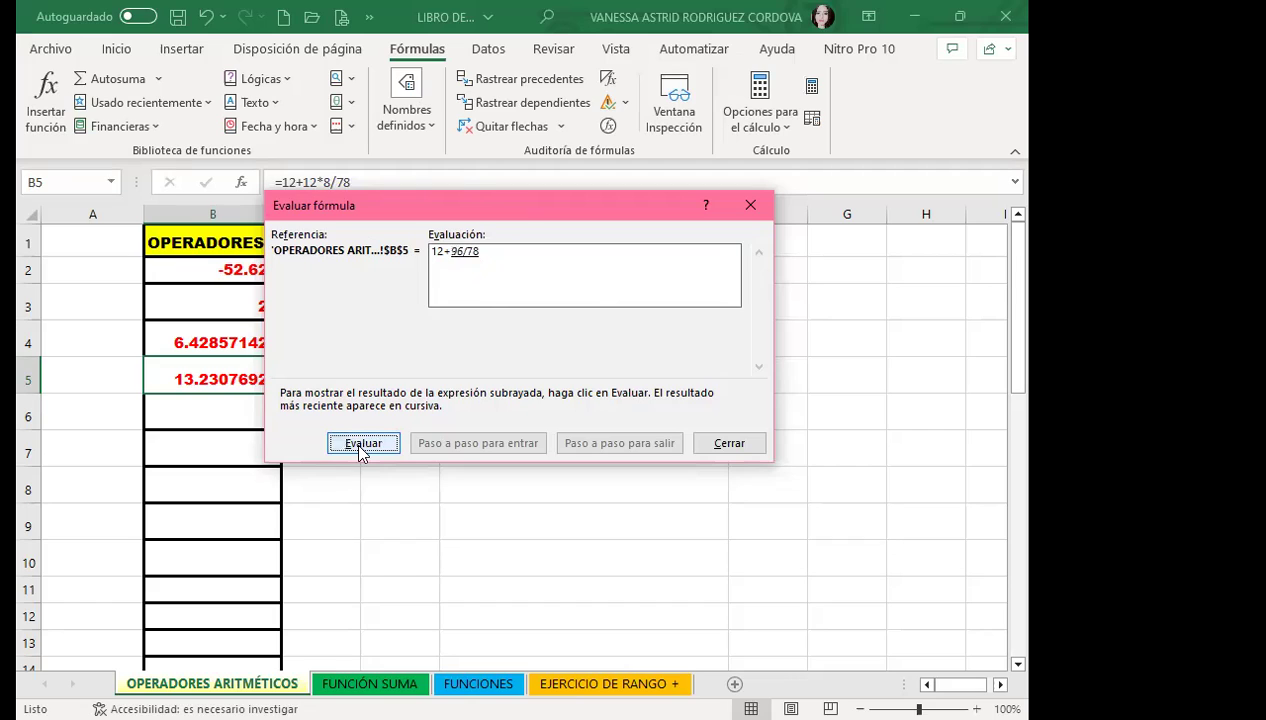
click(362, 445)
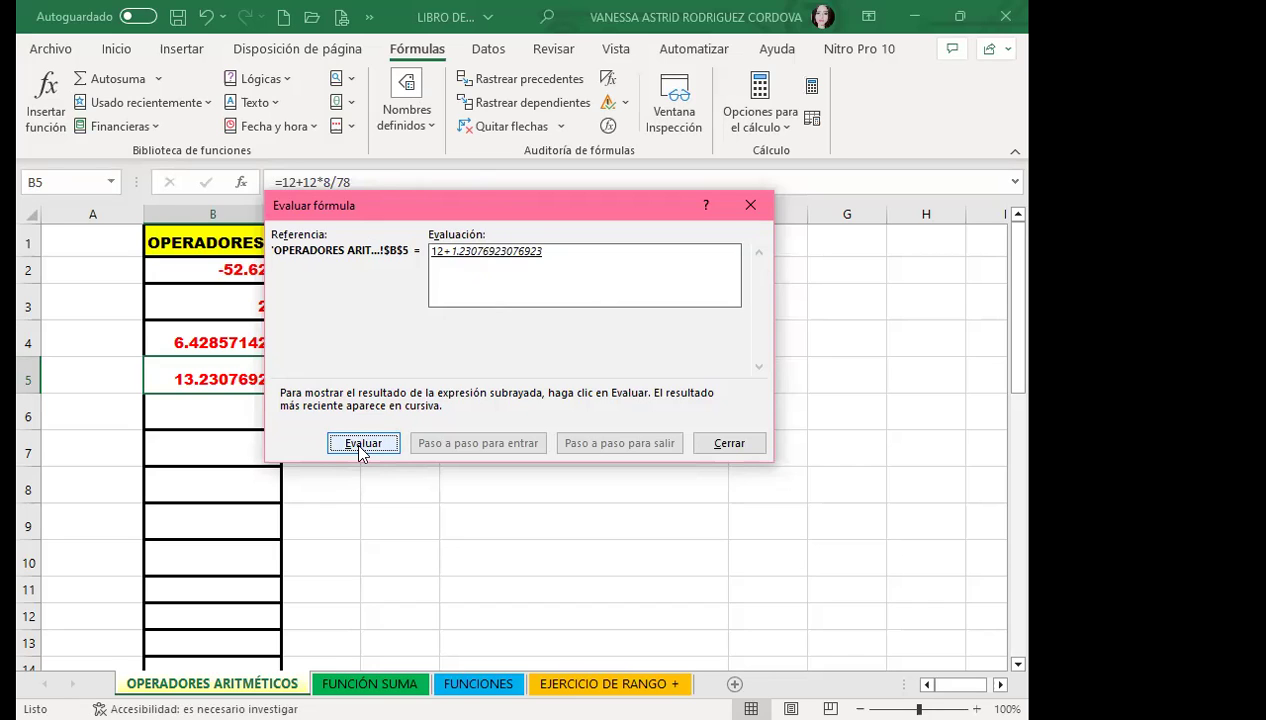
click(362, 445)
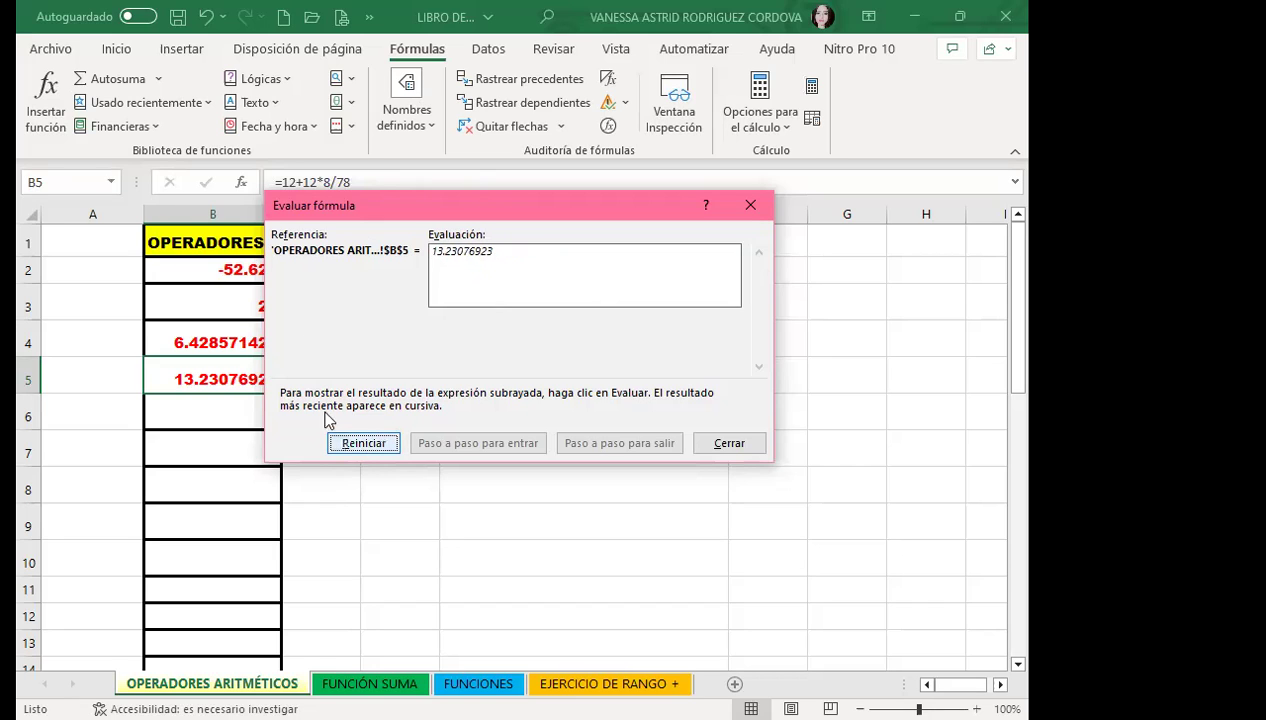
click(761, 207)
click(228, 400)
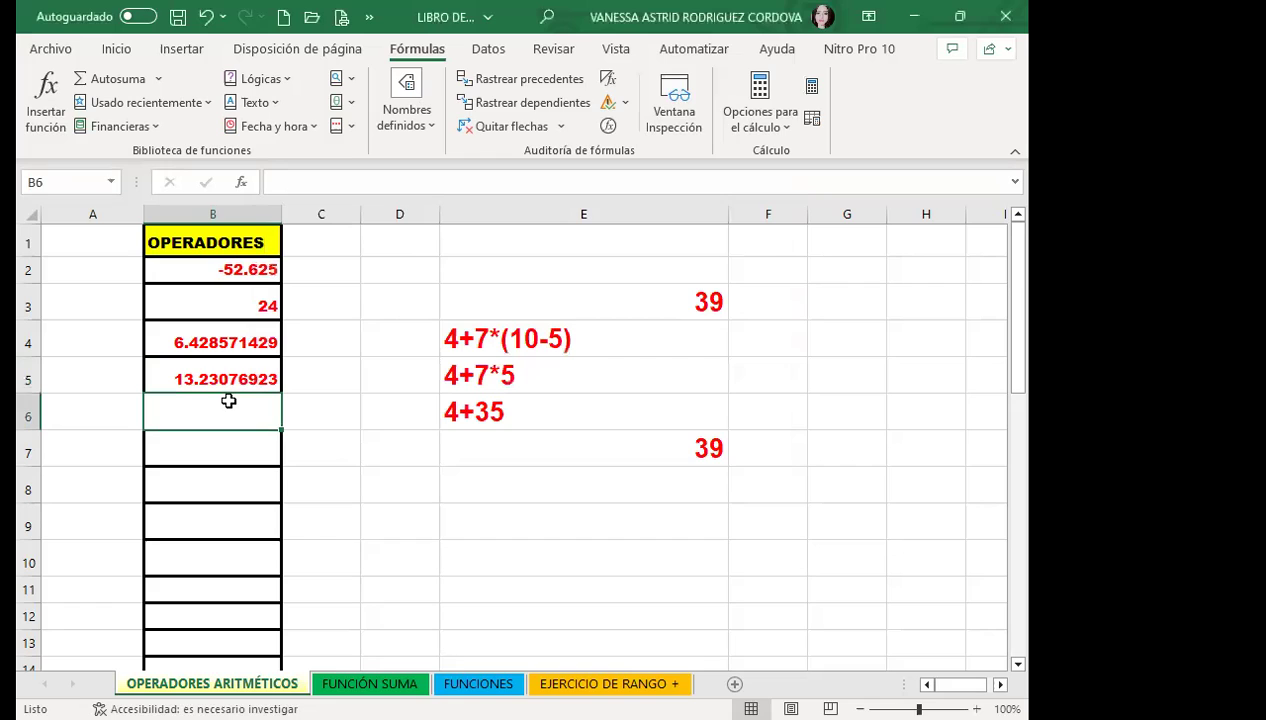
Enter =45+124 in B6 so it shows 169.
text(=45+)
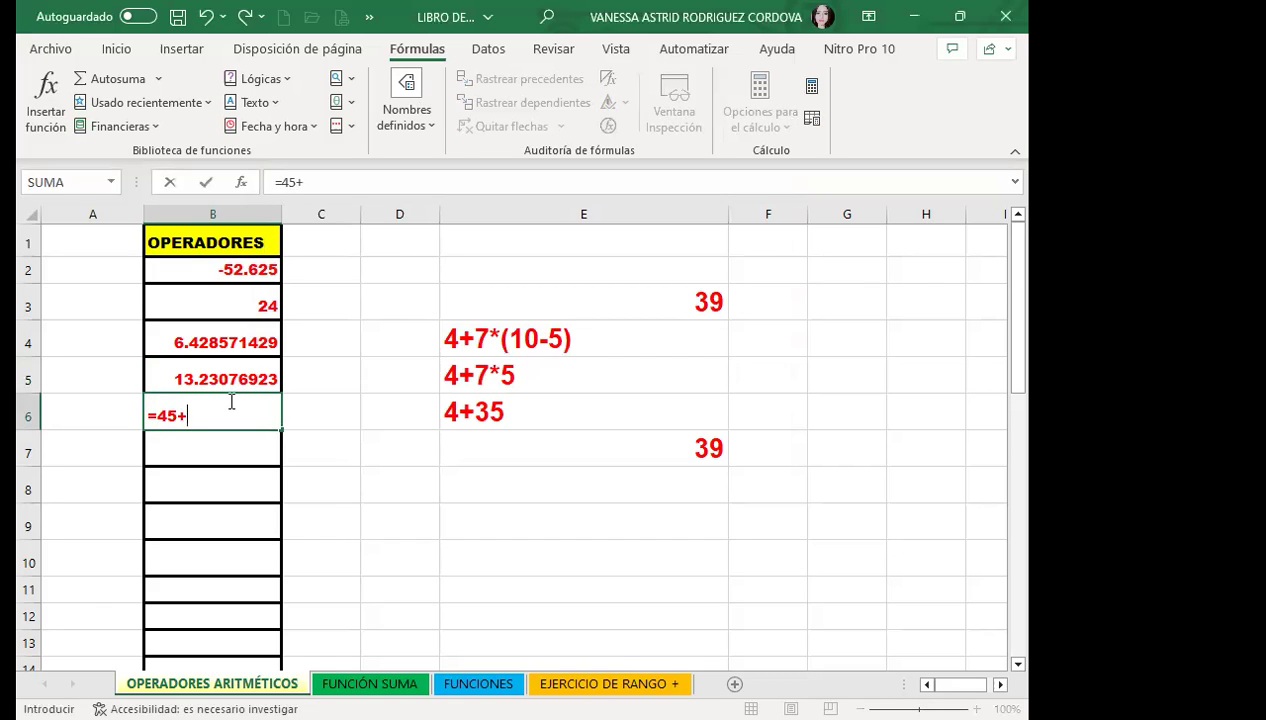
text(124)
key(Return)
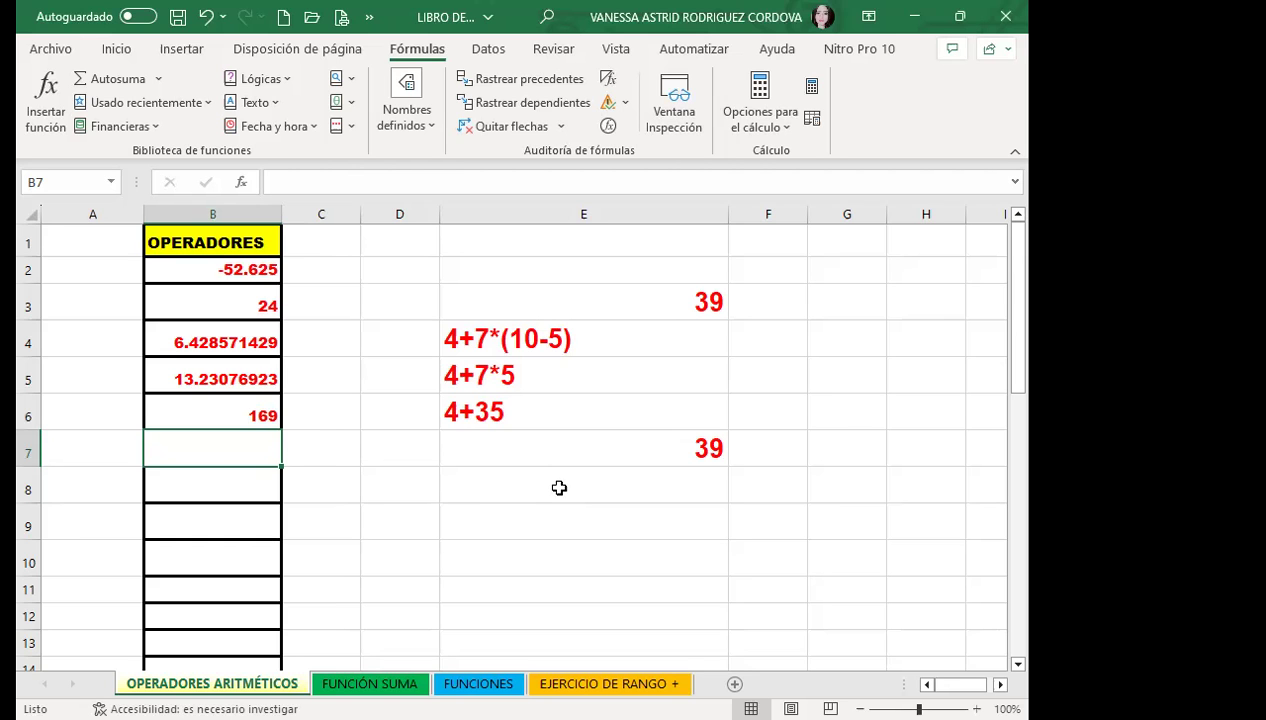
scroll(527, 460, down, 2)
Scroll to SUMA row 42 and narrow column E so values 400 through 100 sit together.
scroll(525, 458, down, 1)
scroll(525, 458, down, 1)
scroll(525, 458, down, 2)
scroll(525, 458, down, 1)
scroll(525, 458, down, 2)
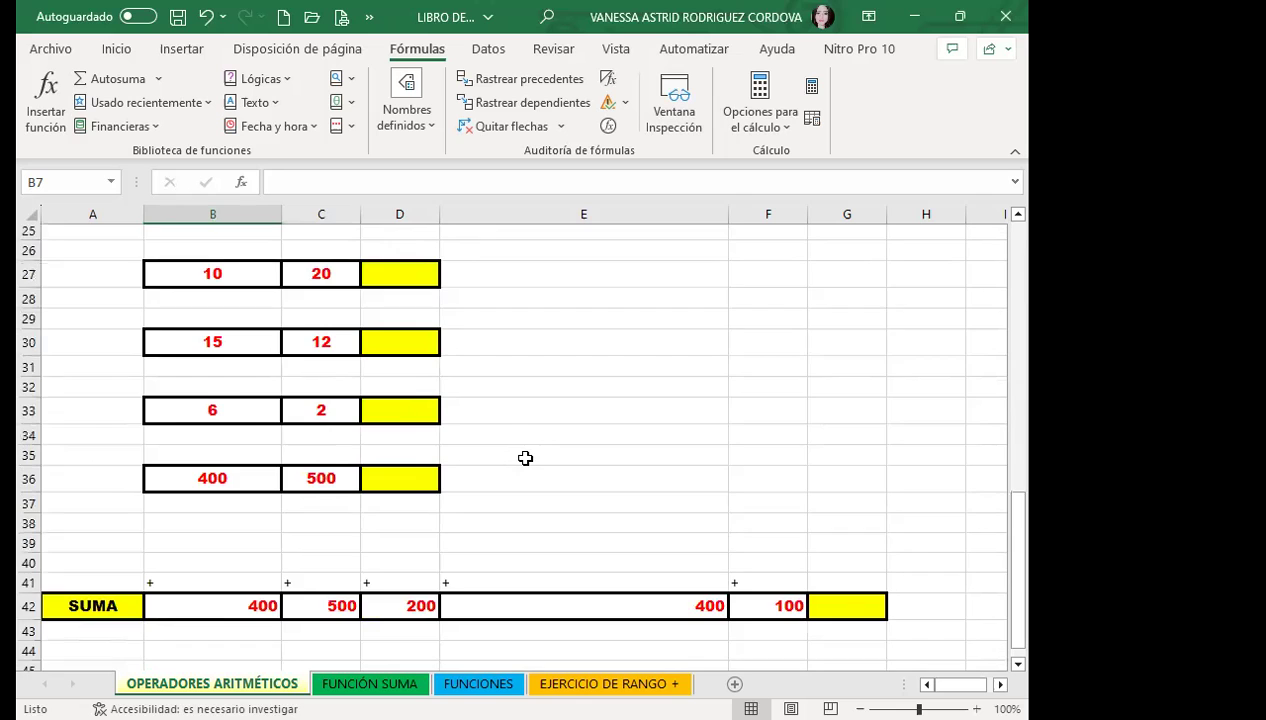
scroll(525, 458, down, 2)
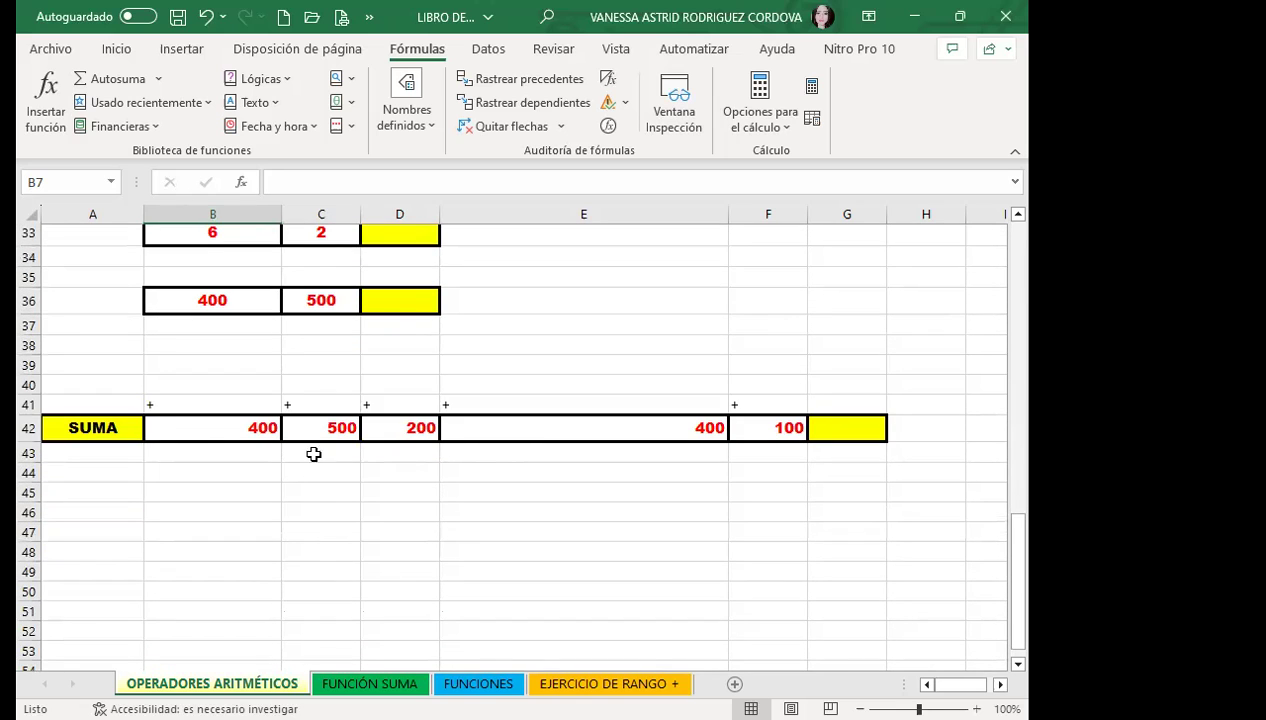
click(237, 427)
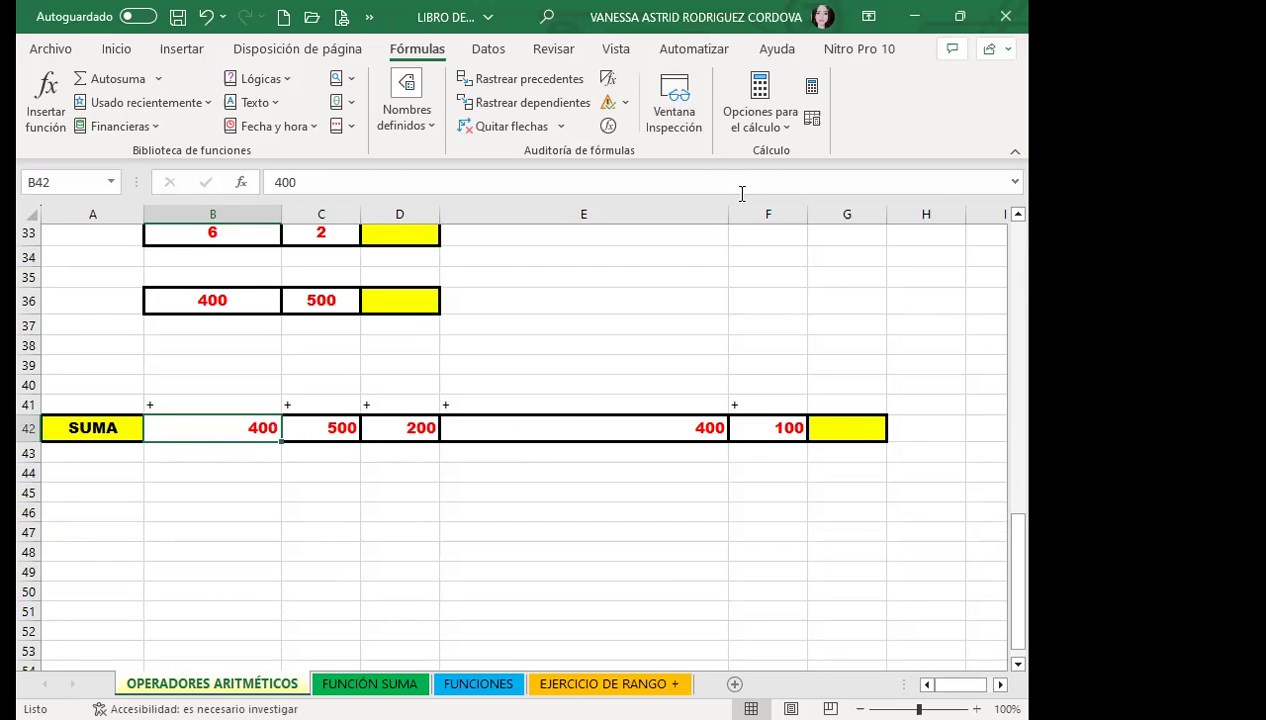
drag(731, 210, 519, 210)
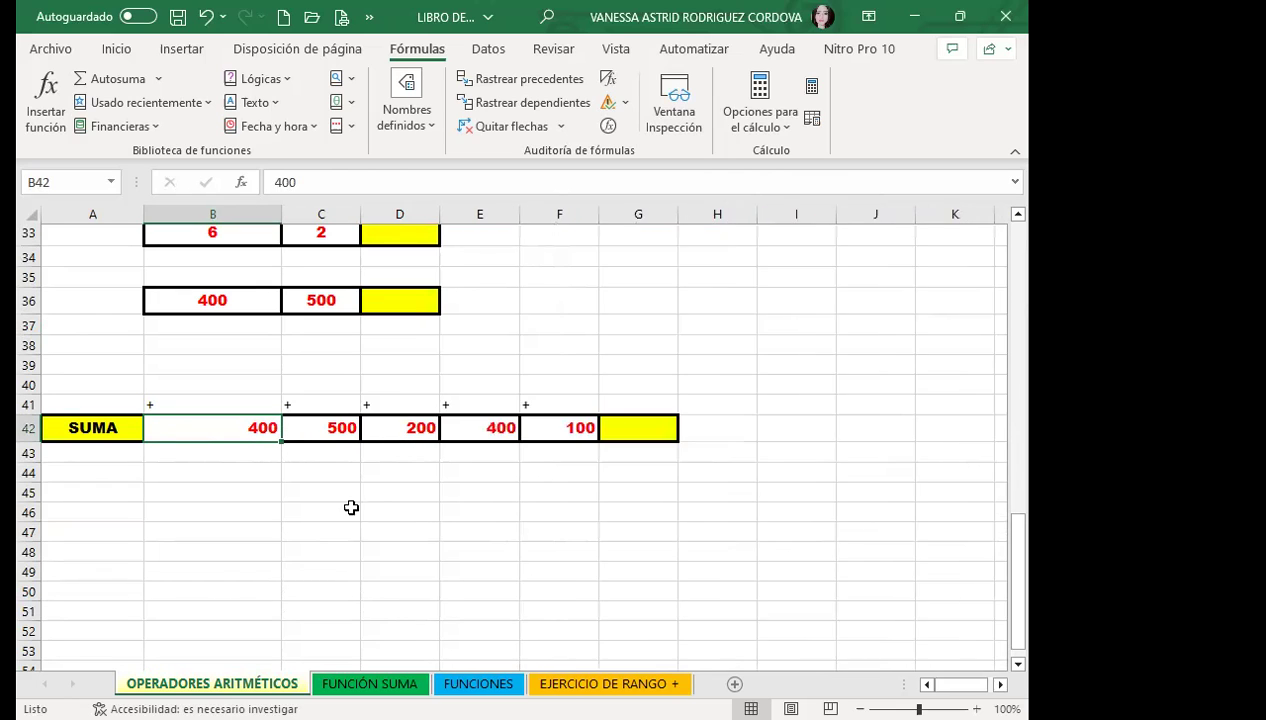
click(537, 425)
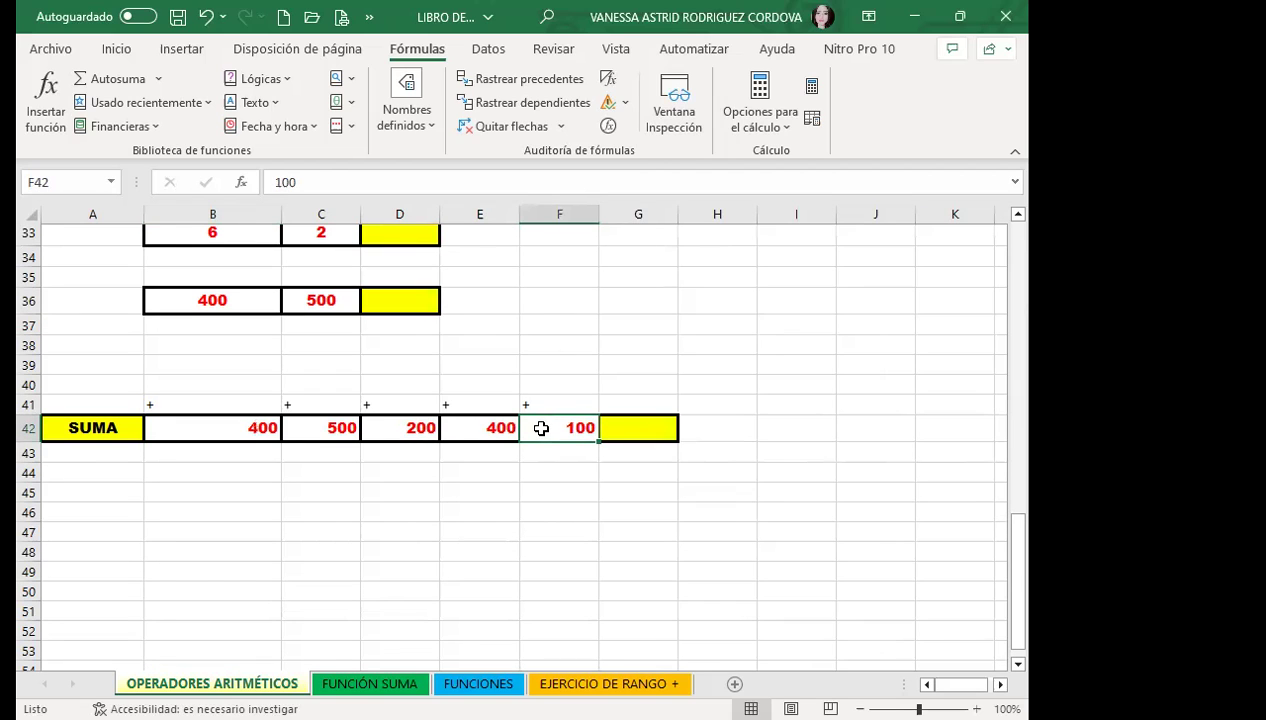
click(630, 431)
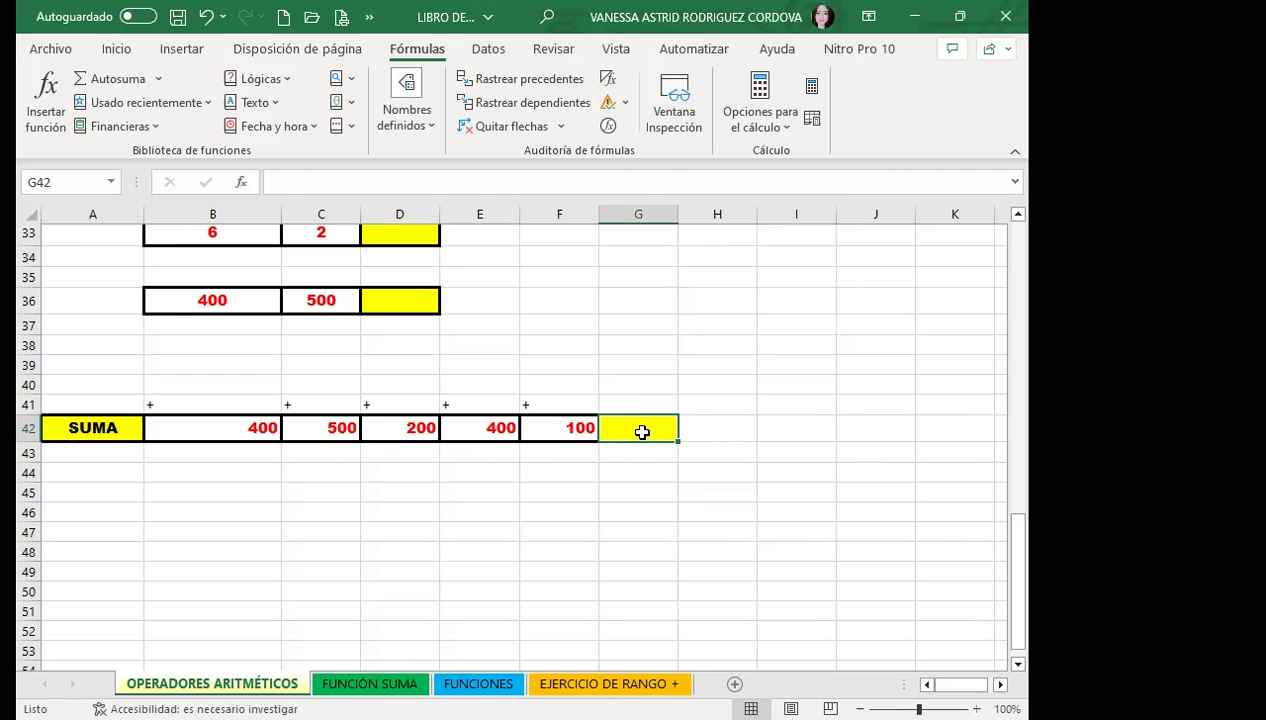
Build =B42+C42+D42+E42+F42 in G42 by picking each cell, totalling 1600.
text(=)
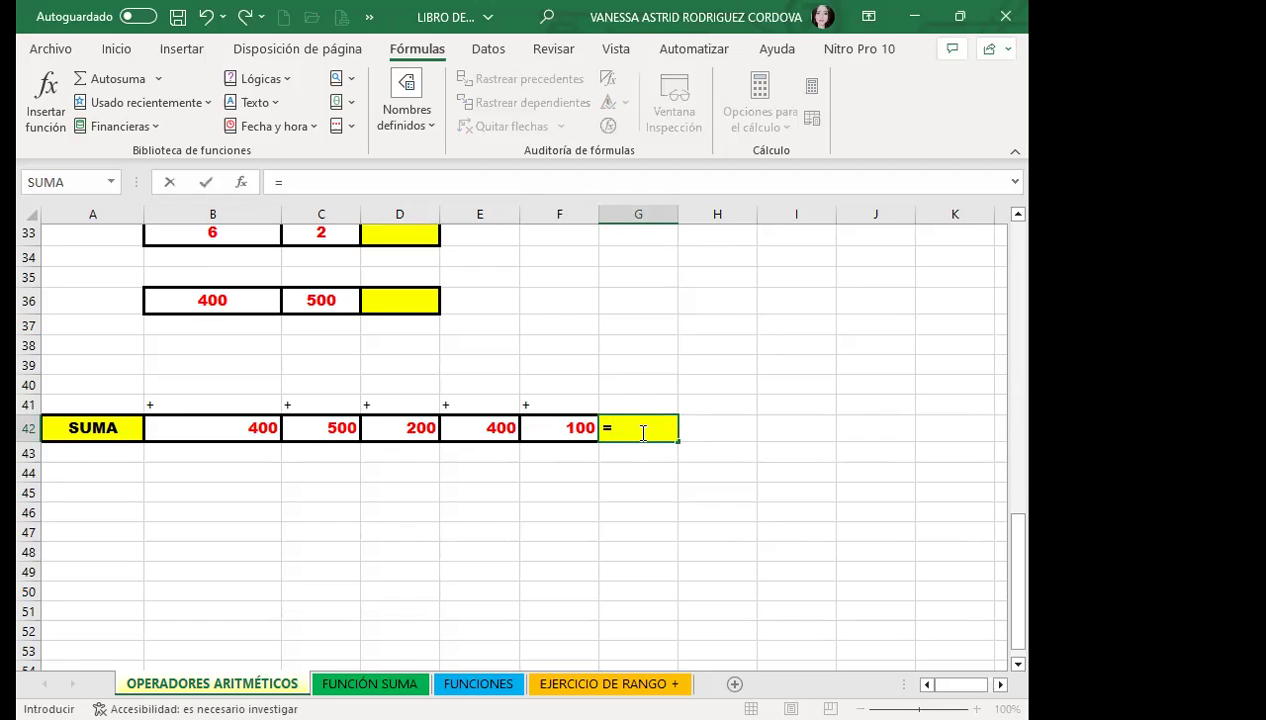
click(253, 438)
text(+)
click(336, 430)
text(+)
click(398, 428)
text(+)
click(482, 432)
text(+)
click(540, 430)
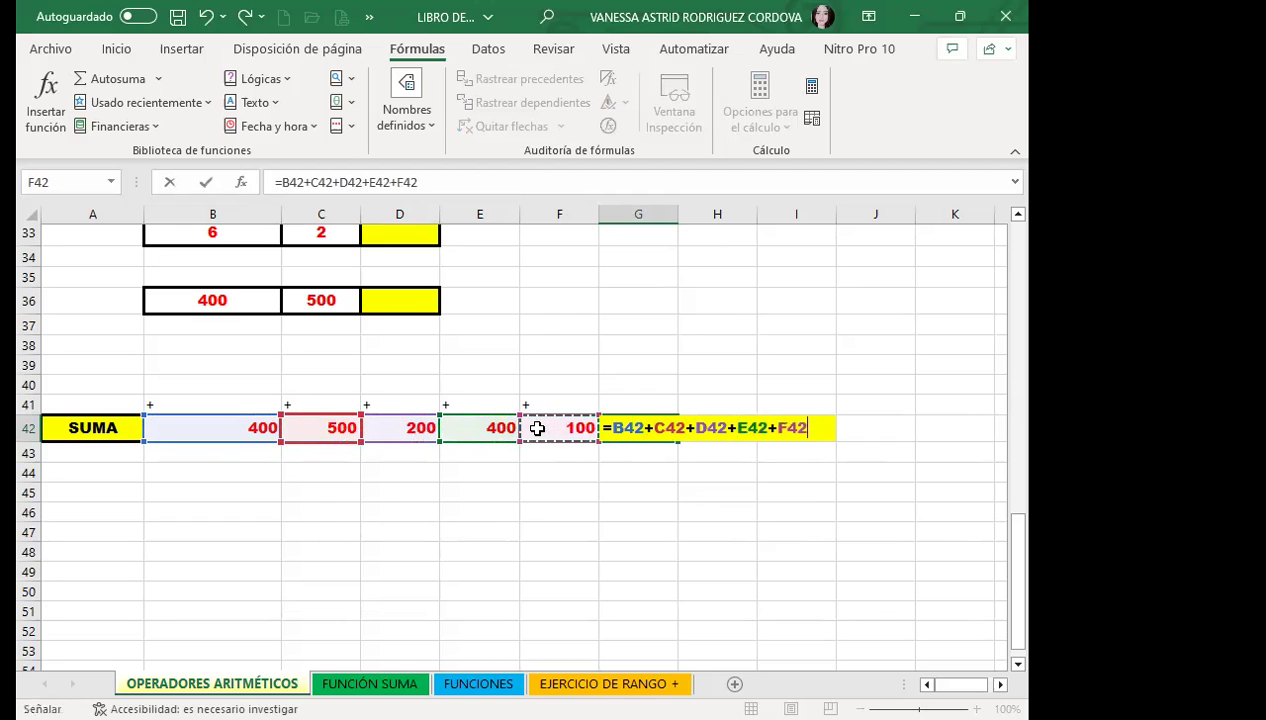
key(Return)
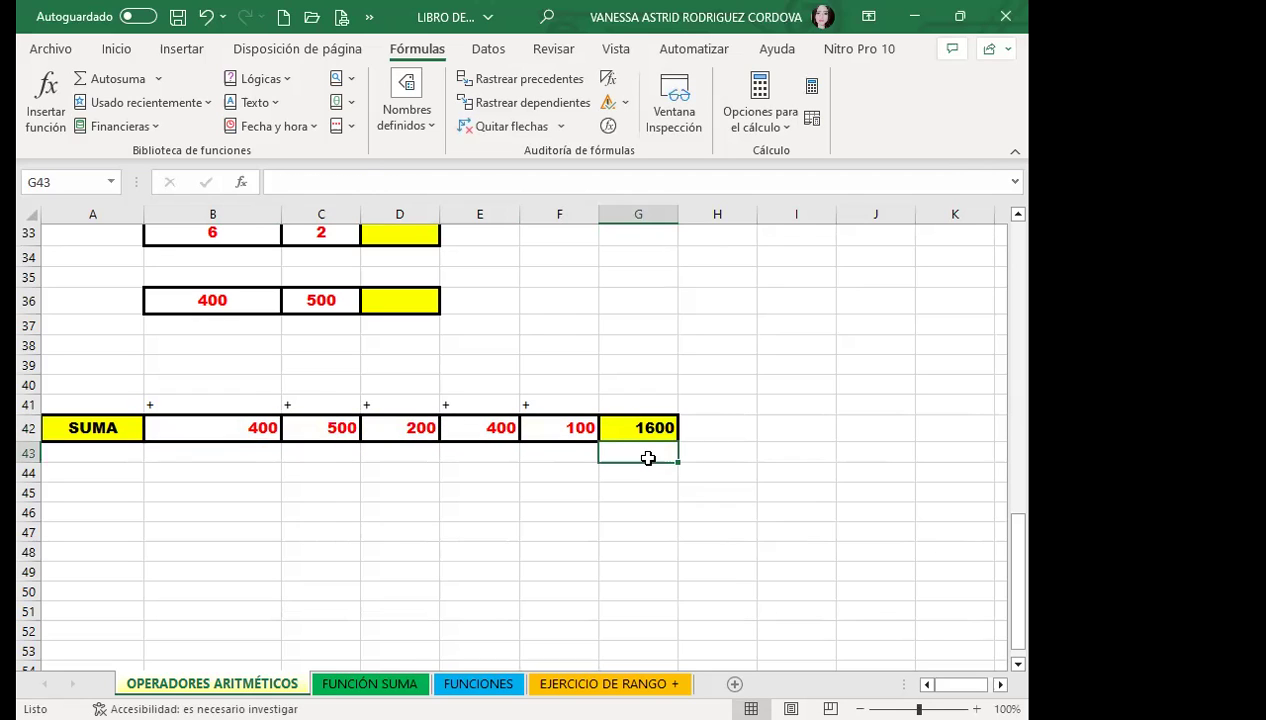
Enter =SUMA(B42:F42) in G43 and compare it with G42's plus-operator formula.
text(=)
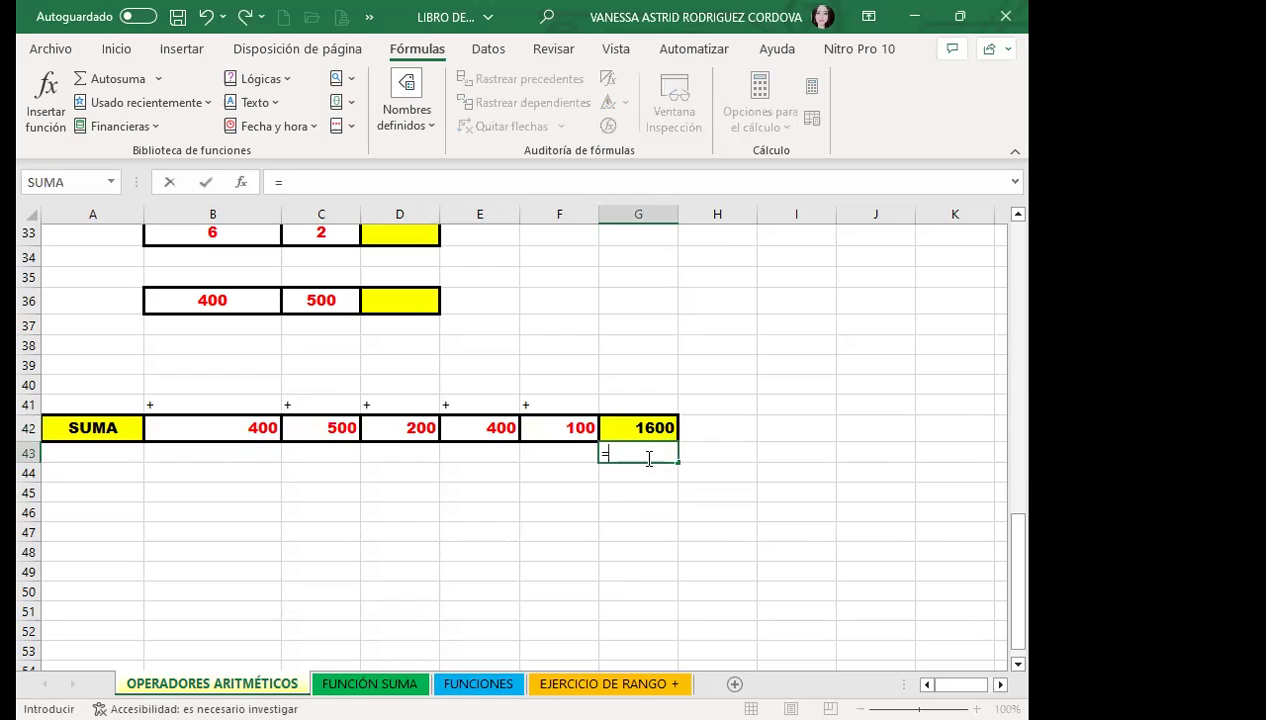
text(SUMA)
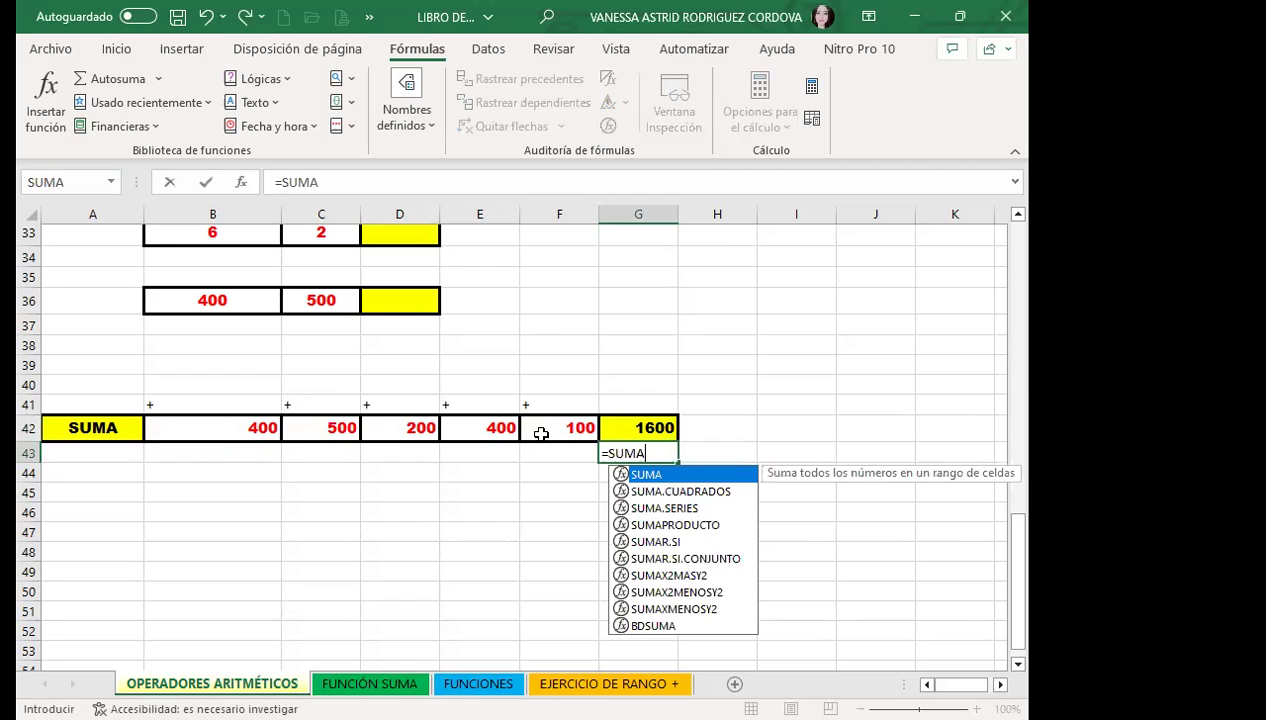
text((B42:F42)
key(Return)
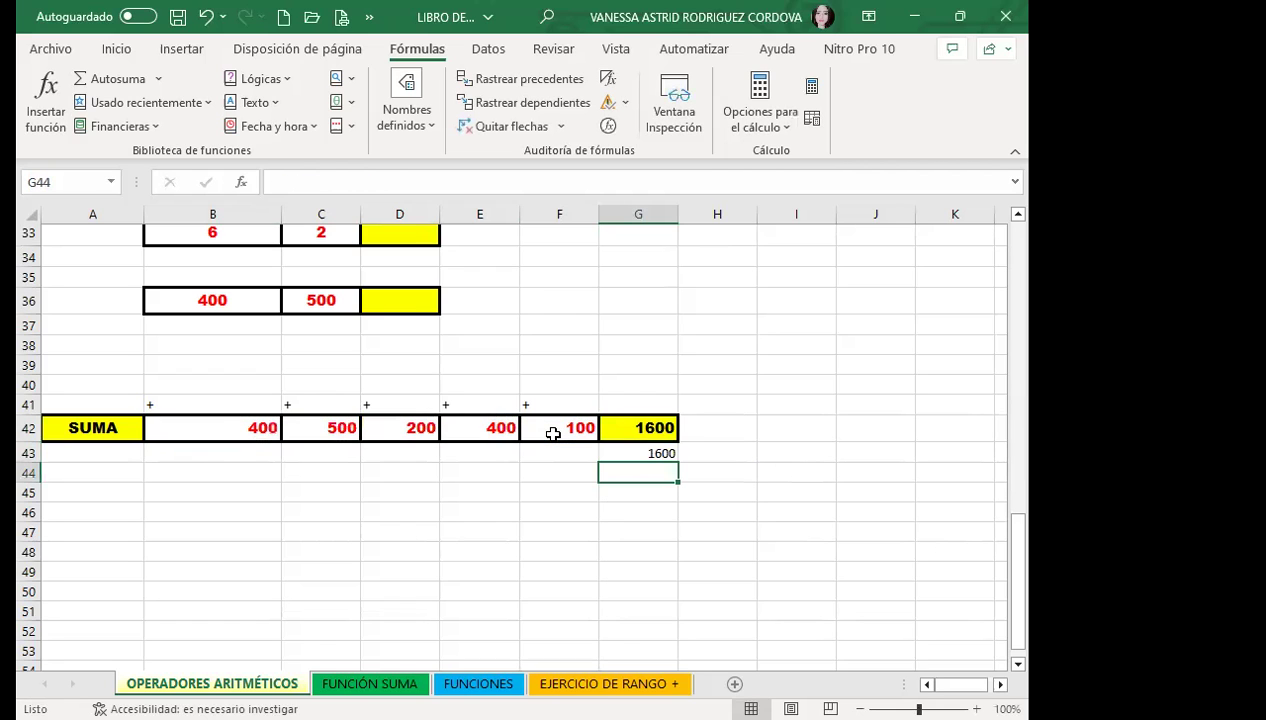
click(636, 456)
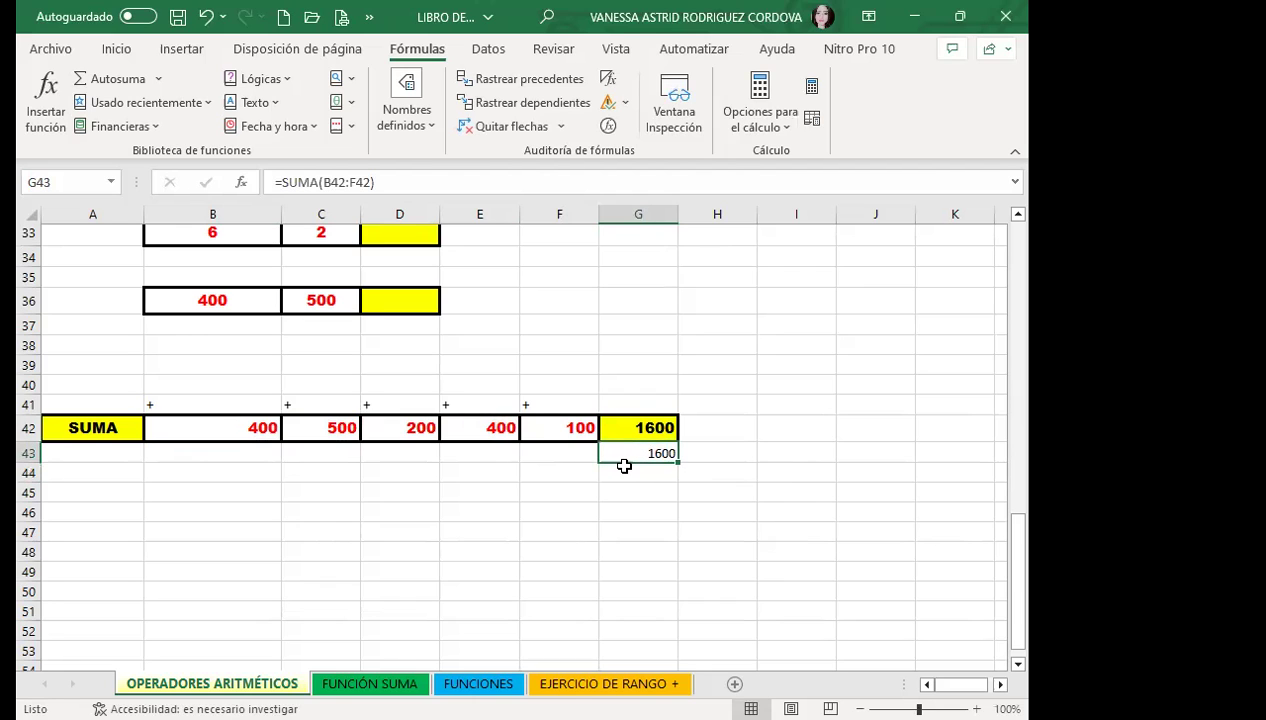
click(618, 426)
click(622, 452)
click(626, 430)
click(626, 454)
click(618, 428)
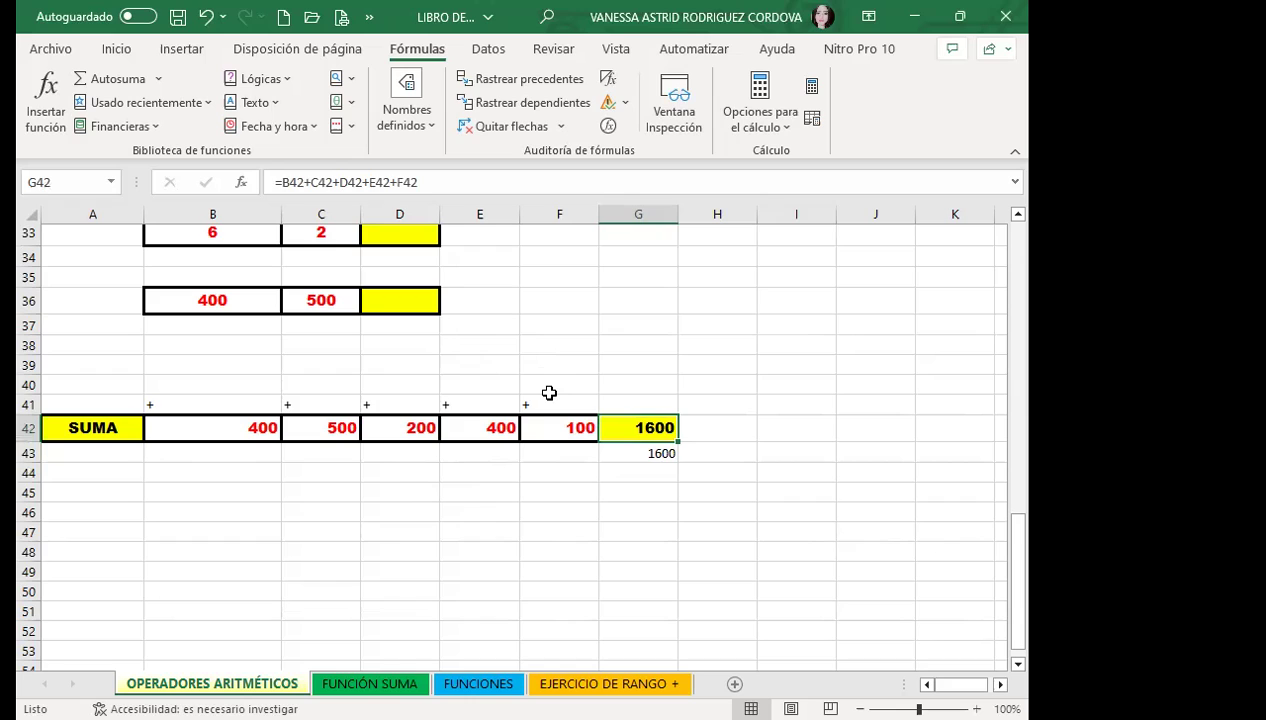
Select the row 42 values to verify their status-bar sum, then switch to the FUNCIÓN SUMA sheet.
click(341, 420)
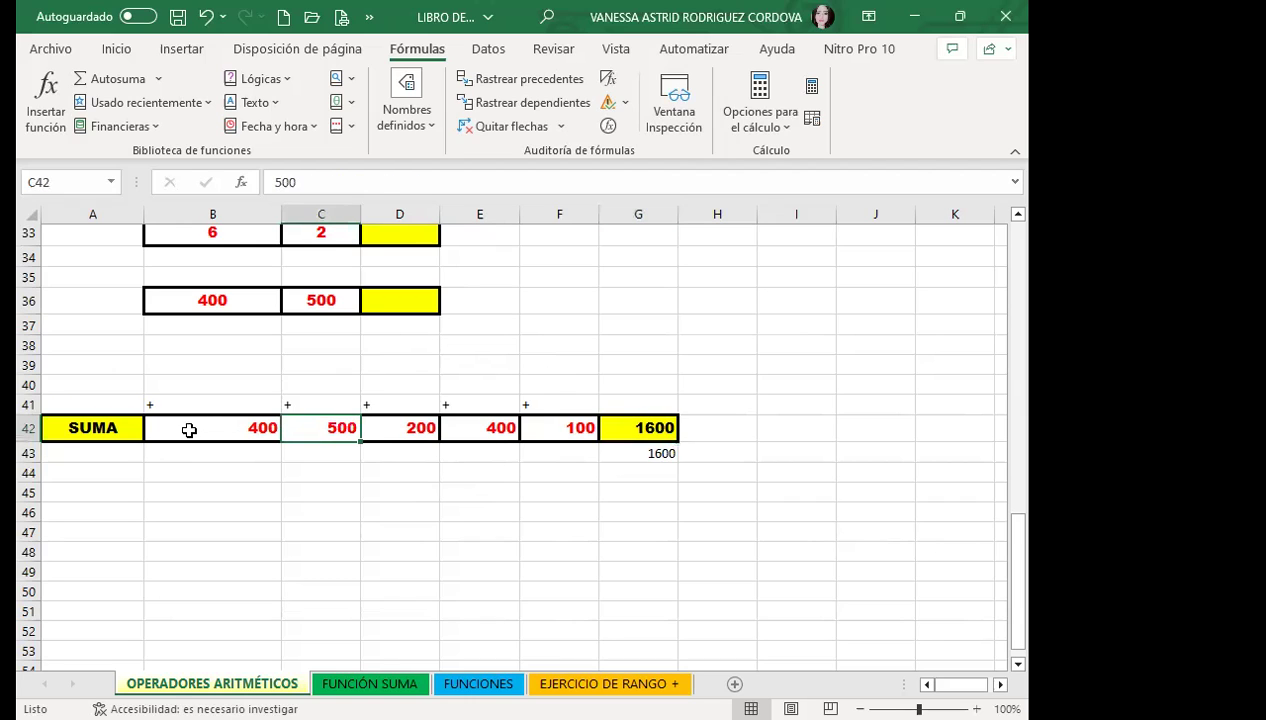
drag(189, 430, 478, 428)
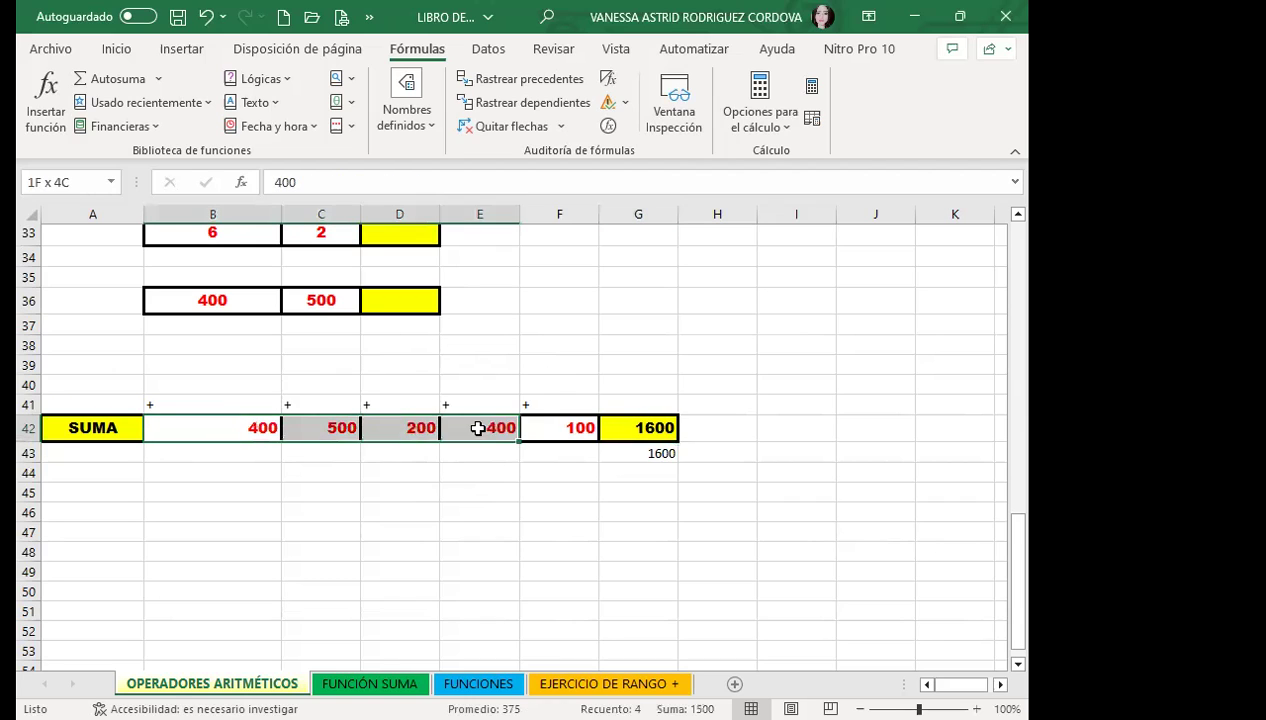
drag(234, 420, 543, 430)
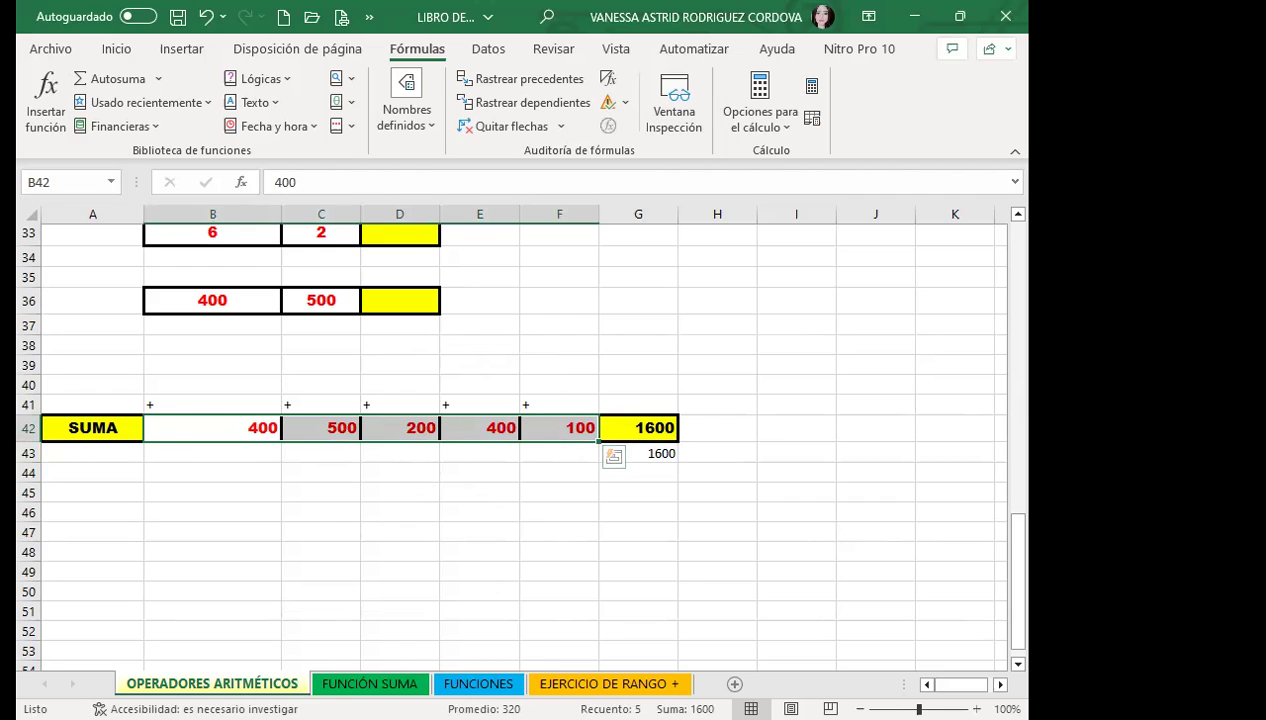
click(370, 682)
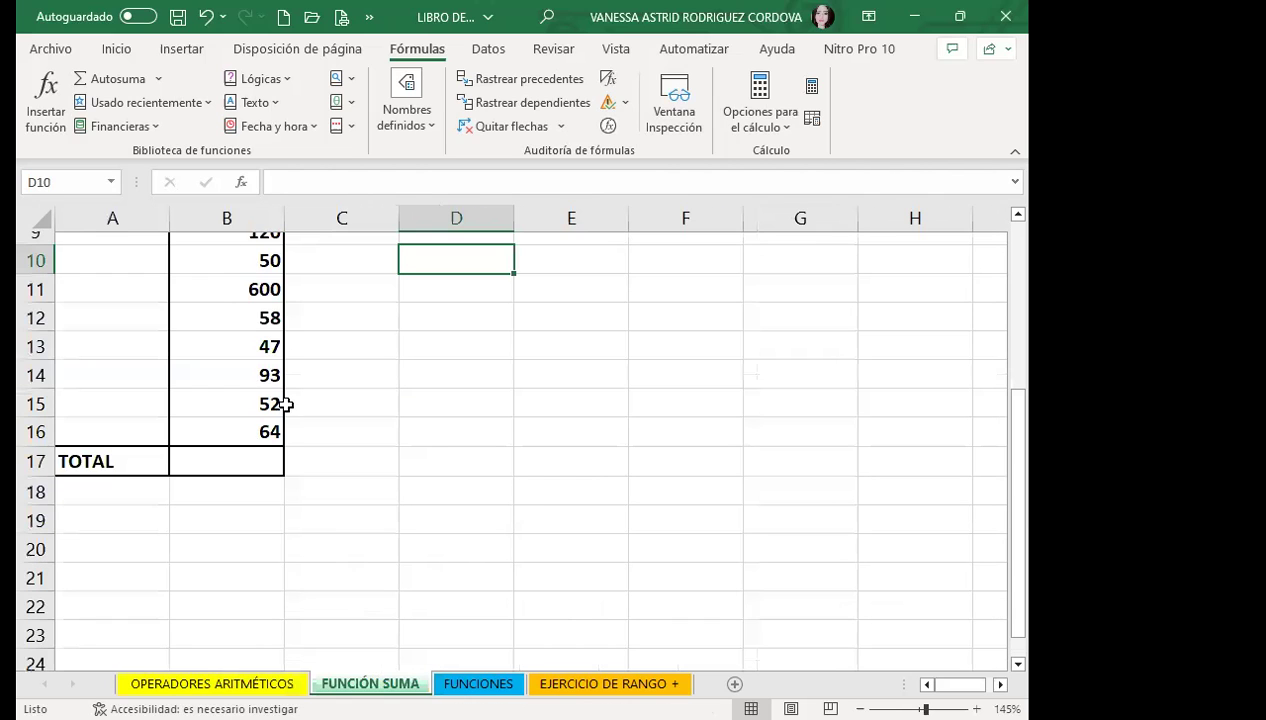
Use Autosuma in TOTAL cell B17 to insert =SUMA(B8:B16), showing 1124.
scroll(268, 322, up, 1)
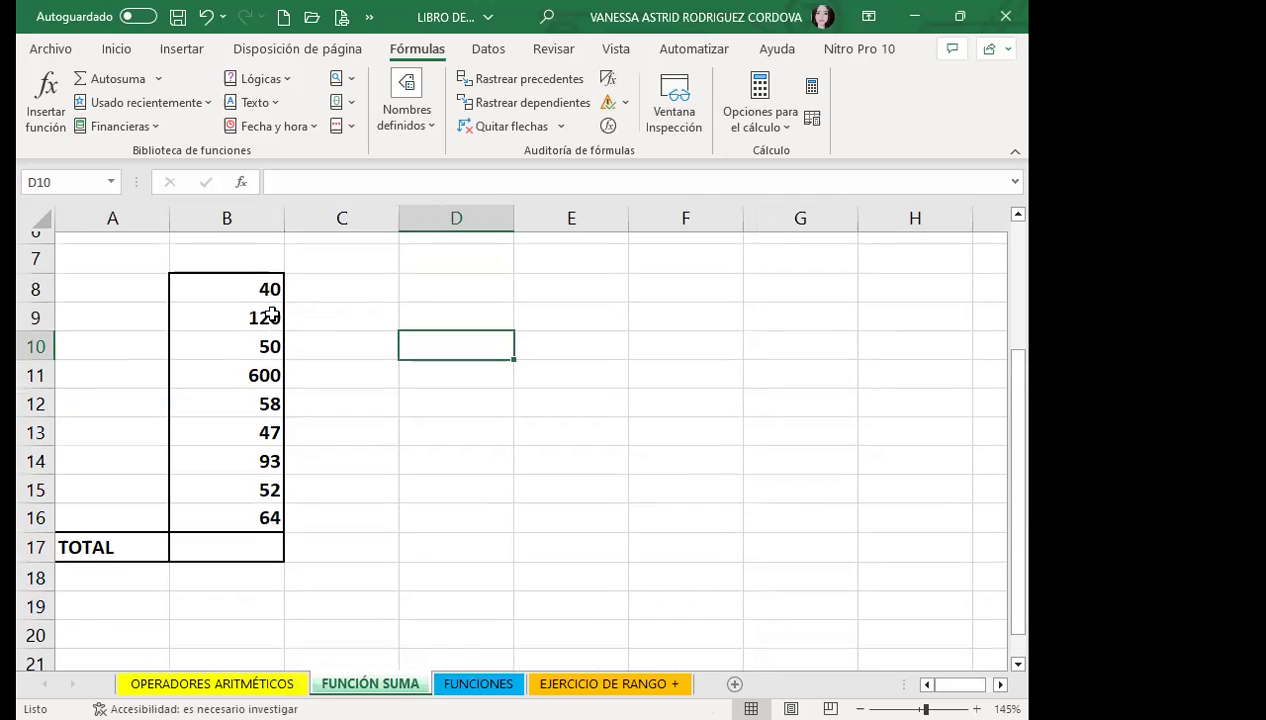
click(228, 545)
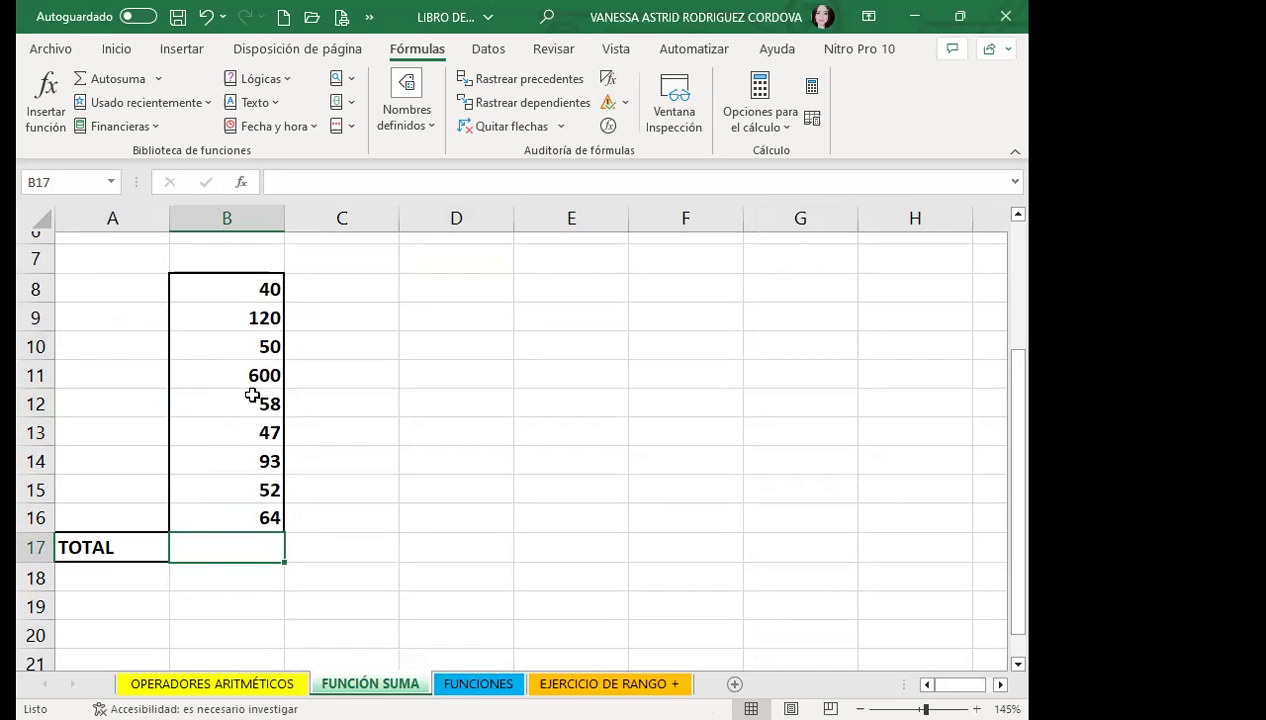
click(116, 49)
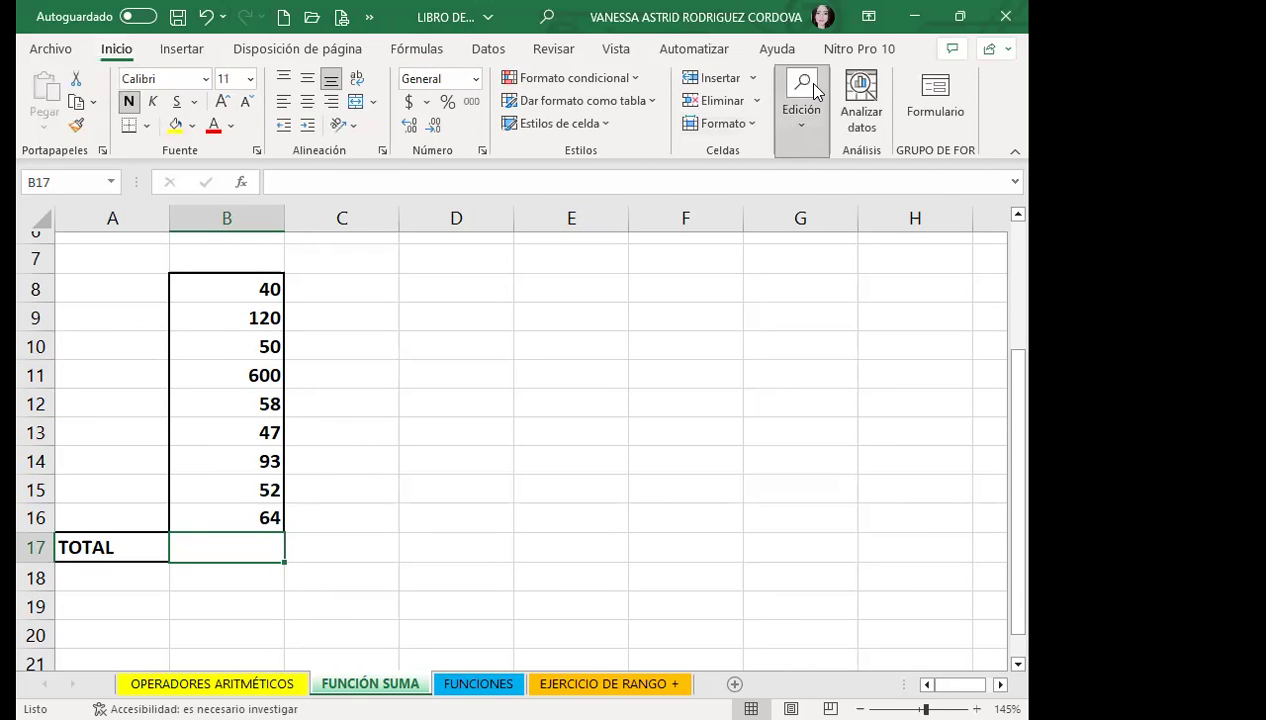
click(801, 118)
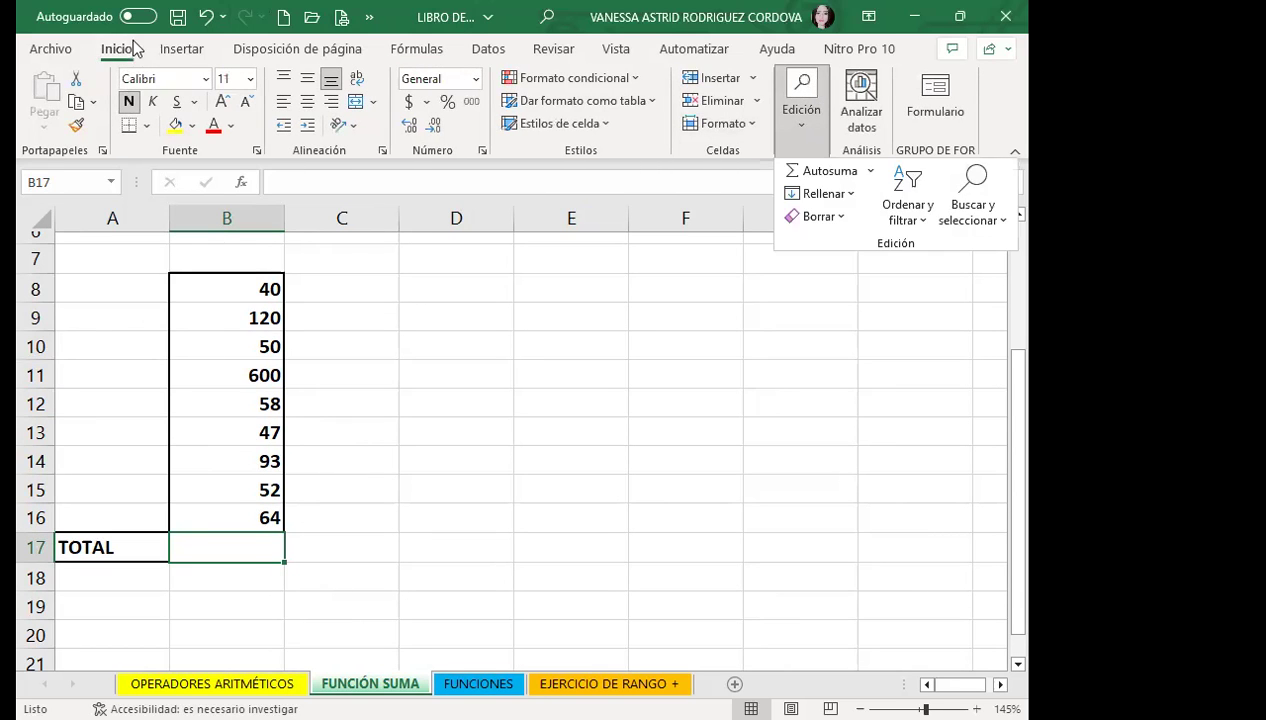
click(826, 172)
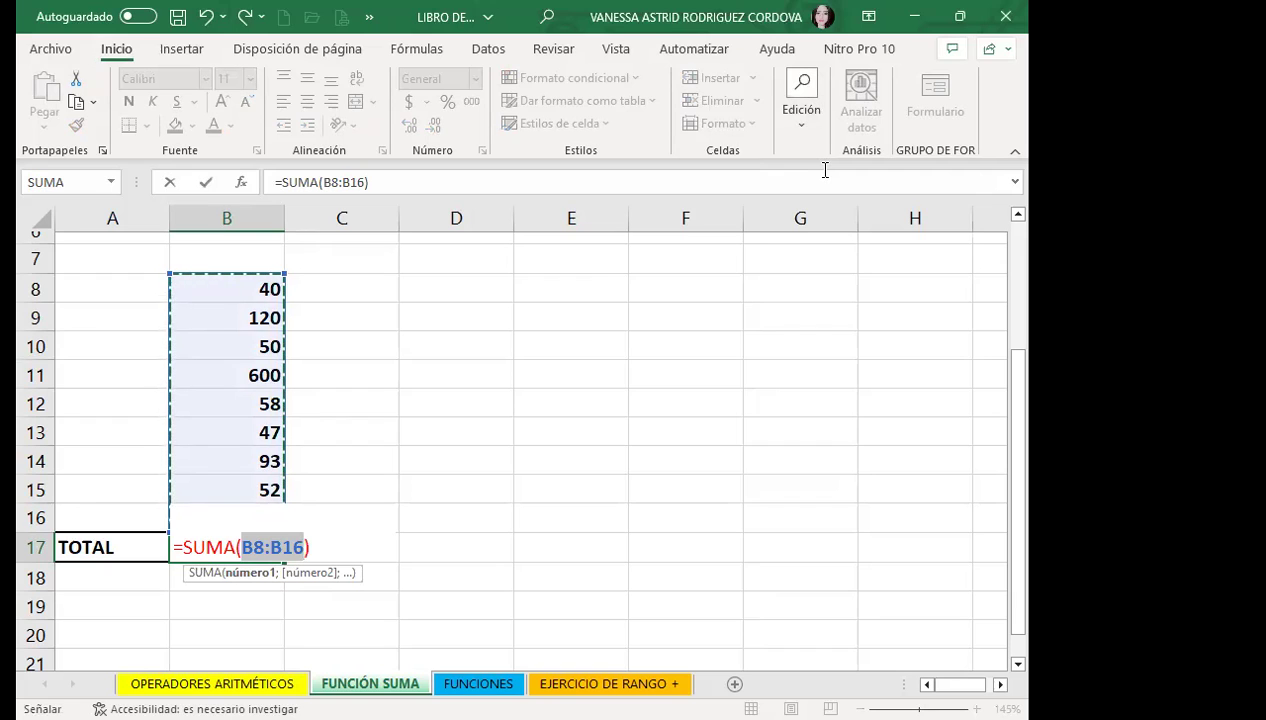
key(Return)
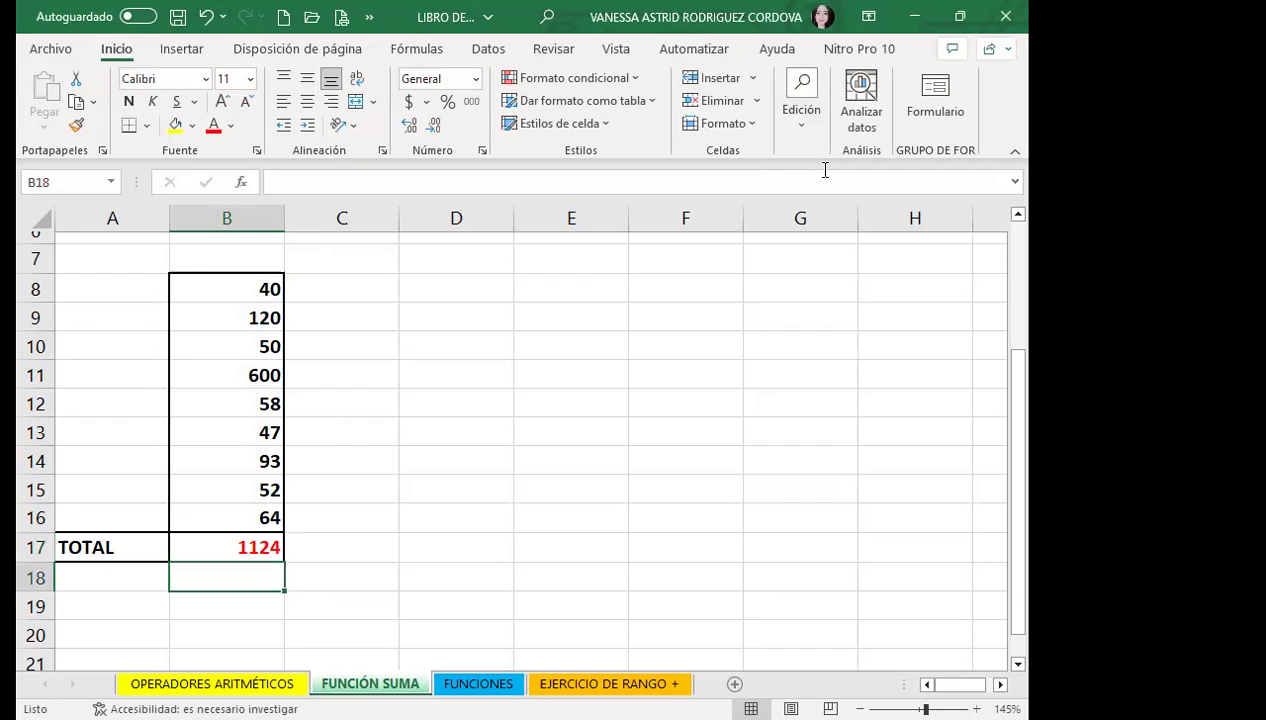
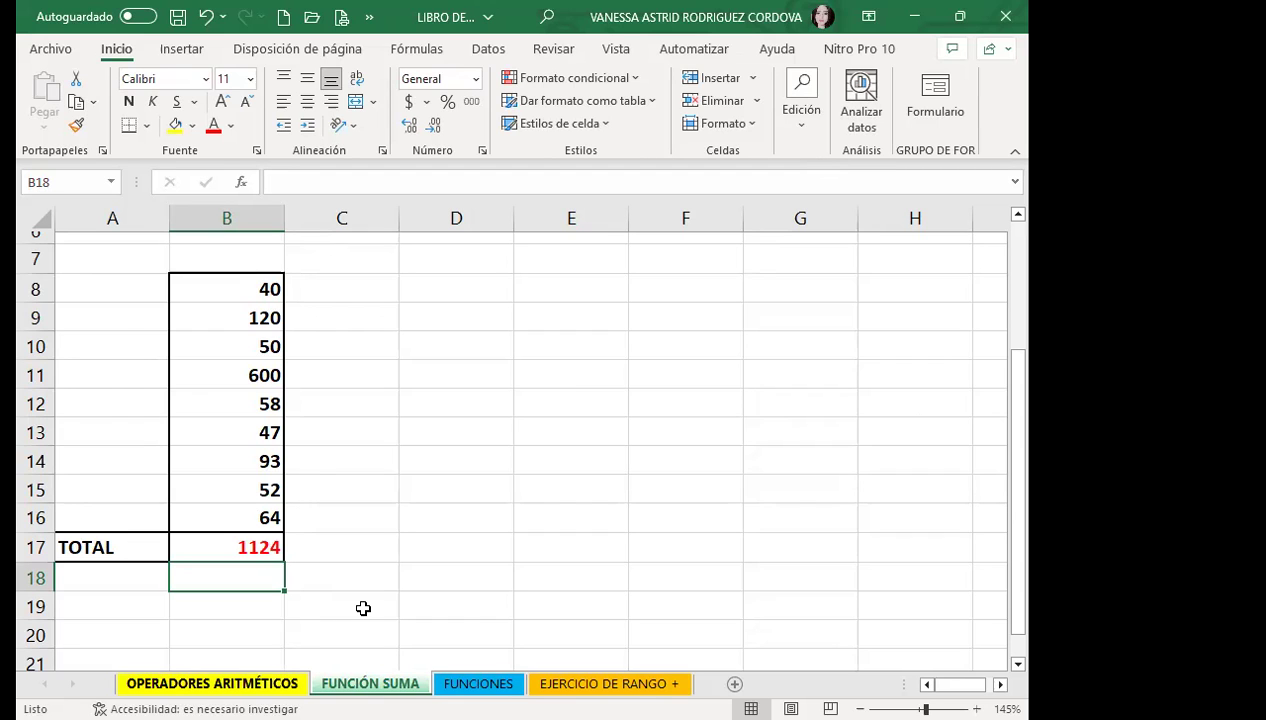
Switch to the OPERADORES ARITMÉTICOS sheet, return to its top rows and select cell F2.
key(ctrl+Page_Up)
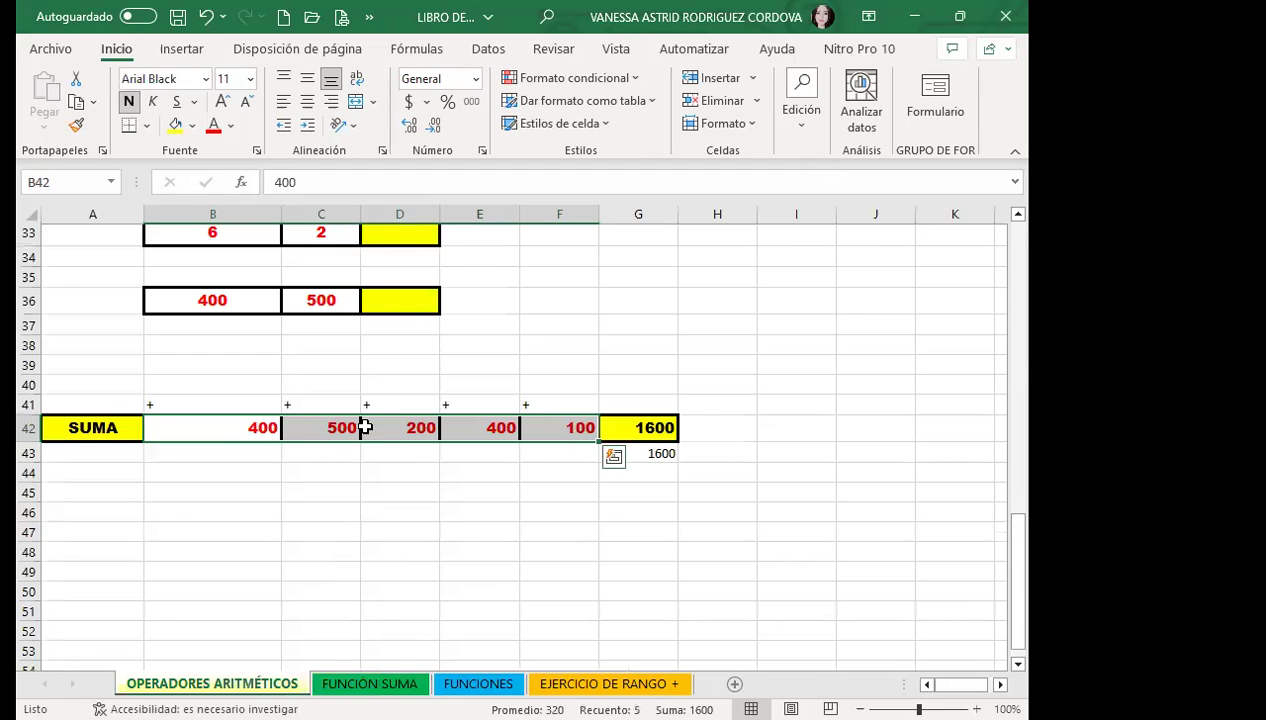
scroll(375, 416, up, 7)
scroll(283, 387, up, 3)
scroll(192, 410, up, 1)
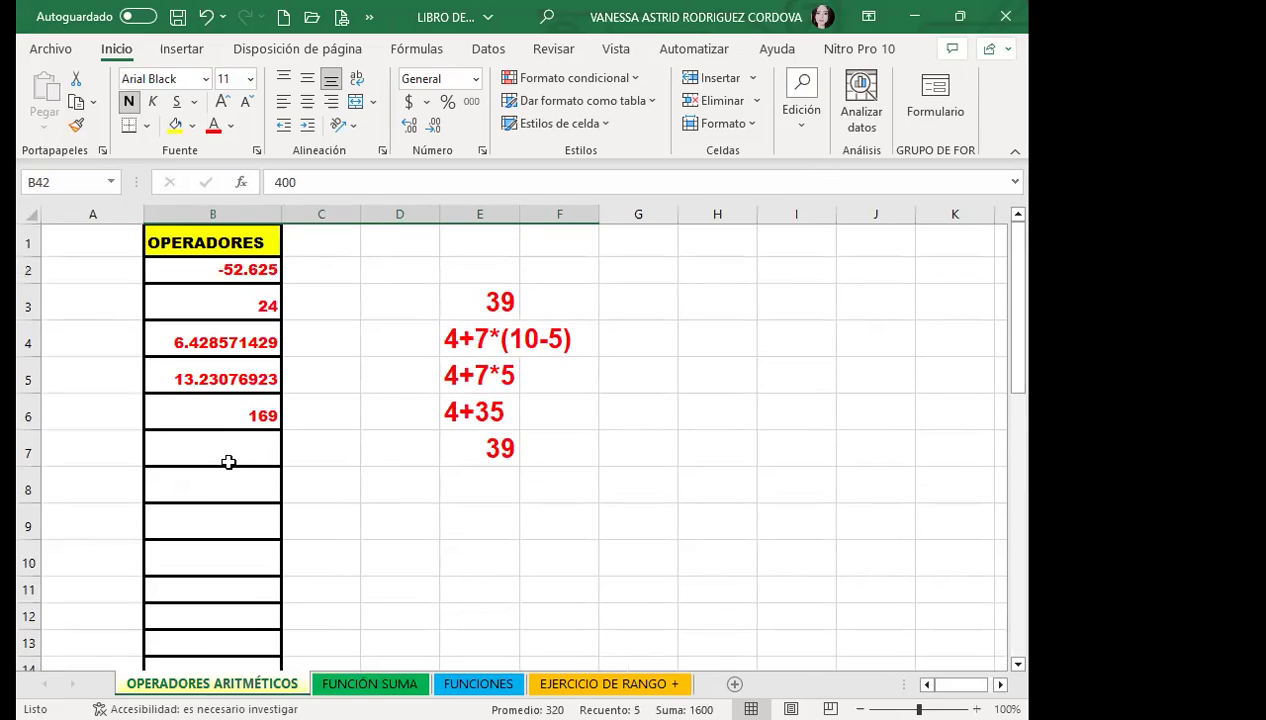
click(229, 461)
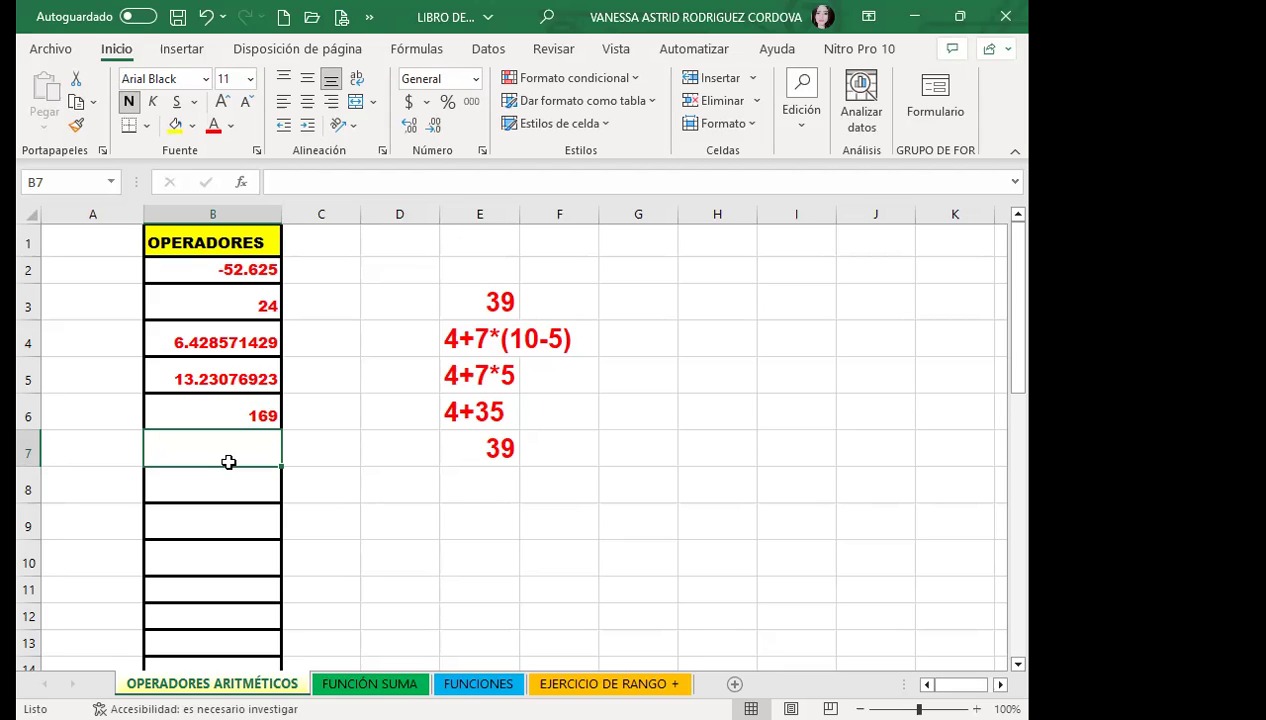
scroll(228, 461, down, 1)
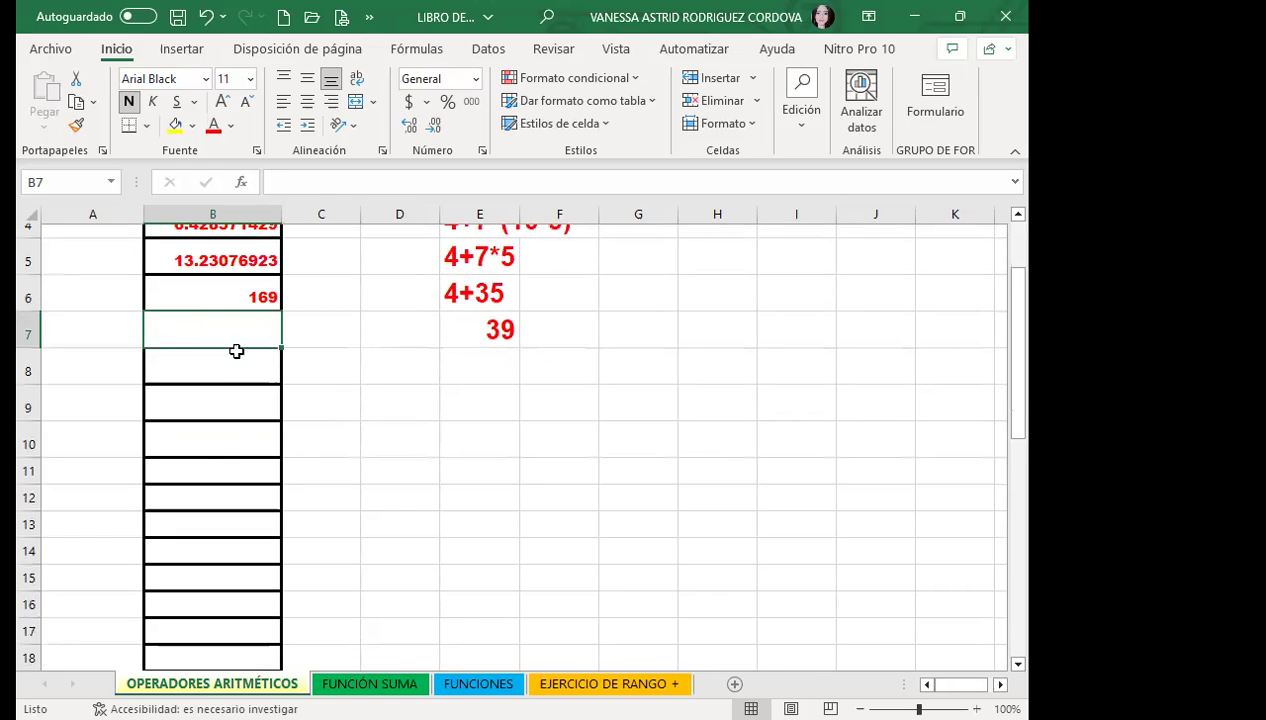
scroll(225, 333, up, 1)
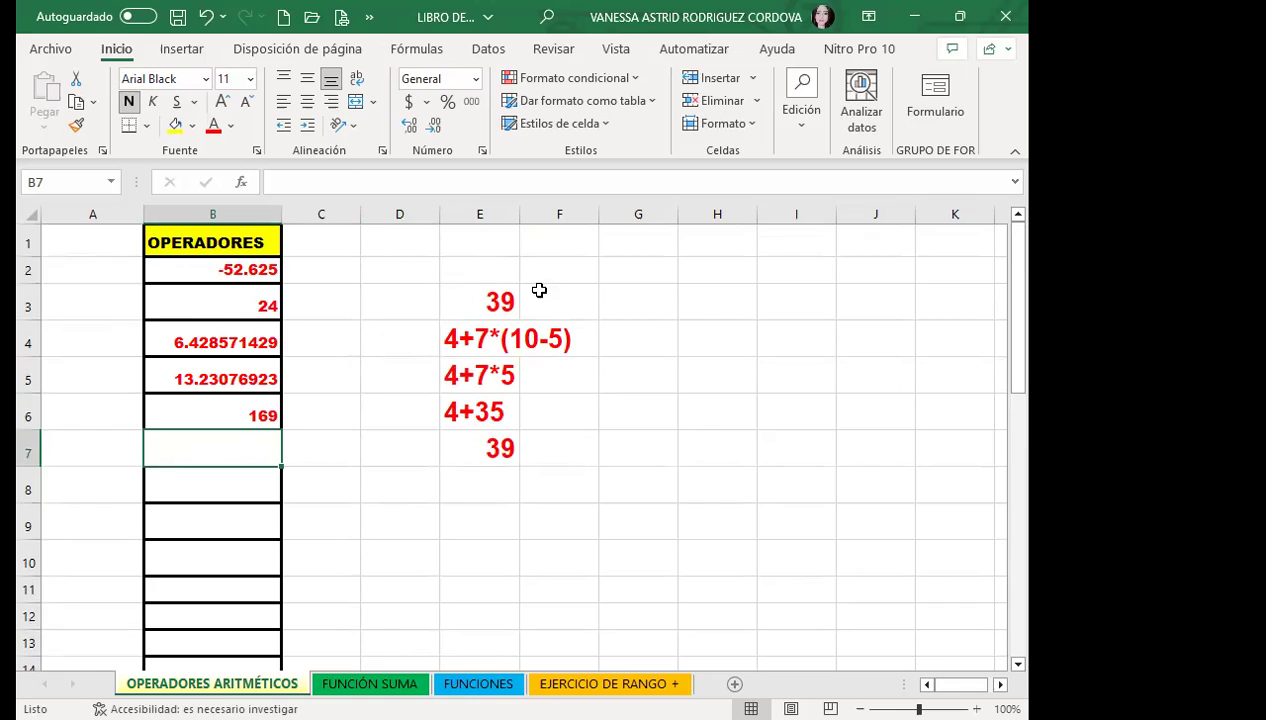
click(583, 269)
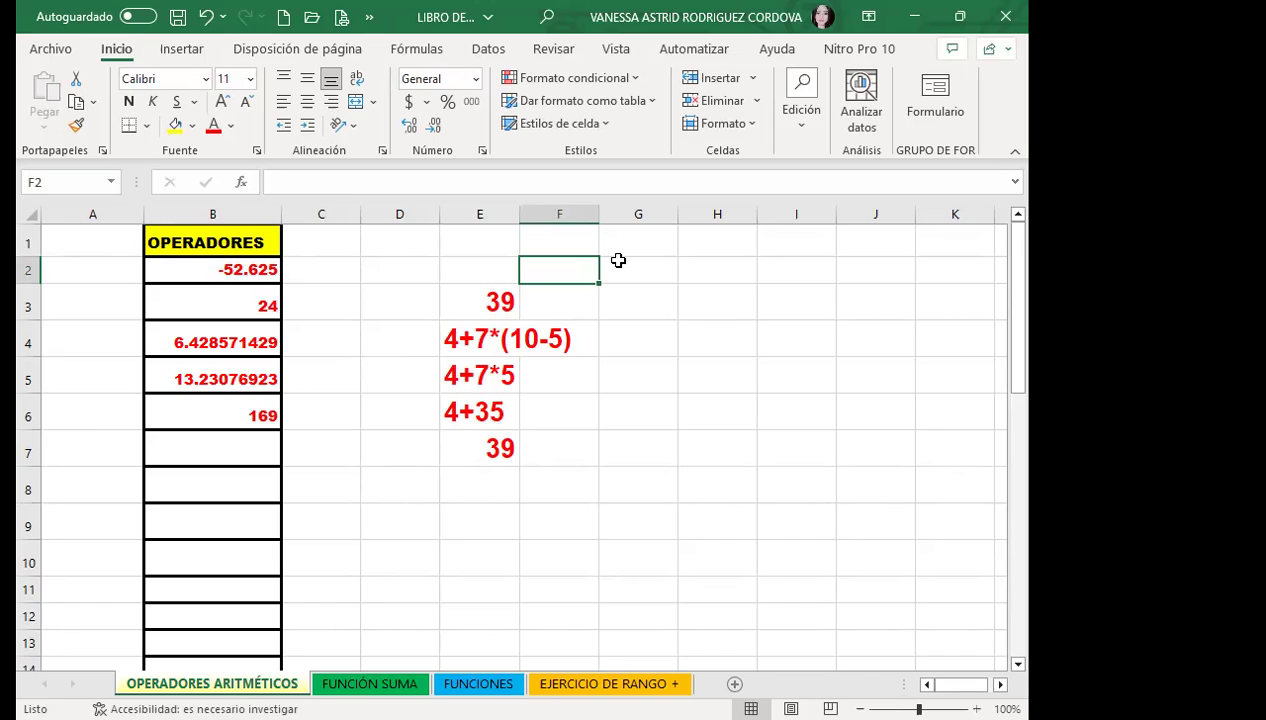
Enter =123+125+1225/5 in F2 so it shows 493, then recheck its formula.
text(=)
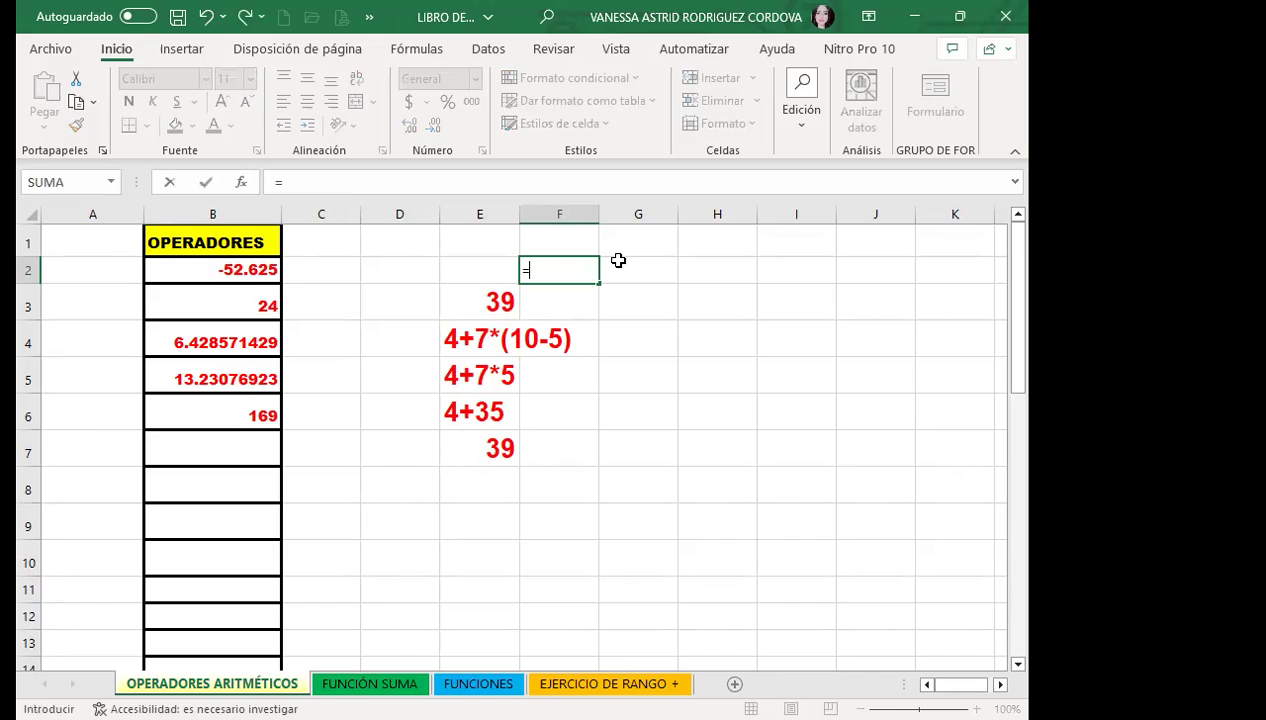
text(123)
text(+125+1225/5)
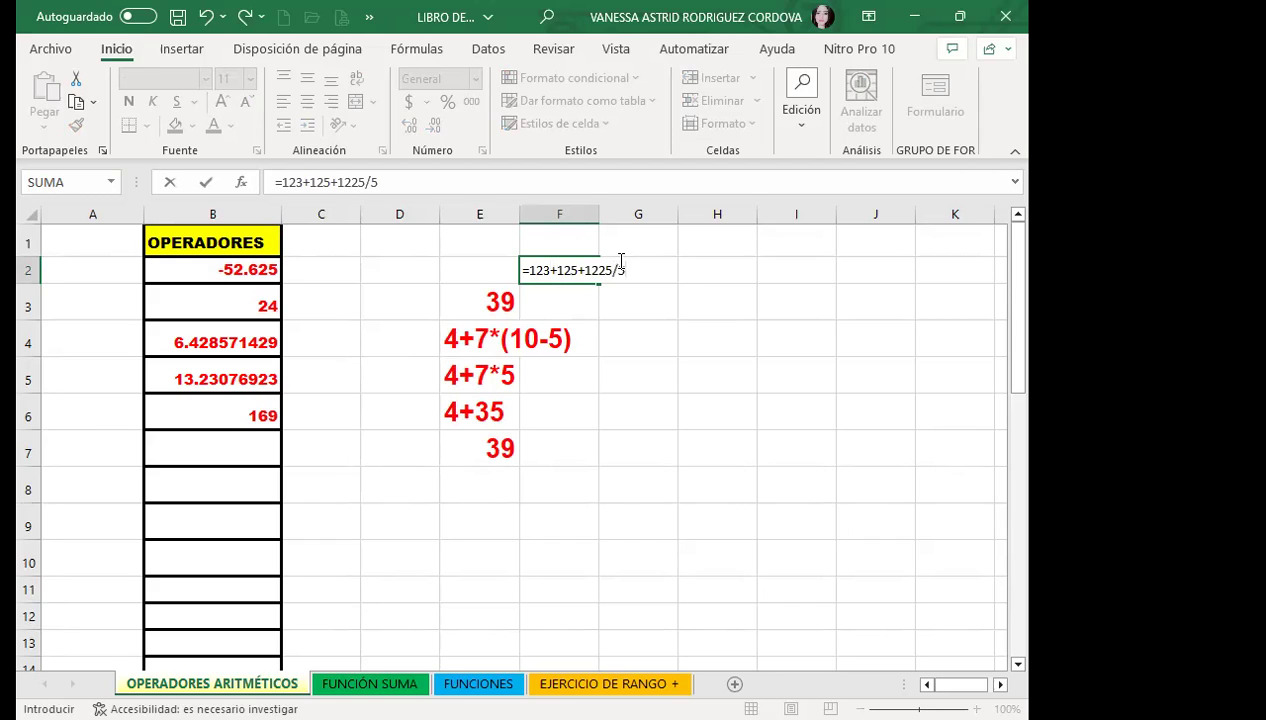
key(Return)
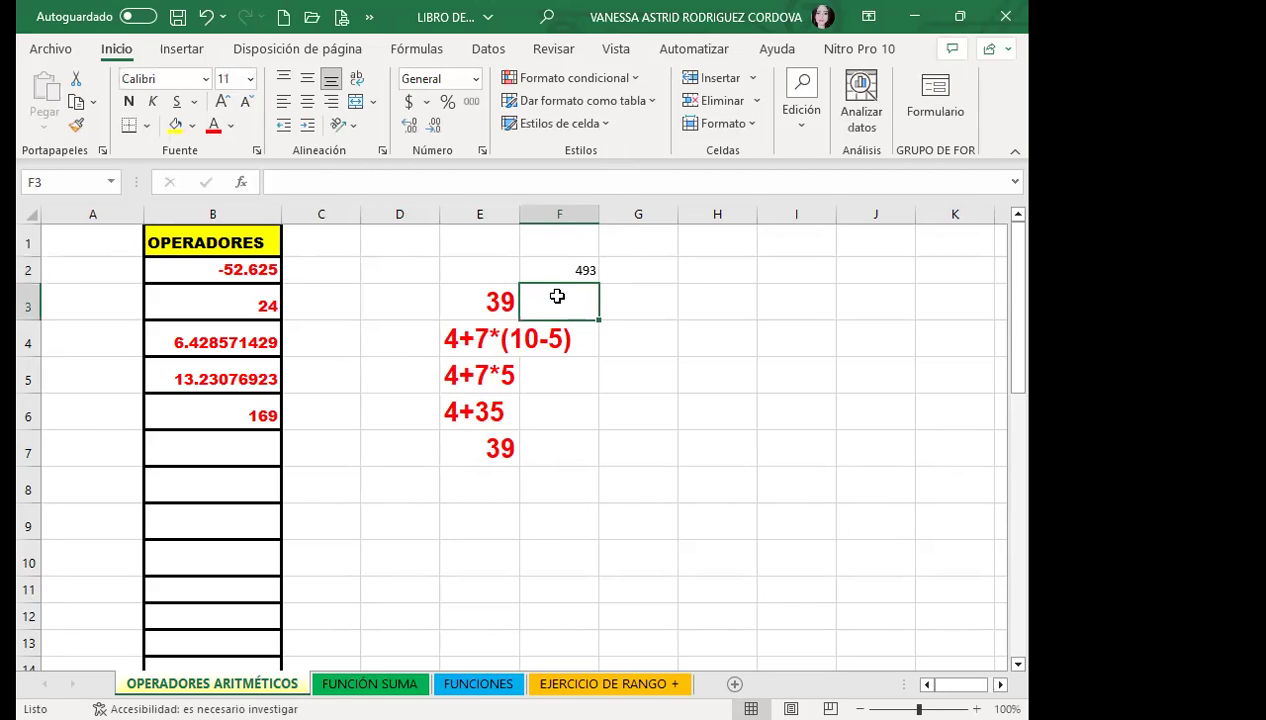
click(563, 270)
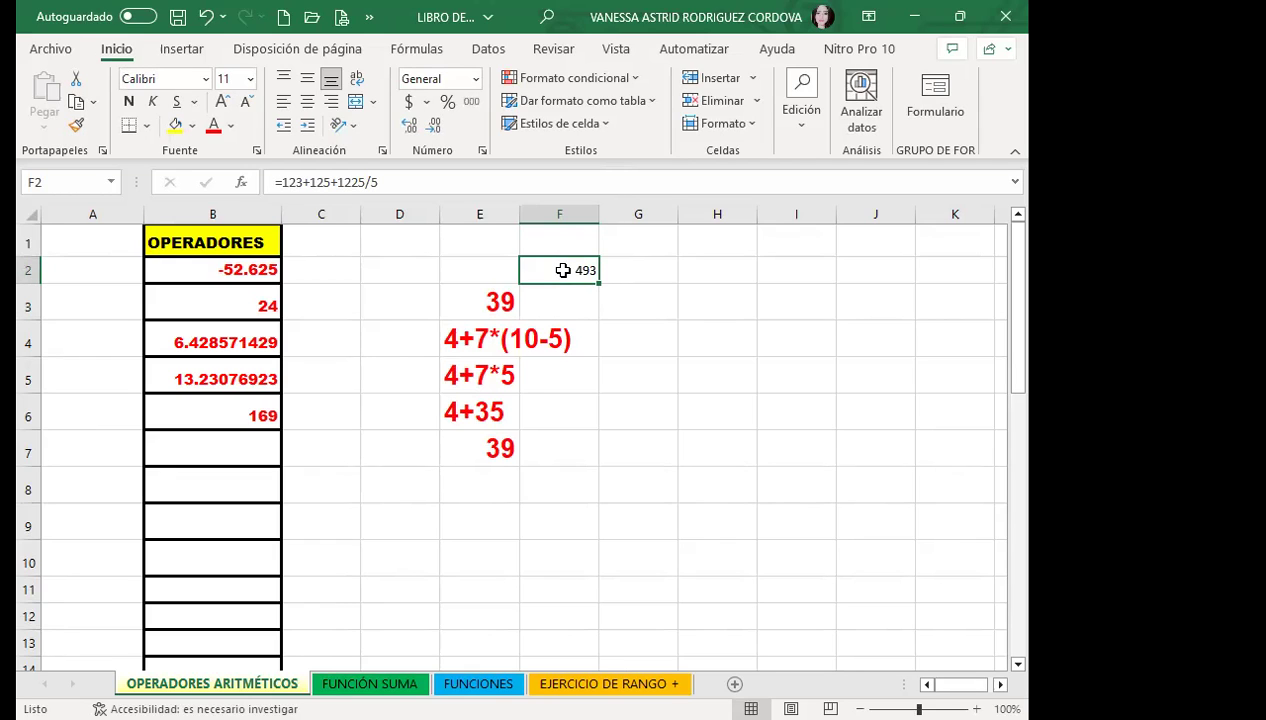
click(480, 240)
click(562, 240)
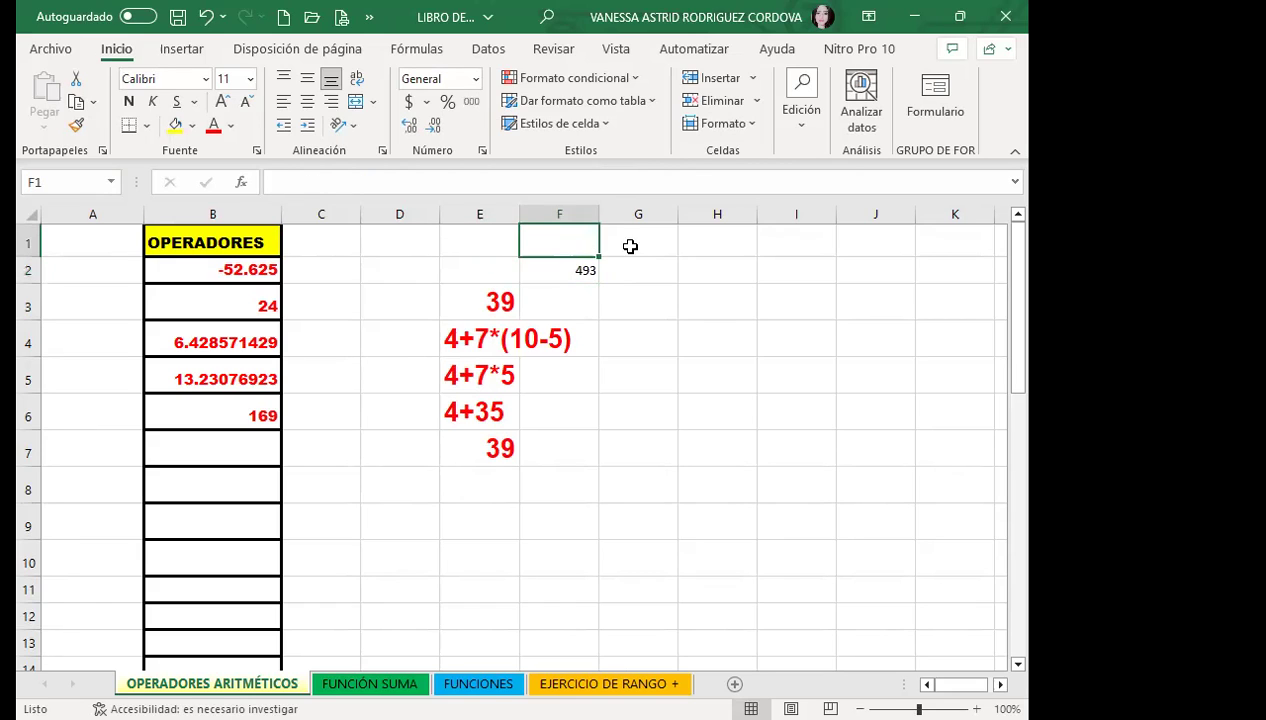
click(692, 246)
click(545, 248)
click(546, 268)
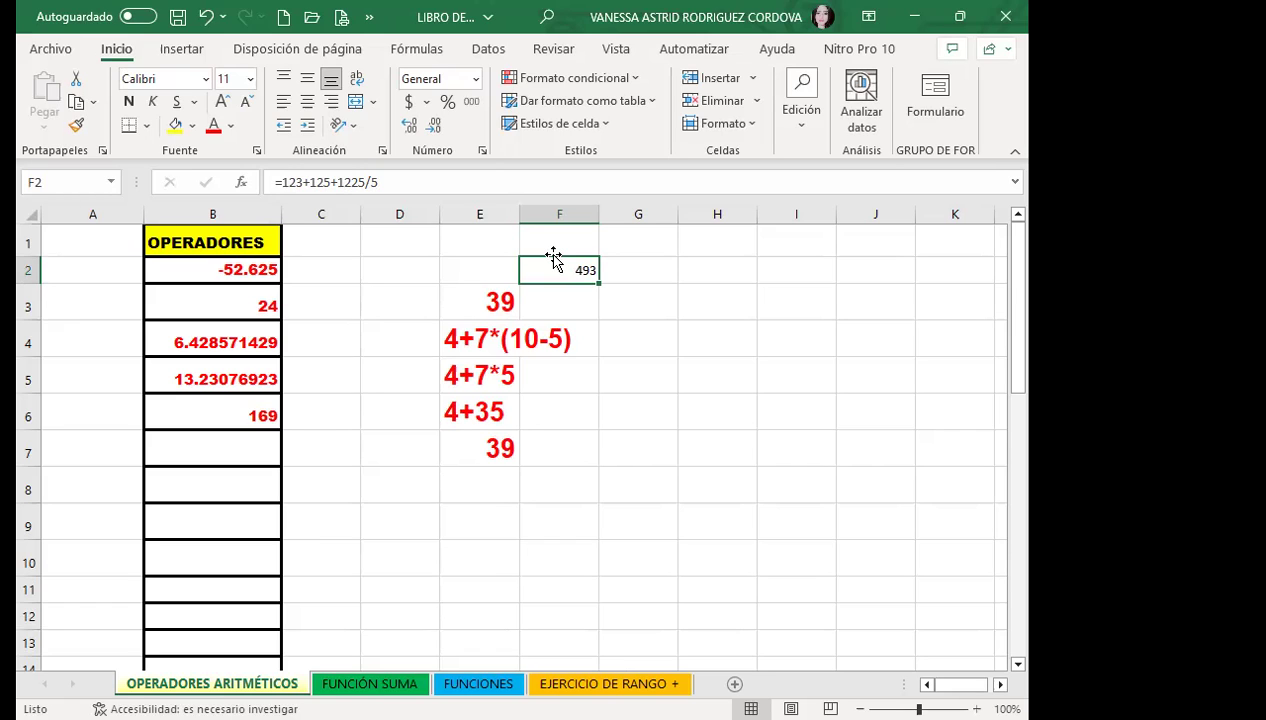
click(340, 271)
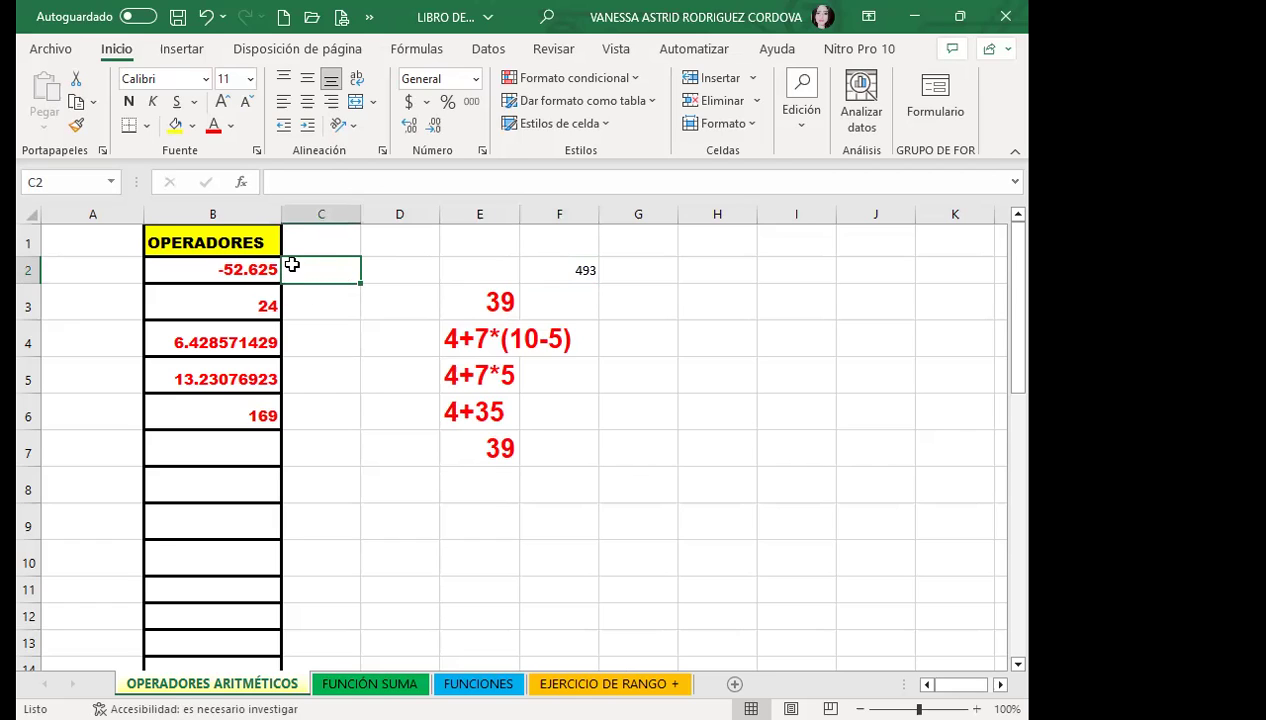
click(545, 267)
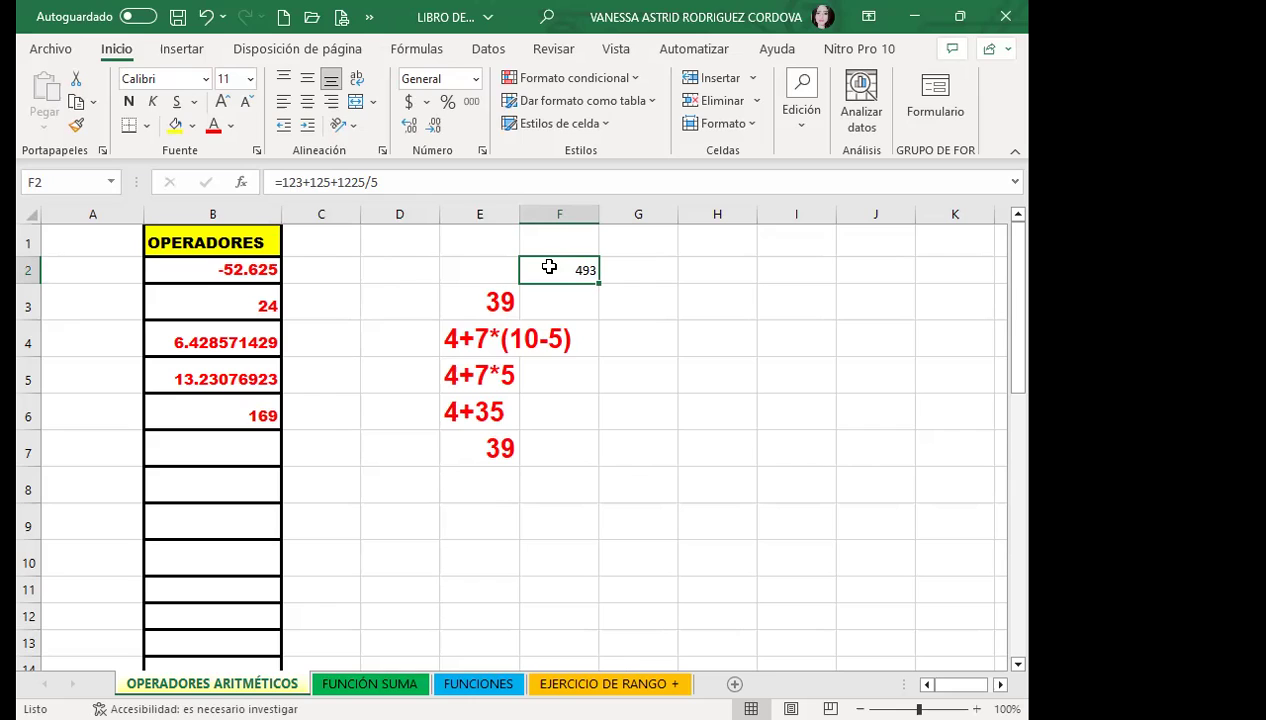
drag(312, 262, 449, 262)
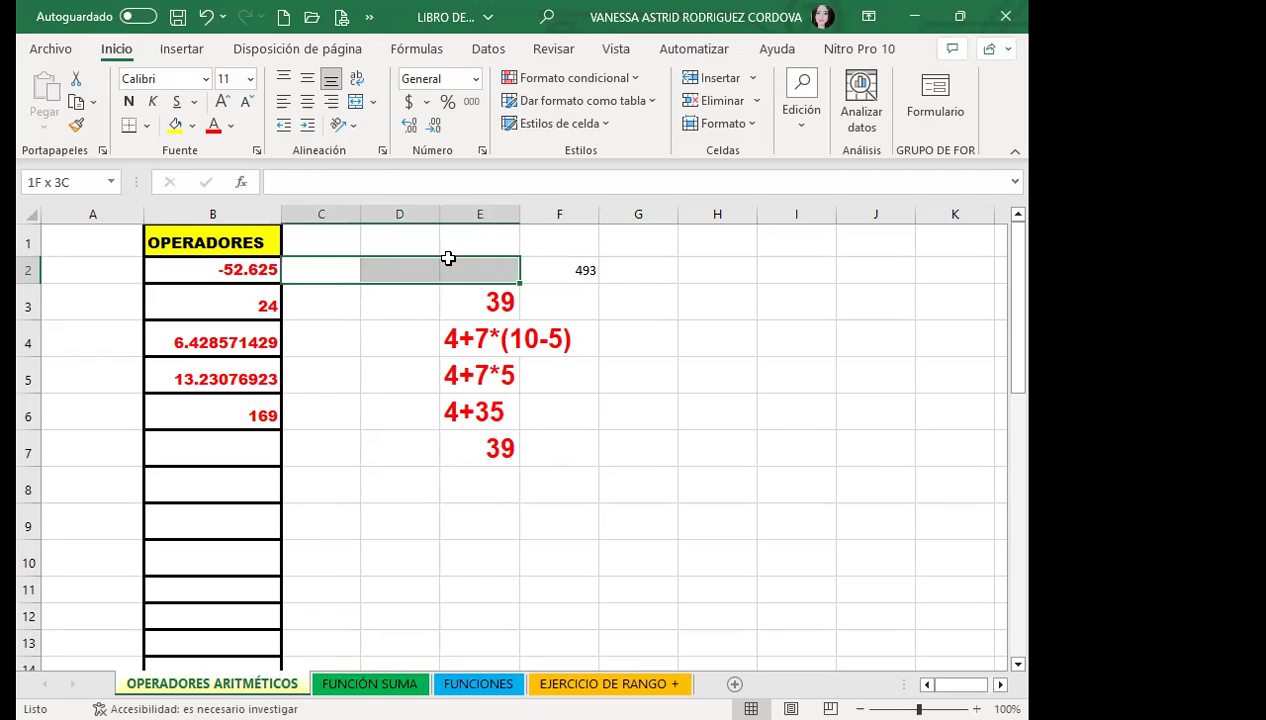
click(573, 267)
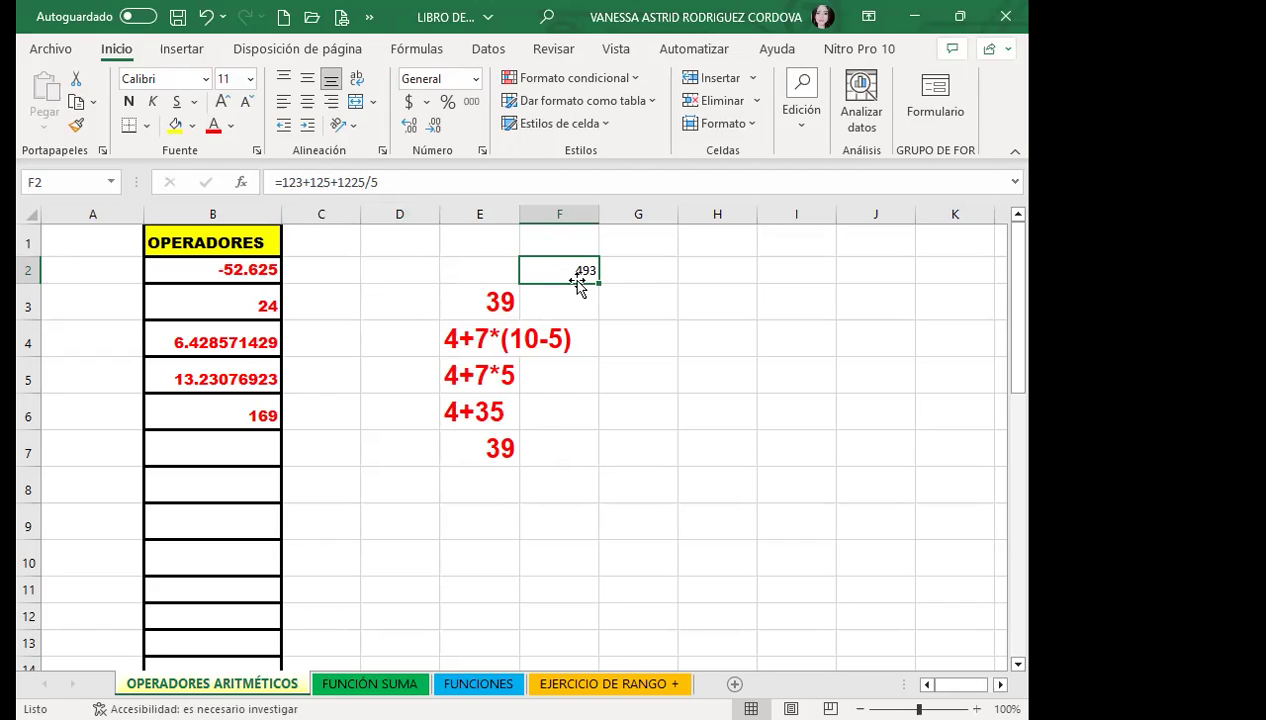
click(417, 283)
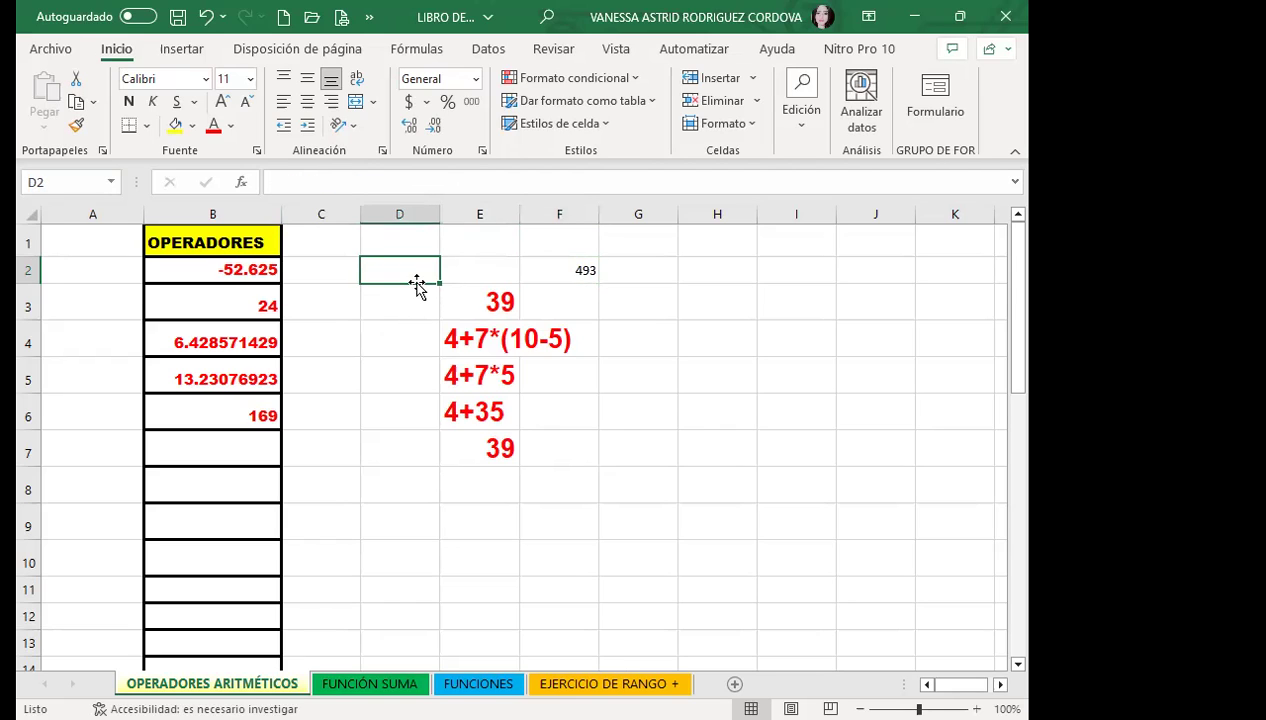
click(584, 264)
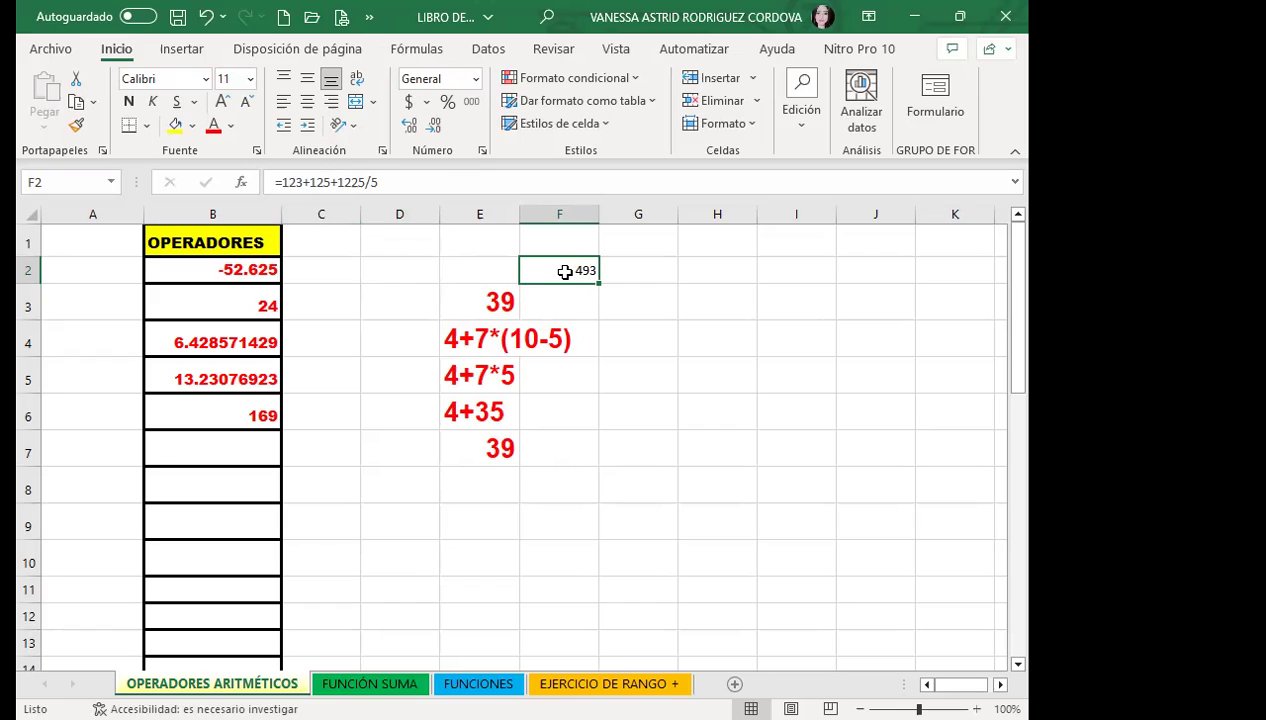
click(586, 308)
click(567, 268)
Scroll down to the practice rows and select the yellow result cell D24.
scroll(400, 377, down, 2)
scroll(400, 377, down, 4)
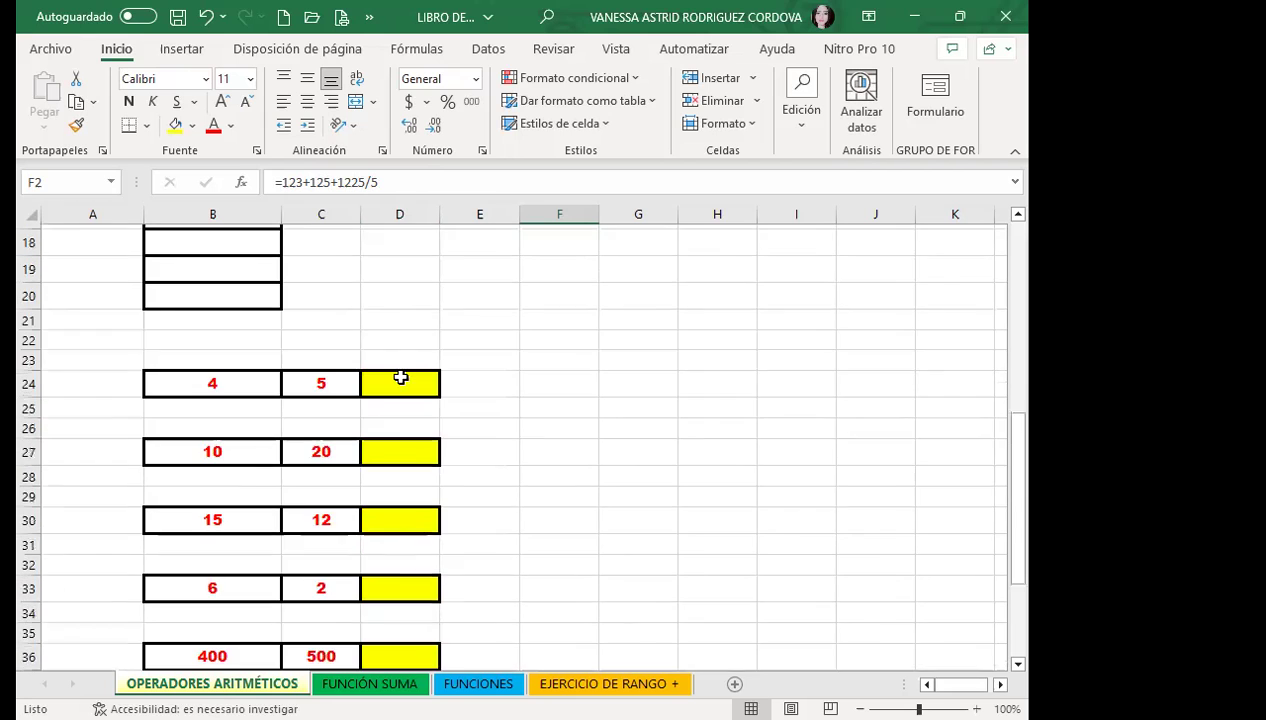
scroll(399, 377, down, 1)
scroll(230, 416, down, 2)
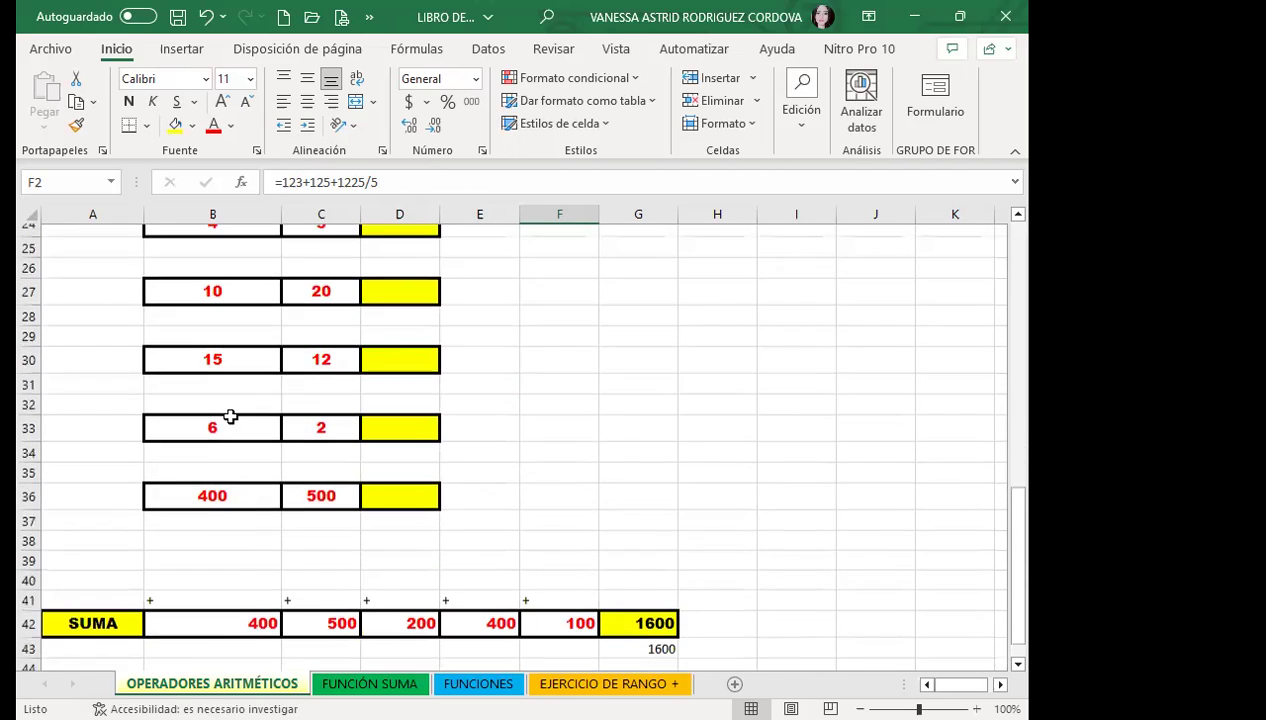
scroll(237, 452, up, 2)
click(400, 385)
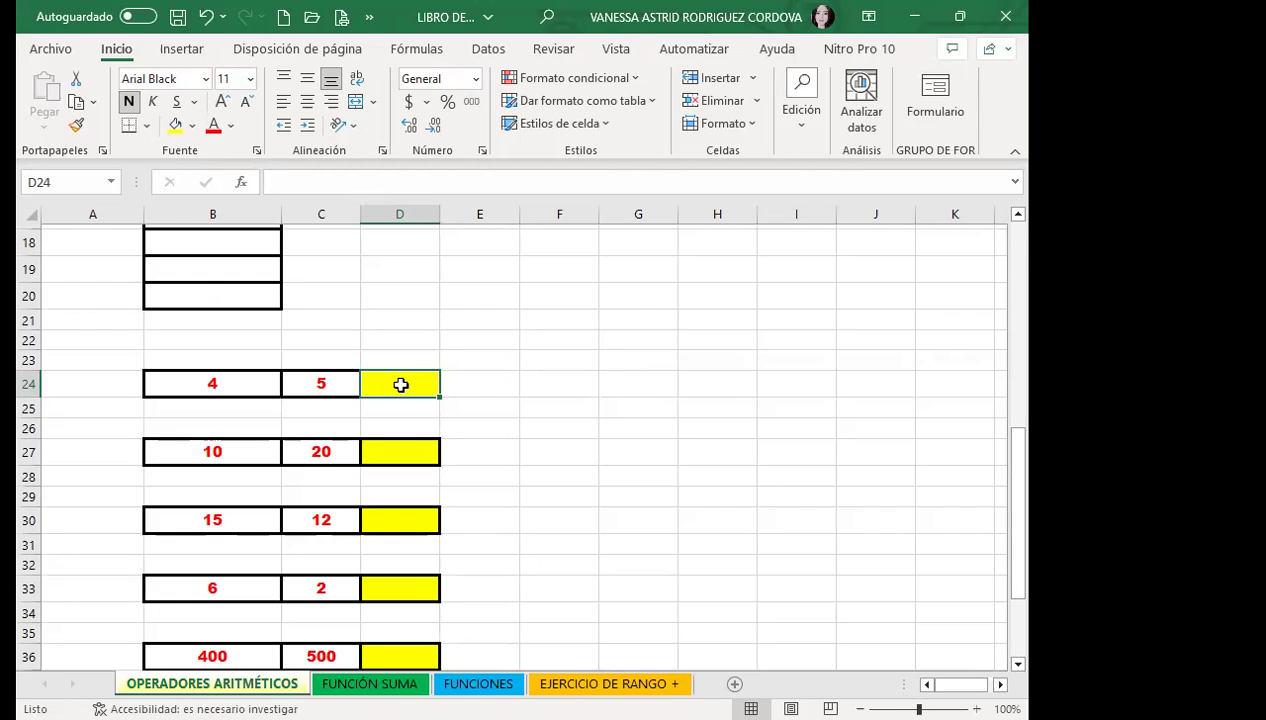
Enter =B24*C24 in D24 to multiply 4 by 5.
text(=)
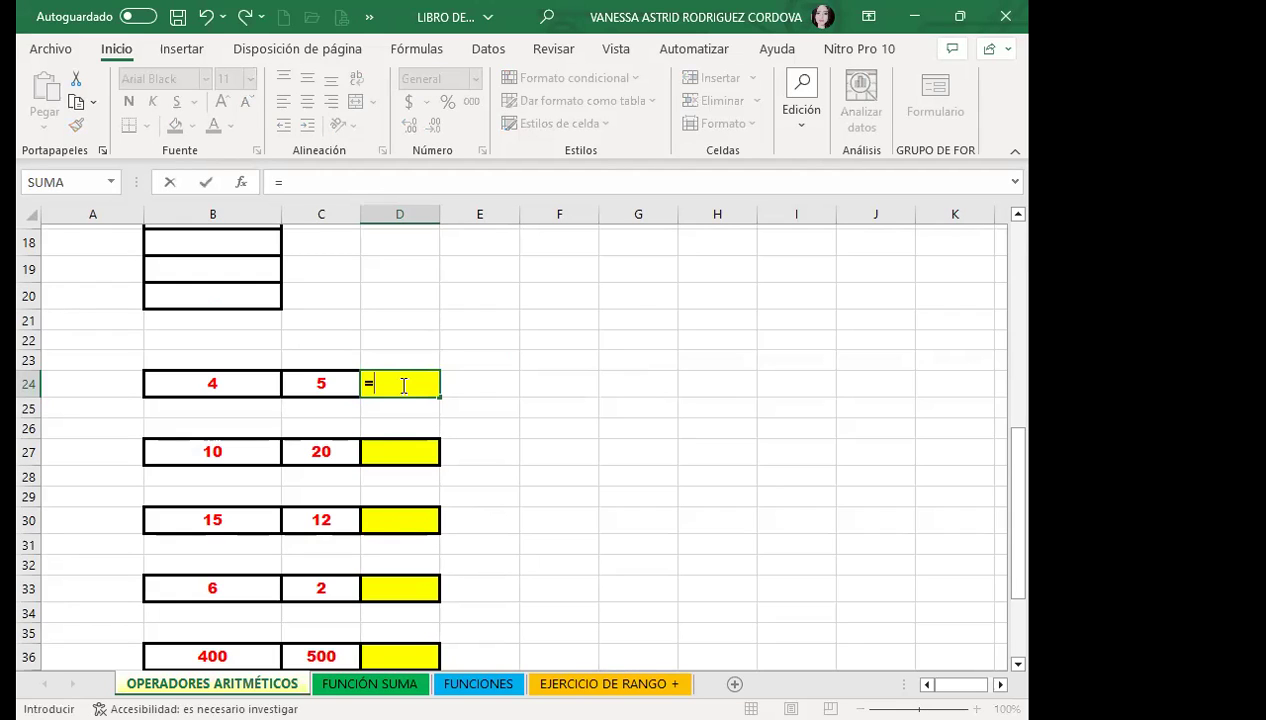
click(217, 364)
text(*)
click(318, 383)
key(Return)
Enter =B27/C27 in D27 to divide 10 by 20.
click(399, 446)
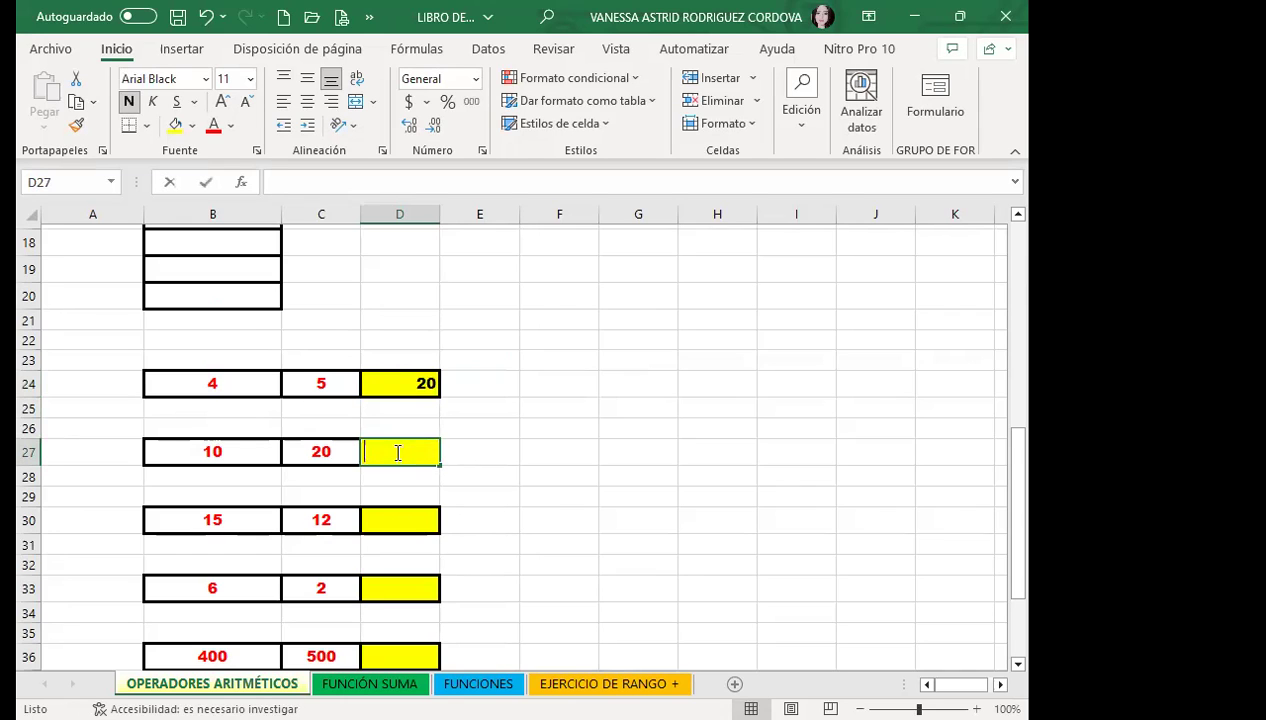
text(=)
click(222, 435)
text(/)
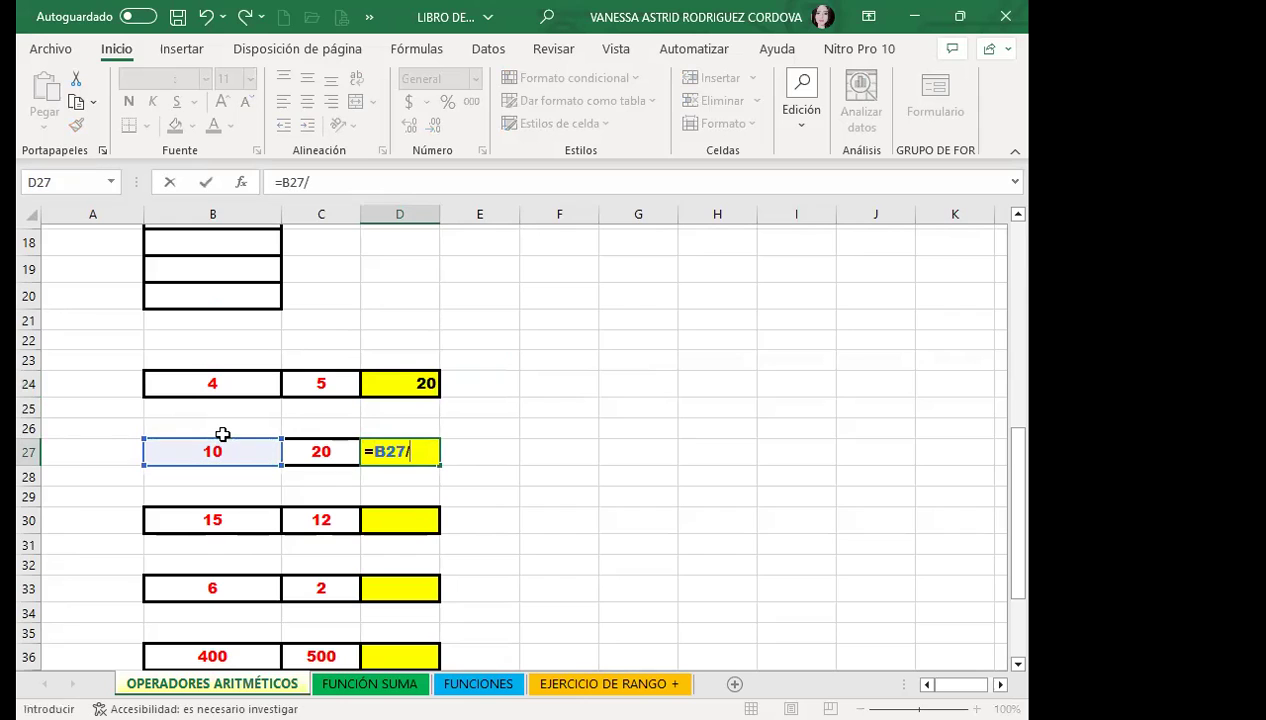
click(306, 453)
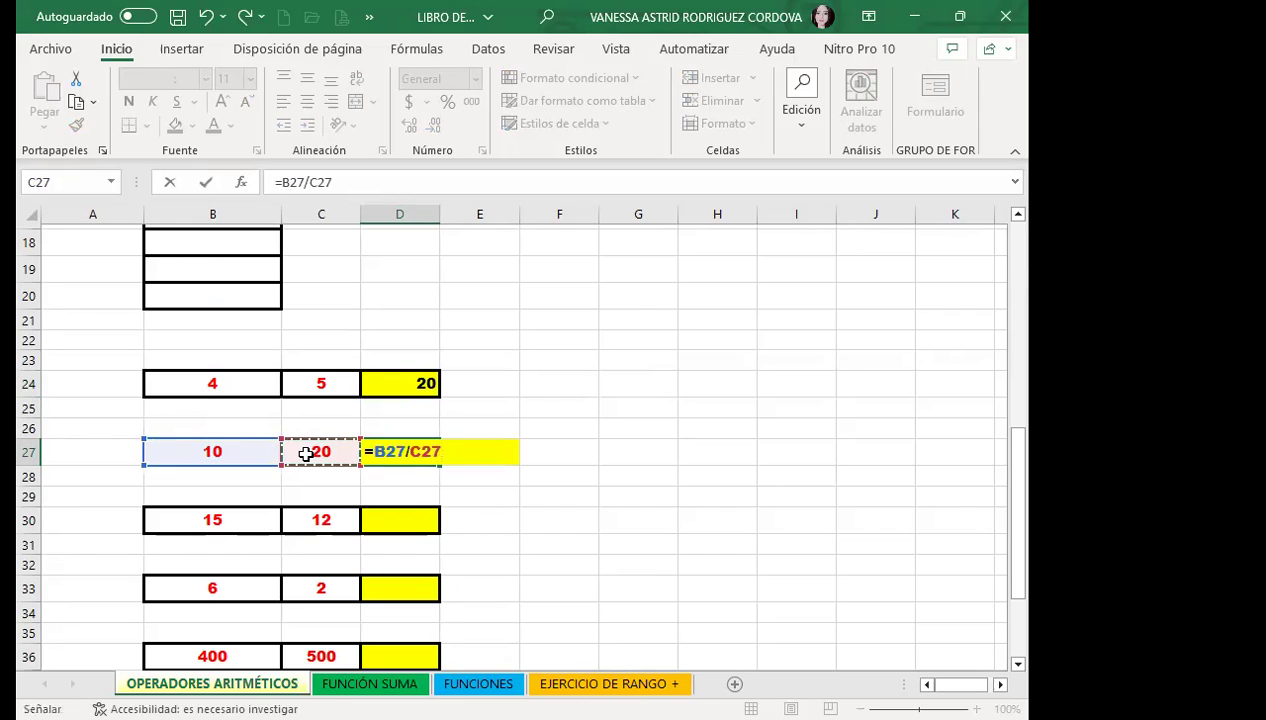
key(Return)
Enter the subtraction formula =B30-C30 in D30, giving 3.
click(393, 515)
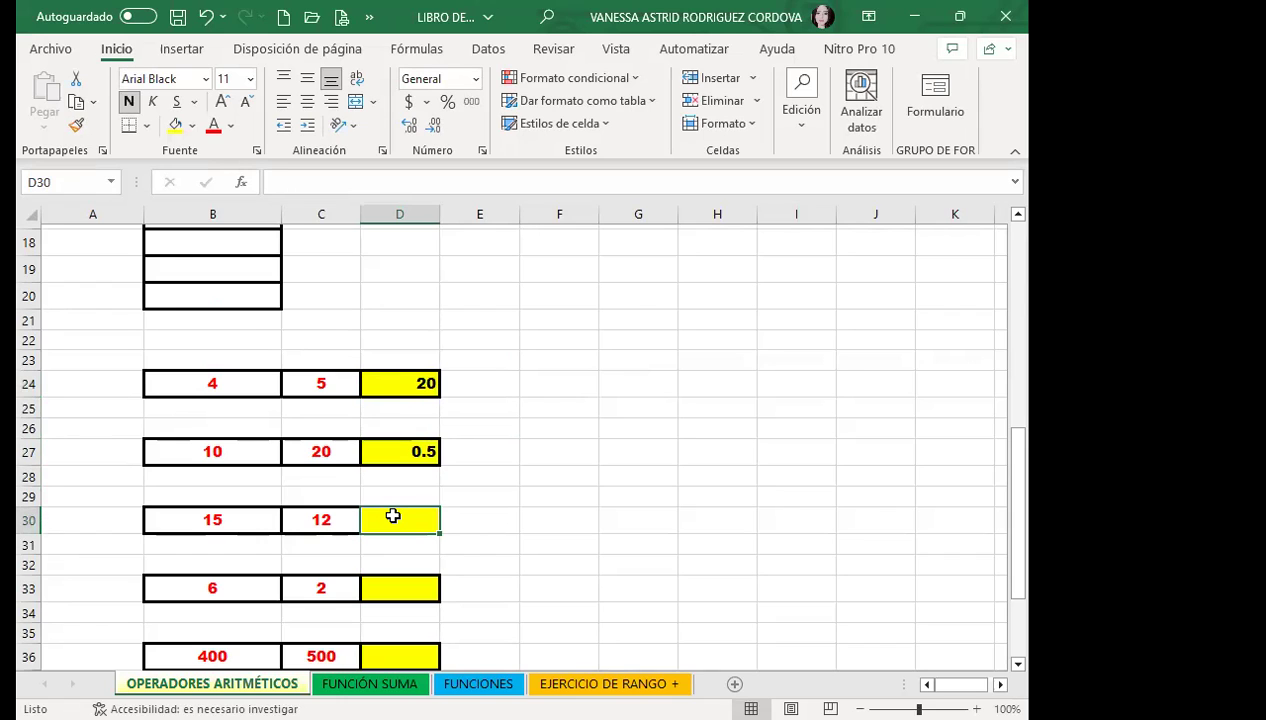
text(=)
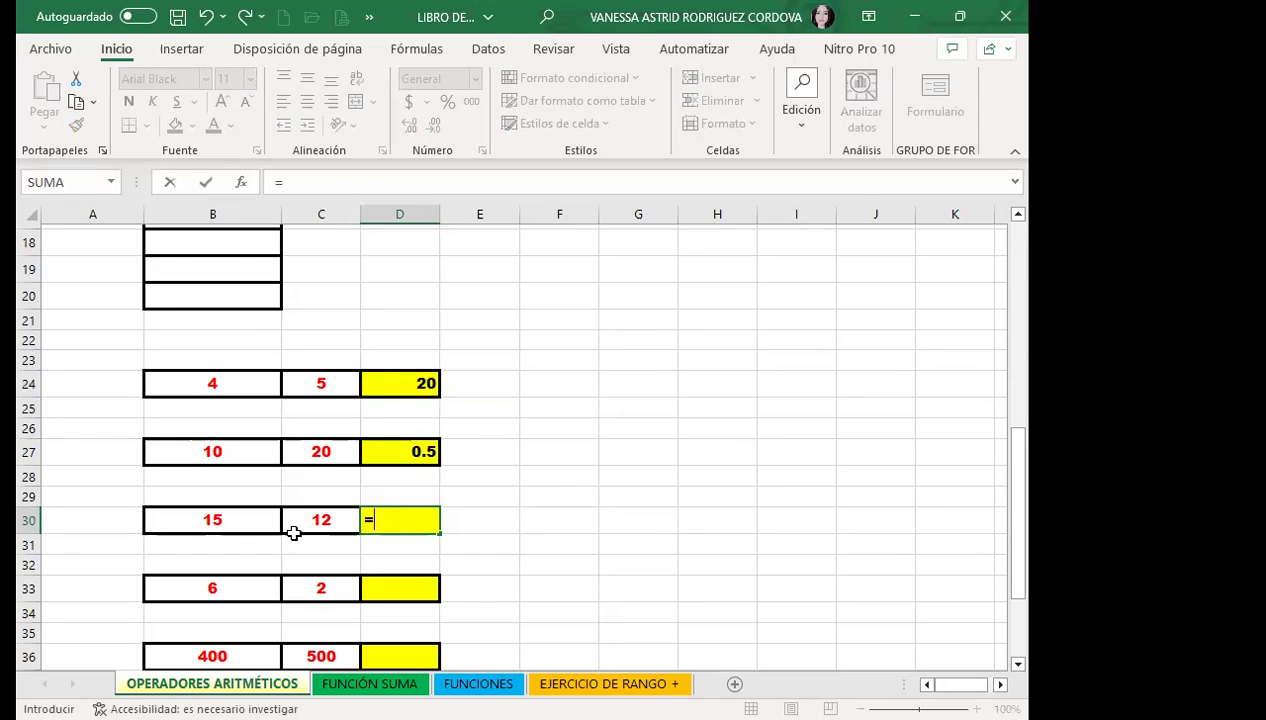
click(238, 515)
text(-)
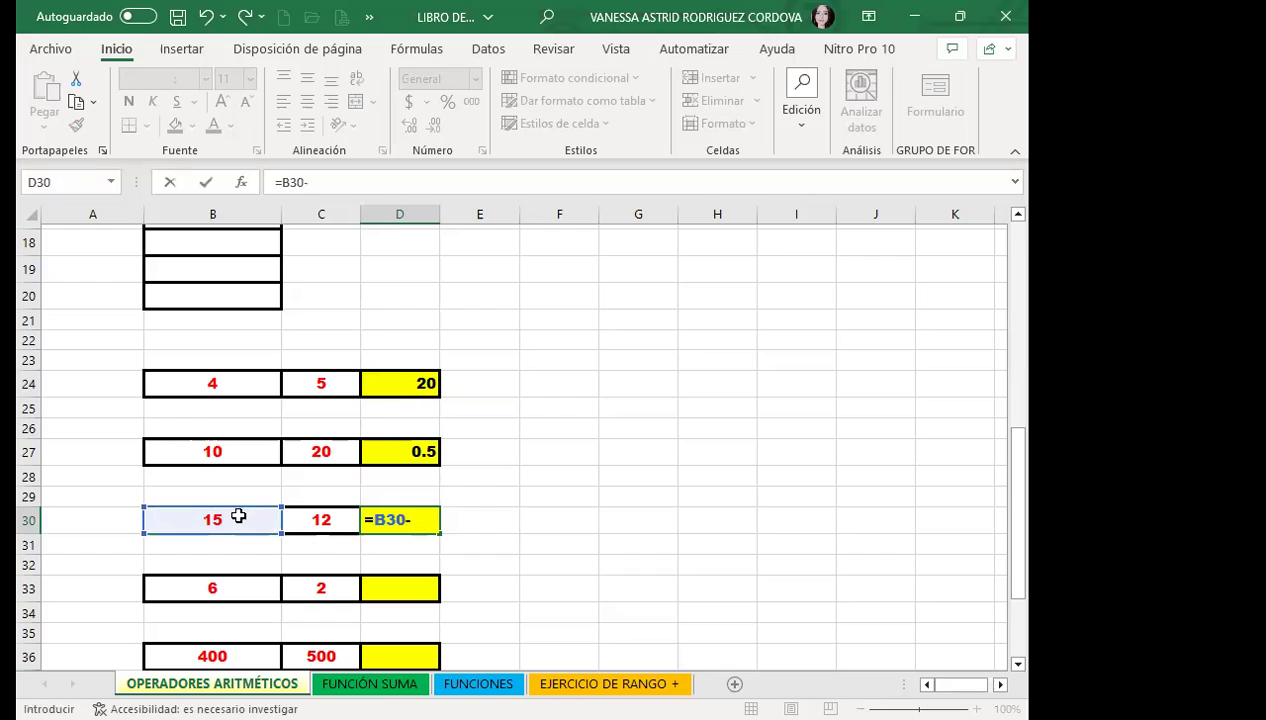
click(321, 519)
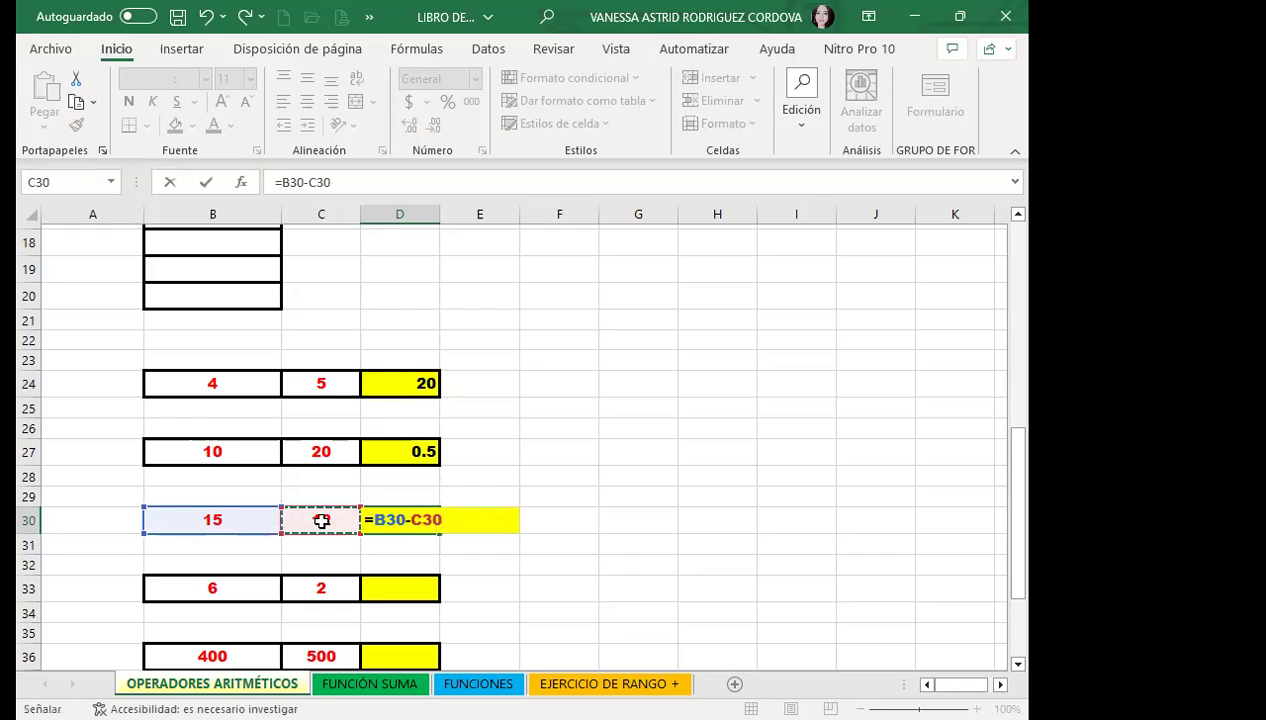
key(Return)
Enter the power formula =B33^C33 in D33, giving 36.
click(402, 580)
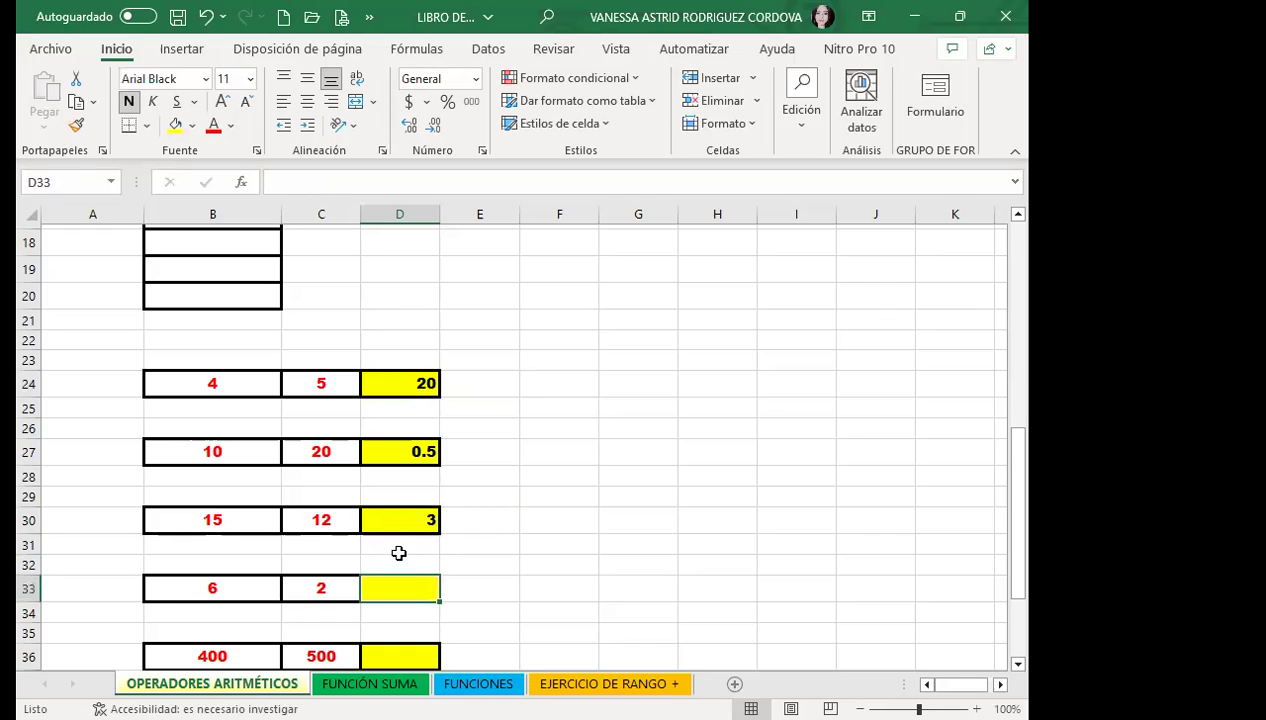
right_click(402, 585)
scroll(402, 585, down, 1)
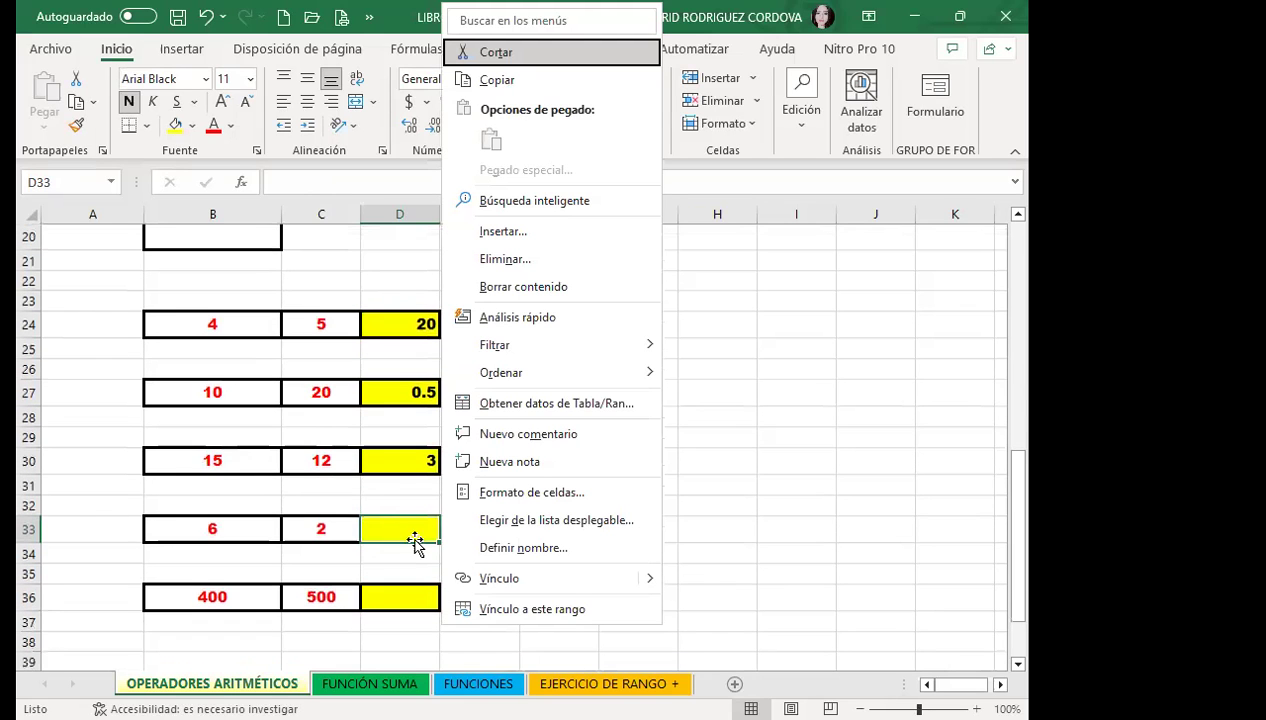
click(410, 533)
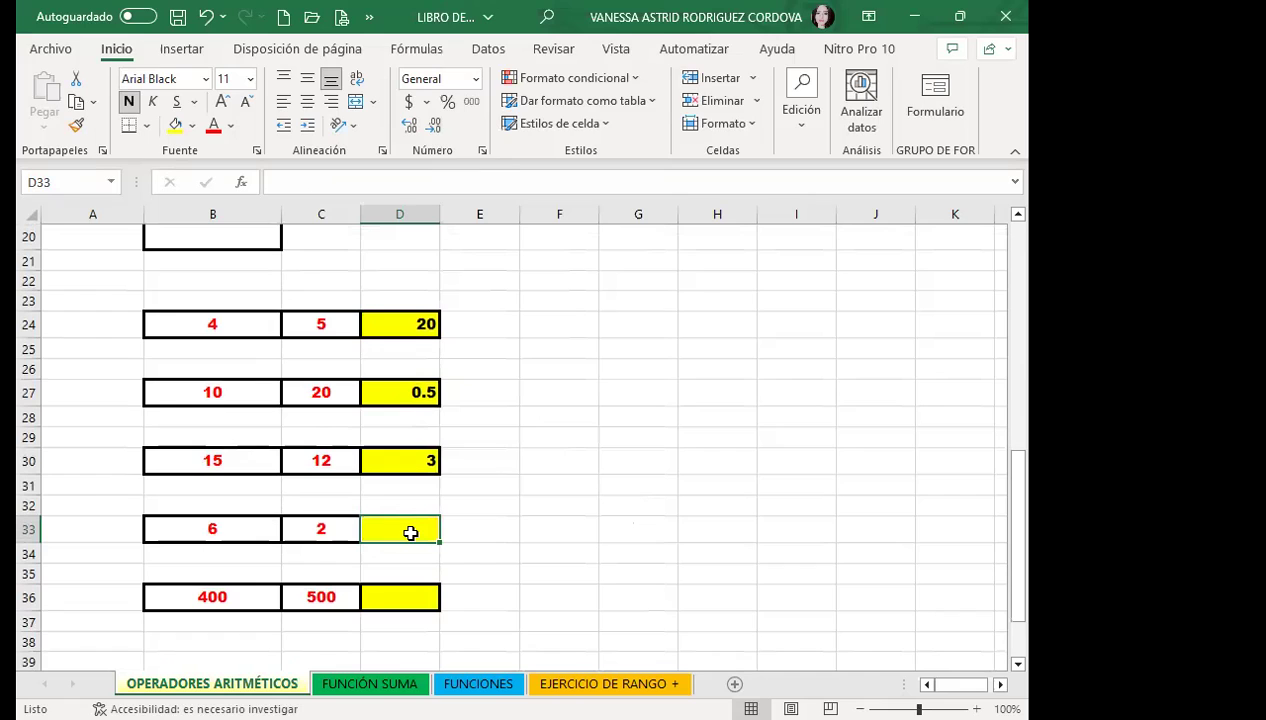
text(=)
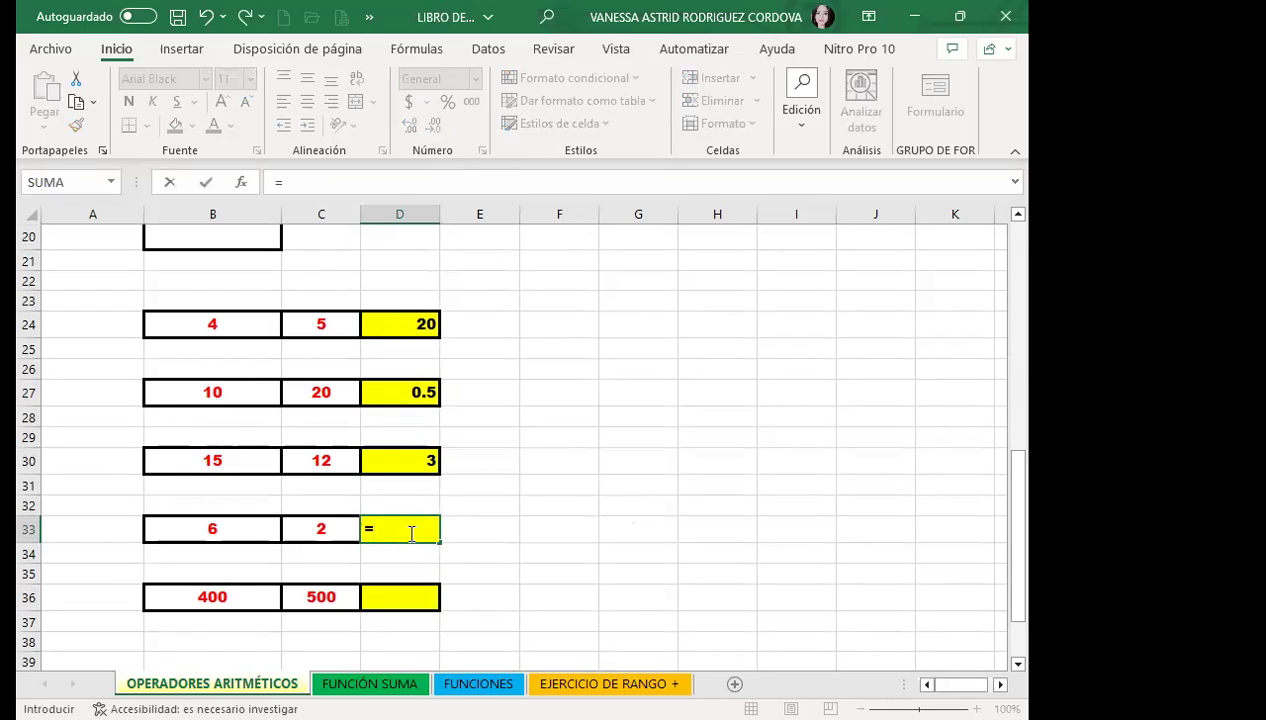
click(238, 518)
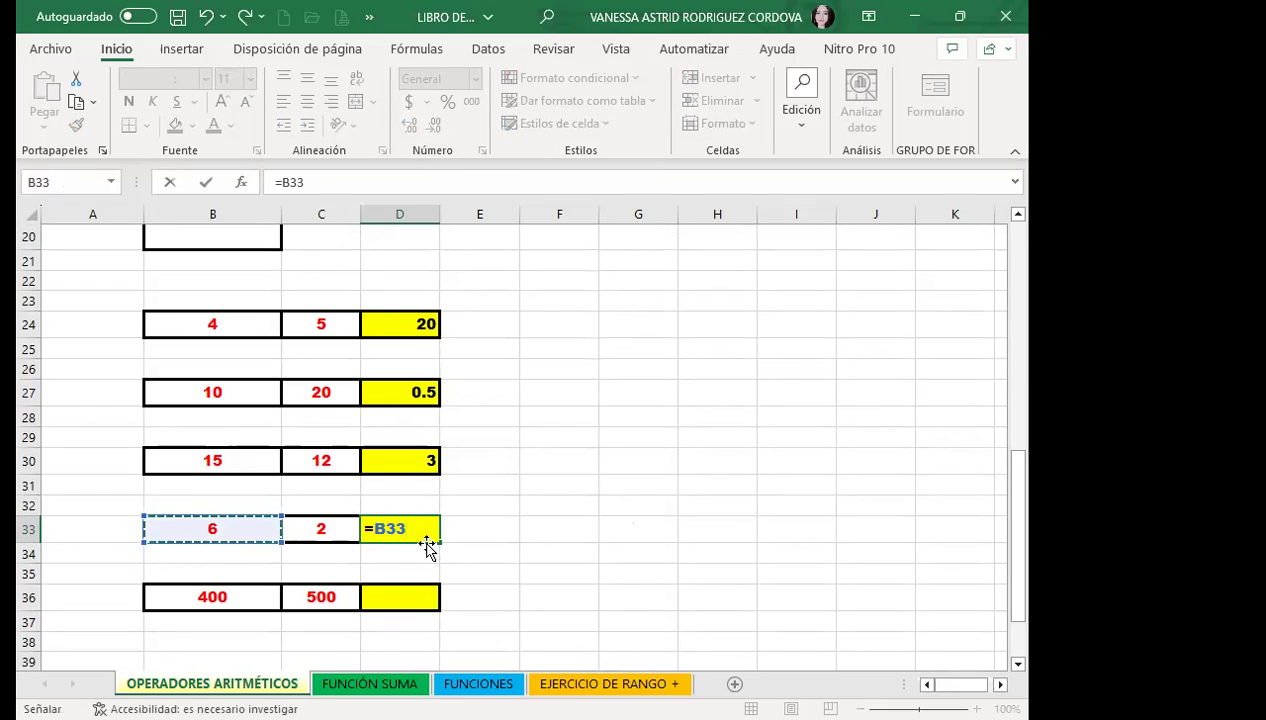
key(alt)
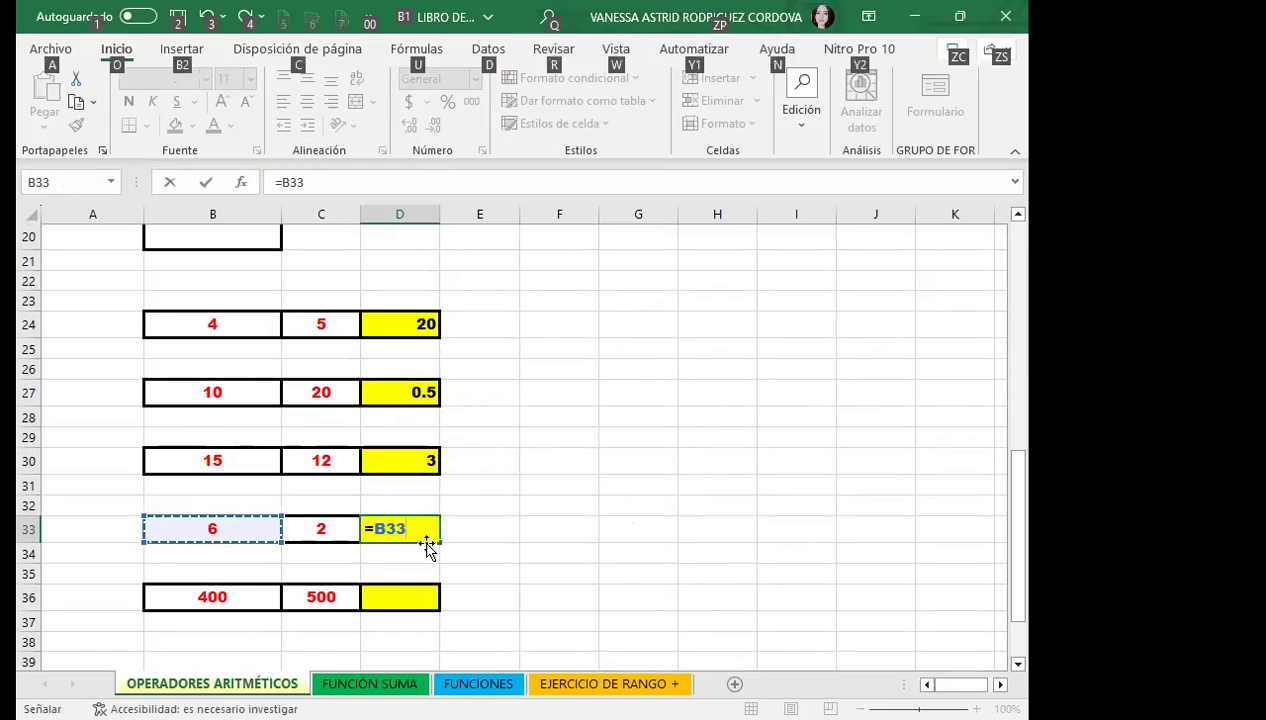
text(^)
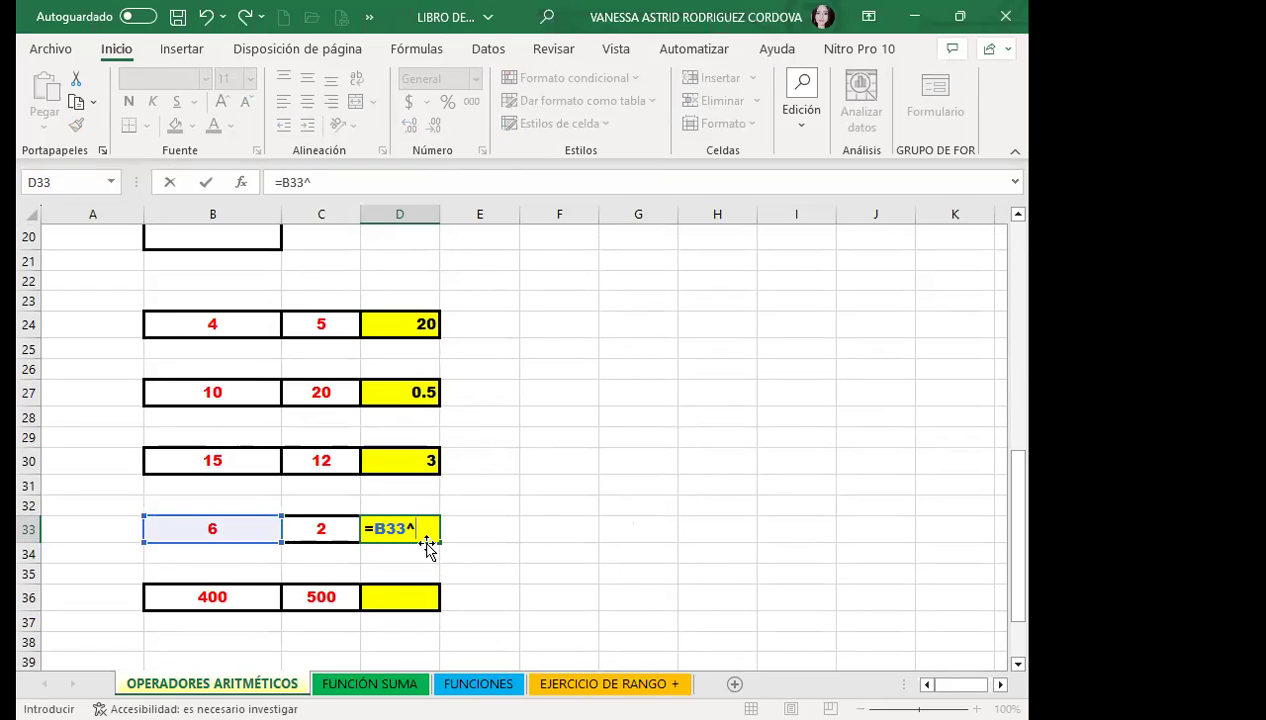
click(329, 527)
click(329, 527)
key(Return)
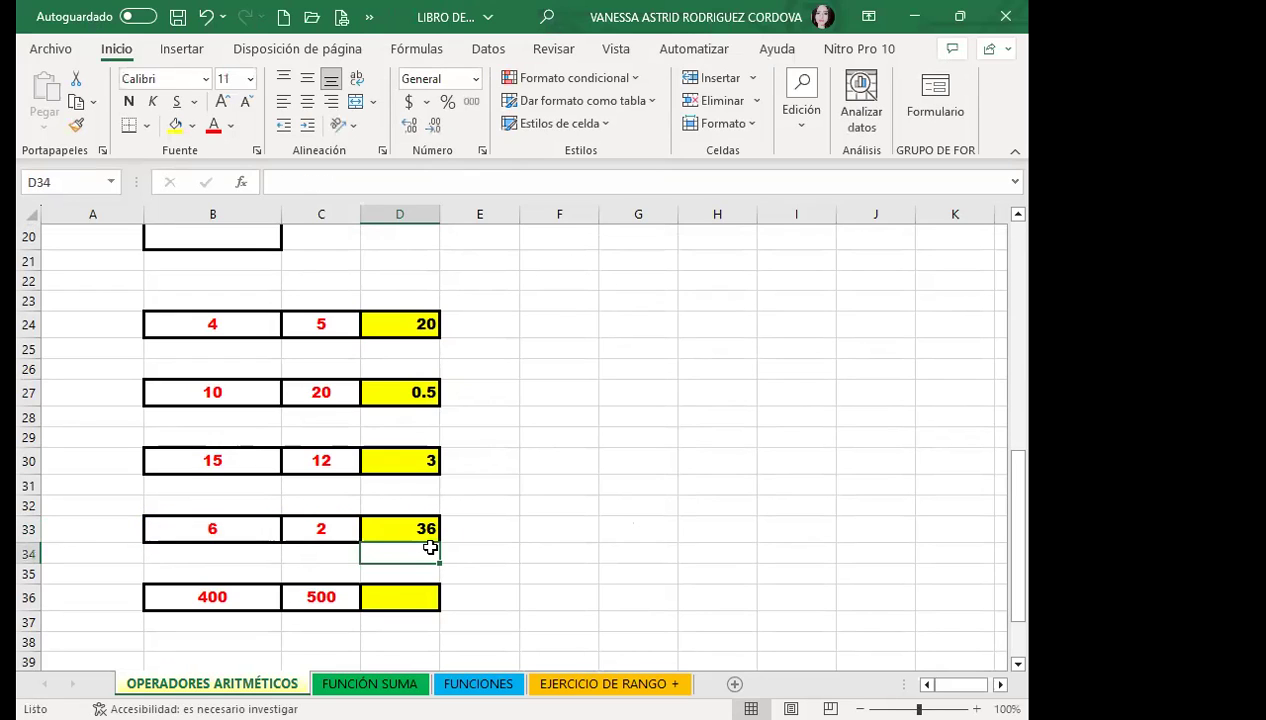
click(416, 528)
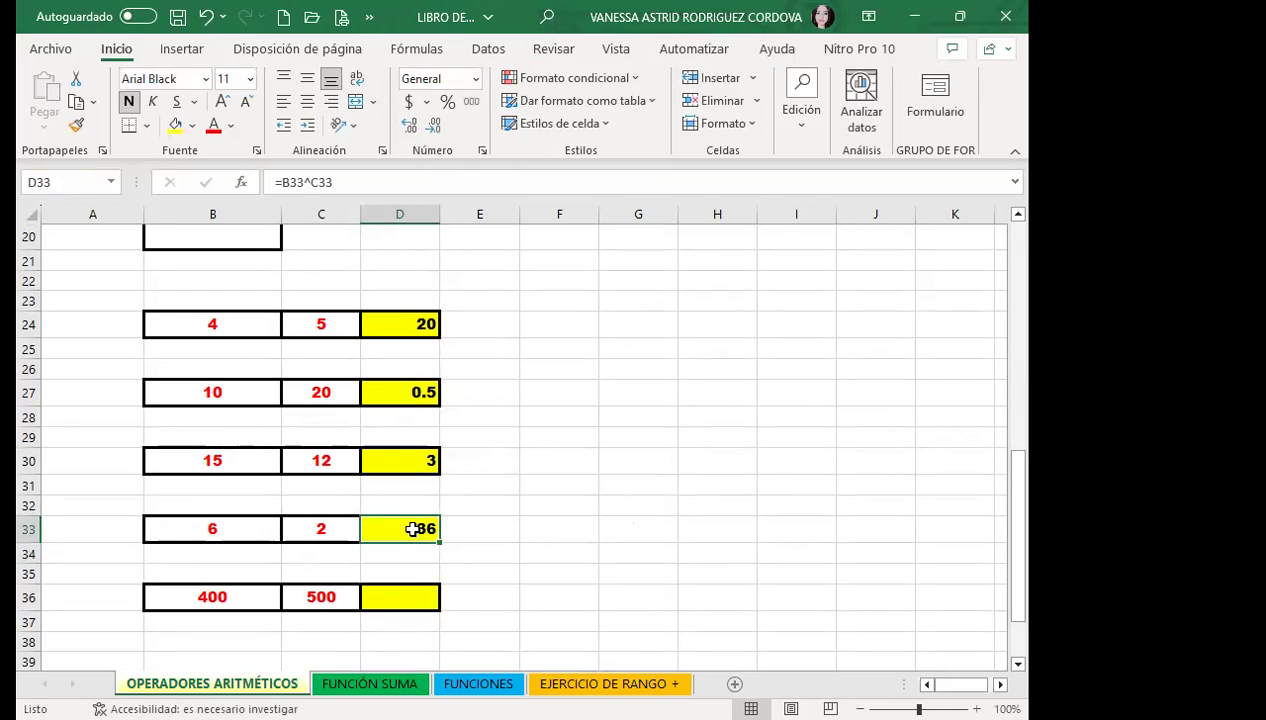
Enter =B36*C36 in D36 and copy D33's format onto it to show 200000.
click(413, 594)
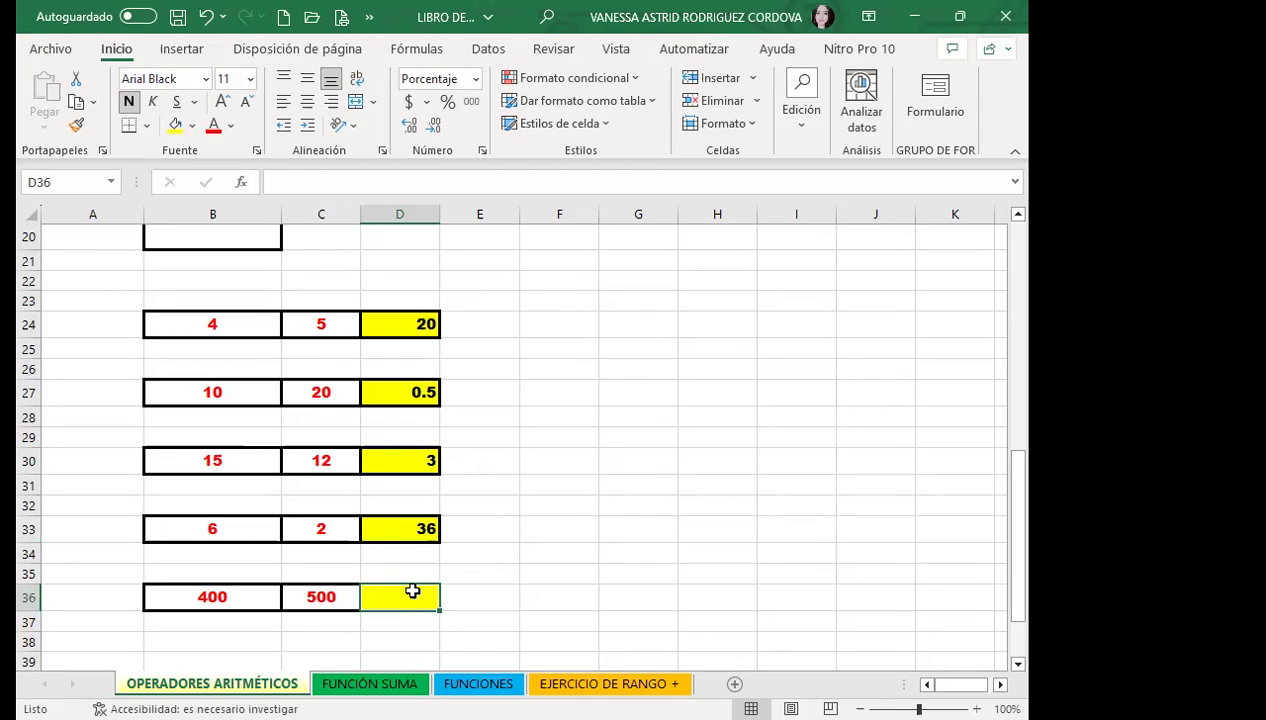
text(=)
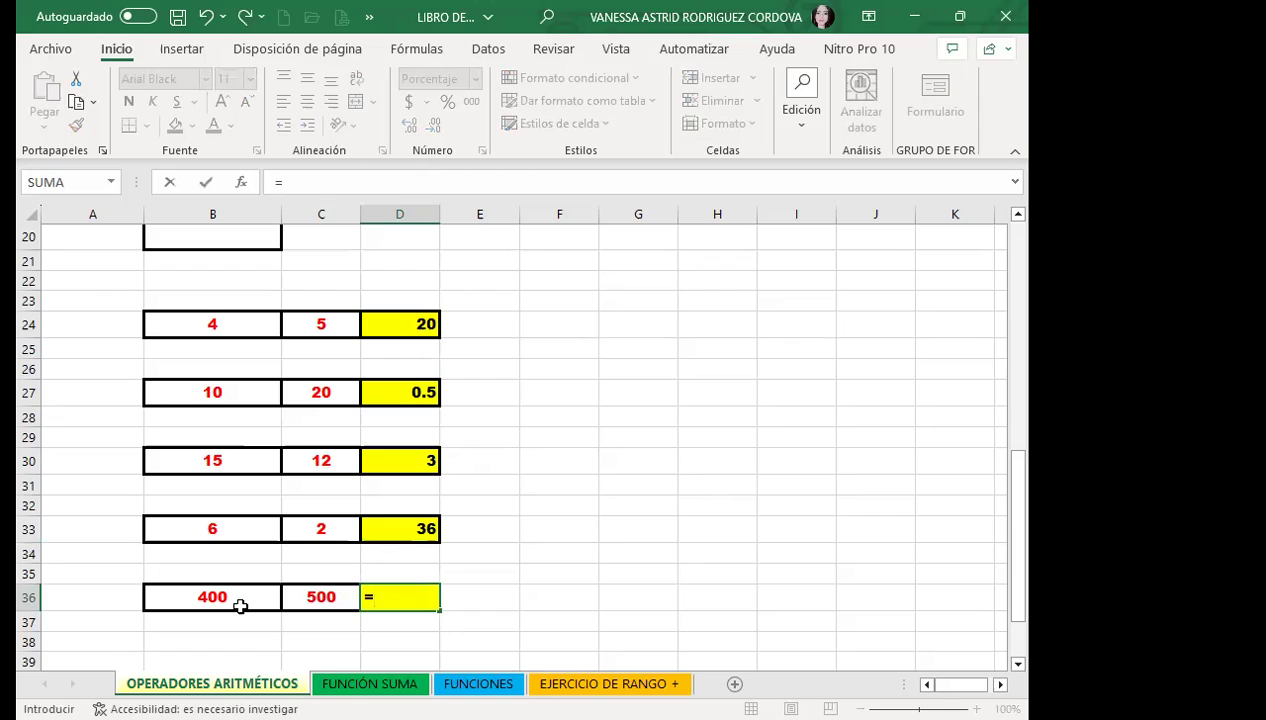
click(240, 596)
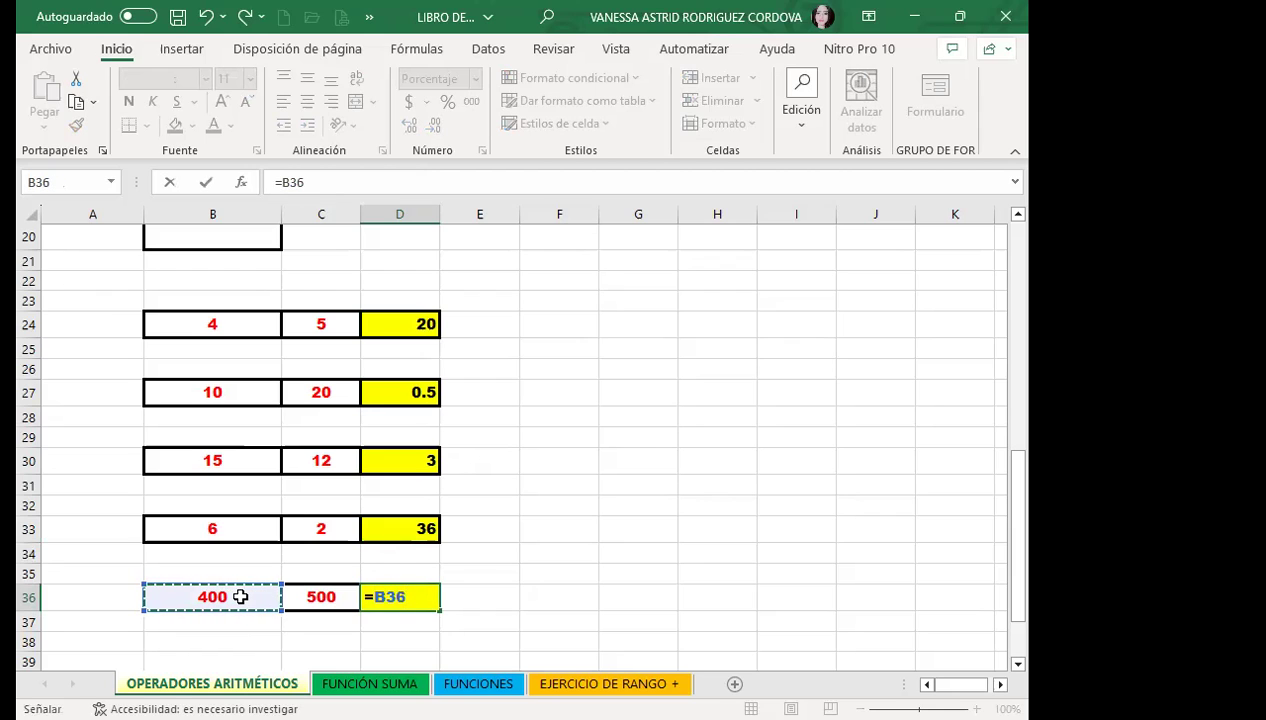
text(*)
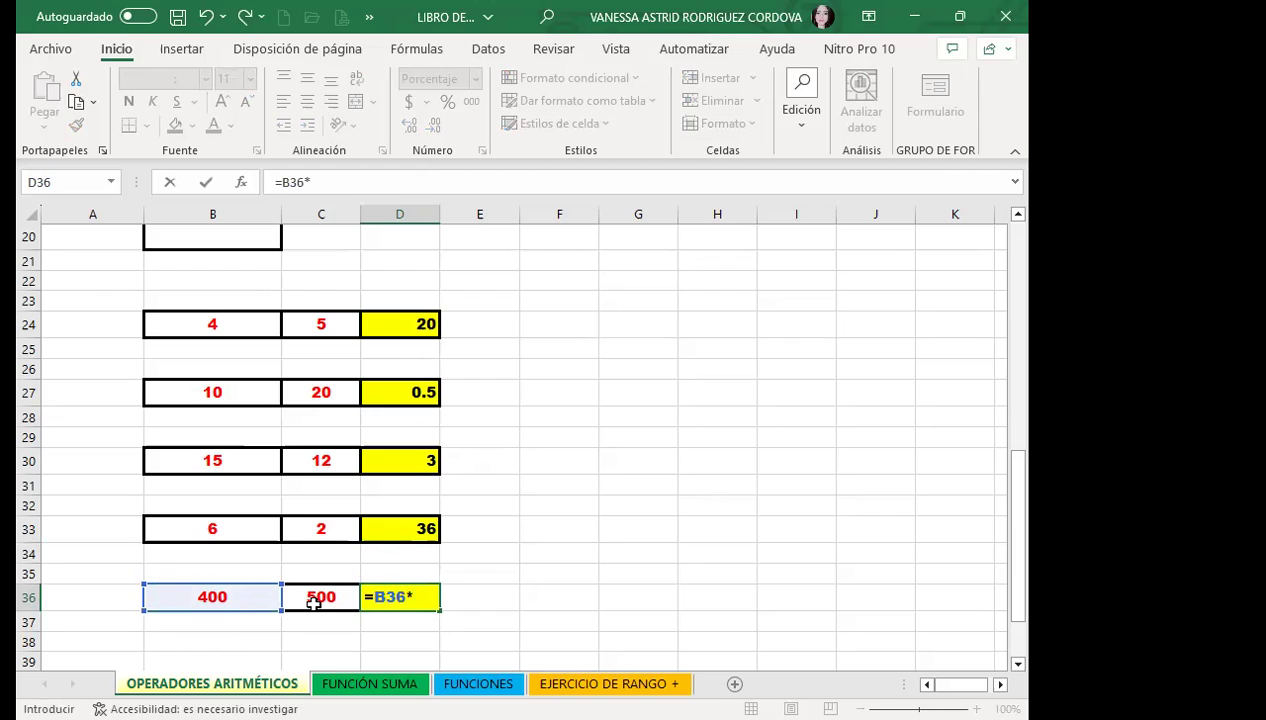
click(316, 600)
key(Return)
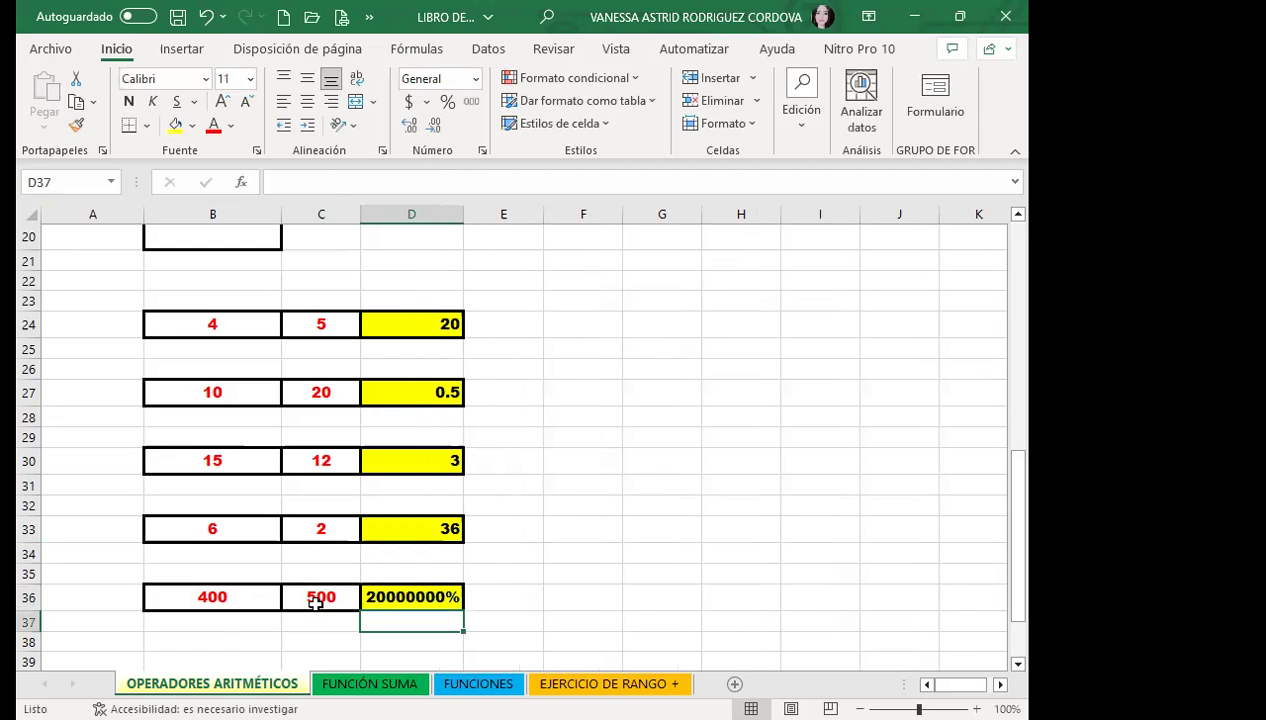
click(412, 590)
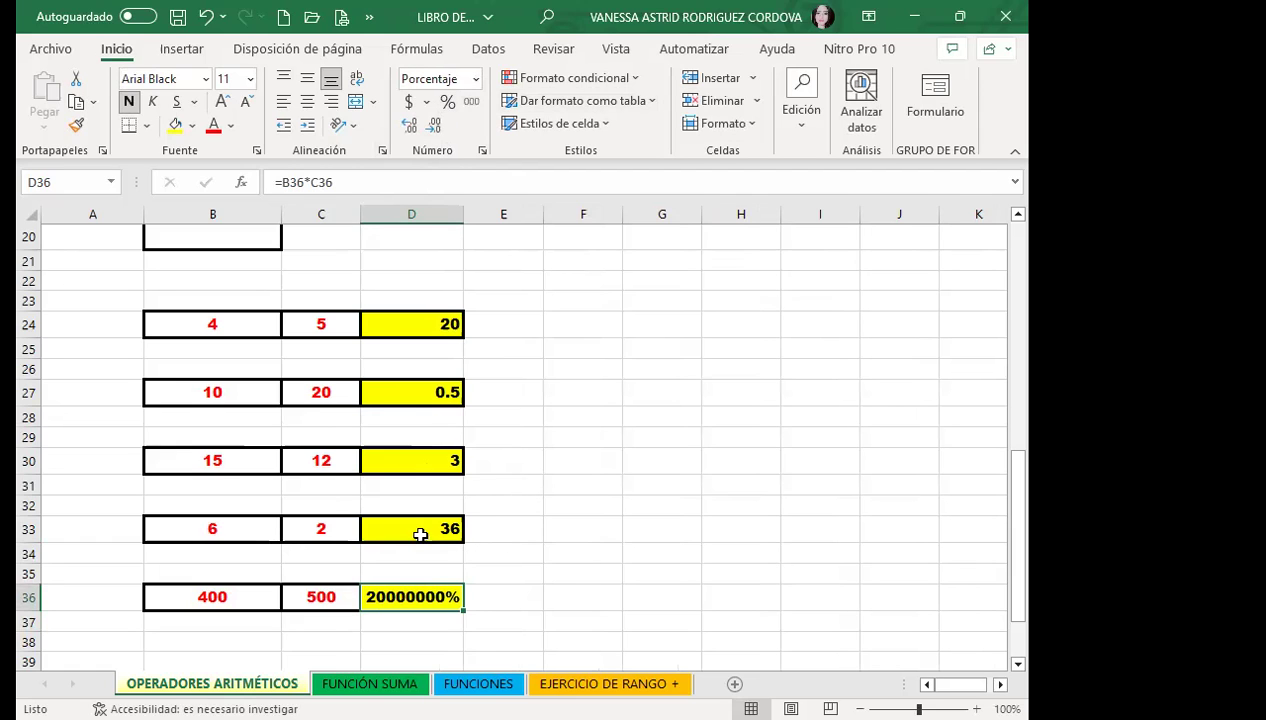
click(416, 527)
click(76, 127)
click(396, 596)
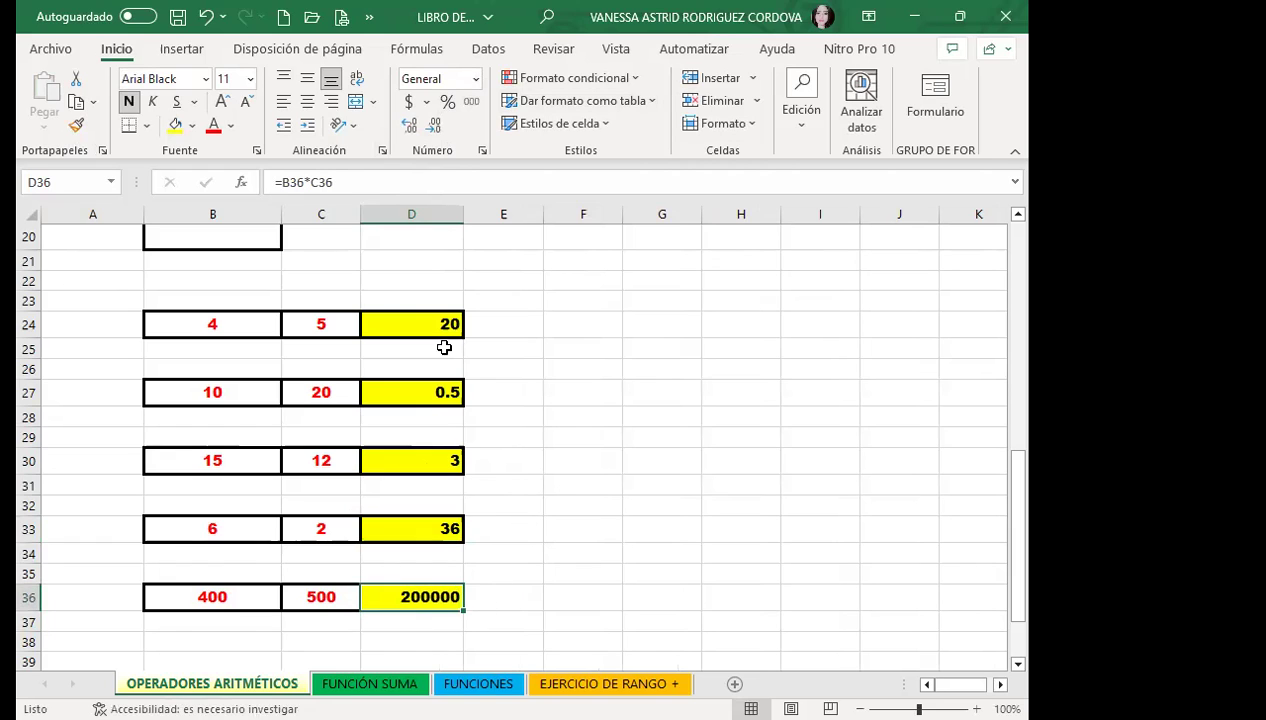
Review the formulas in D24, D27, D30, D33 and D36.
click(407, 323)
click(412, 390)
click(398, 452)
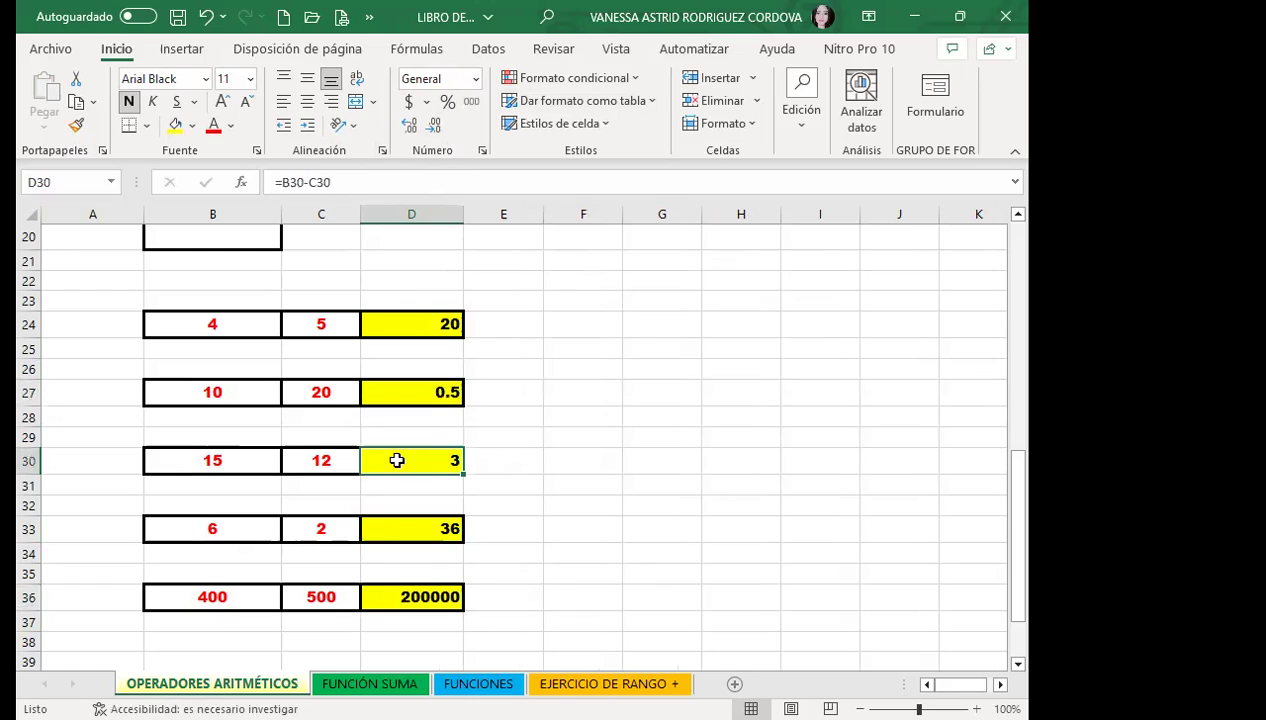
click(393, 528)
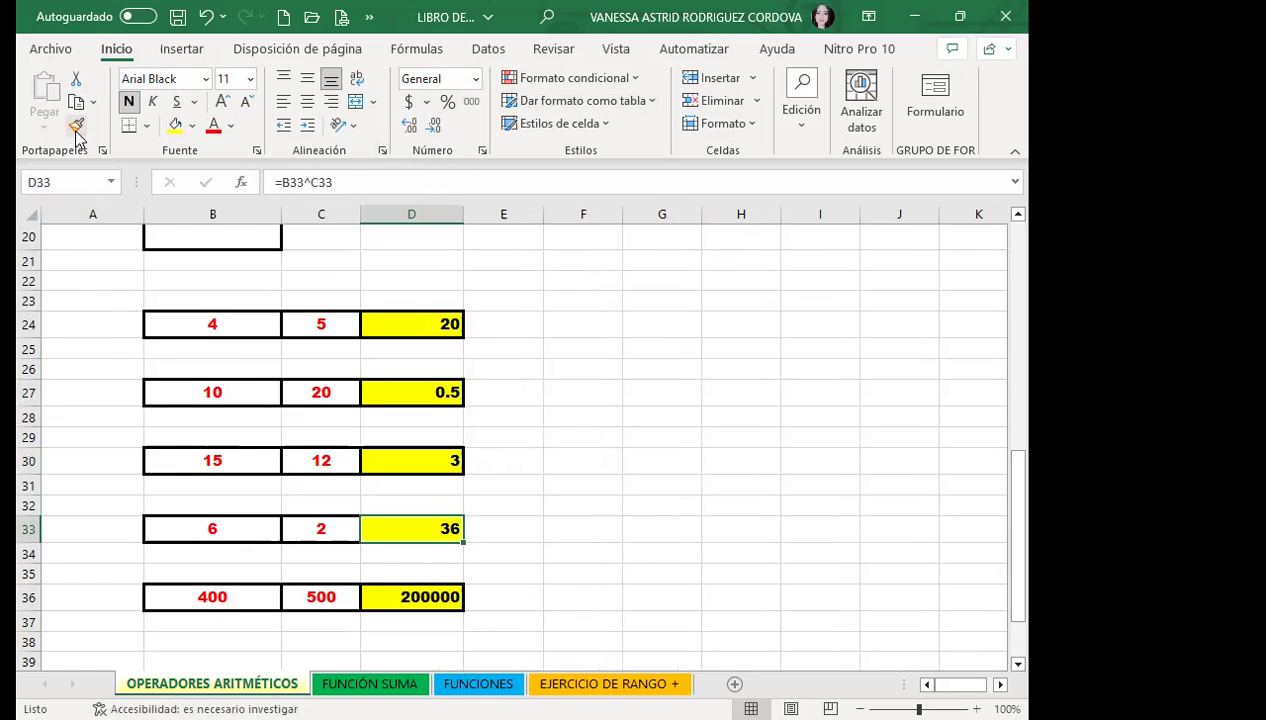
click(410, 595)
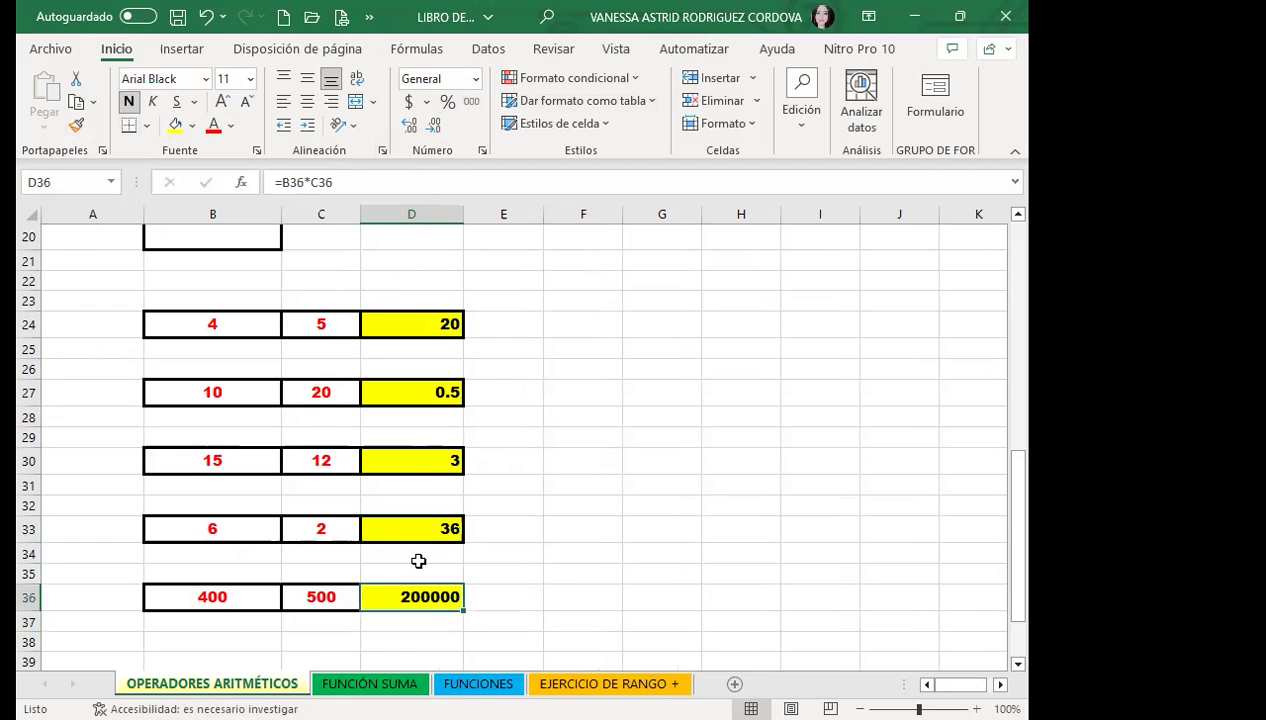
scroll(418, 561, down, 2)
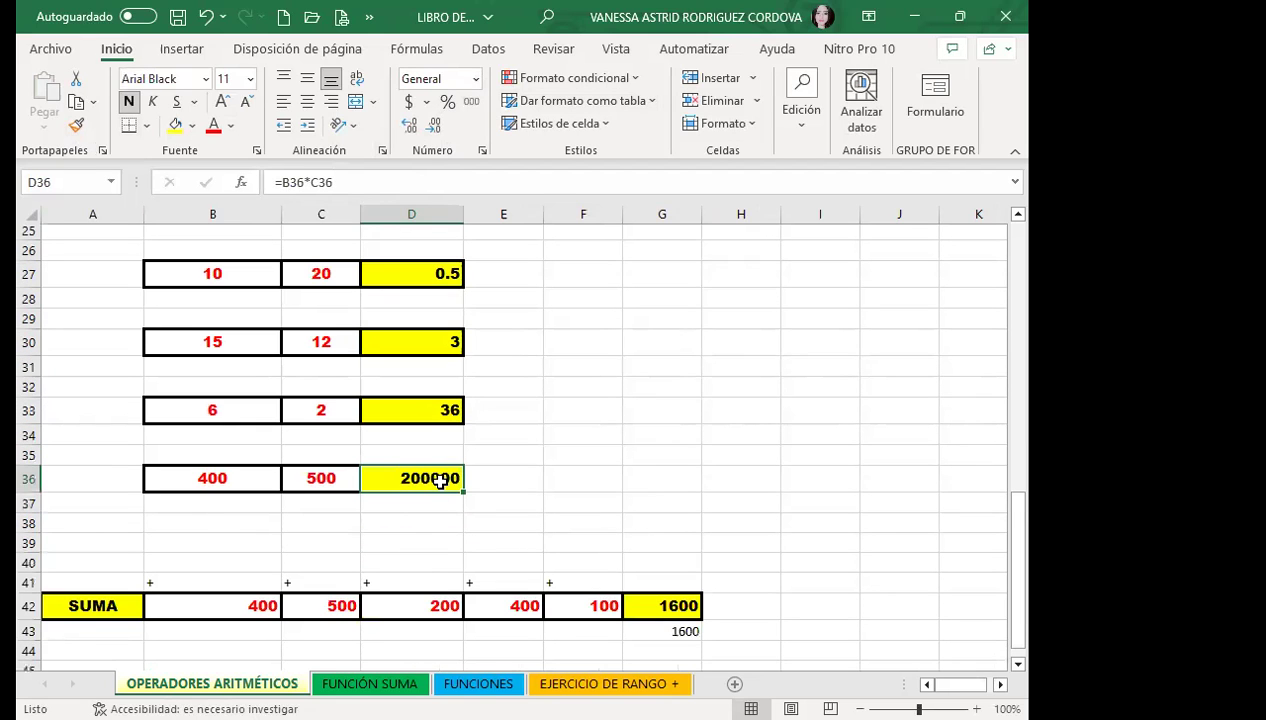
scroll(441, 482, up, 1)
scroll(441, 476, up, 3)
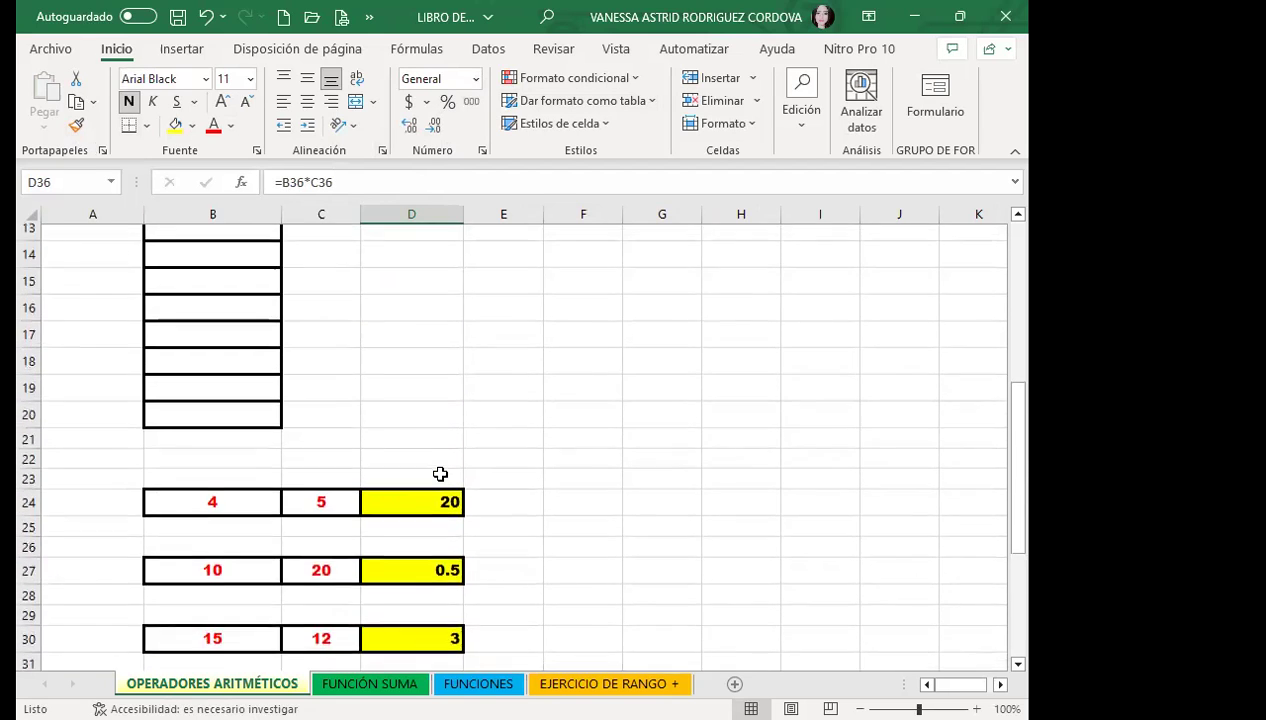
scroll(356, 396, up, 4)
scroll(200, 324, up, 1)
scroll(376, 442, down, 1)
scroll(383, 438, down, 1)
scroll(382, 430, down, 2)
scroll(382, 424, down, 1)
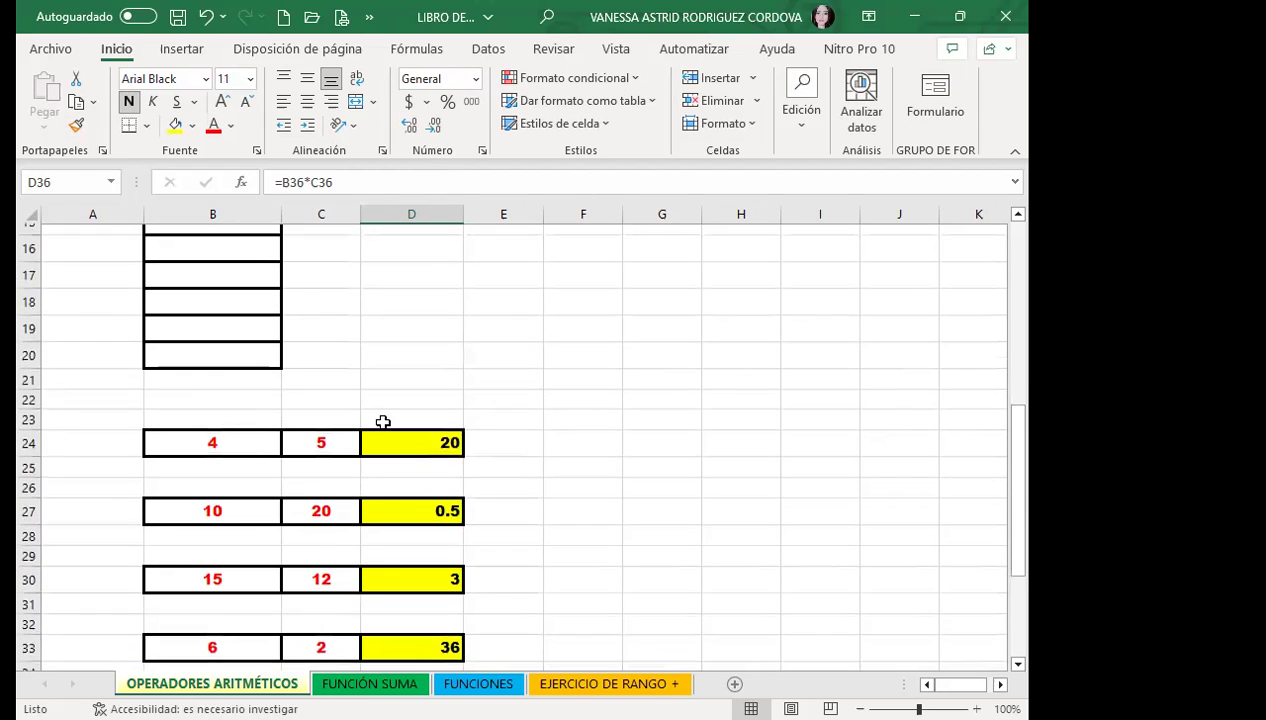
scroll(383, 418, down, 1)
scroll(383, 418, down, 1)
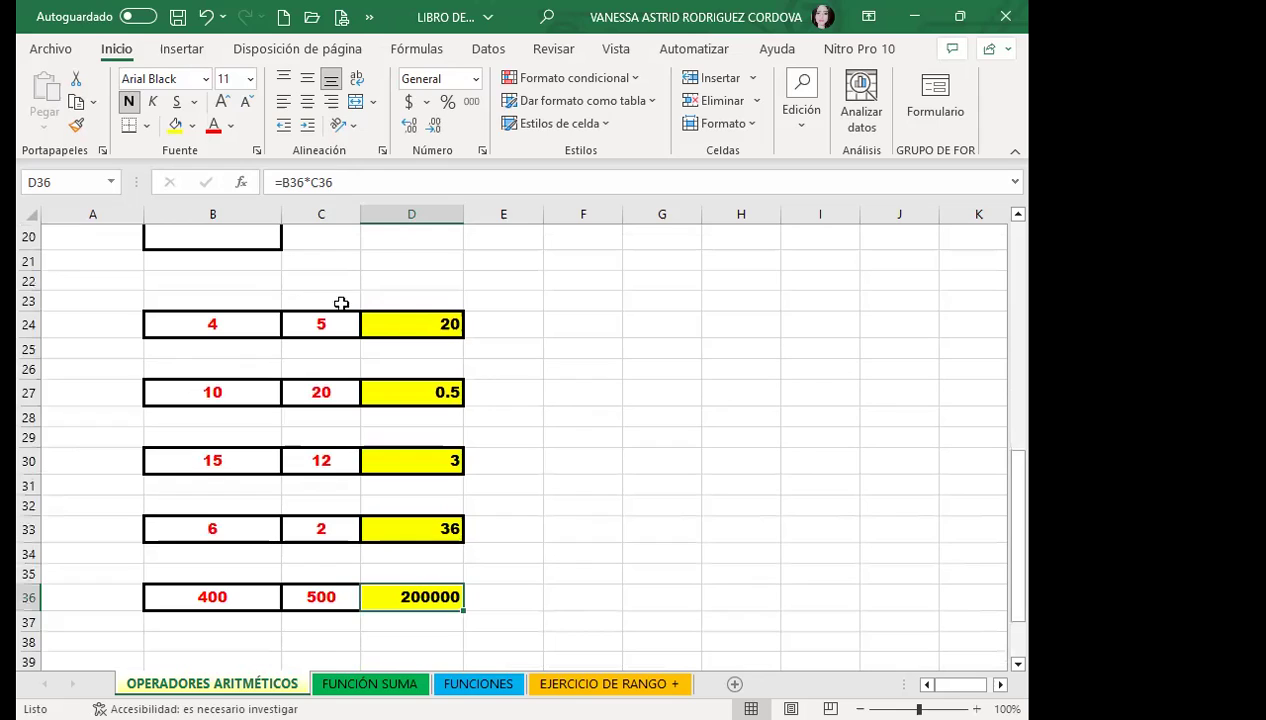
click(412, 318)
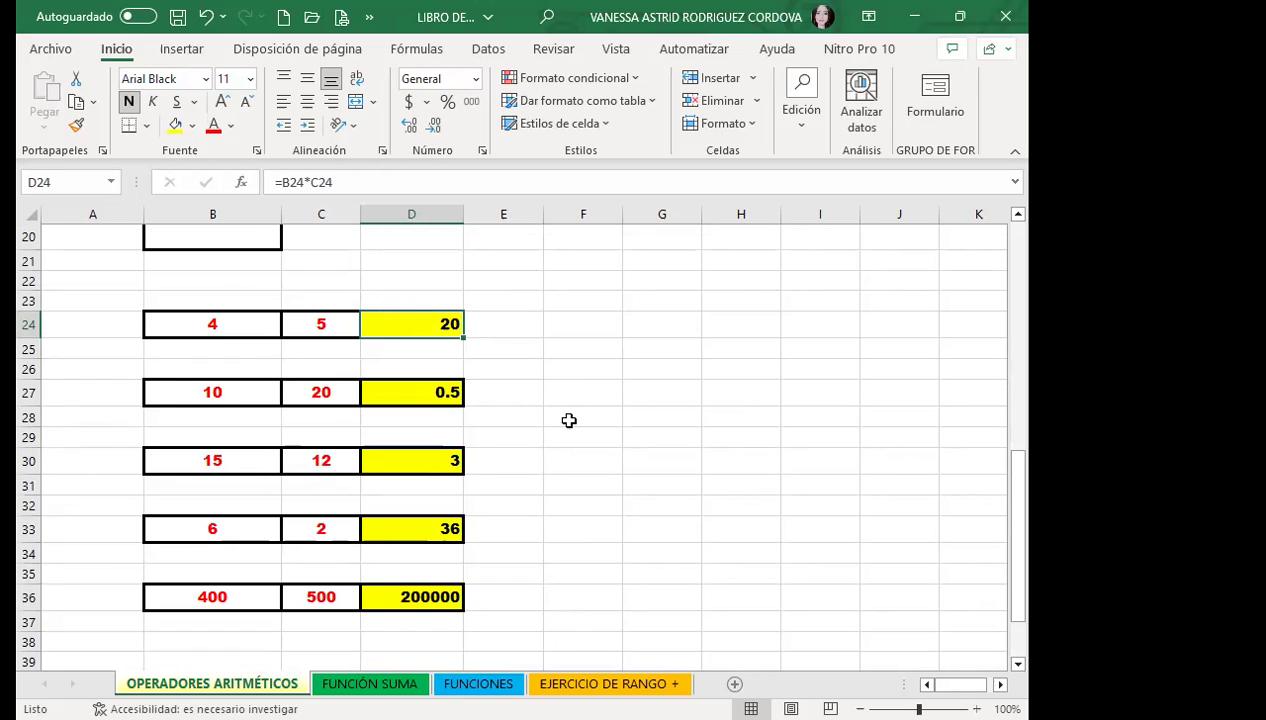
scroll(568, 421, down, 2)
scroll(574, 421, down, 2)
drag(218, 419, 559, 428)
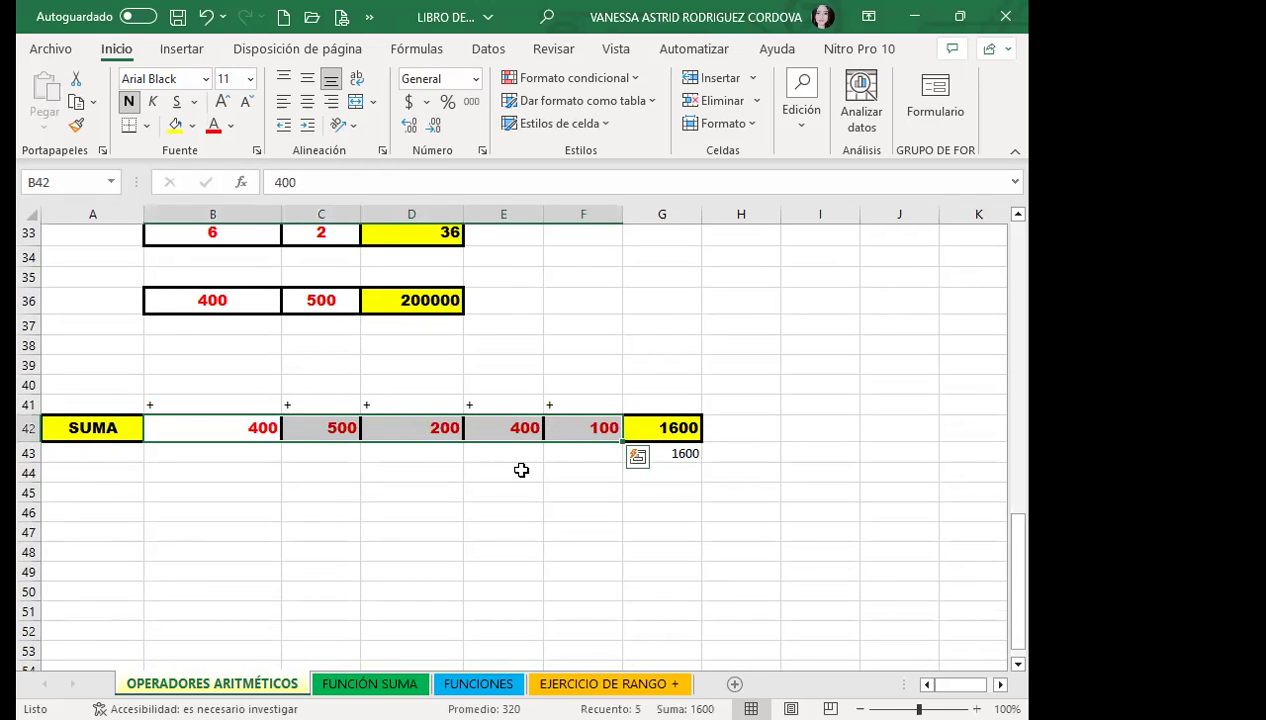
click(664, 427)
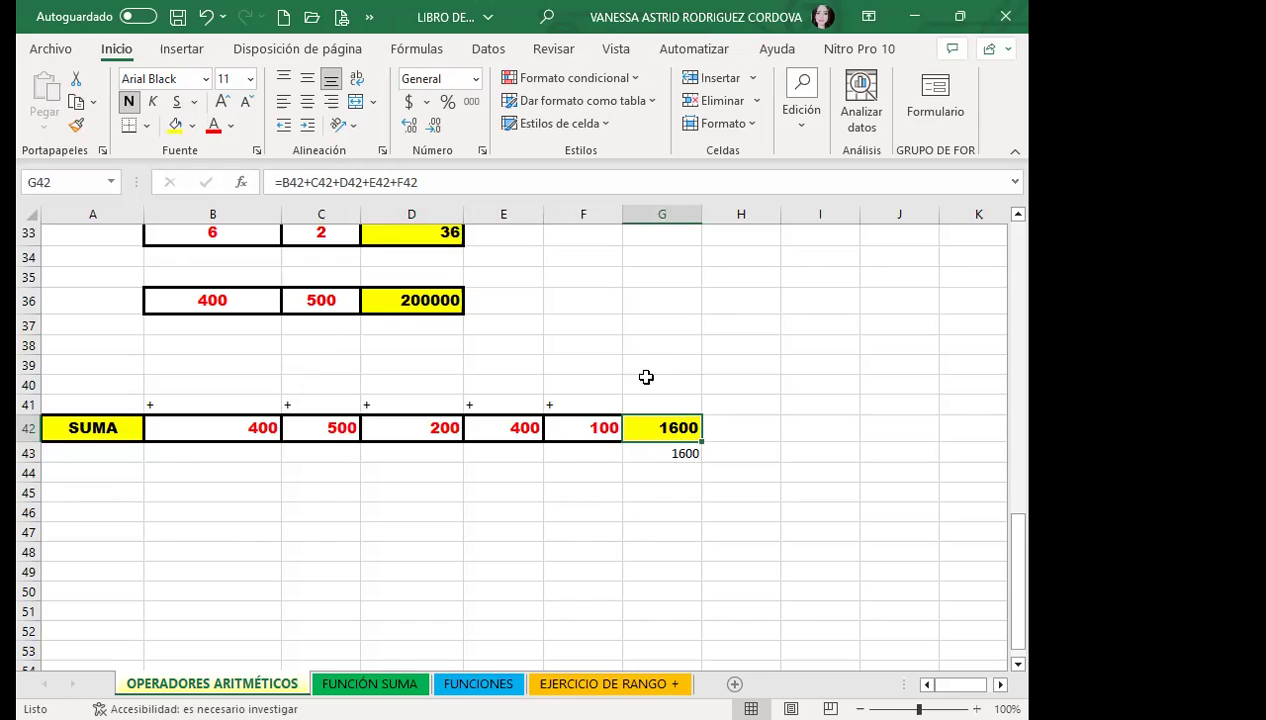
click(748, 427)
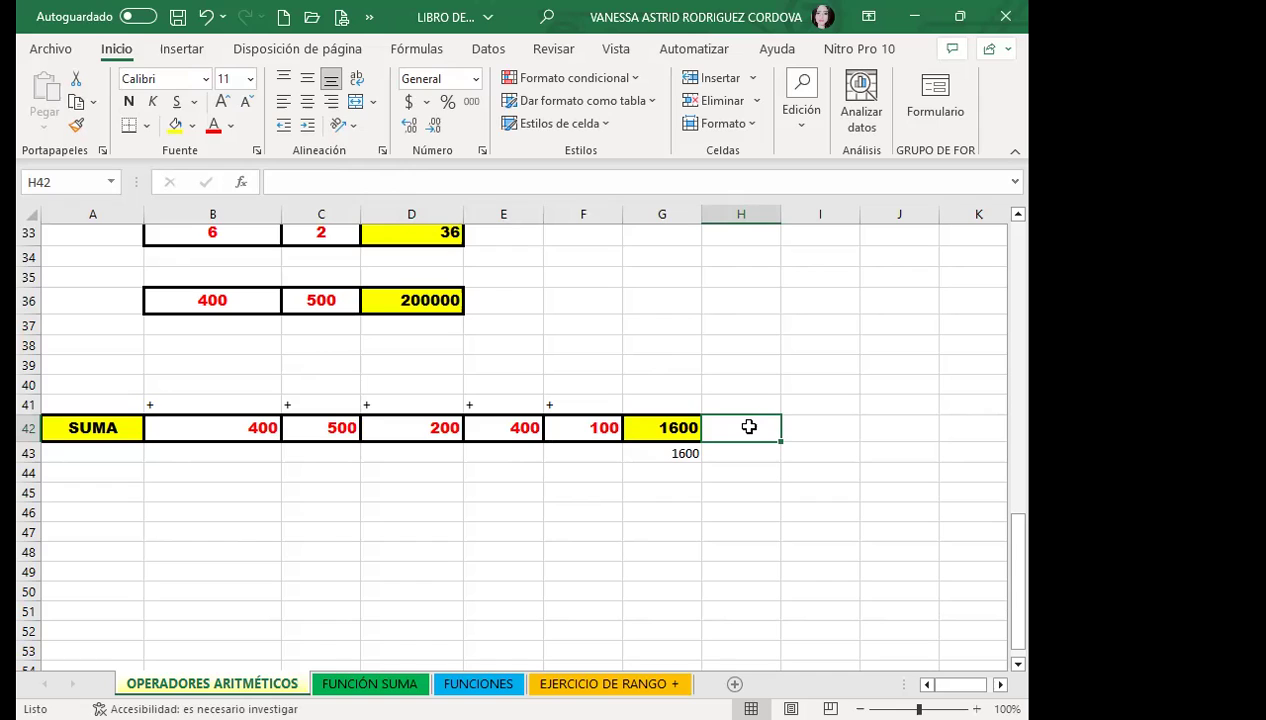
Enter =SUMA(B42+C42+D42+E42+F42) in H42, giving 1600, and check the formula.
text(=)
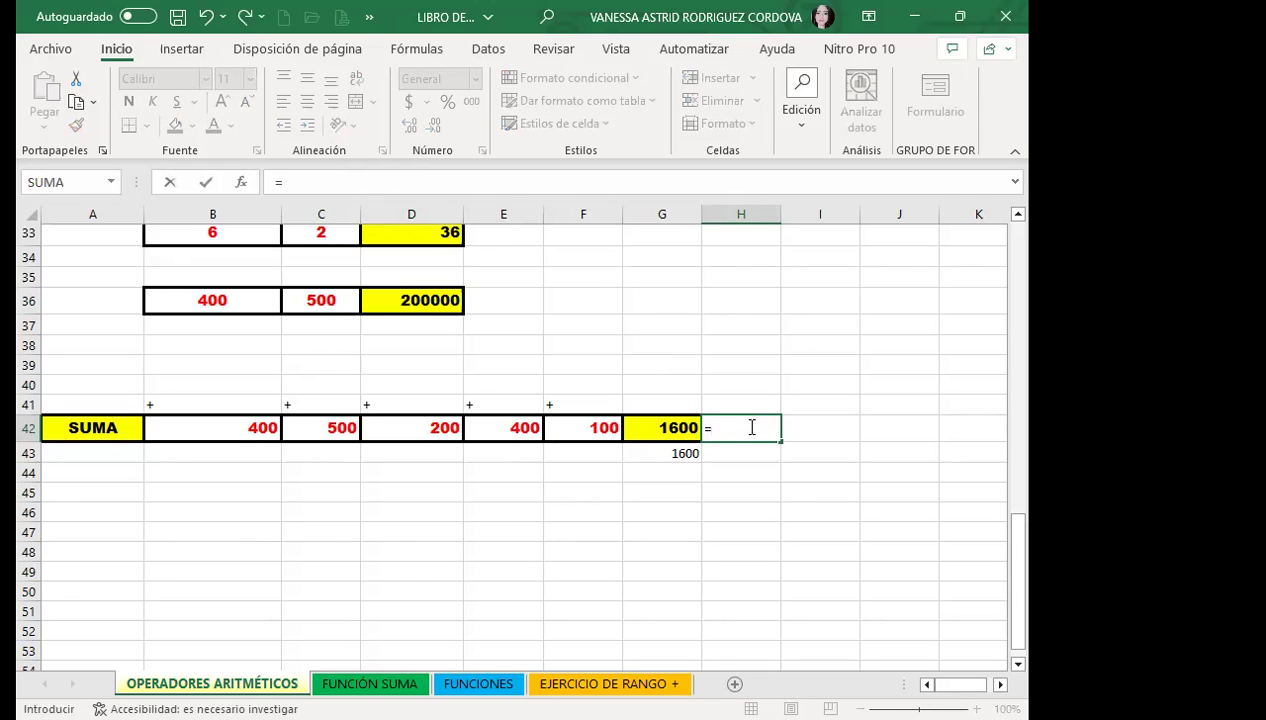
text(SUMA)
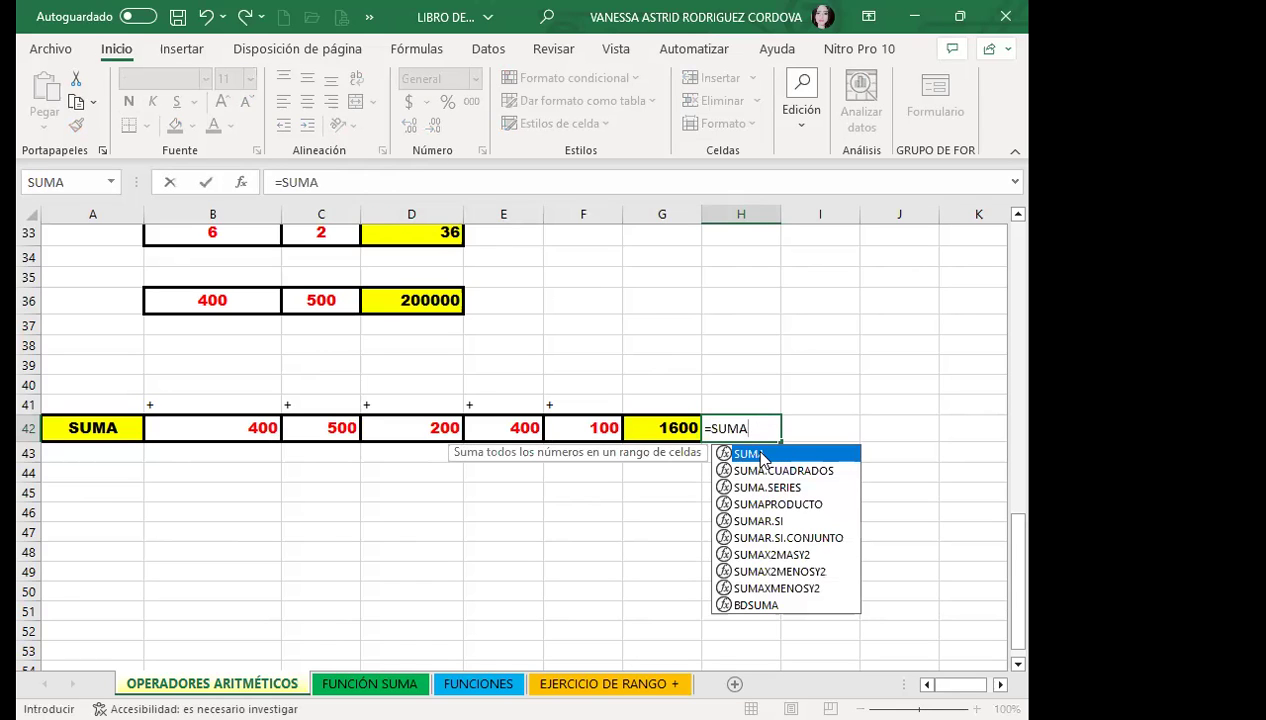
double_click(748, 450)
click(238, 430)
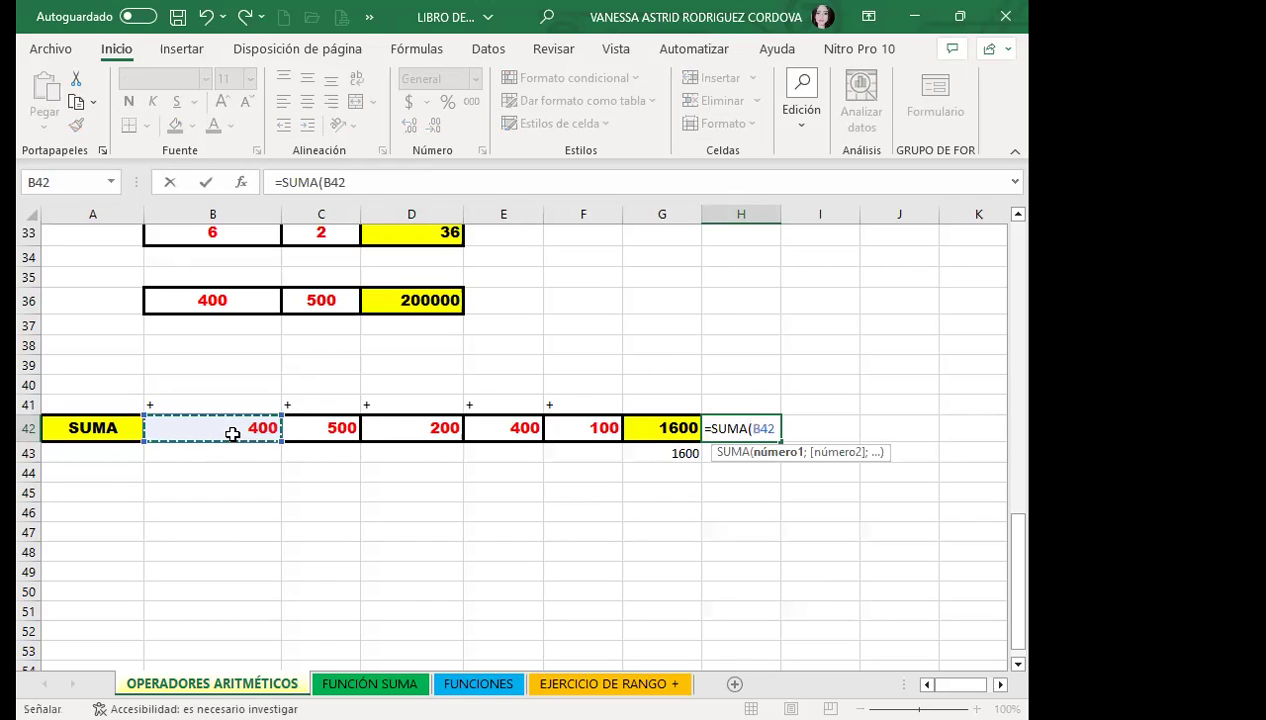
text(+)
click(330, 430)
text(+)
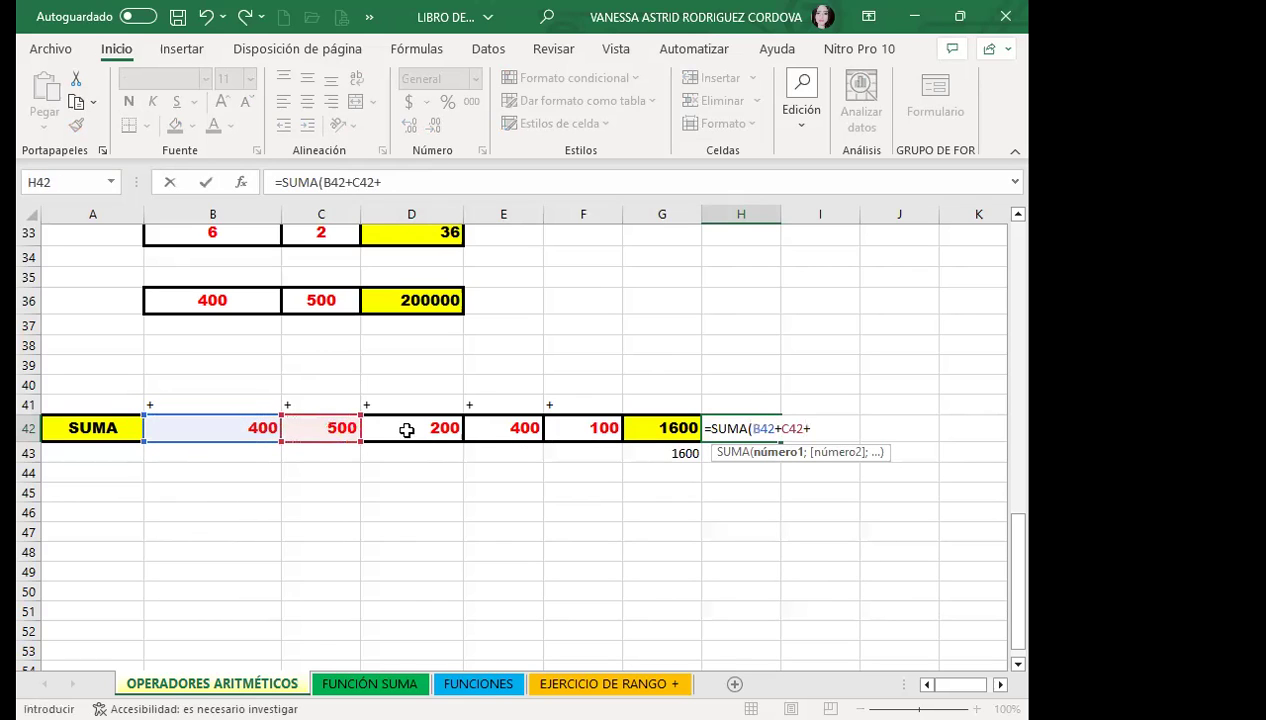
click(410, 430)
text(+)
click(536, 440)
text(+)
click(552, 440)
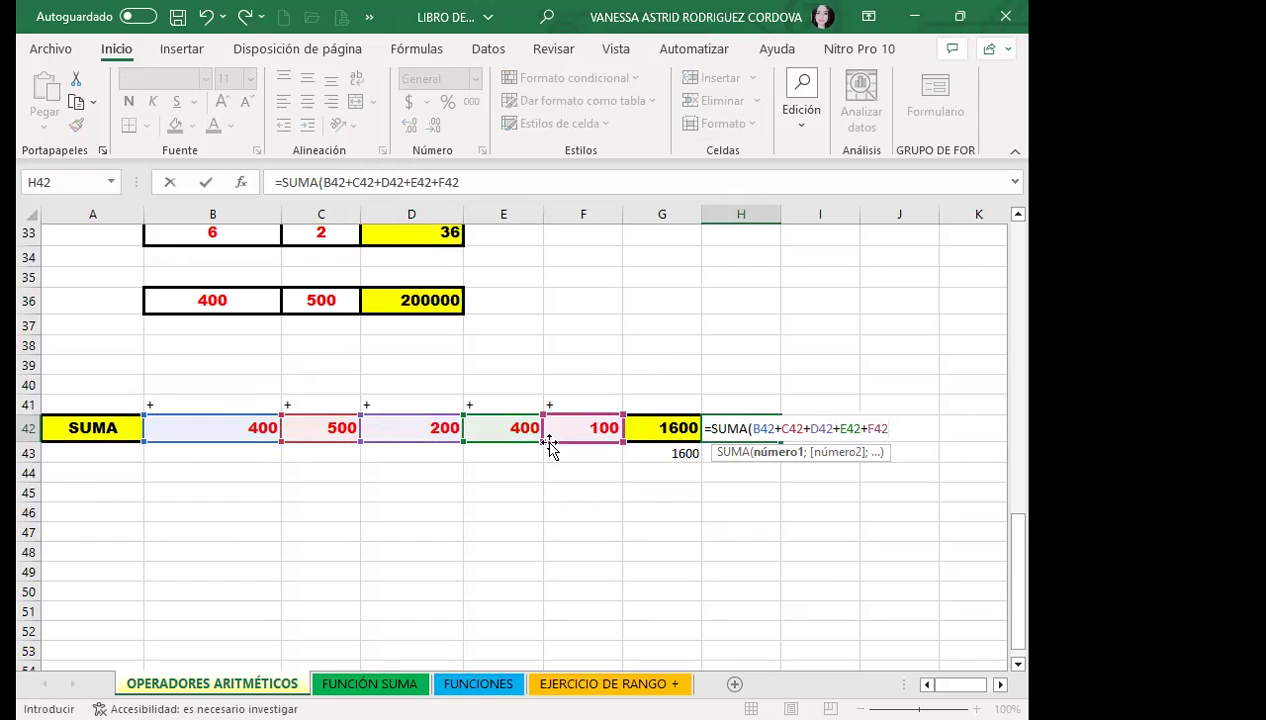
key(Return)
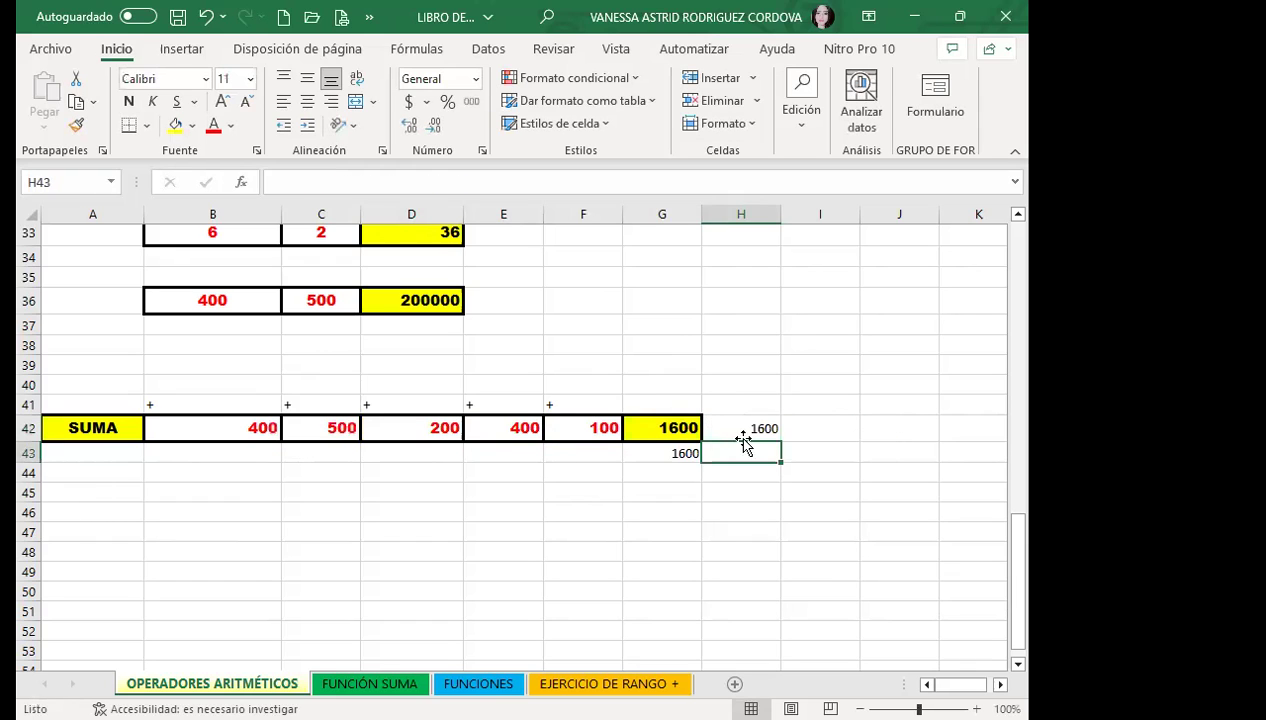
click(748, 428)
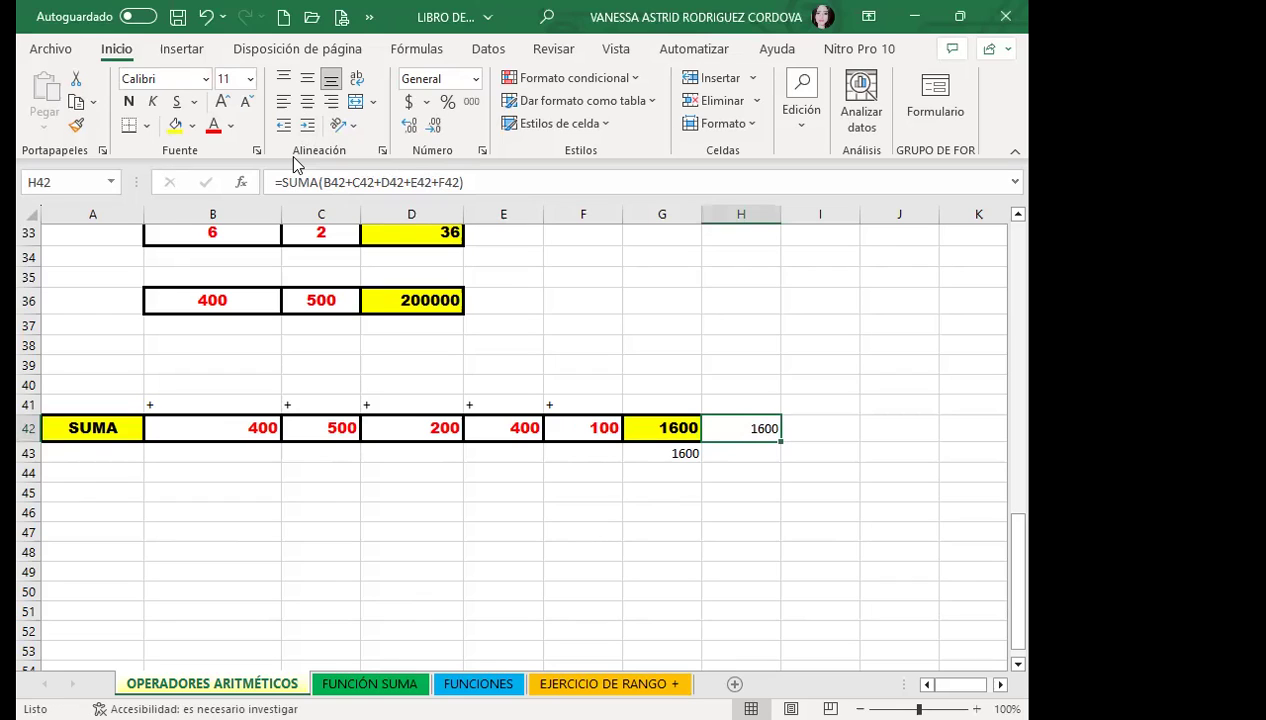
key(Return)
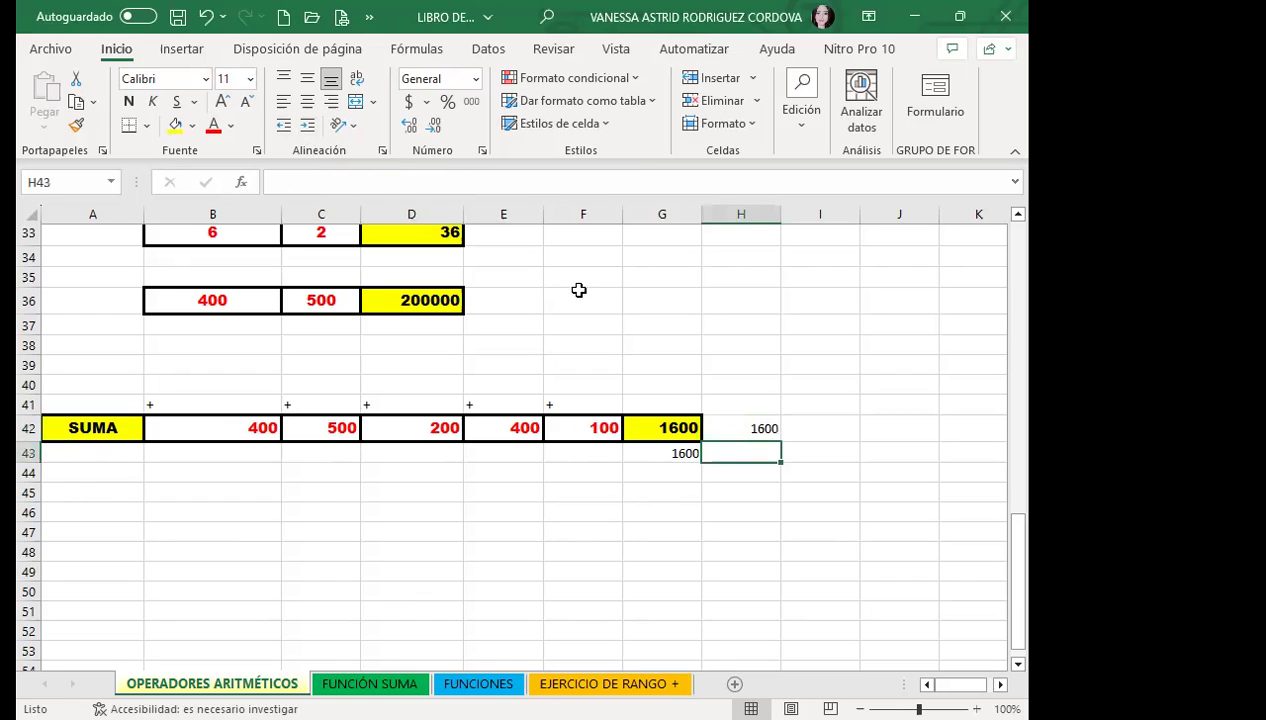
Compare H42's formula with the B42:F42 total, then switch to the PowerPoint precedence slide.
click(741, 426)
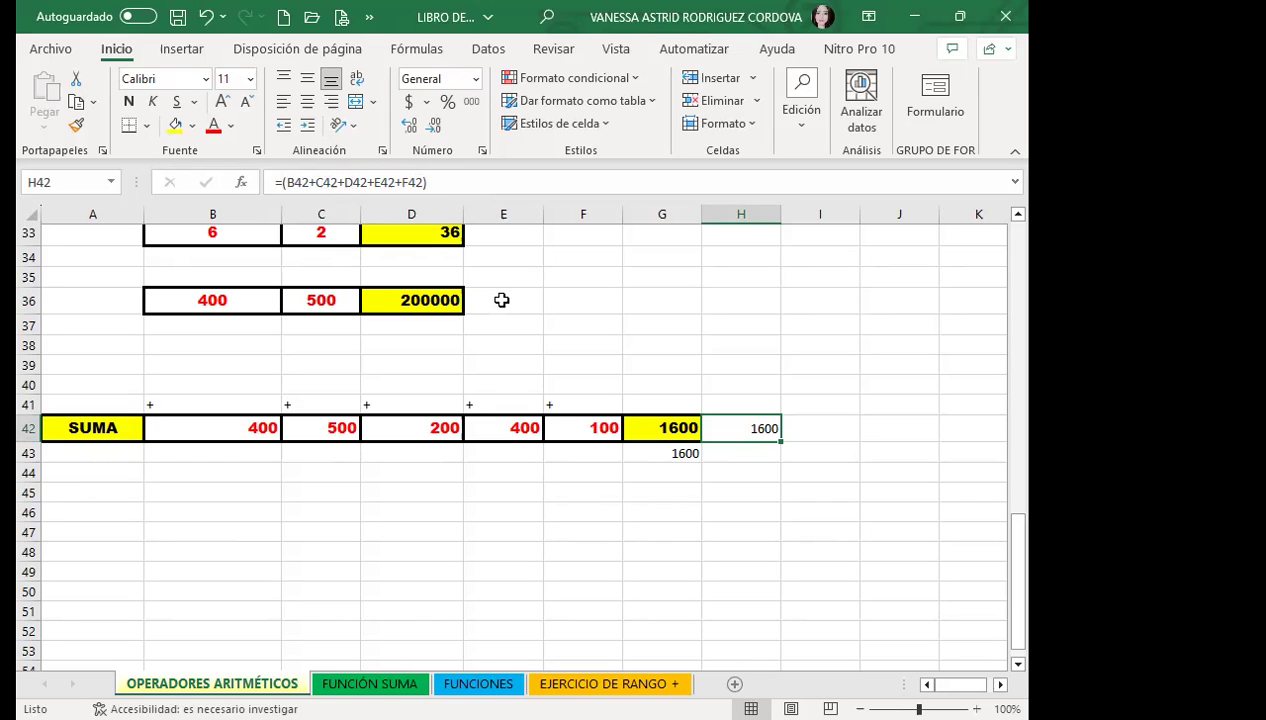
click(501, 300)
click(743, 429)
click(673, 337)
drag(245, 427, 573, 430)
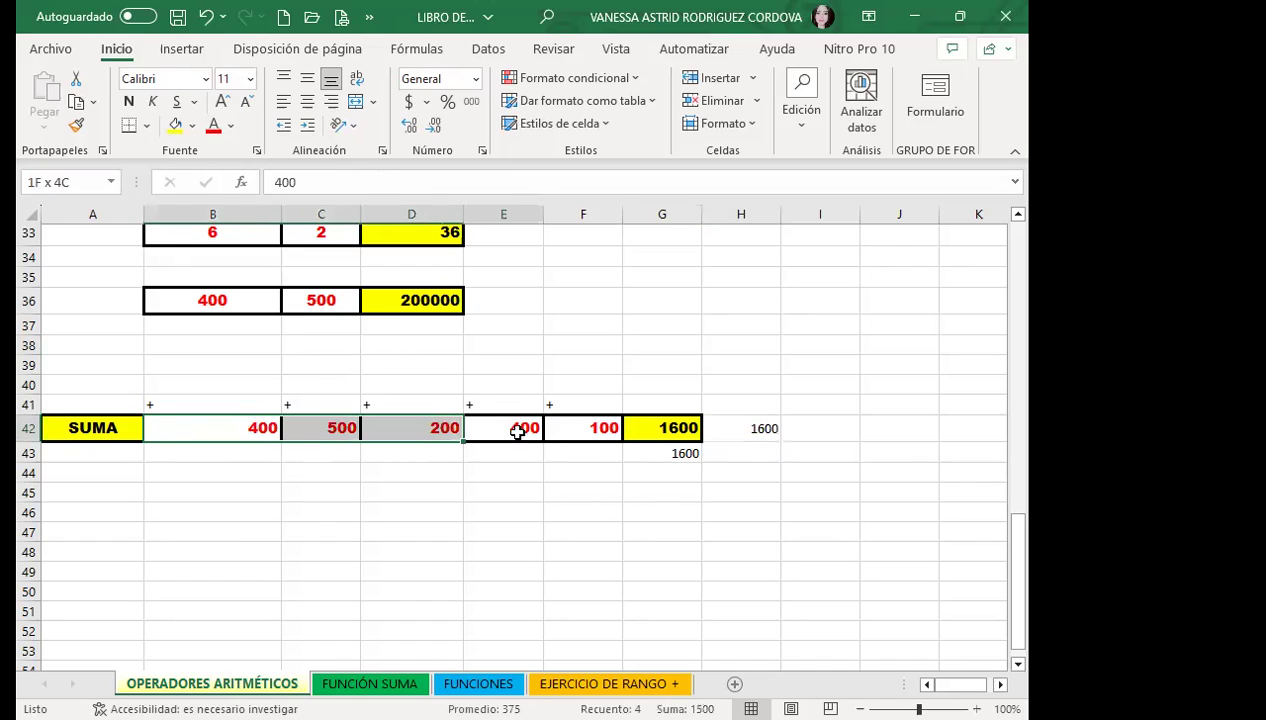
click(581, 353)
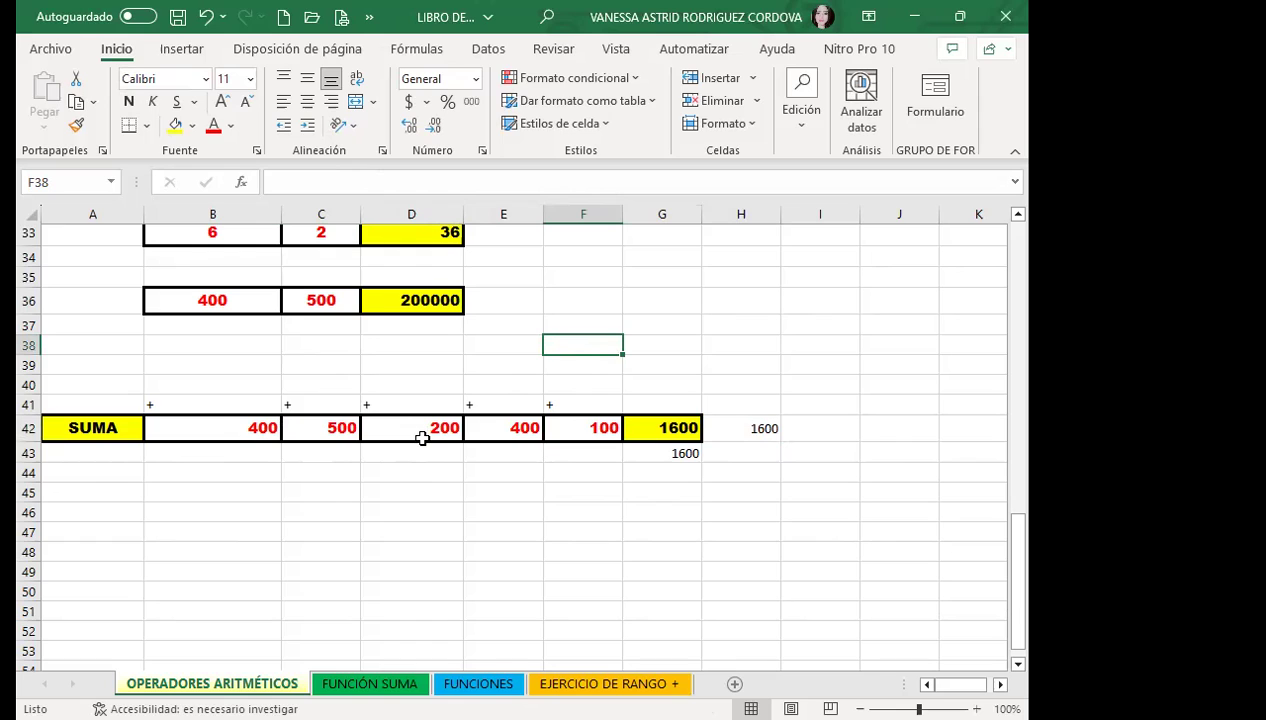
click(718, 429)
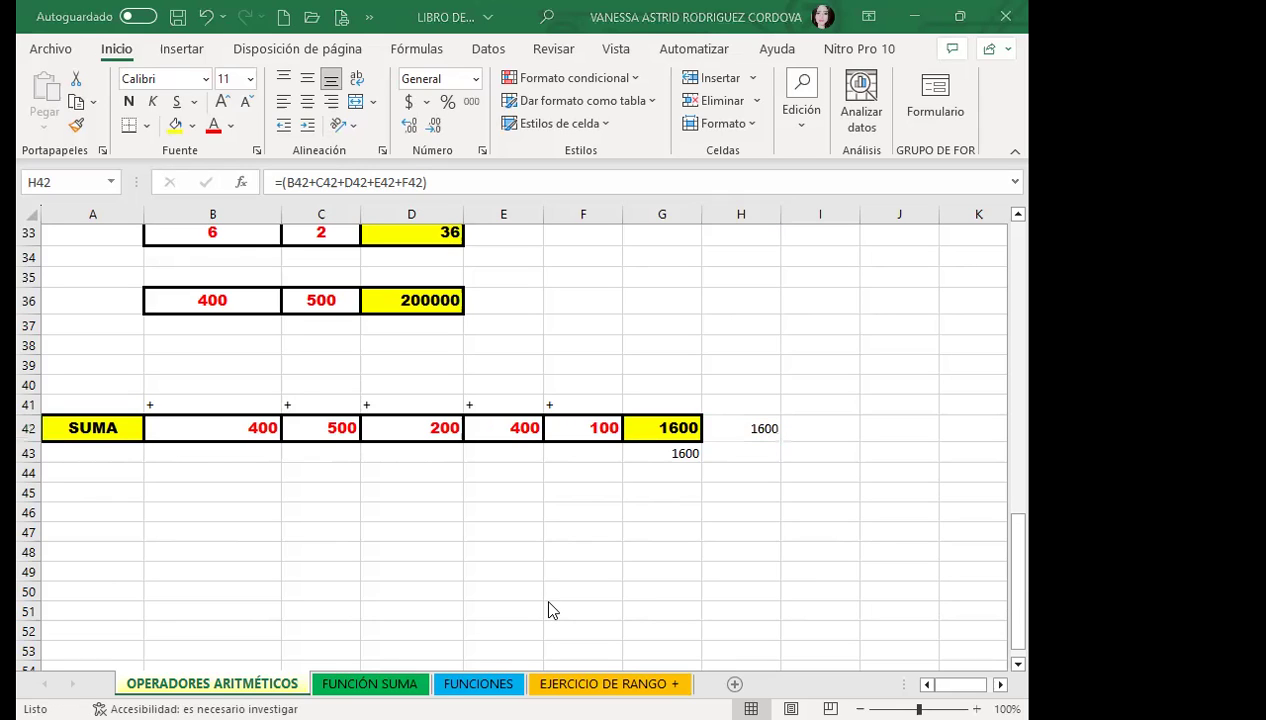
key(alt+Tab)
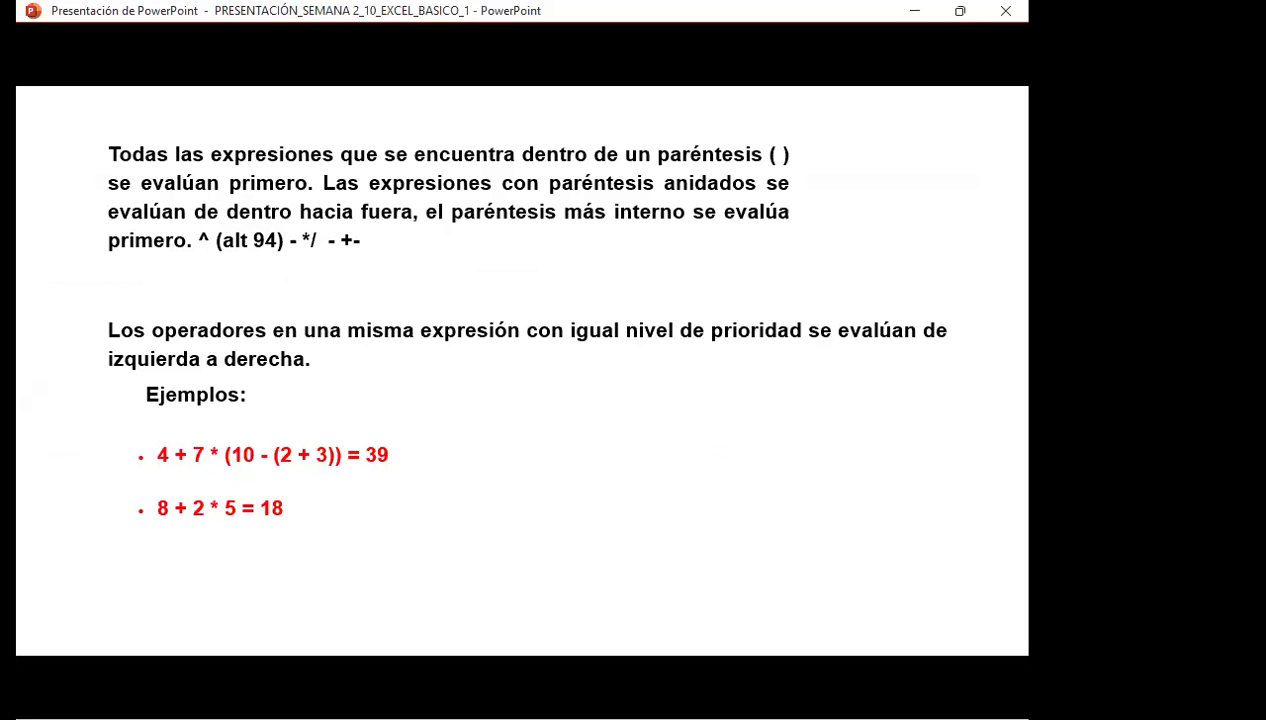
Advance to the function wizard slide, then return to the Excel workbook.
key(Right)
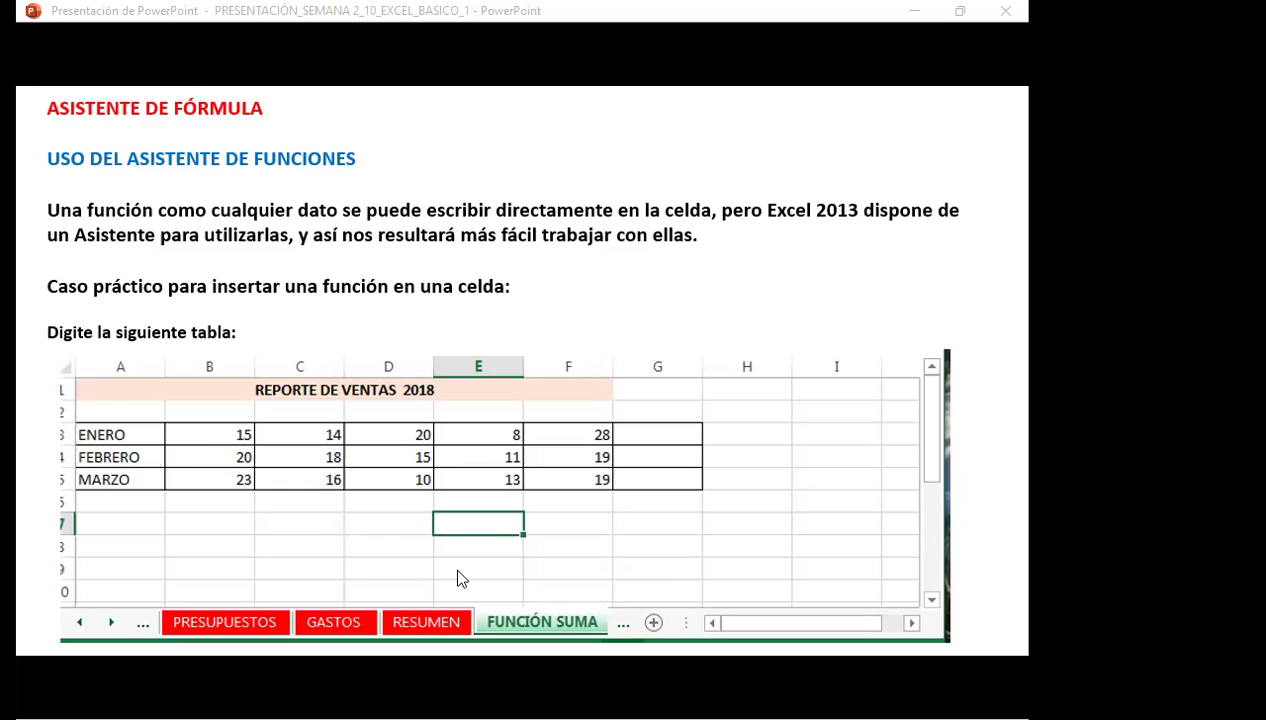
key(alt+Tab)
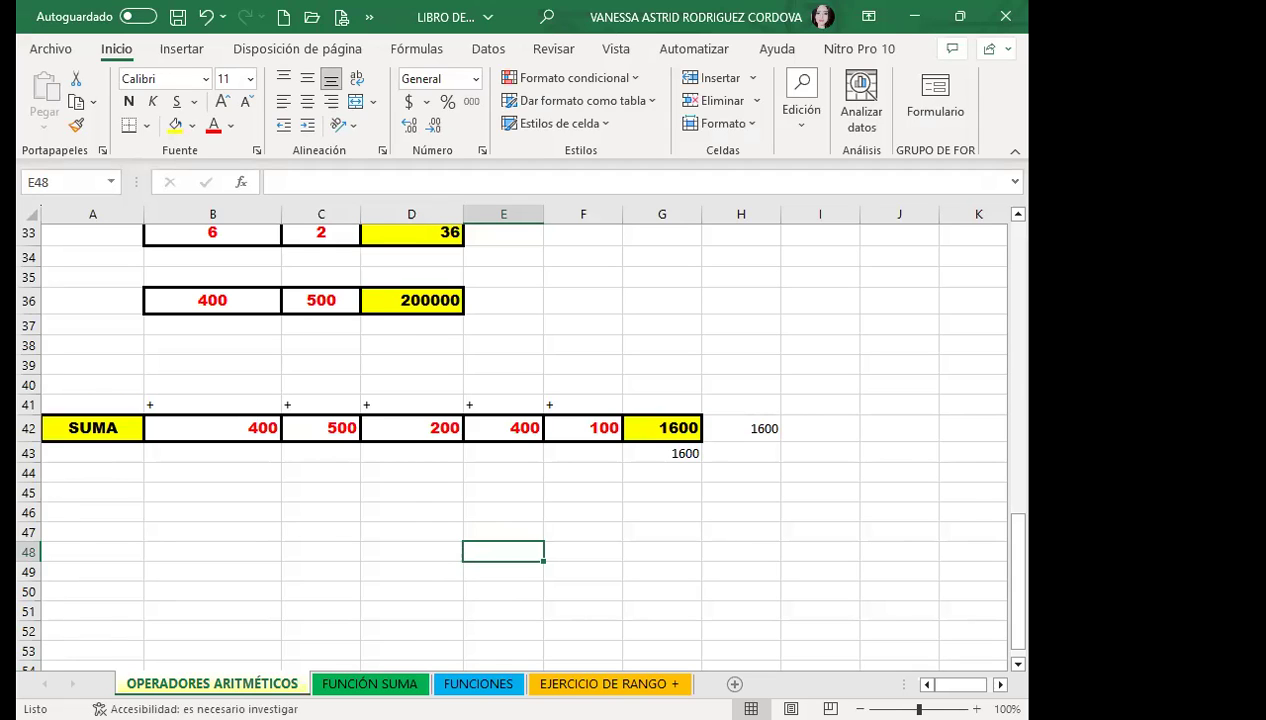
Go to the FUNCIÓN SUMA sheet, select G3 for the ENERO total, and show the Fórmulas commands.
click(369, 683)
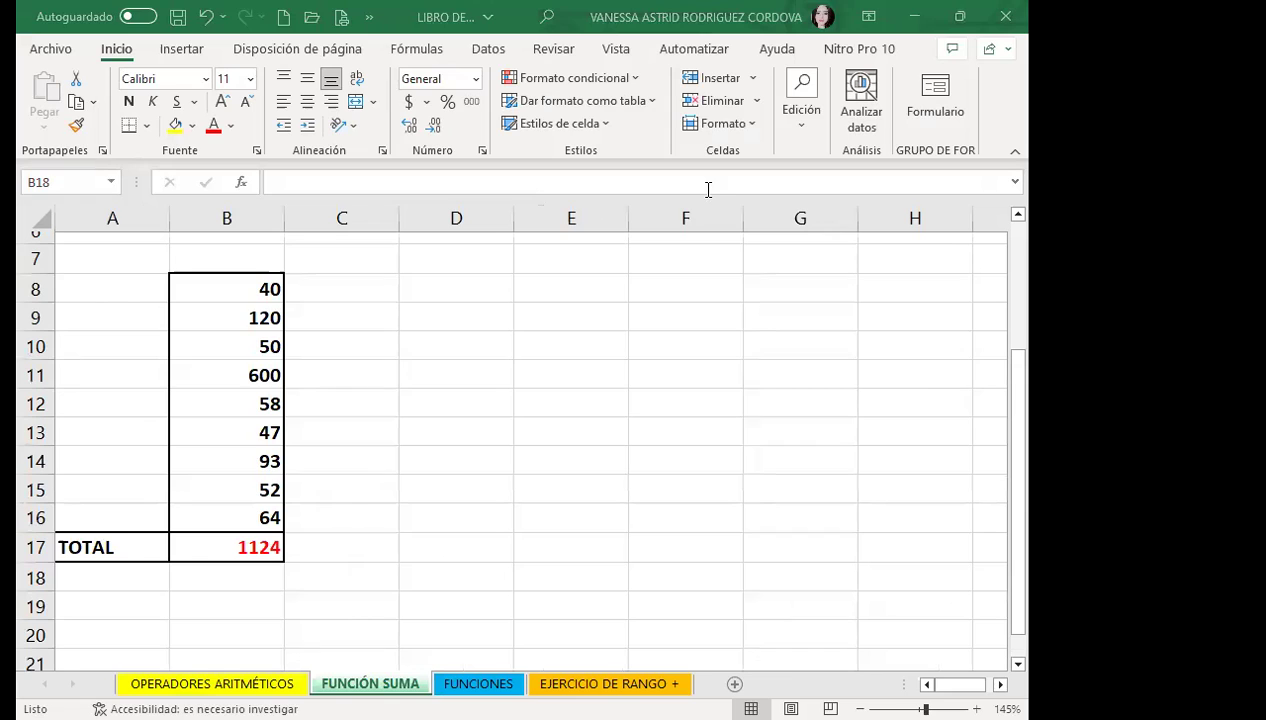
scroll(365, 450, up, 2)
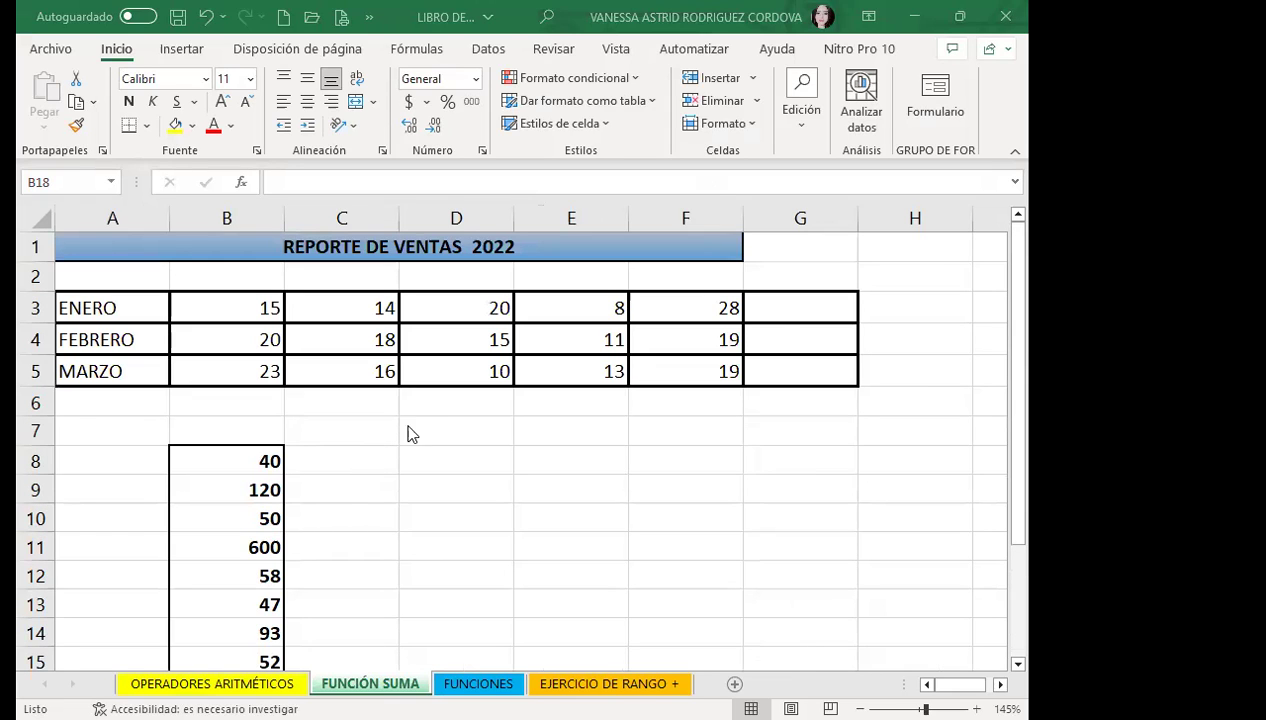
click(812, 310)
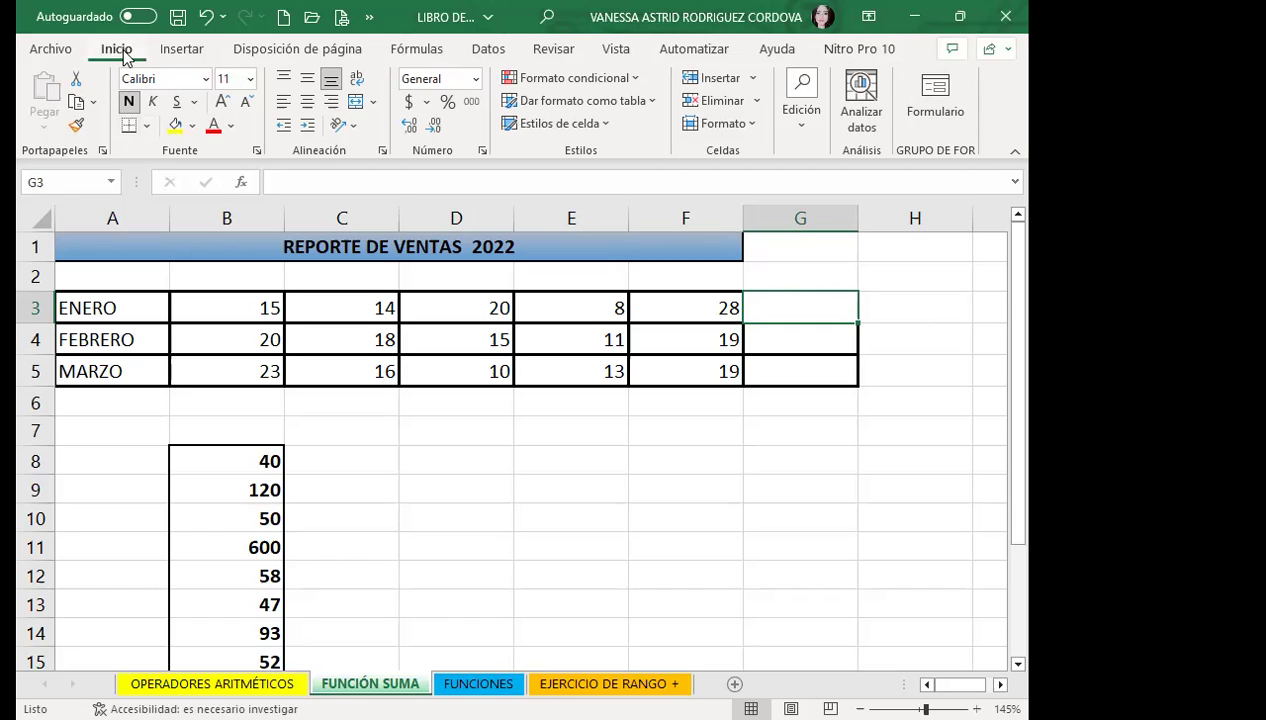
click(801, 132)
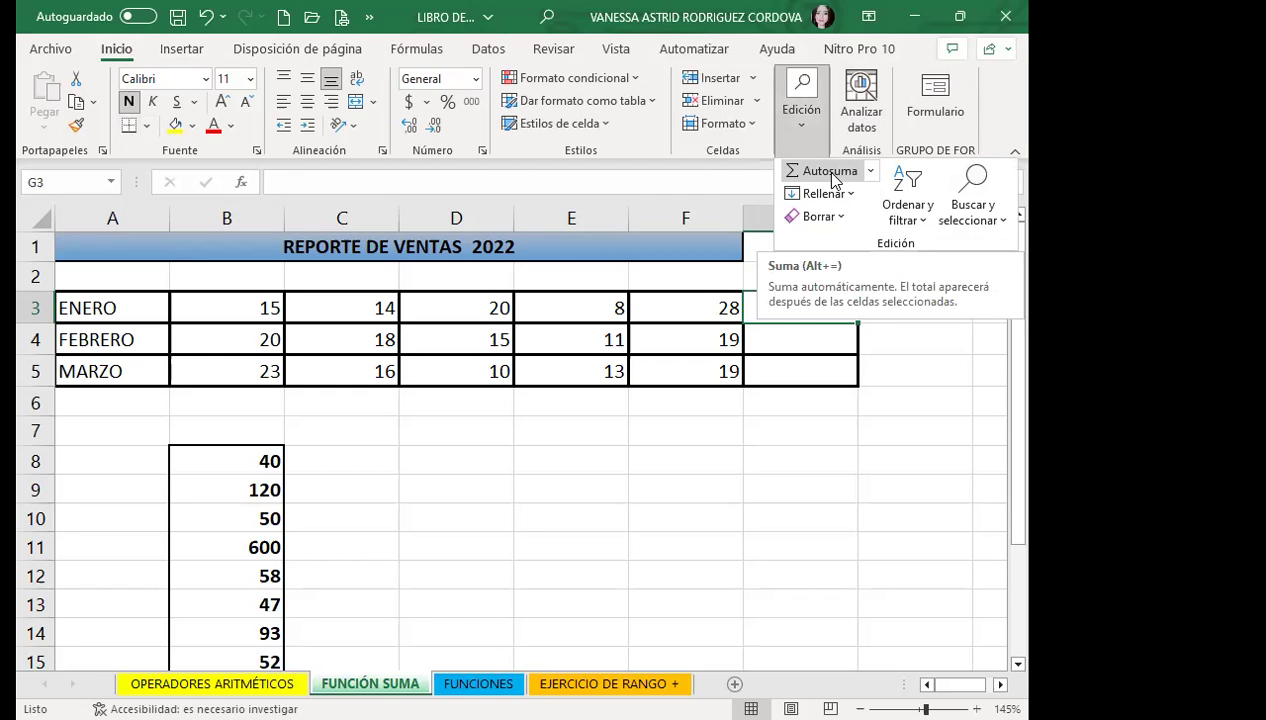
click(418, 50)
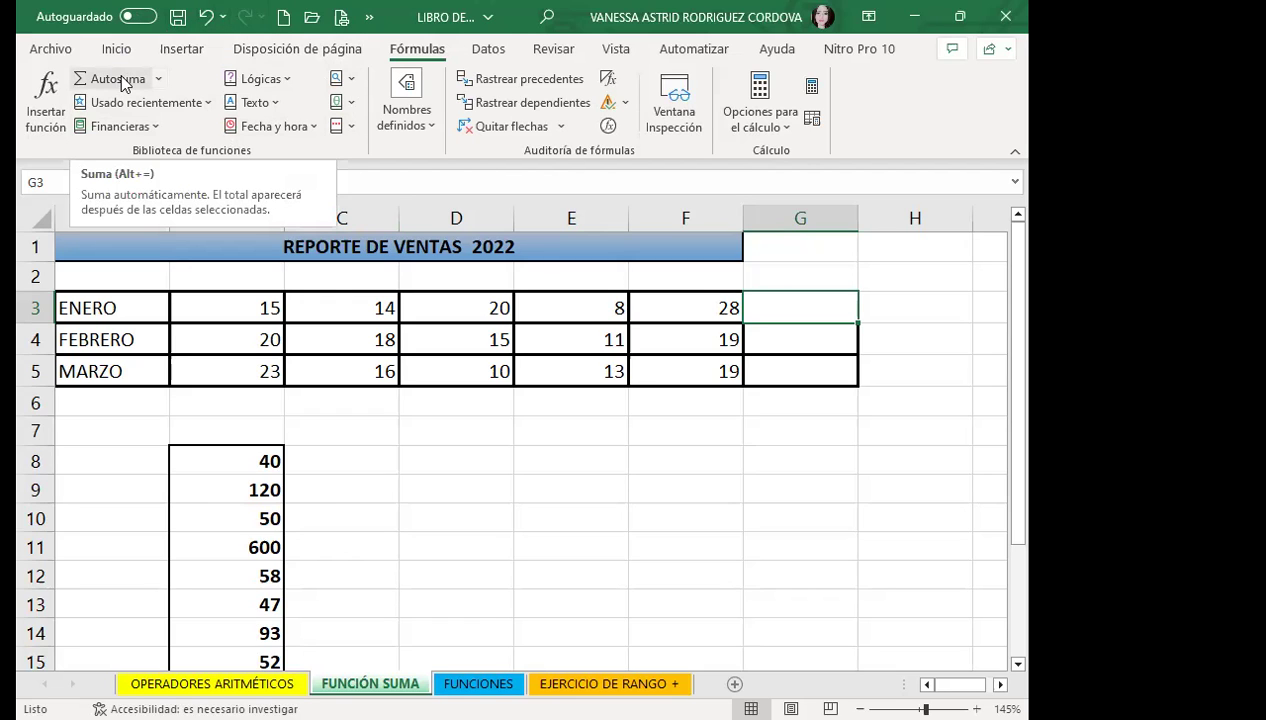
AutoSum B3:F3 into G3 with =SUMA(B3:F3) to total ENERO as 85.
click(118, 79)
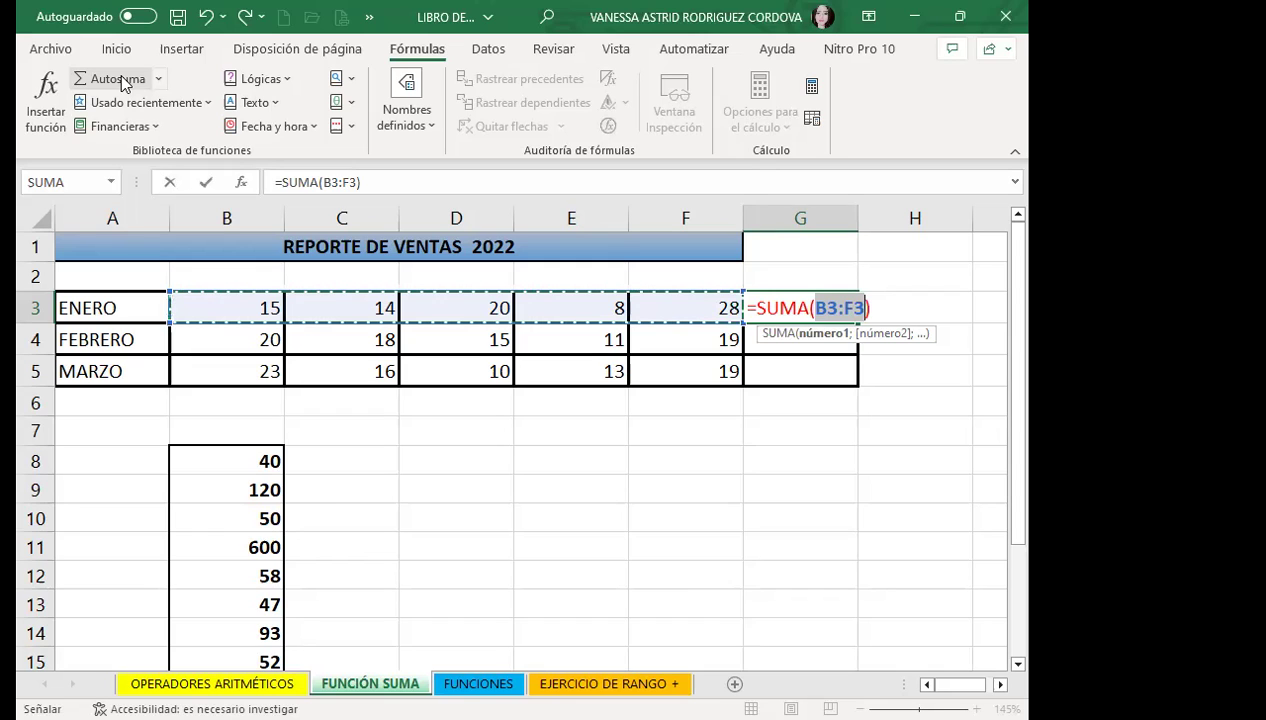
key(Return)
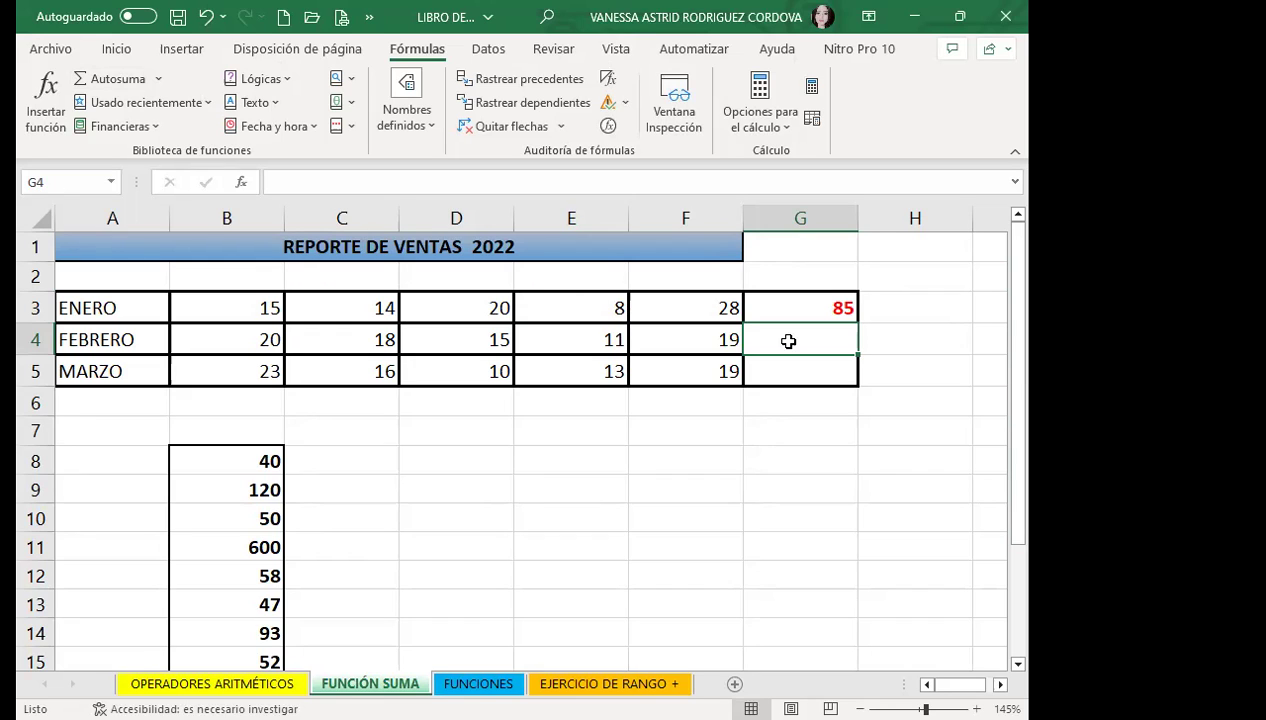
click(116, 48)
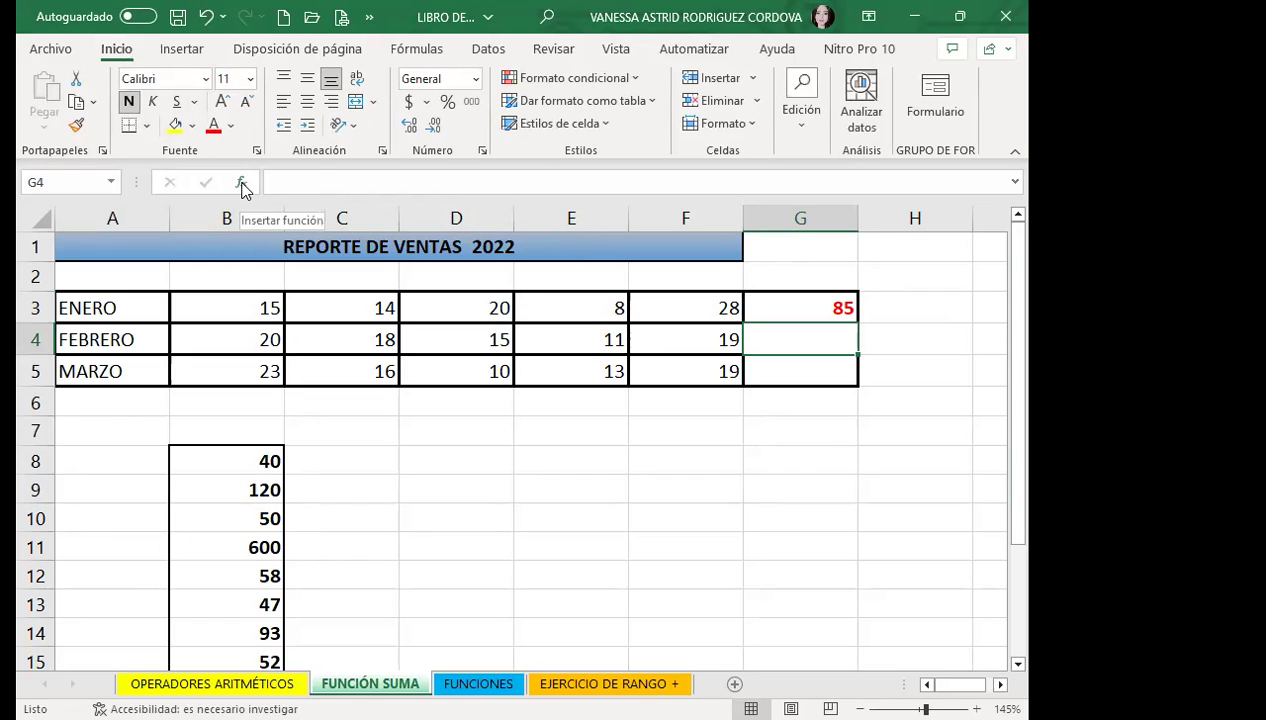
click(241, 183)
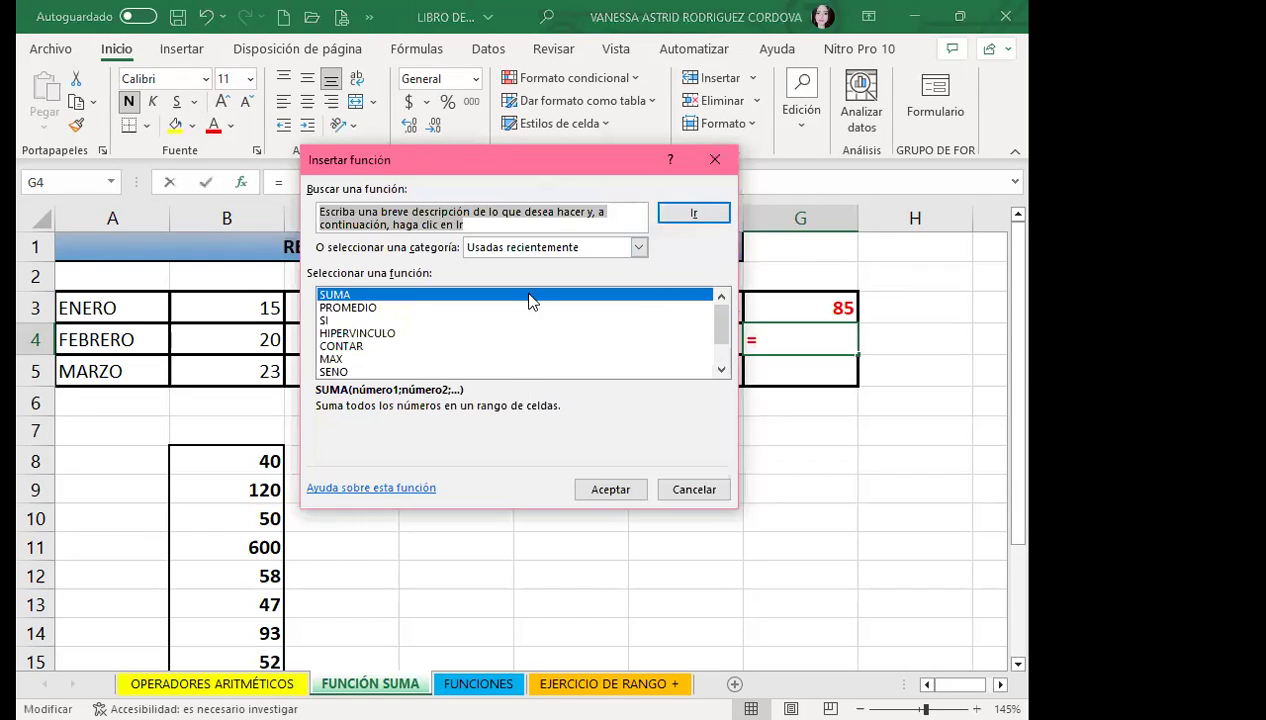
click(714, 160)
click(416, 49)
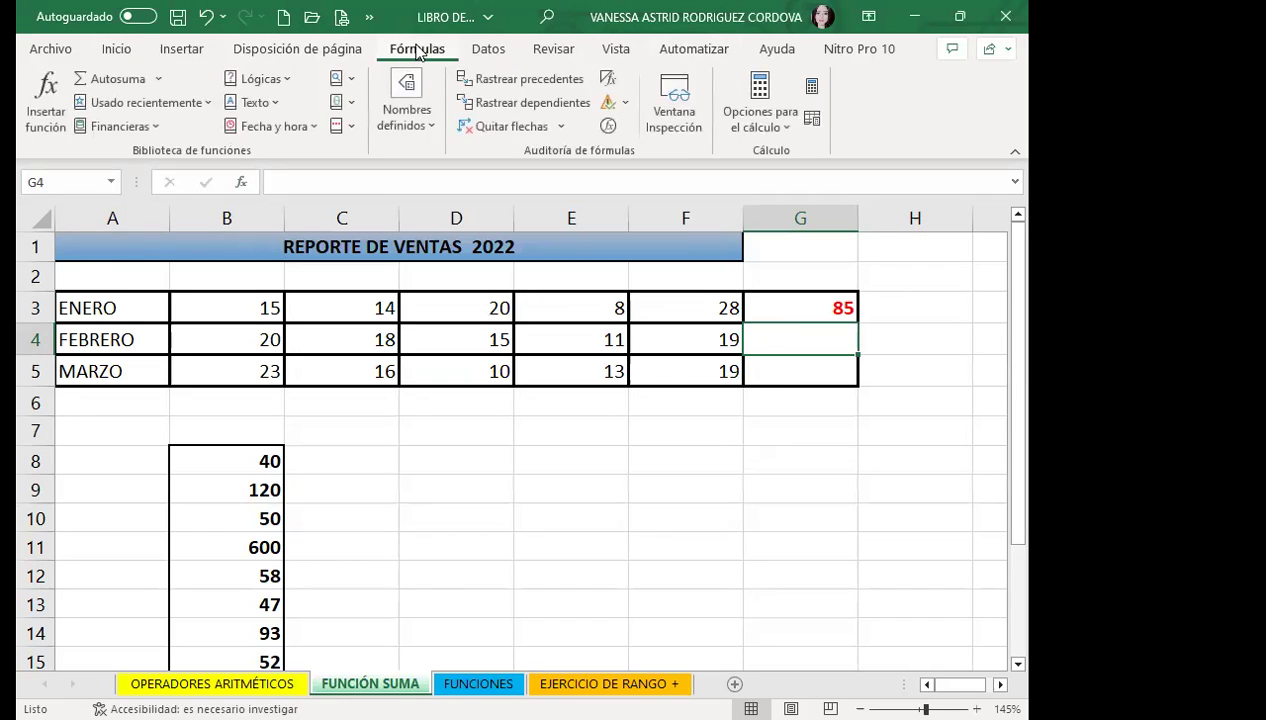
click(45, 98)
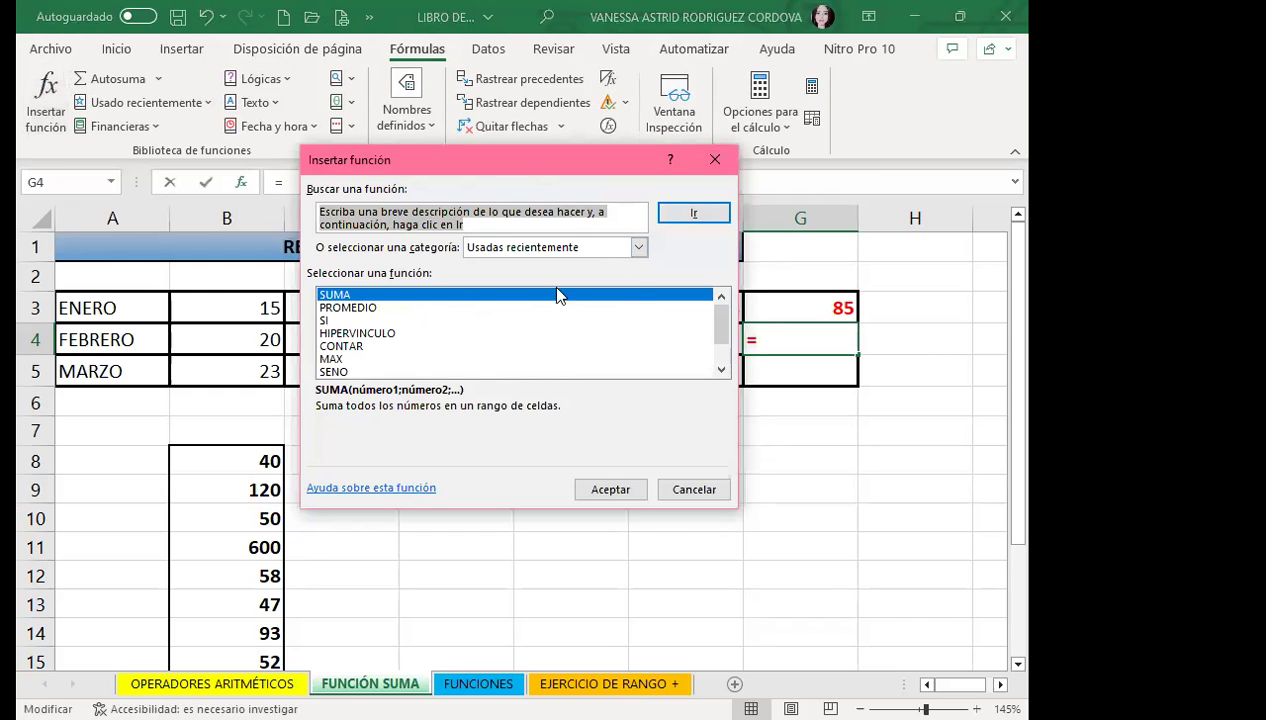
click(714, 159)
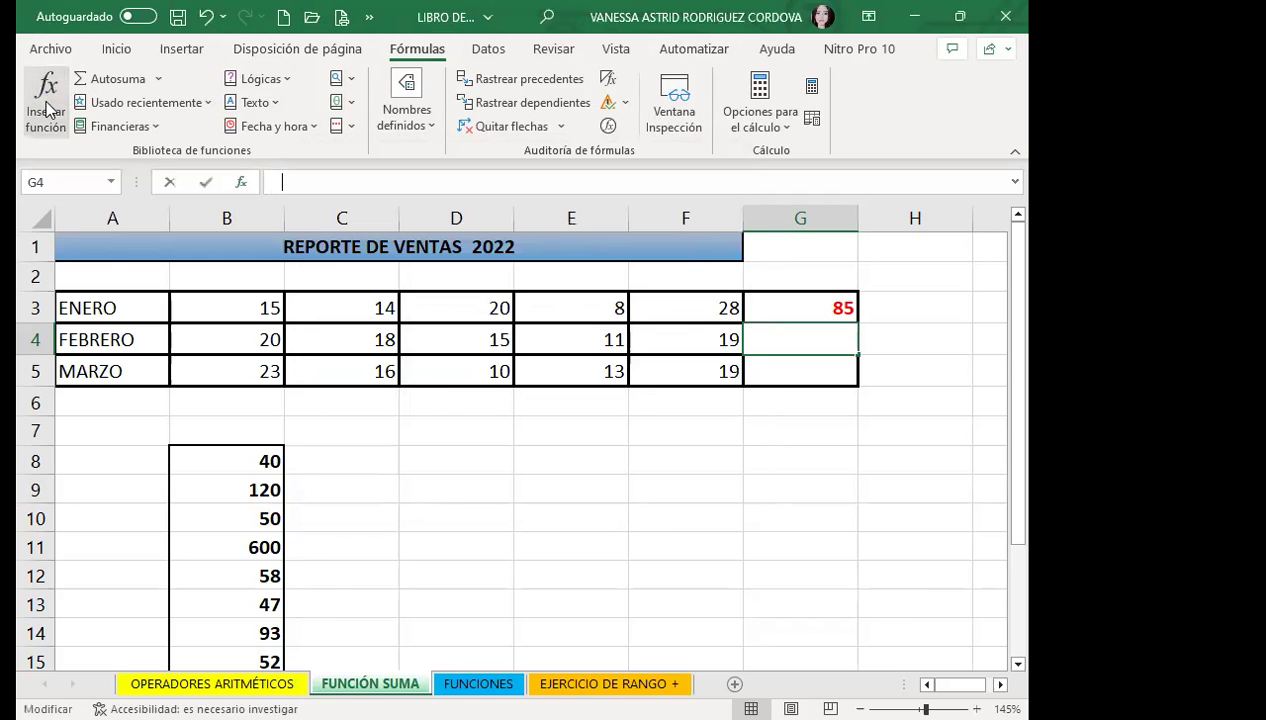
click(48, 108)
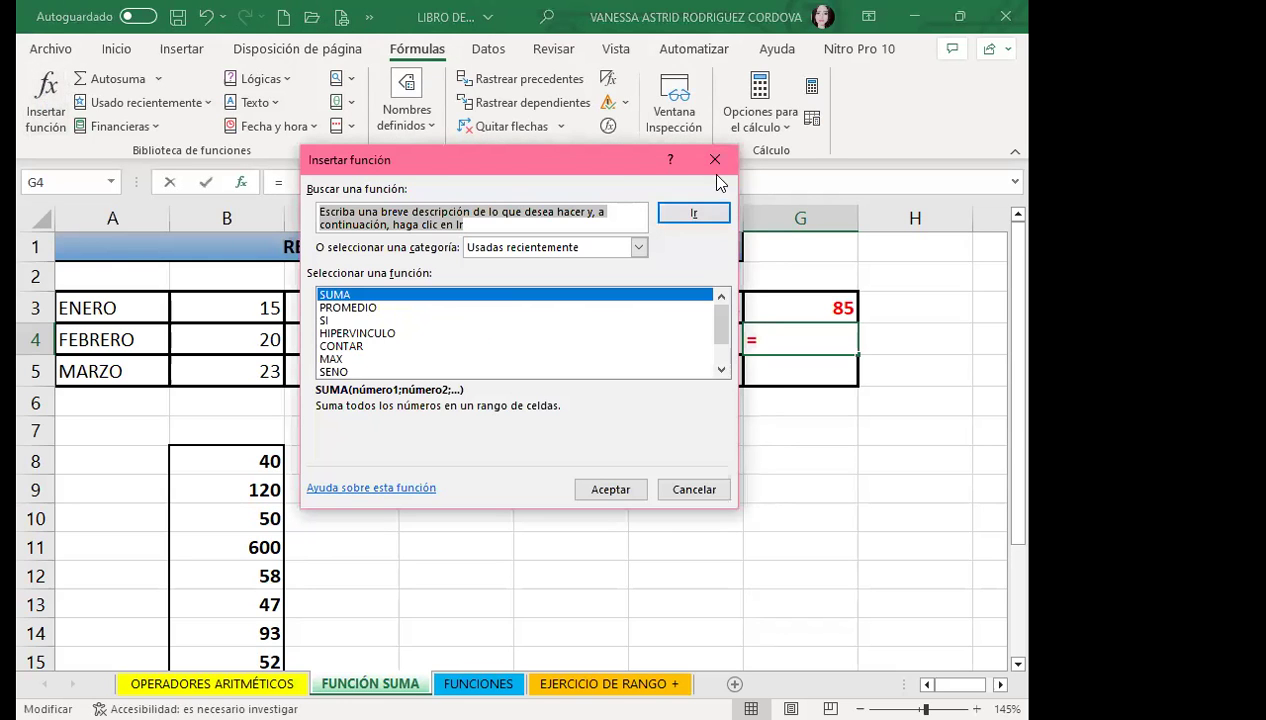
key(Escape)
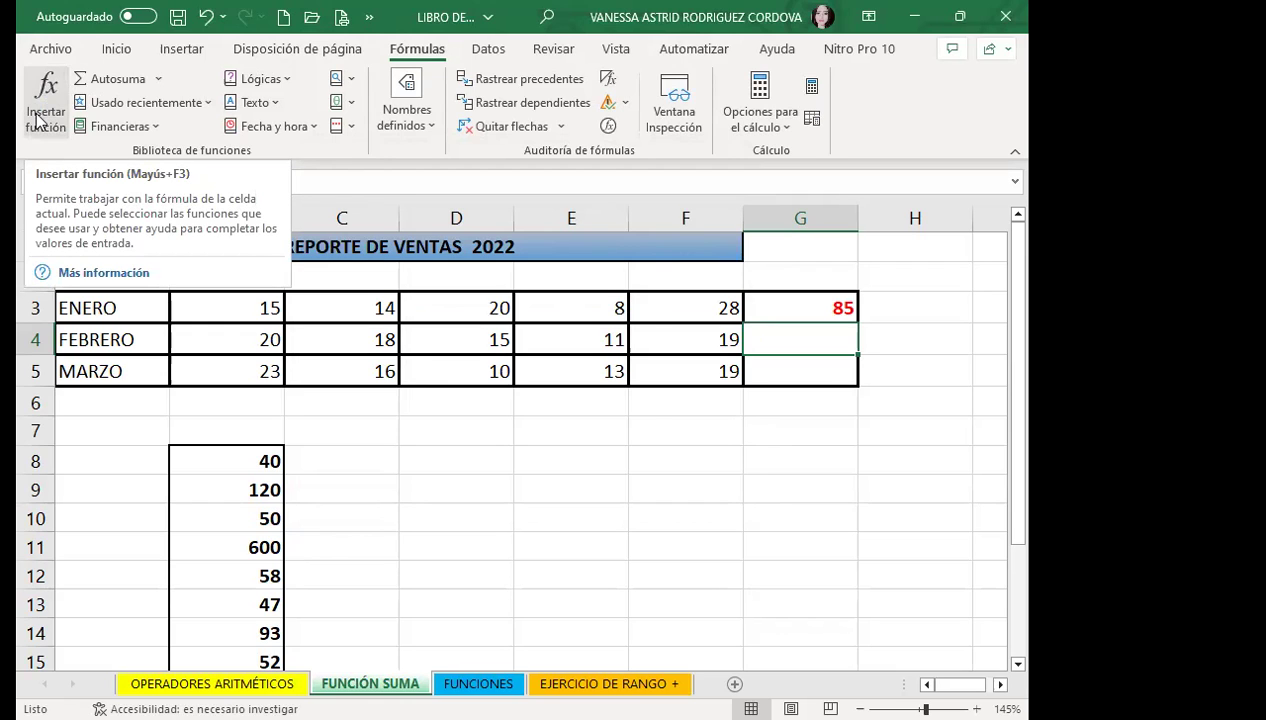
key(F3)
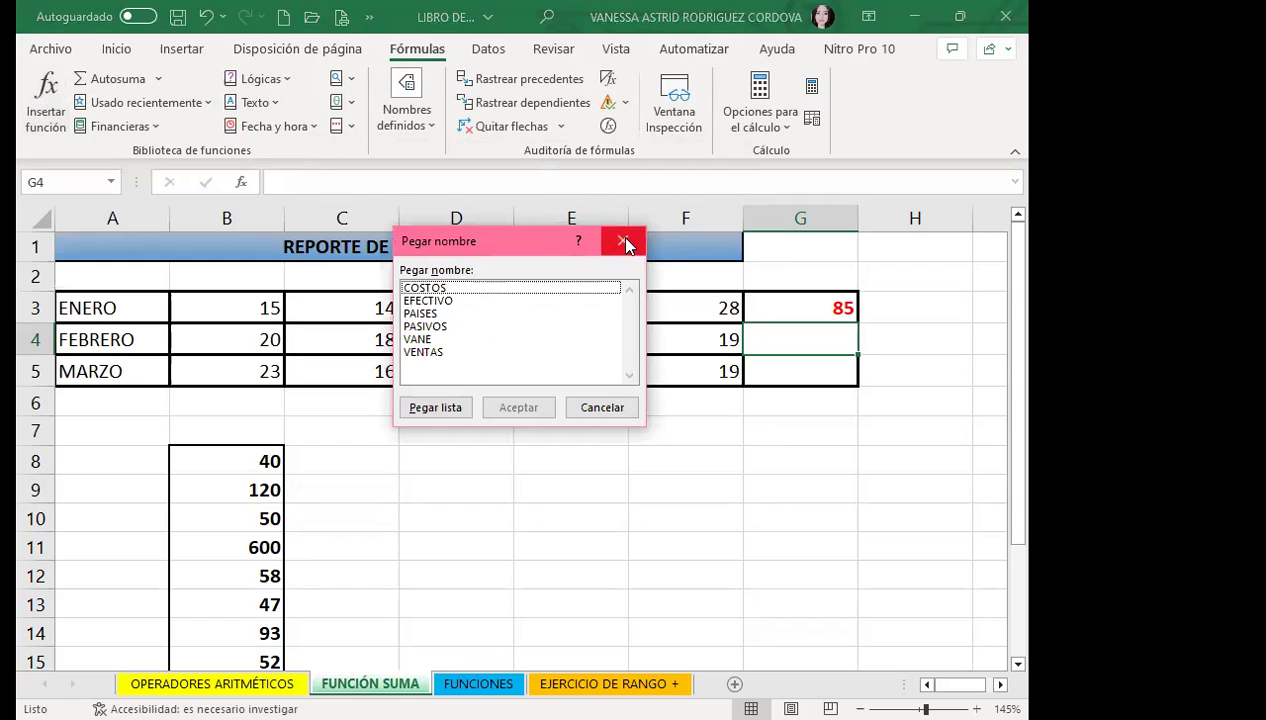
click(626, 241)
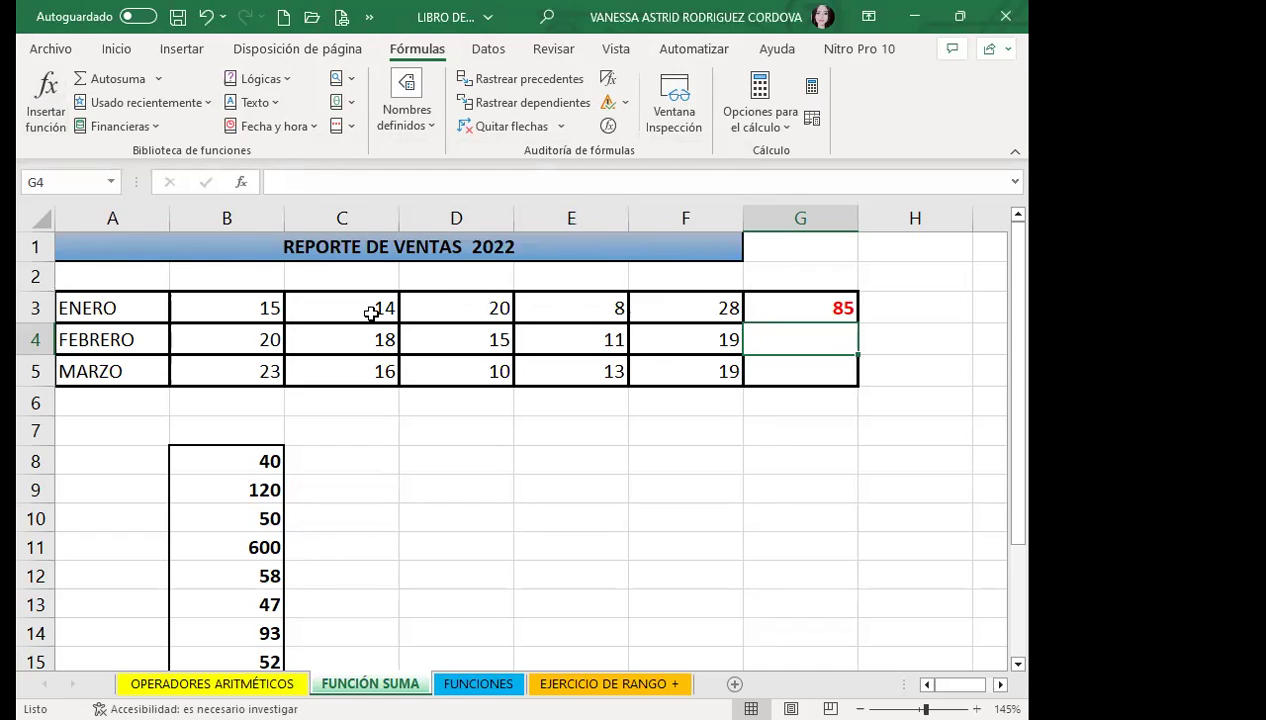
click(46, 85)
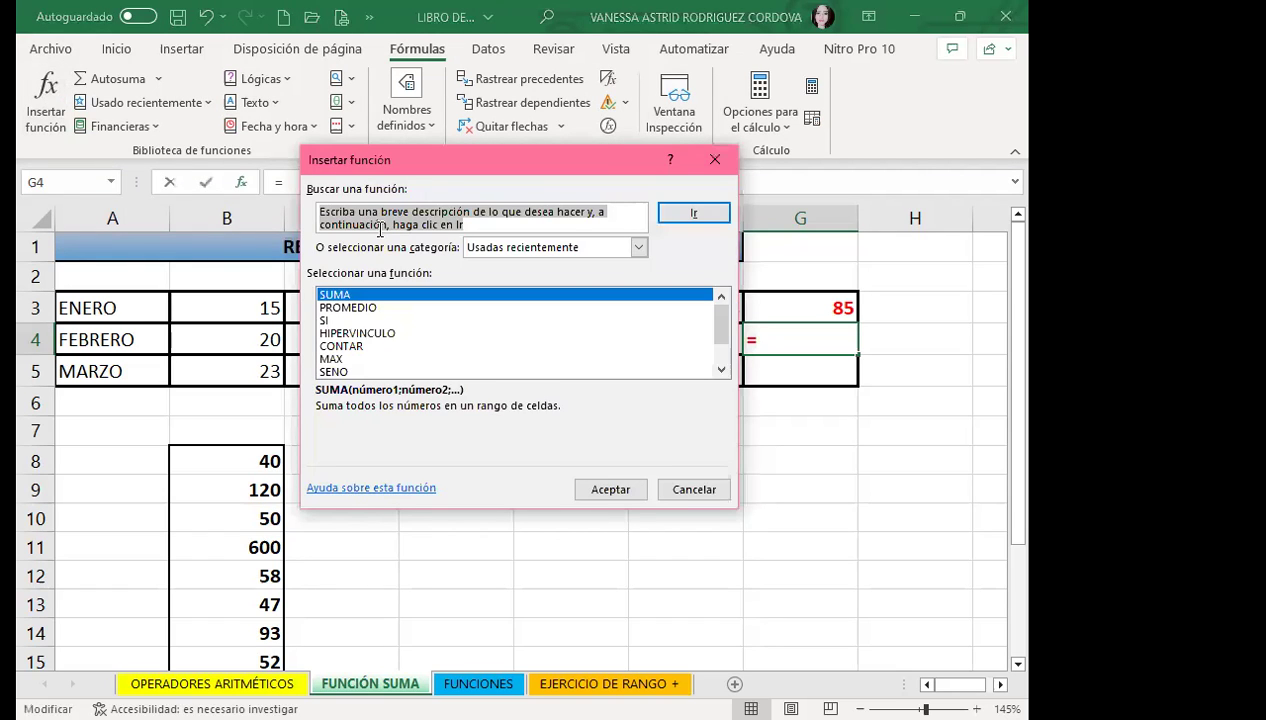
click(716, 163)
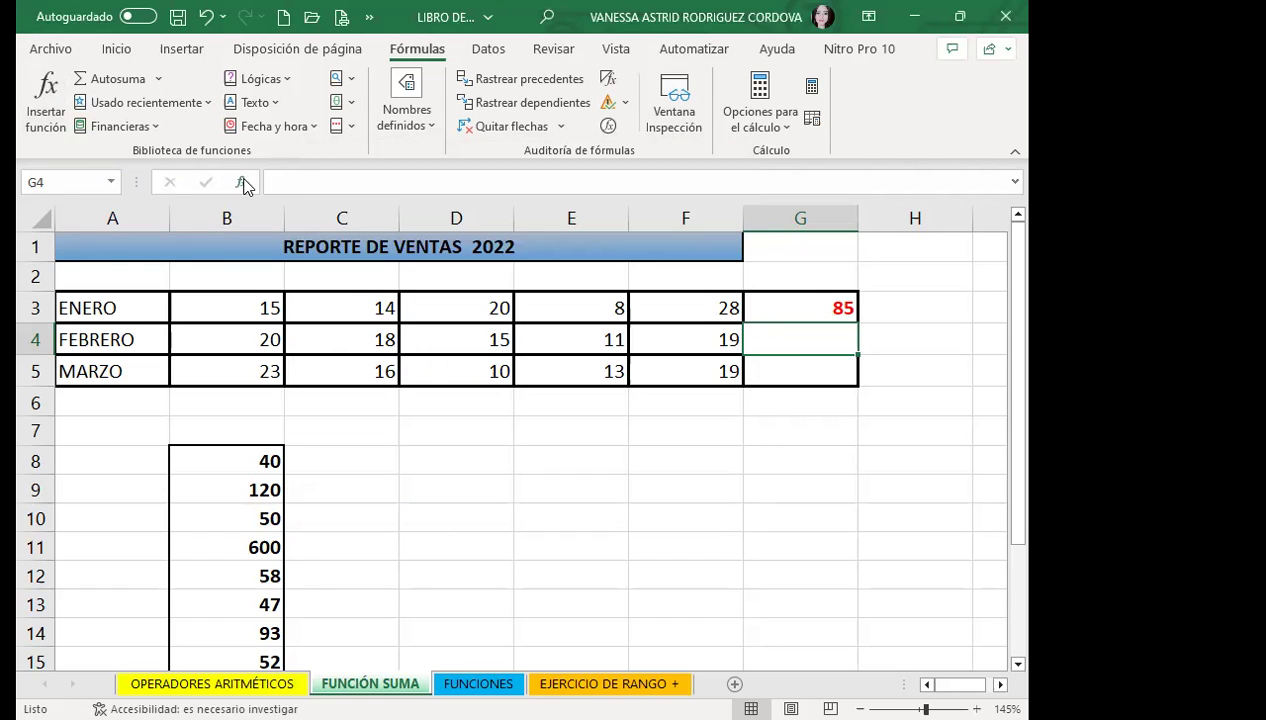
click(243, 184)
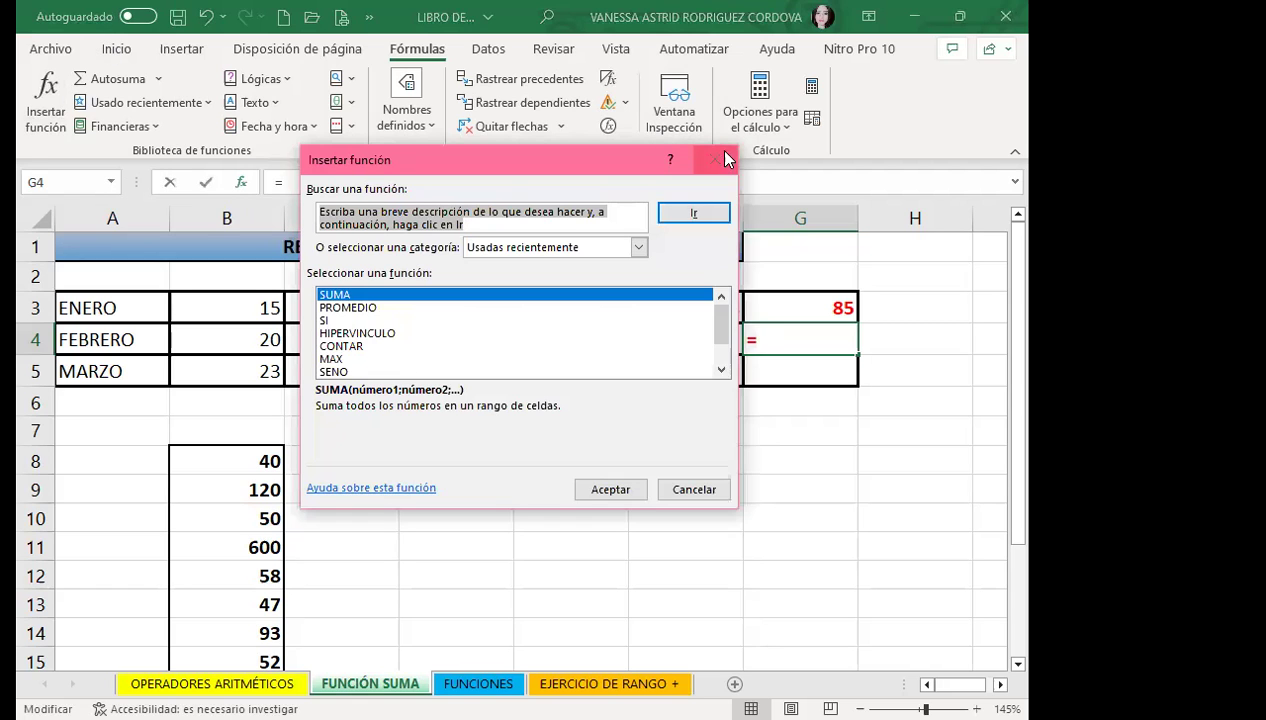
click(686, 162)
click(115, 48)
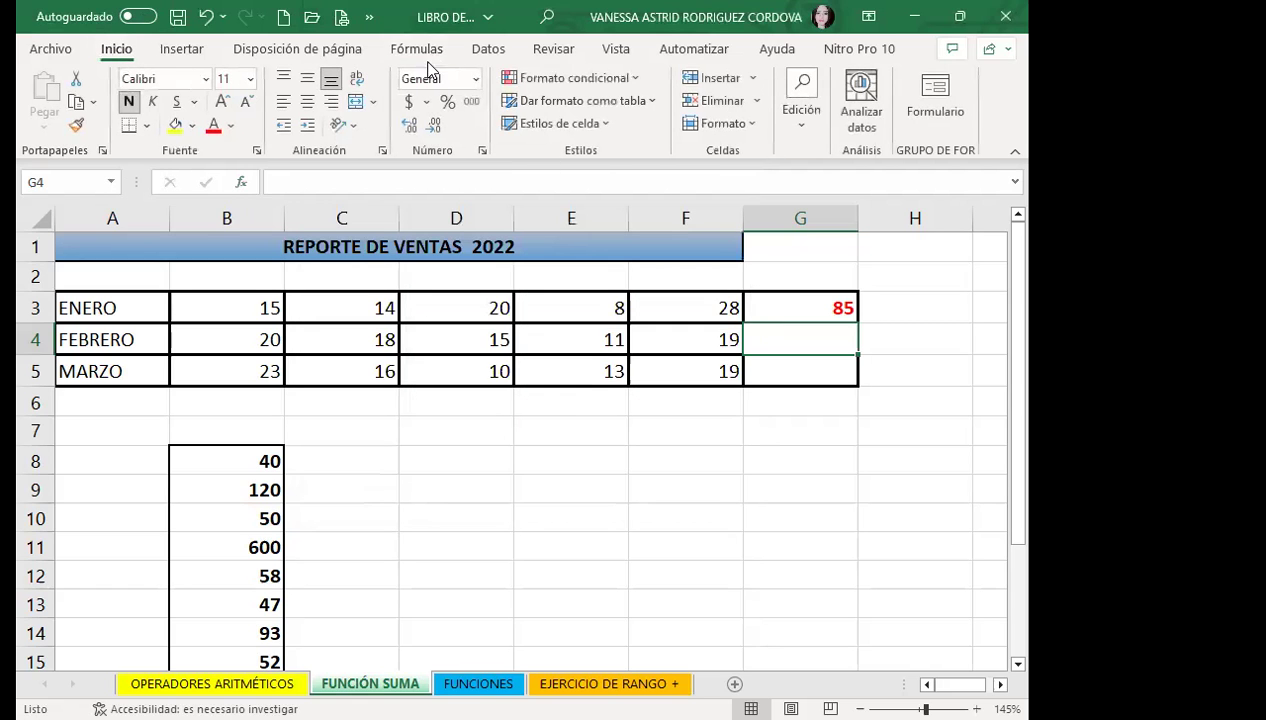
Open the Insertar función dialog for the FEBRERO total in G4, reopening it from Fórmulas.
click(241, 185)
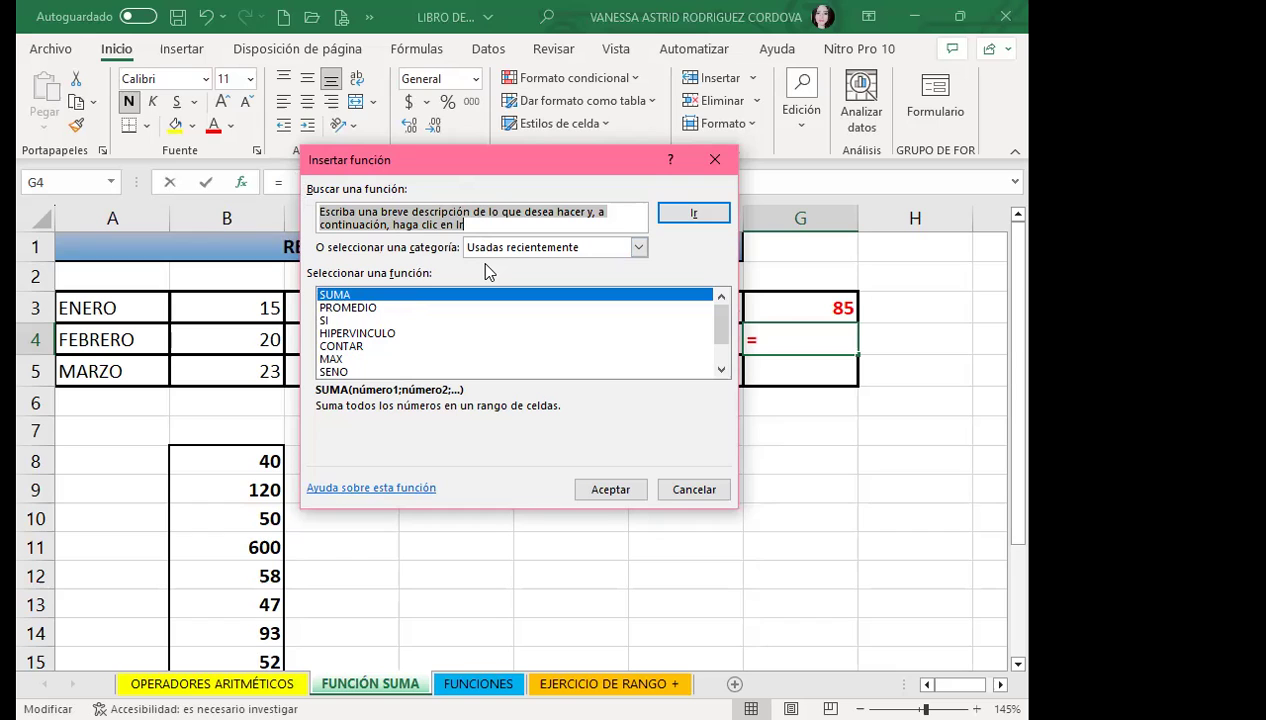
click(716, 162)
click(417, 49)
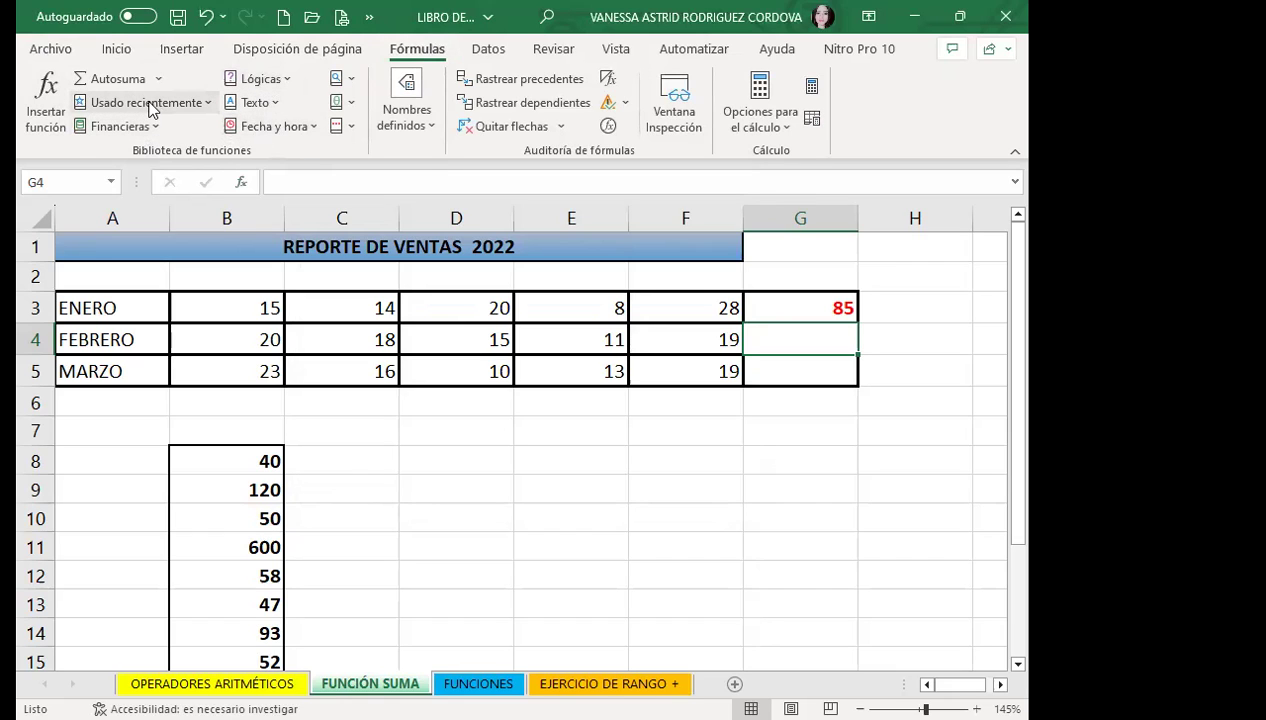
click(42, 100)
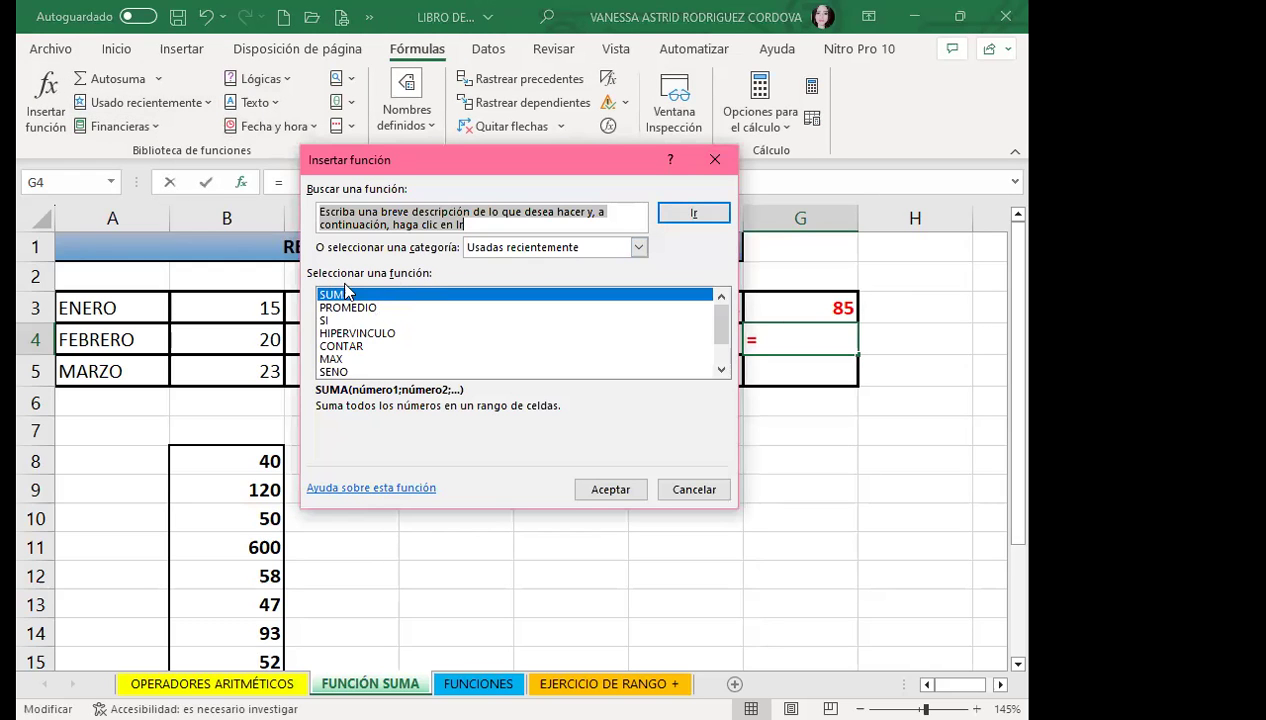
Pick SUMA from the Matemáticas y trigonométricas category, so its arguments propose B4:F4 (83).
click(639, 250)
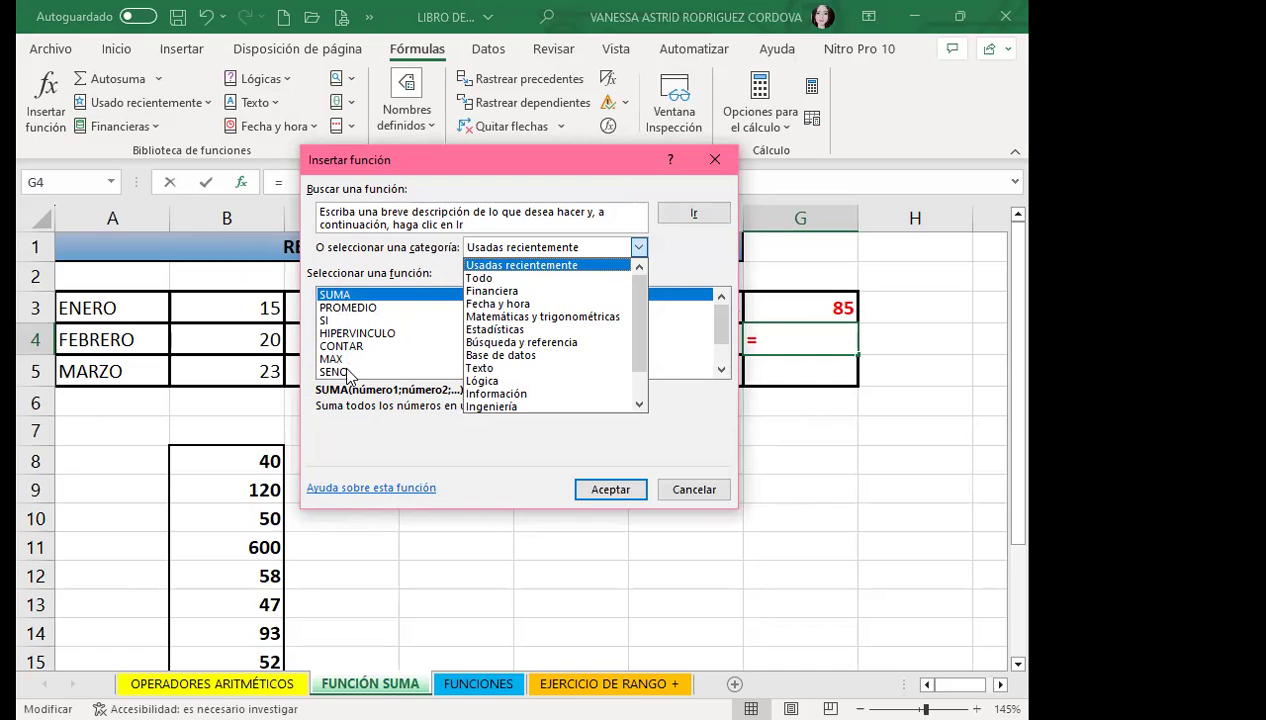
click(491, 280)
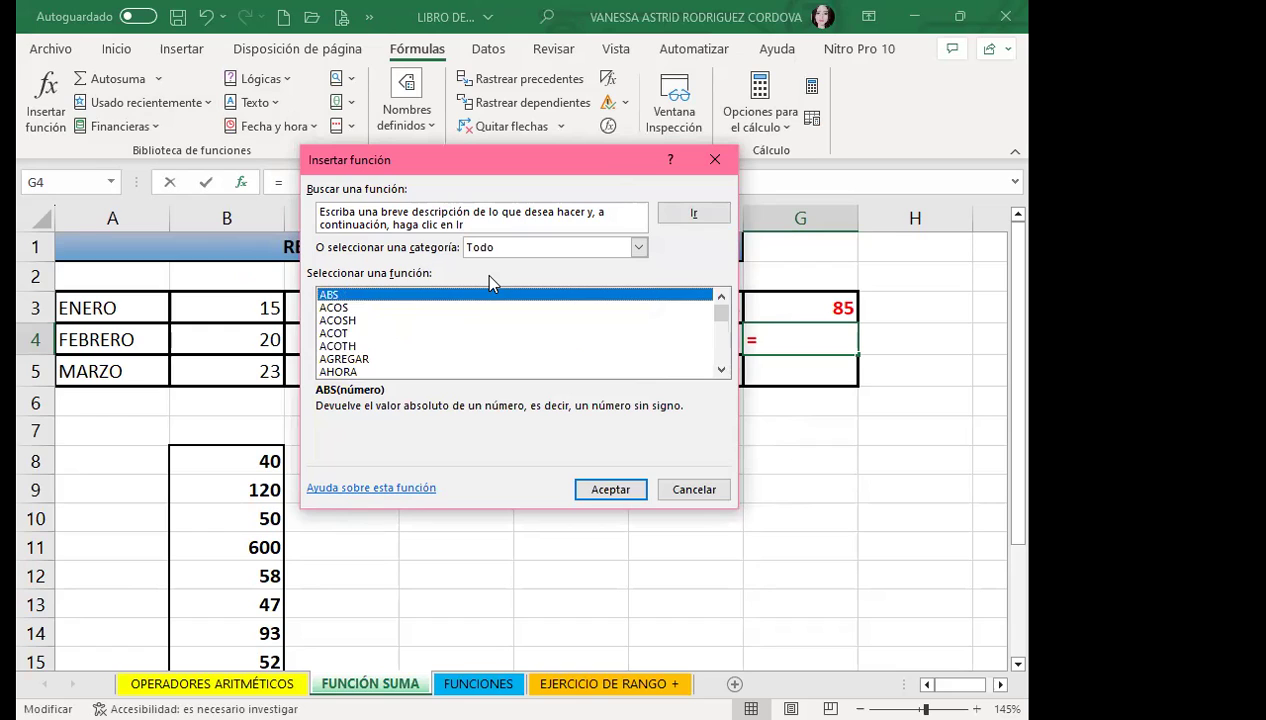
click(639, 247)
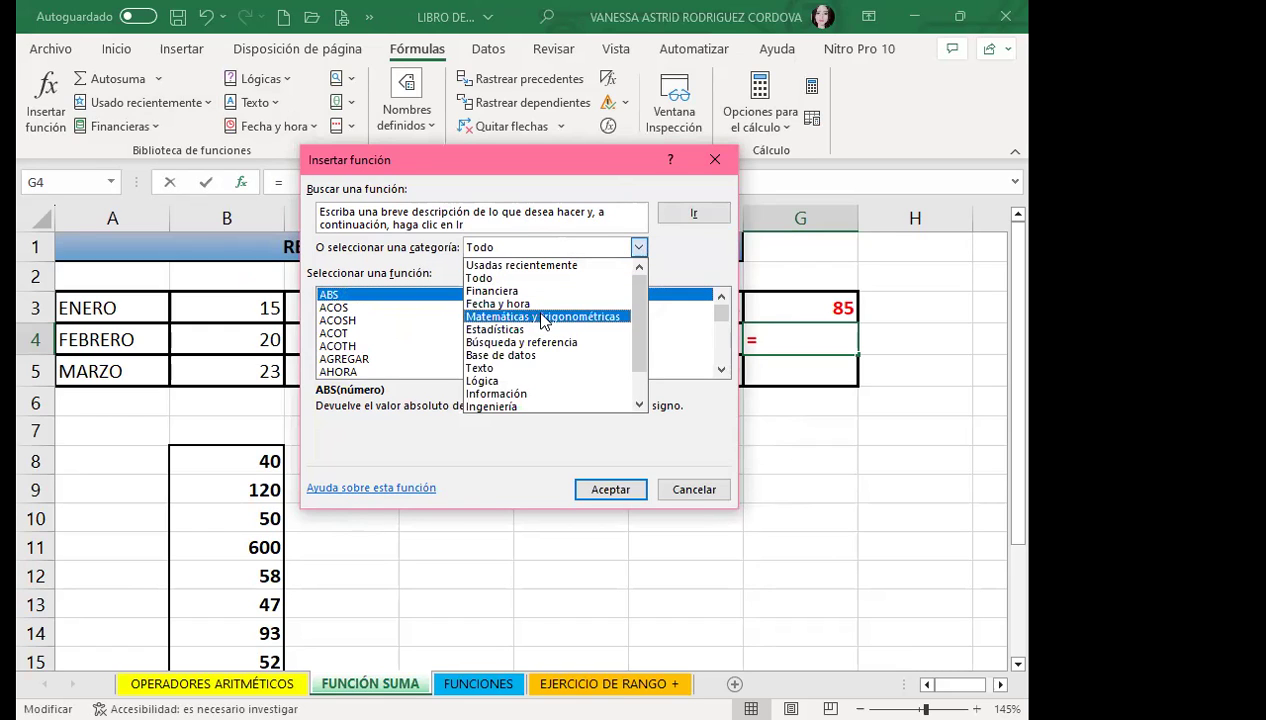
click(543, 317)
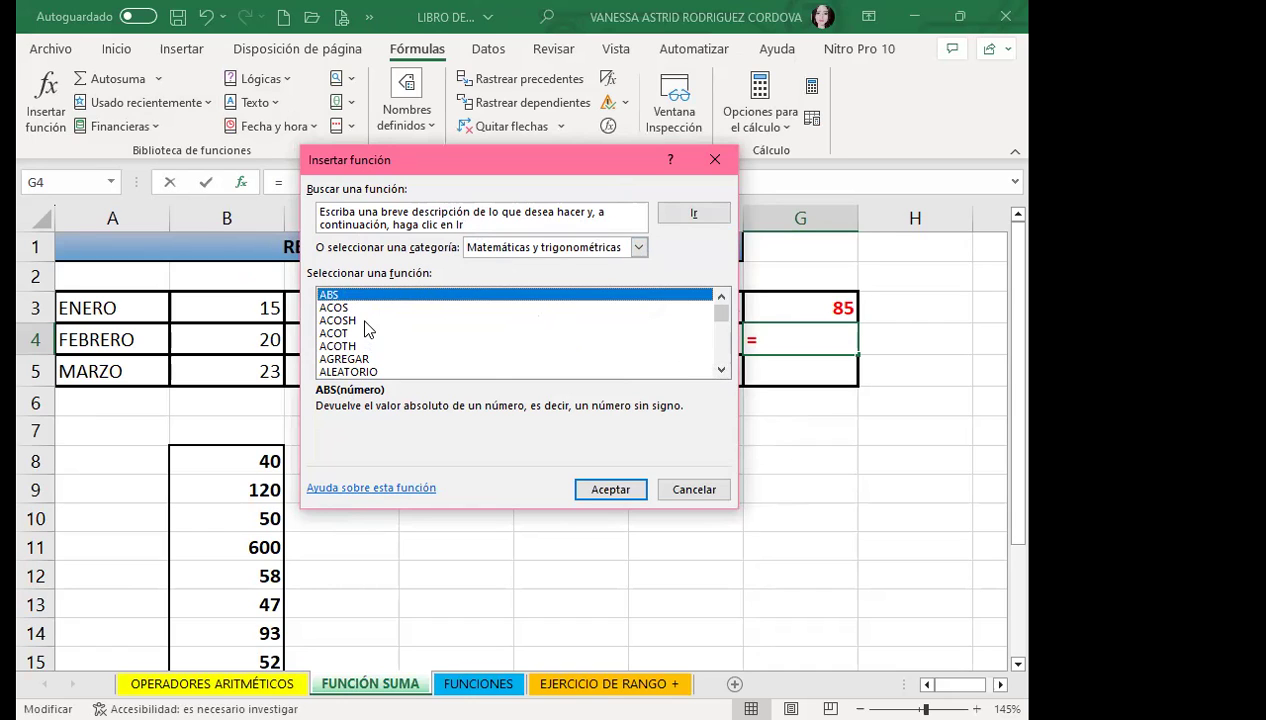
key(s)
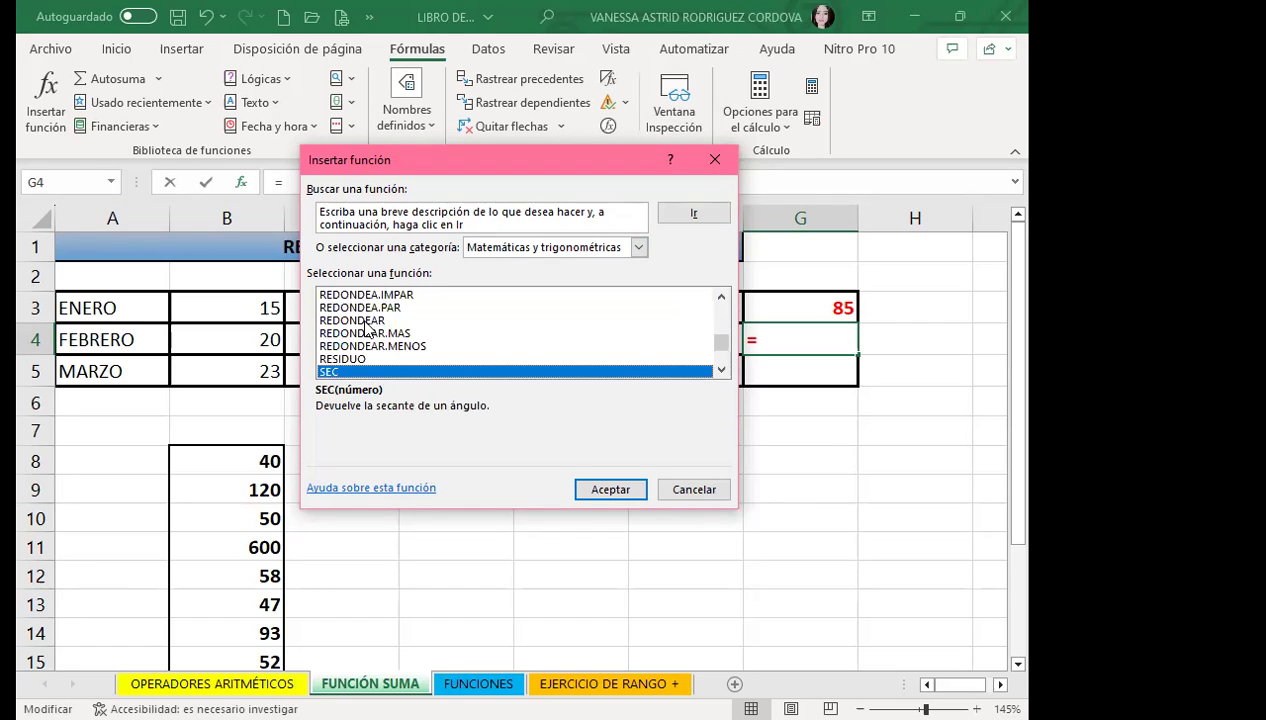
scroll(368, 320, down, 1)
scroll(372, 318, down, 1)
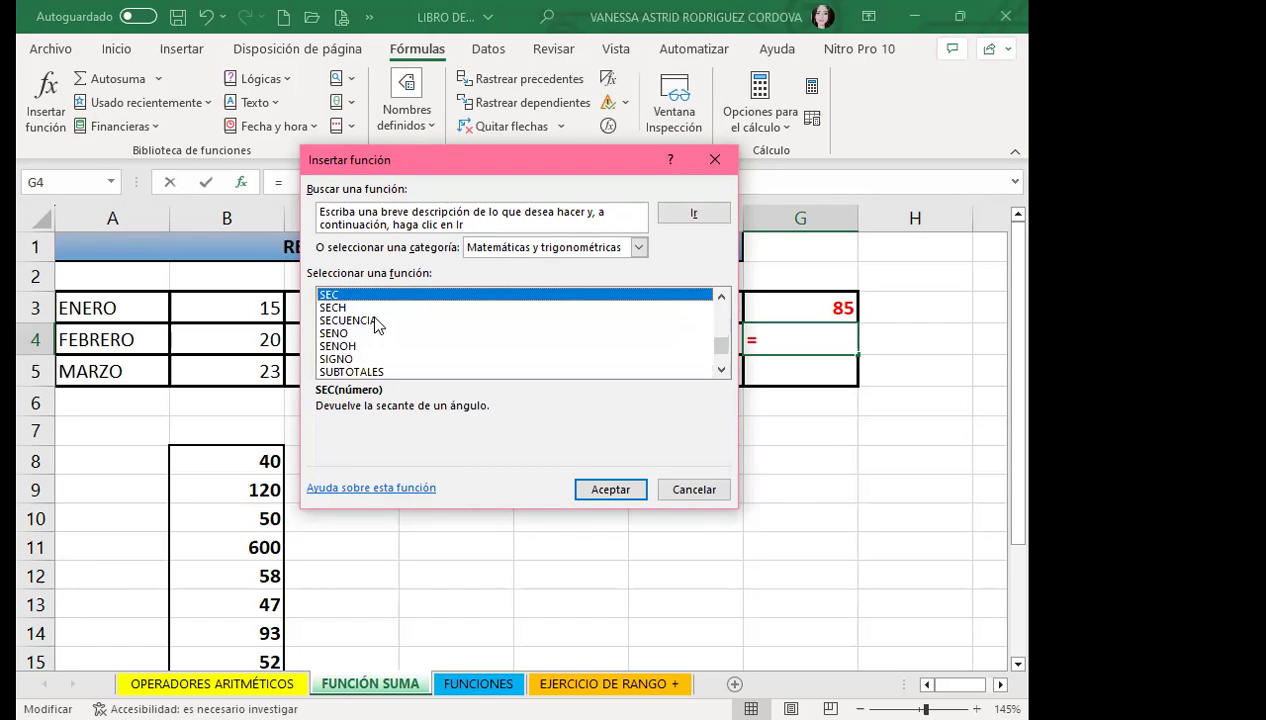
scroll(375, 323, down, 1)
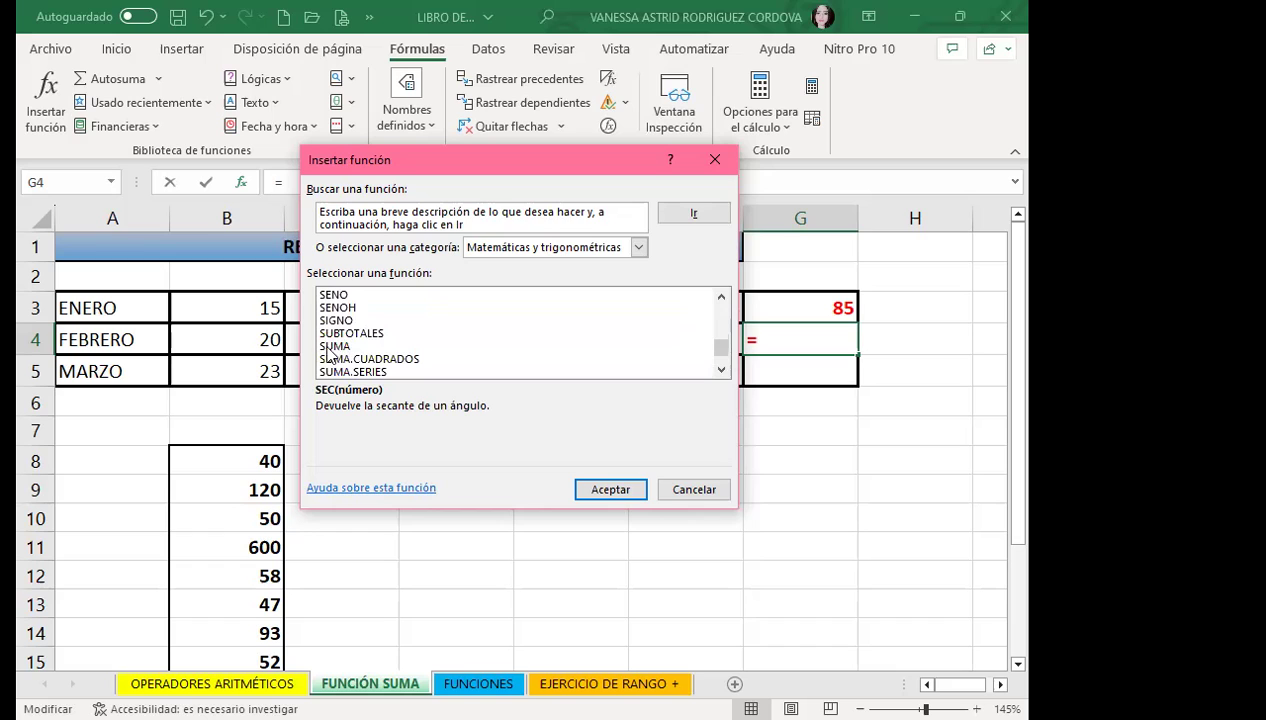
click(334, 347)
click(616, 491)
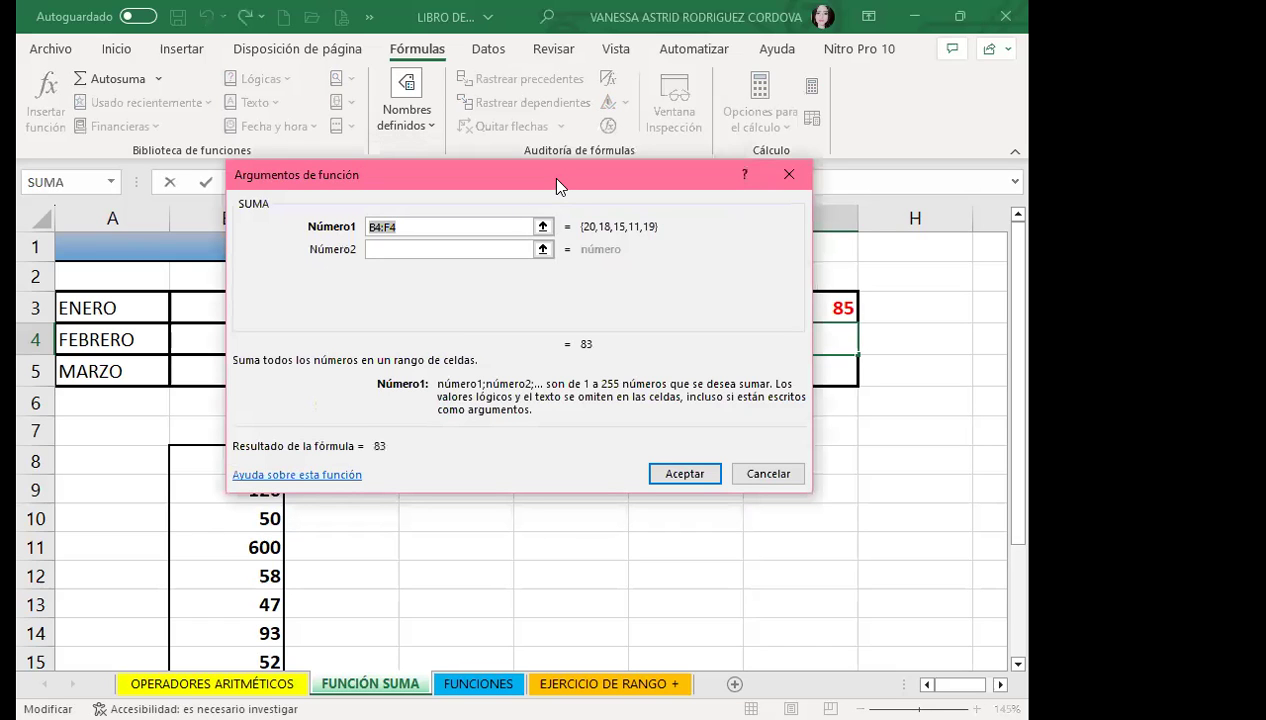
Accept =SUMA(B4:F4) so G4 shows the FEBRERO total of 83.
drag(557, 180, 445, 152)
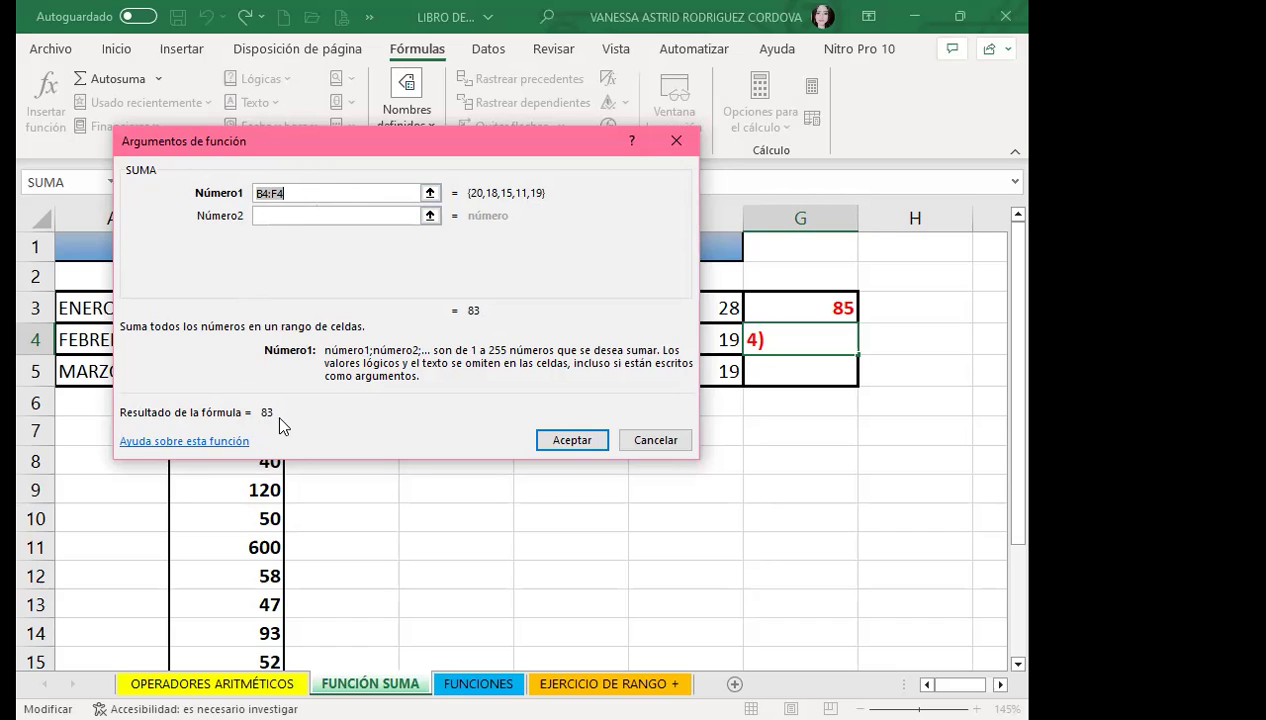
click(572, 440)
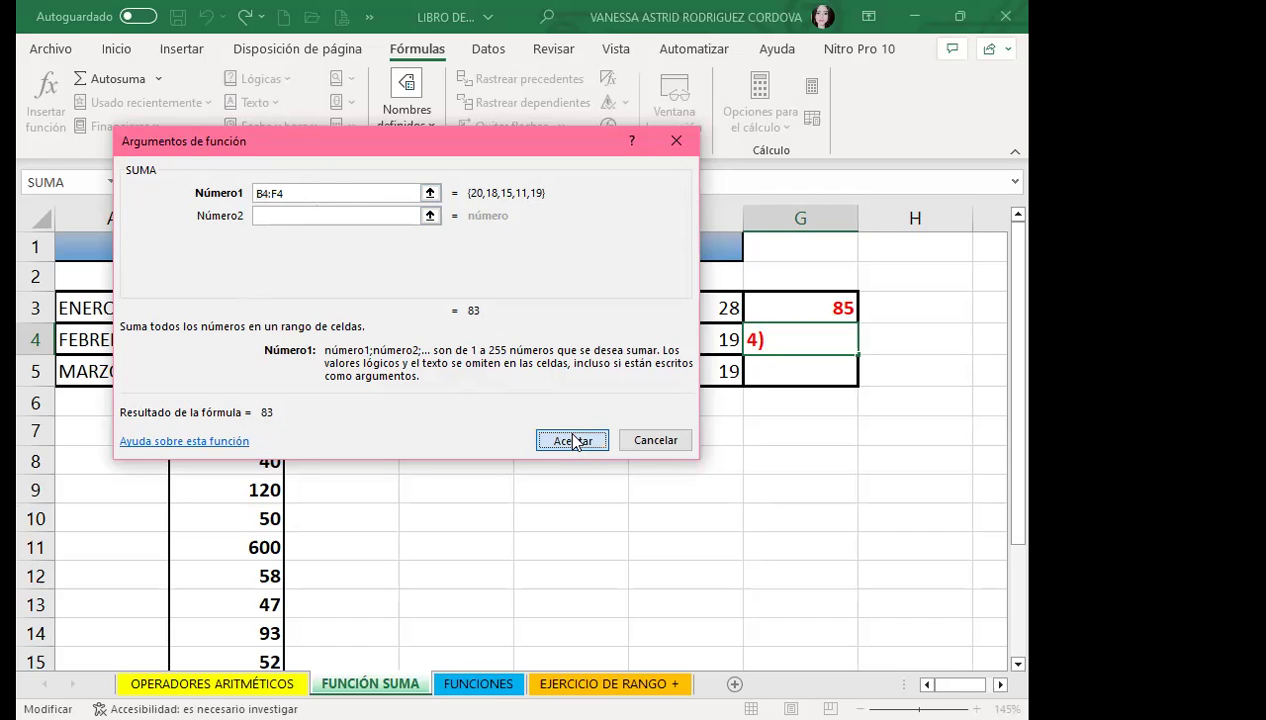
click(782, 304)
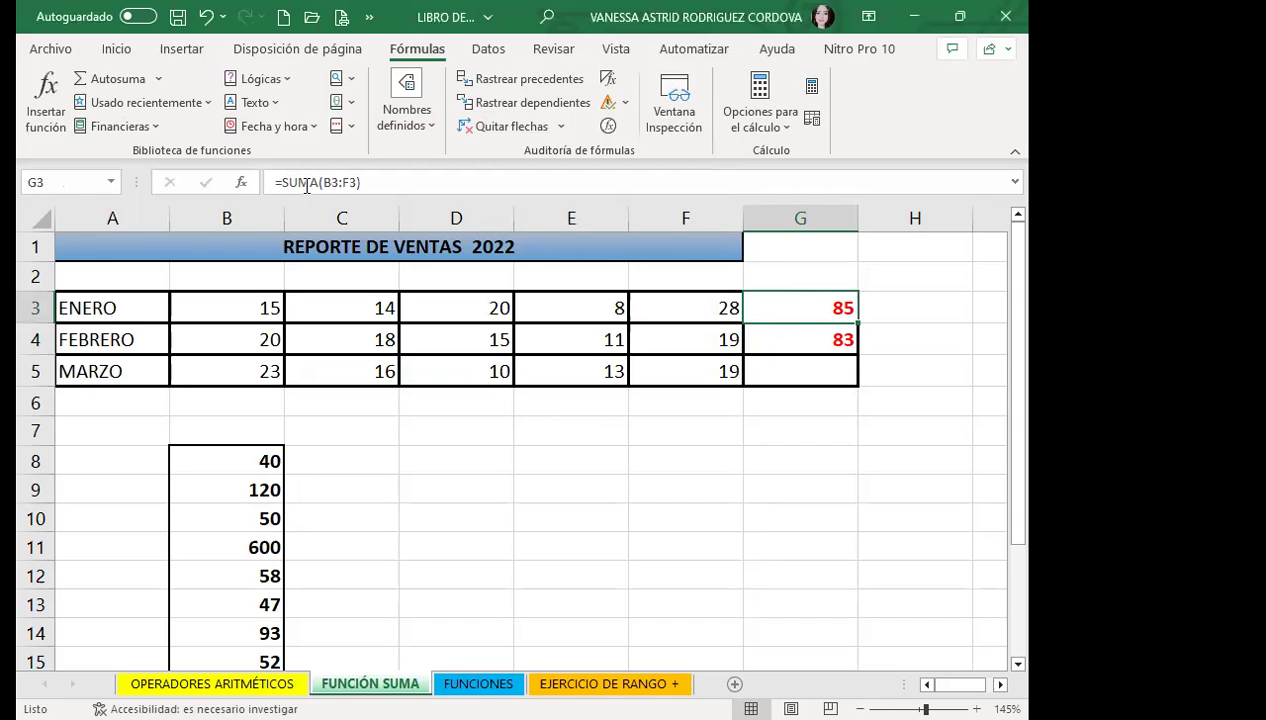
click(779, 333)
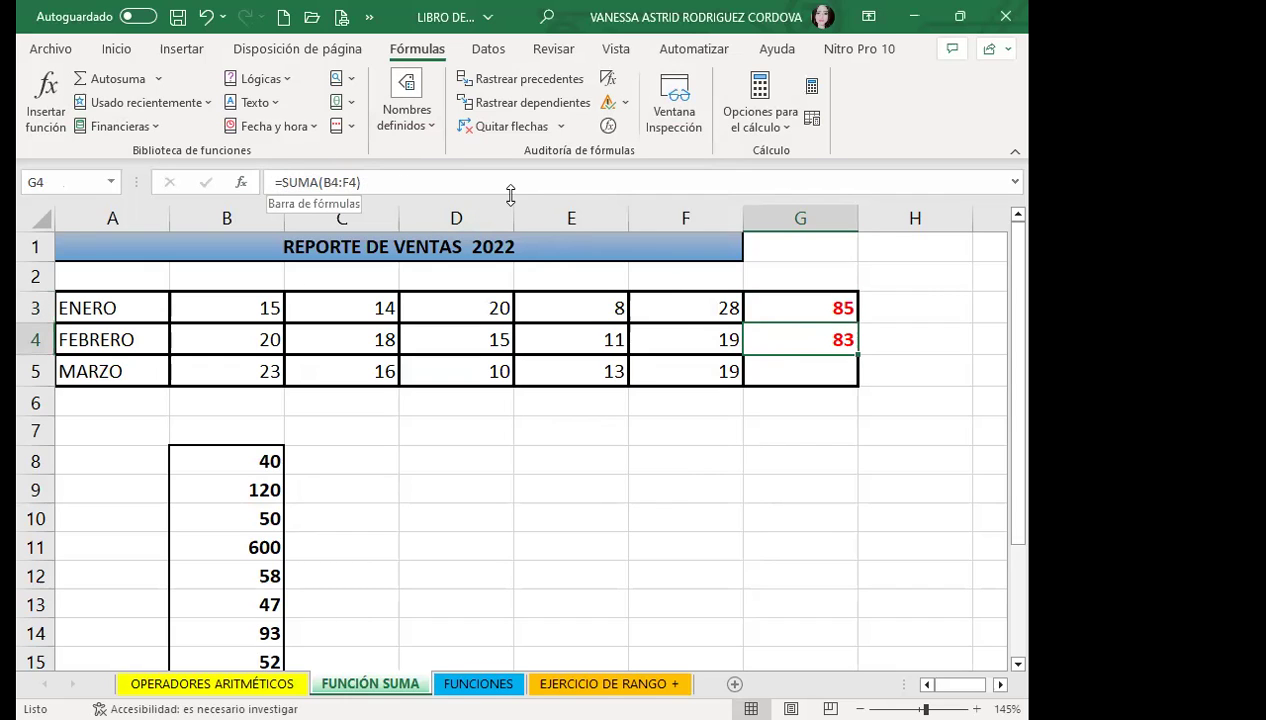
click(785, 371)
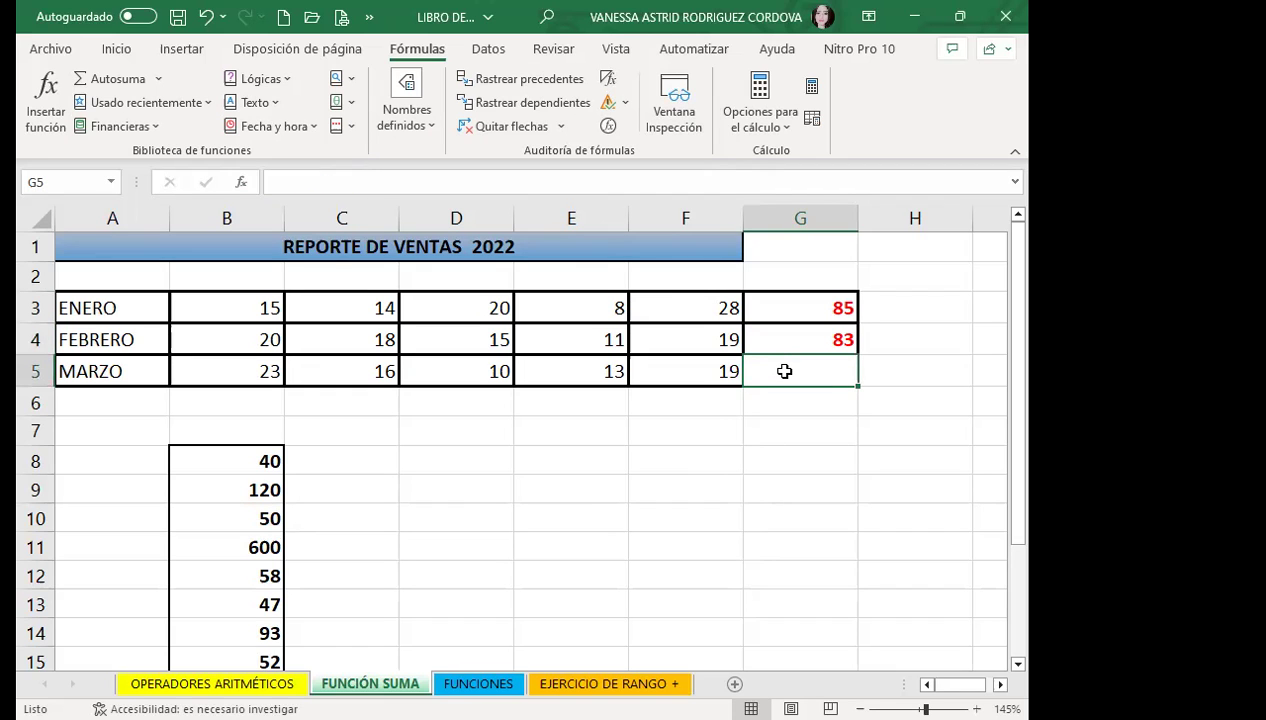
Begin =sum in G5 and accept the suggested SUMA function for the MARZO total.
text(=)
key(BackSpace)
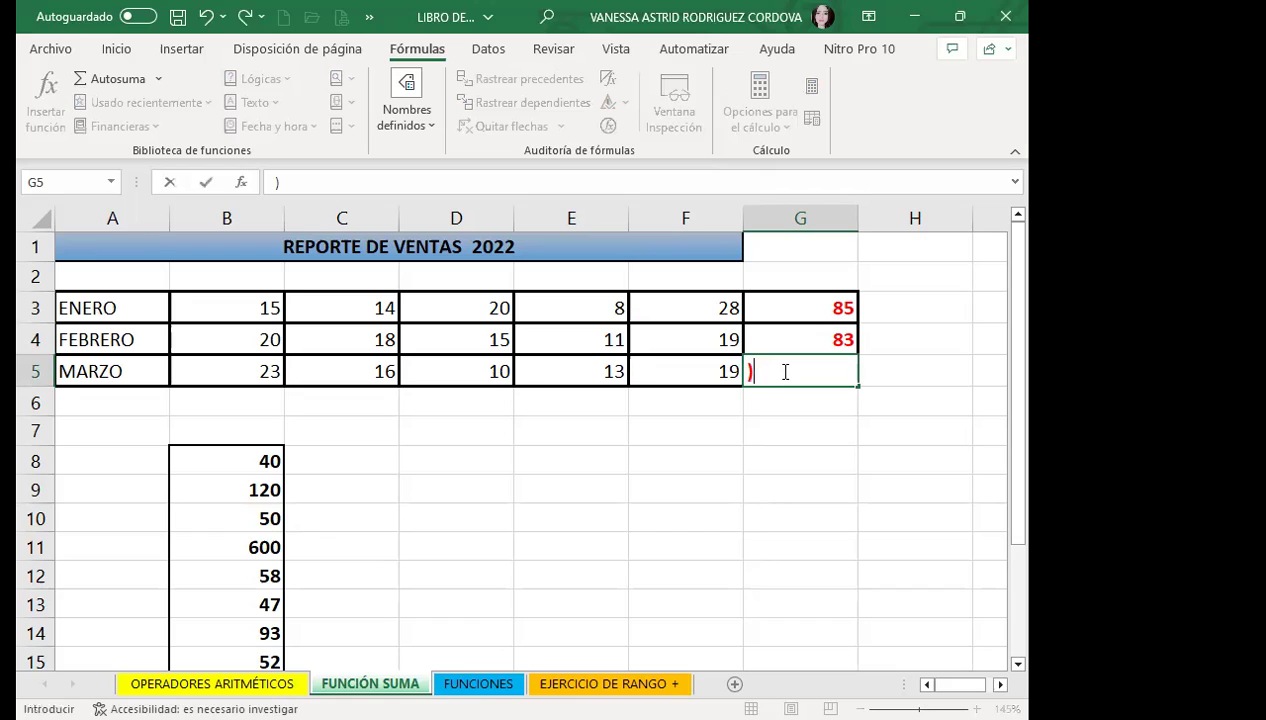
text(=)
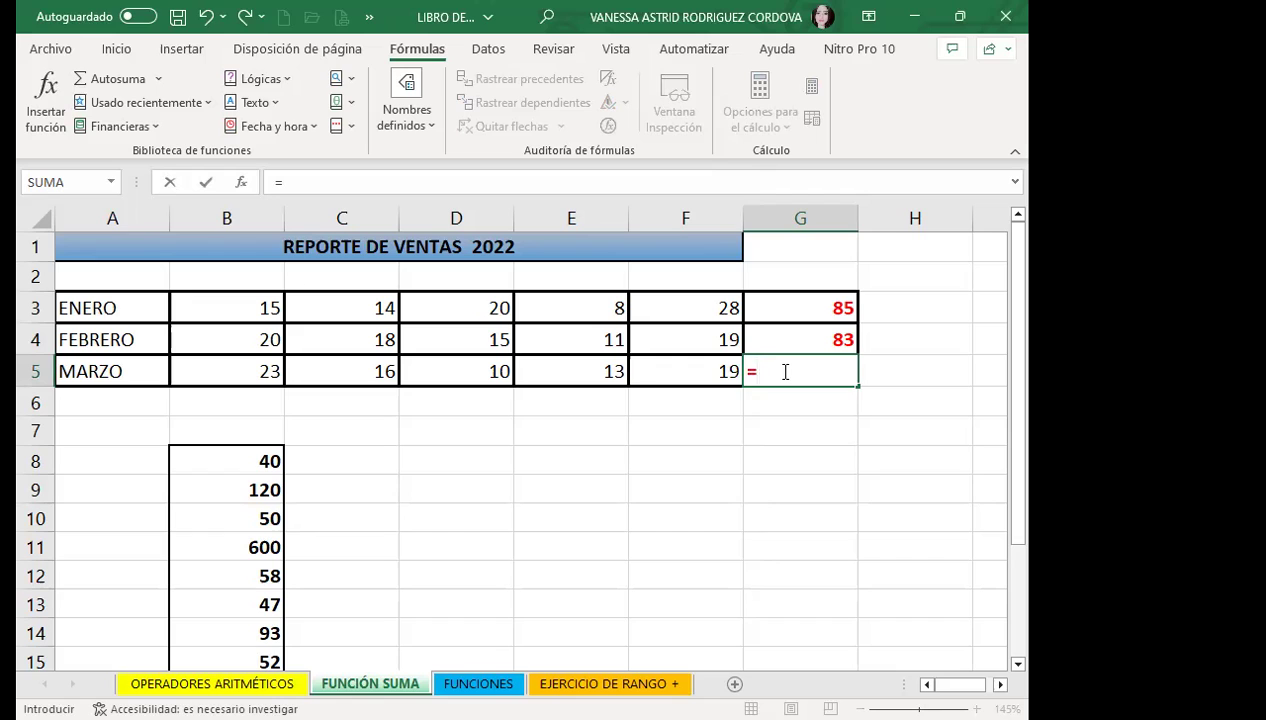
text(s)
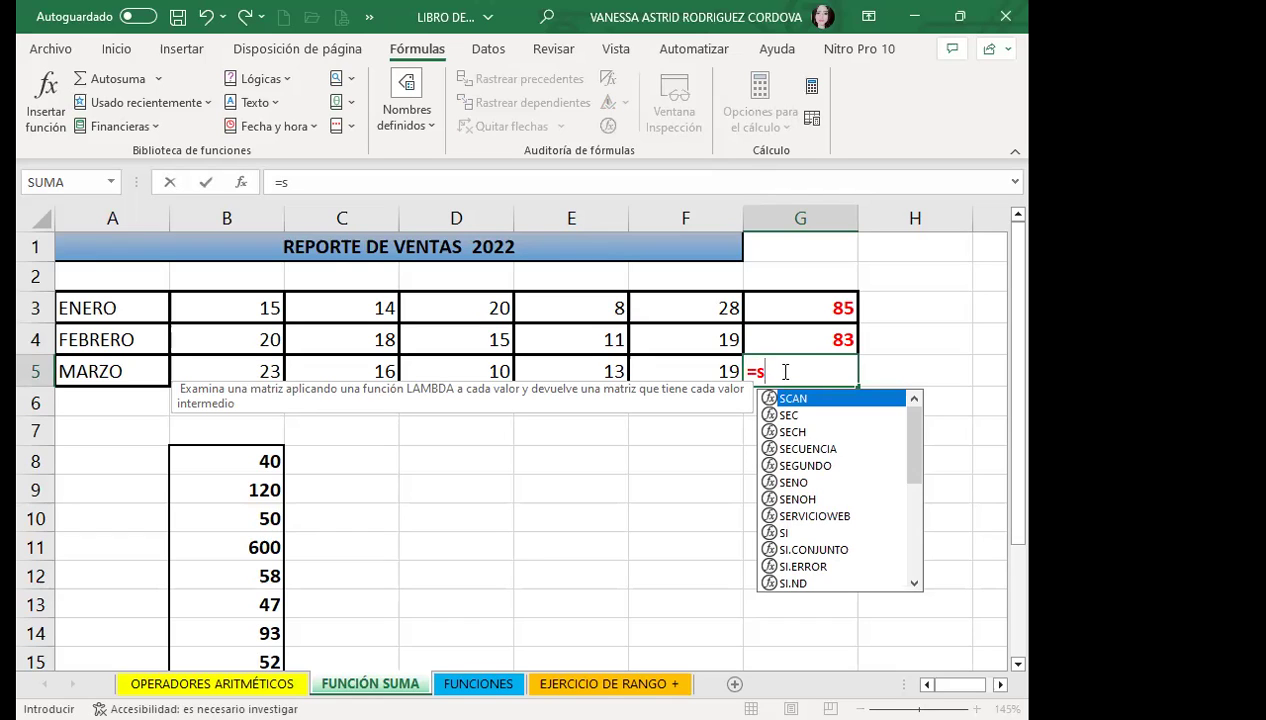
text(um)
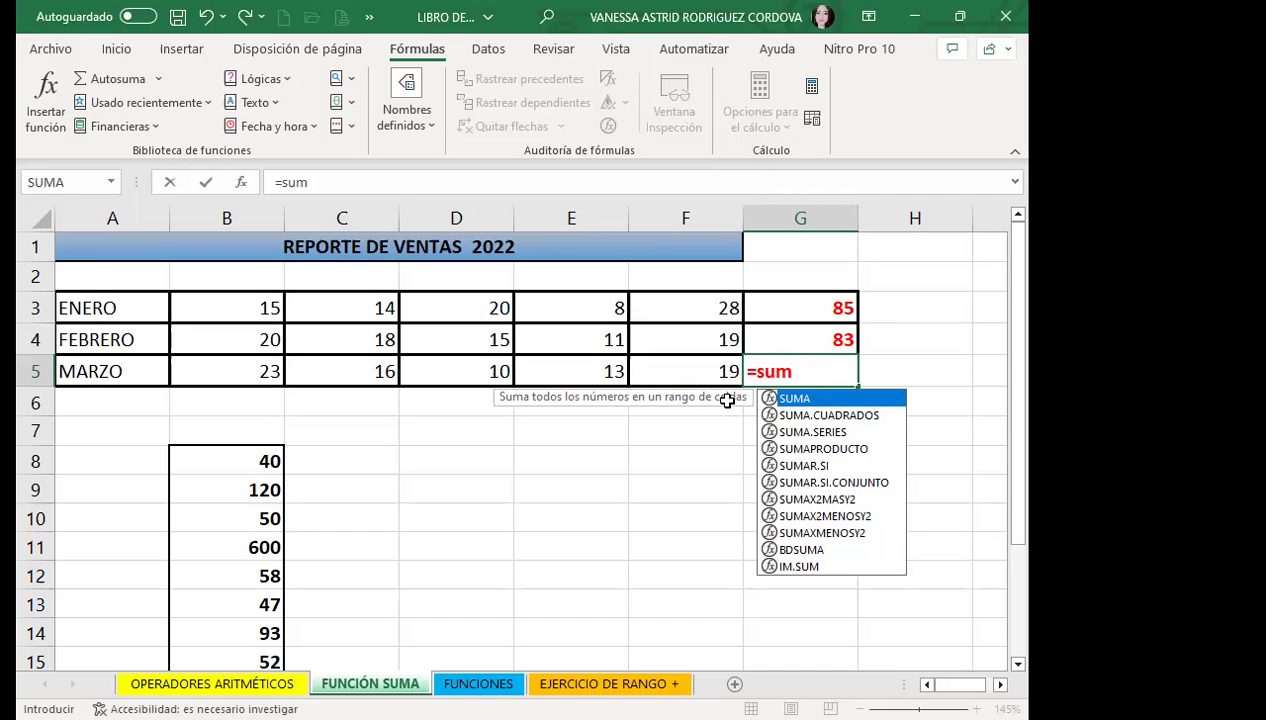
key(Tab)
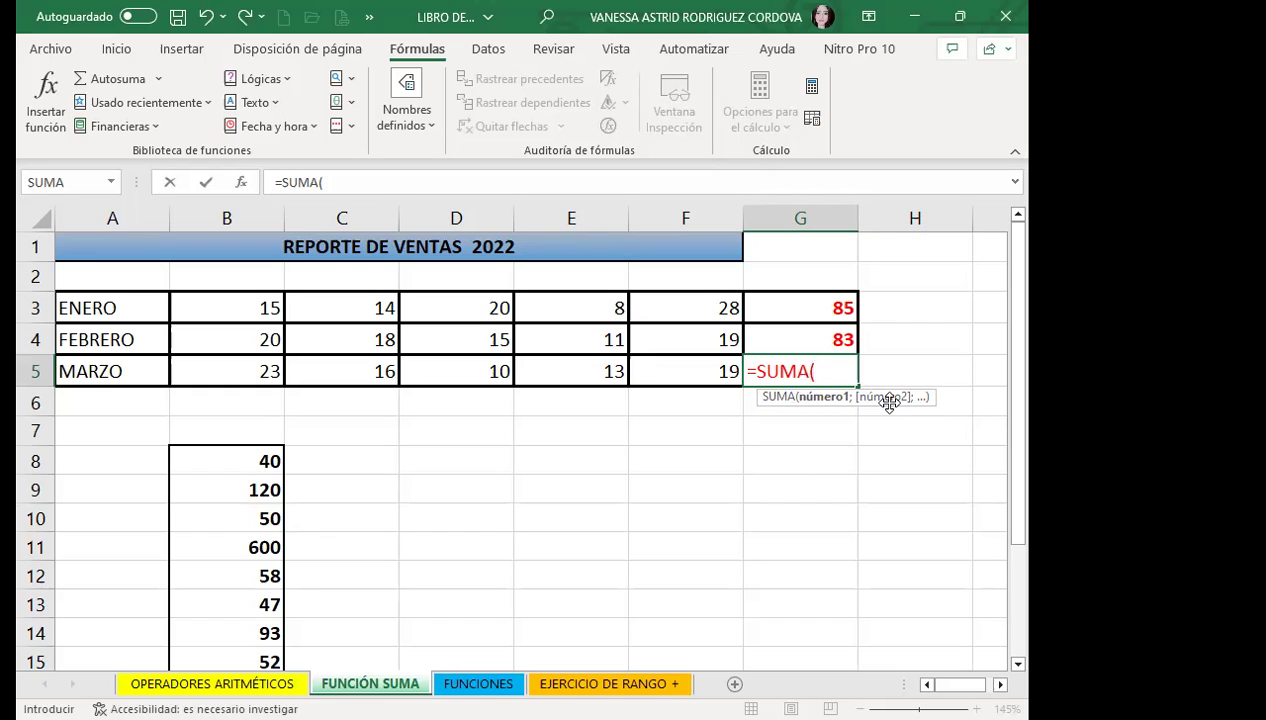
Complete G5 as =SUMA(B5:F5) so the MARZO total shows 81.
click(245, 375)
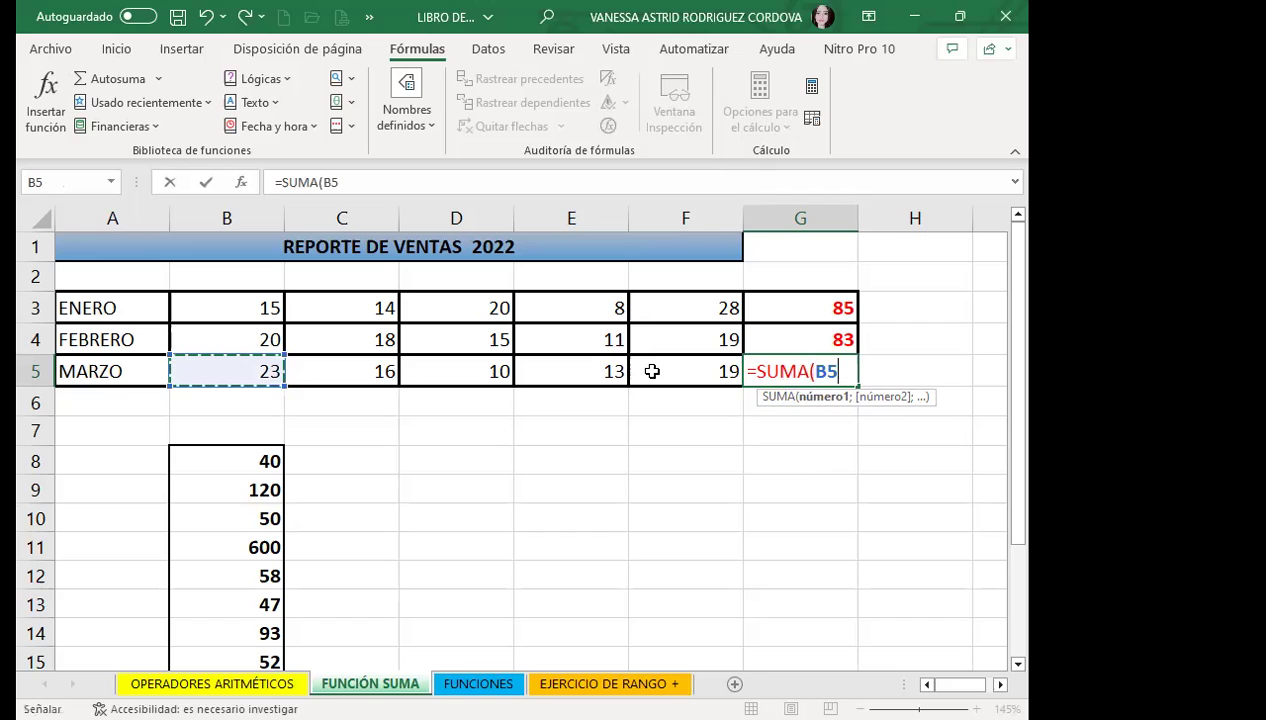
drag(245, 371, 651, 371)
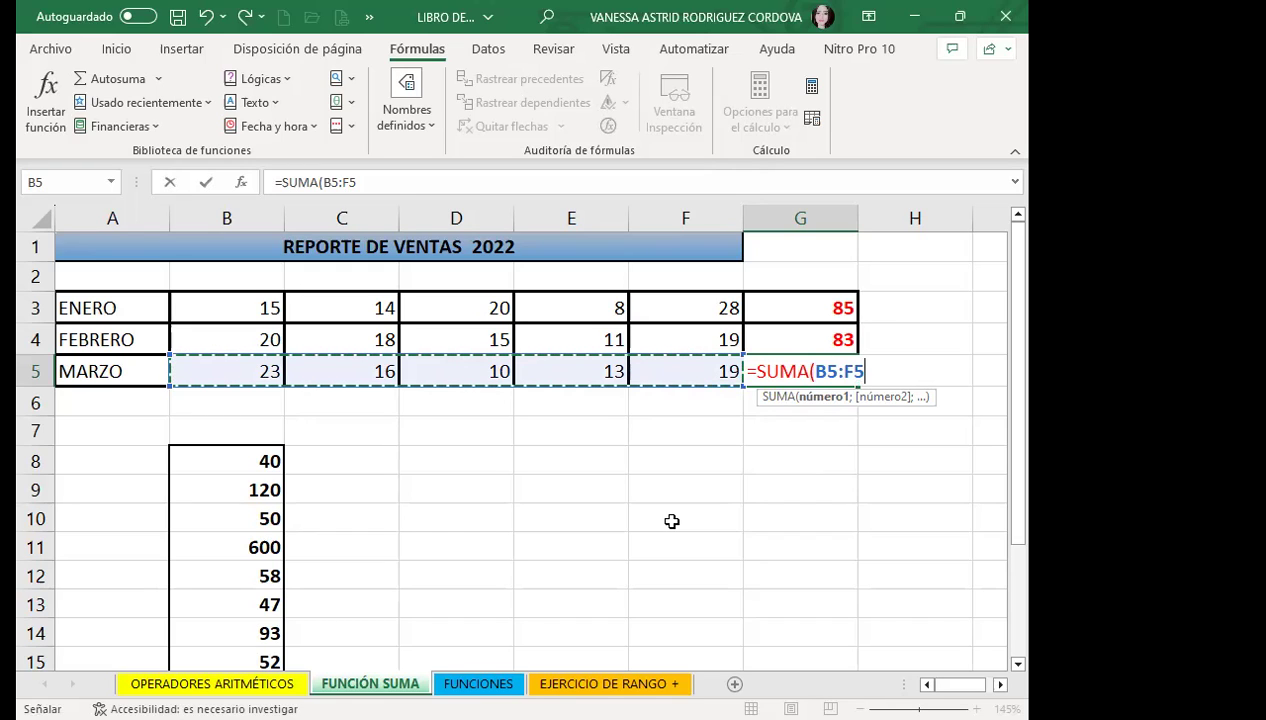
key(Return)
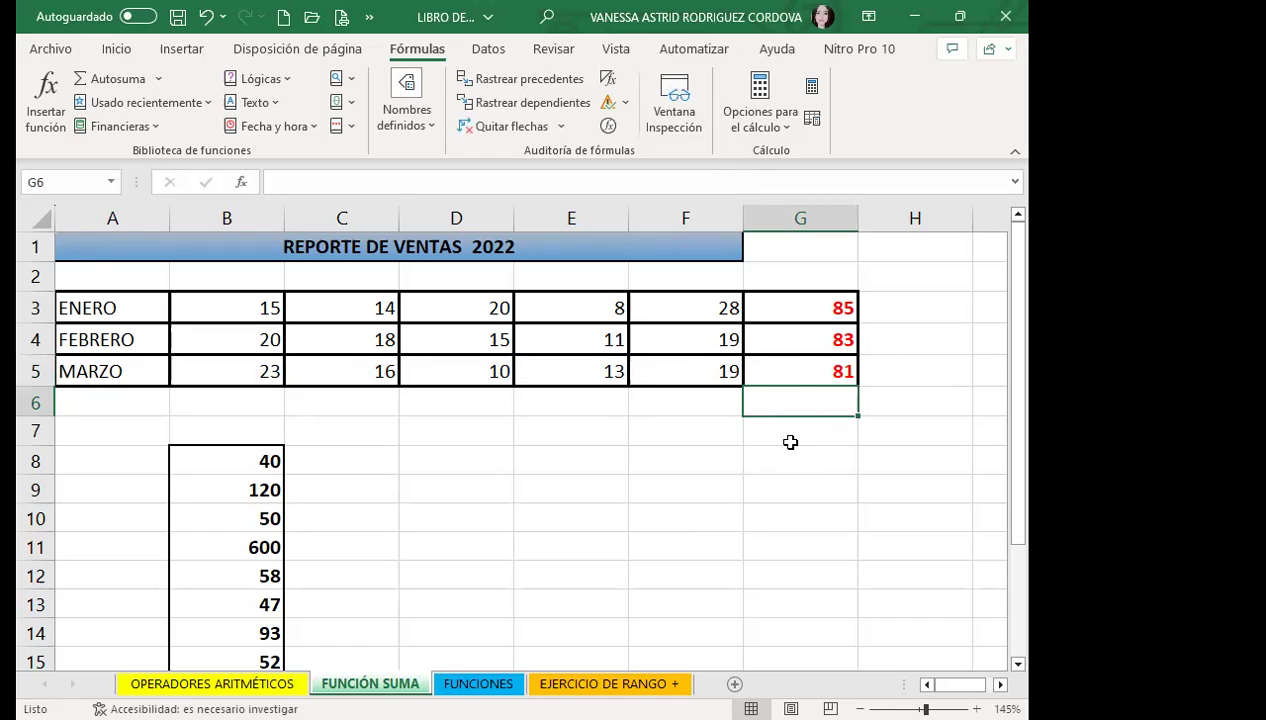
Check the G3:G5 formulas, select them to read their 249 sum, and scroll to TOTAL.
click(792, 369)
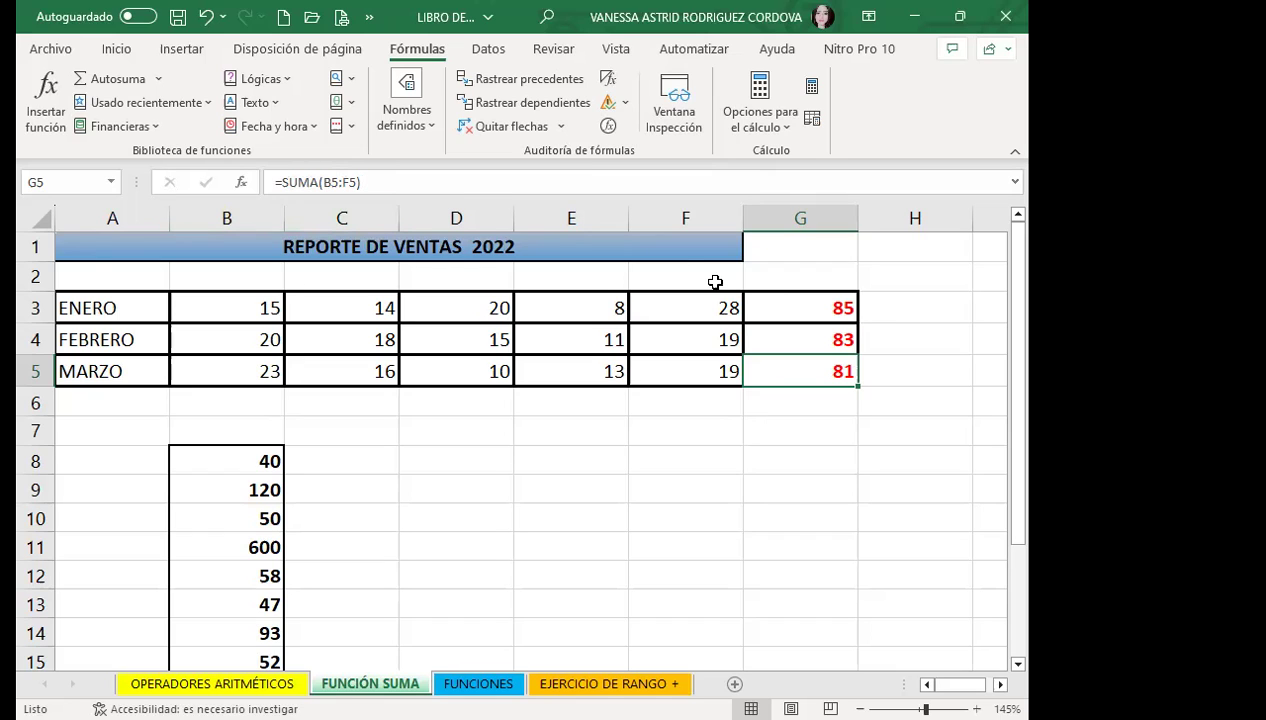
click(776, 302)
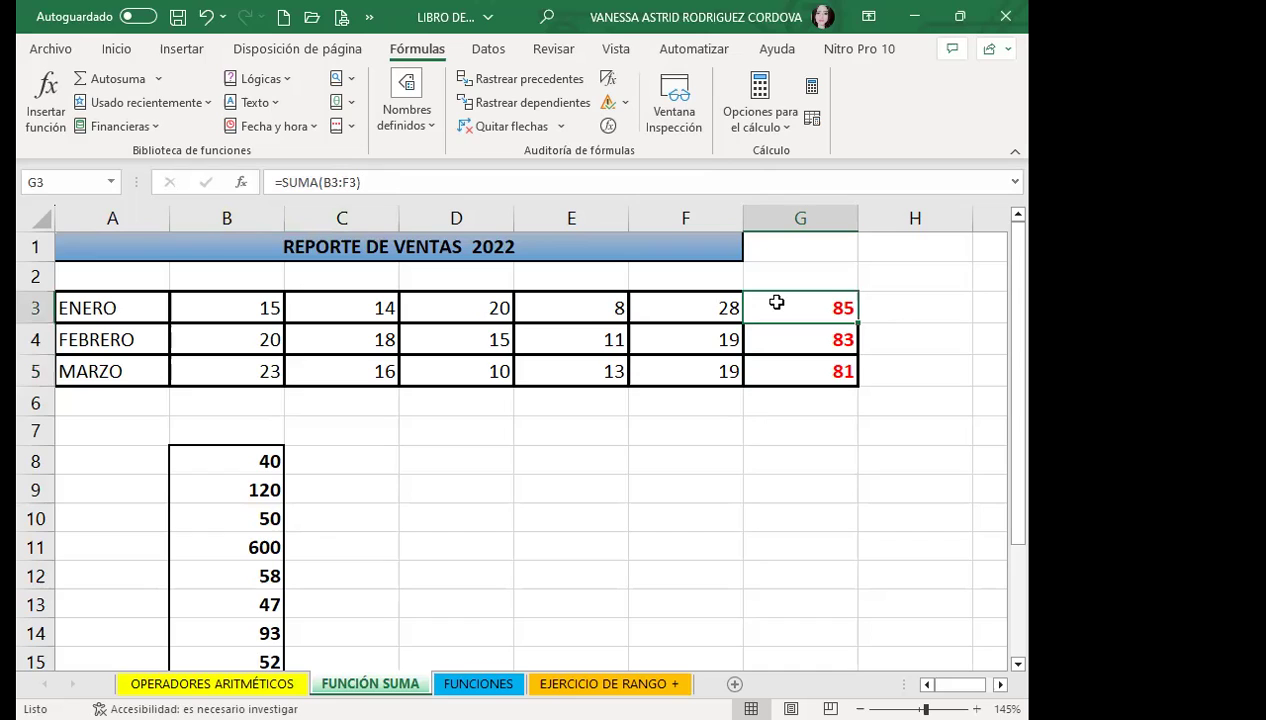
key(Down)
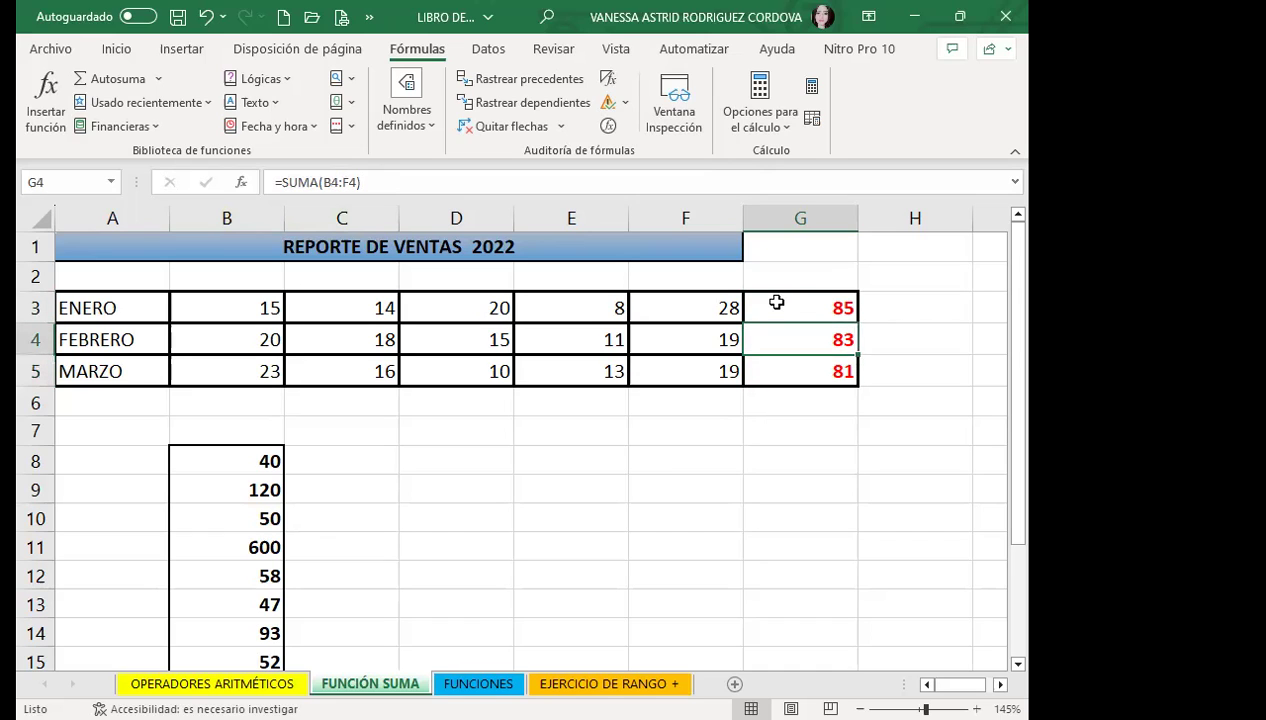
key(Up)
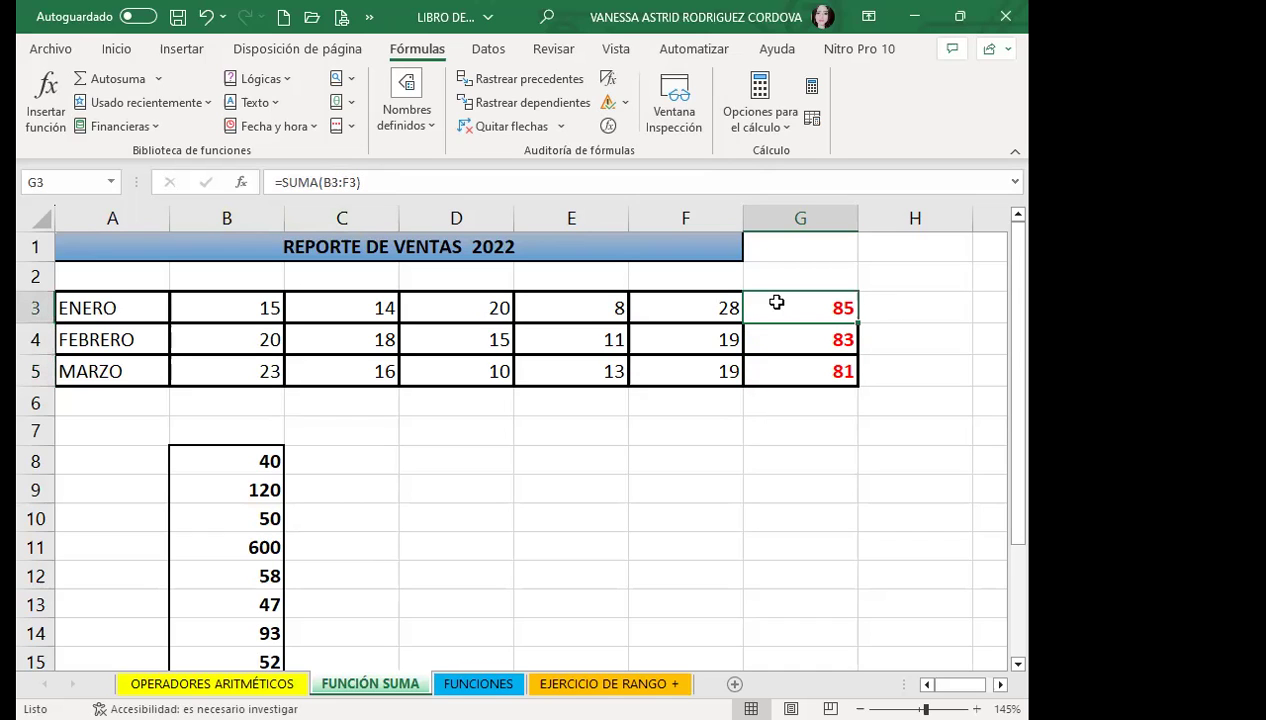
key(Down)
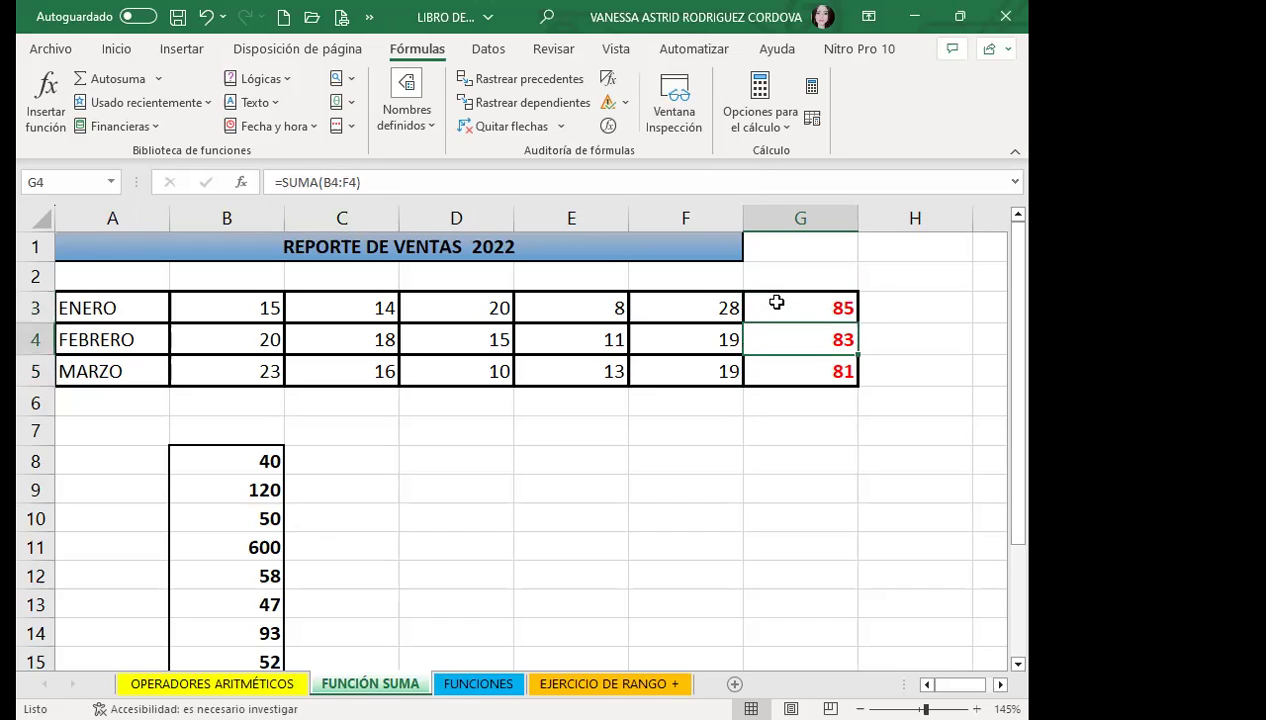
key(Down)
key(Up)
key(Up)
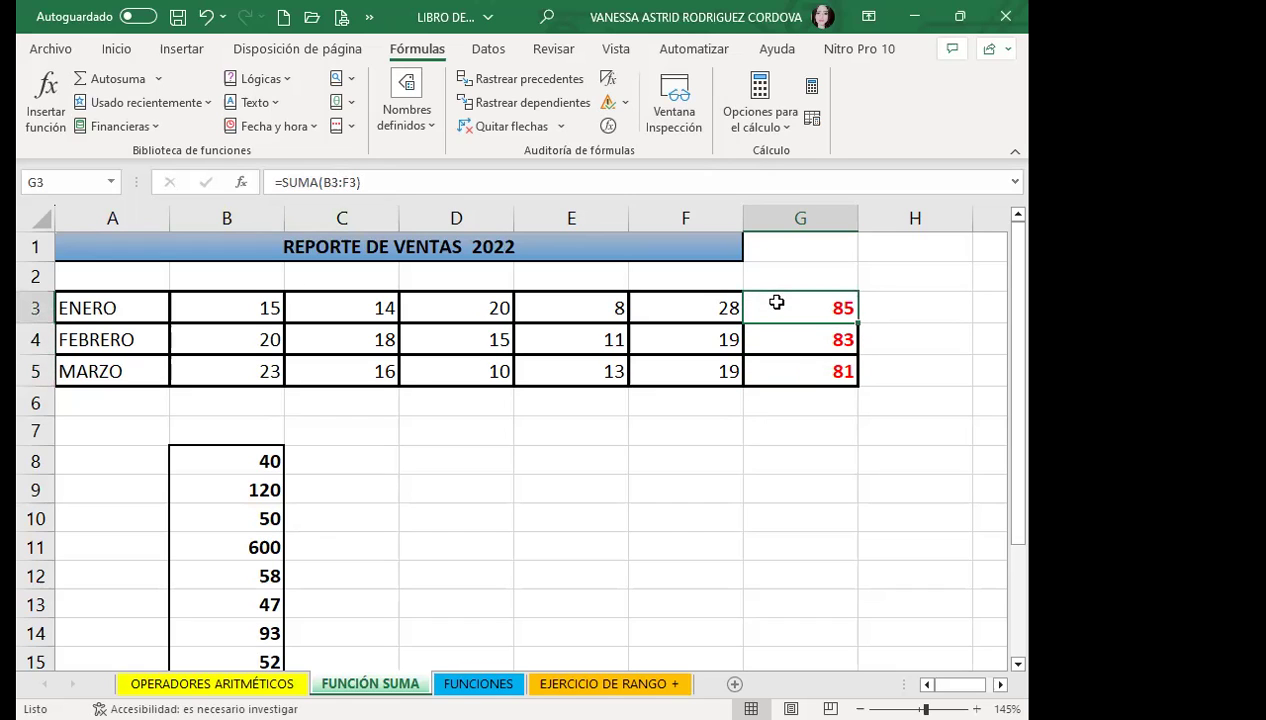
key(Down)
key(Down)
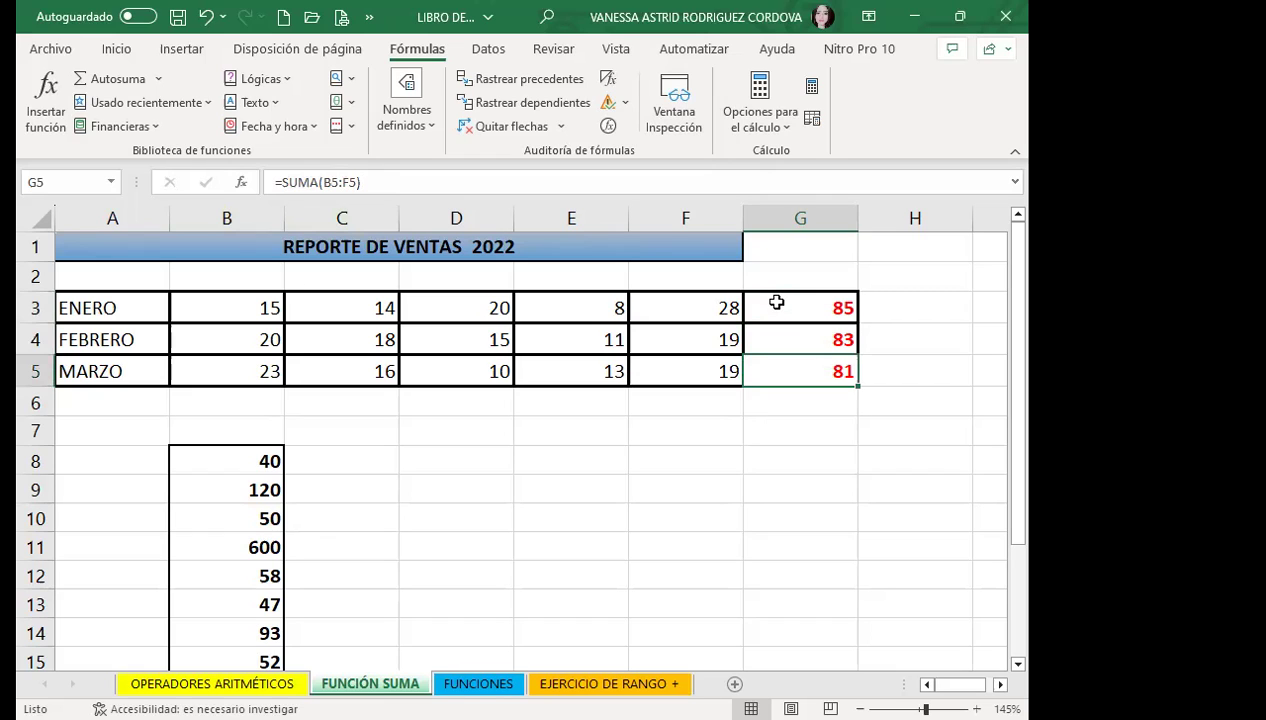
drag(776, 304, 776, 368)
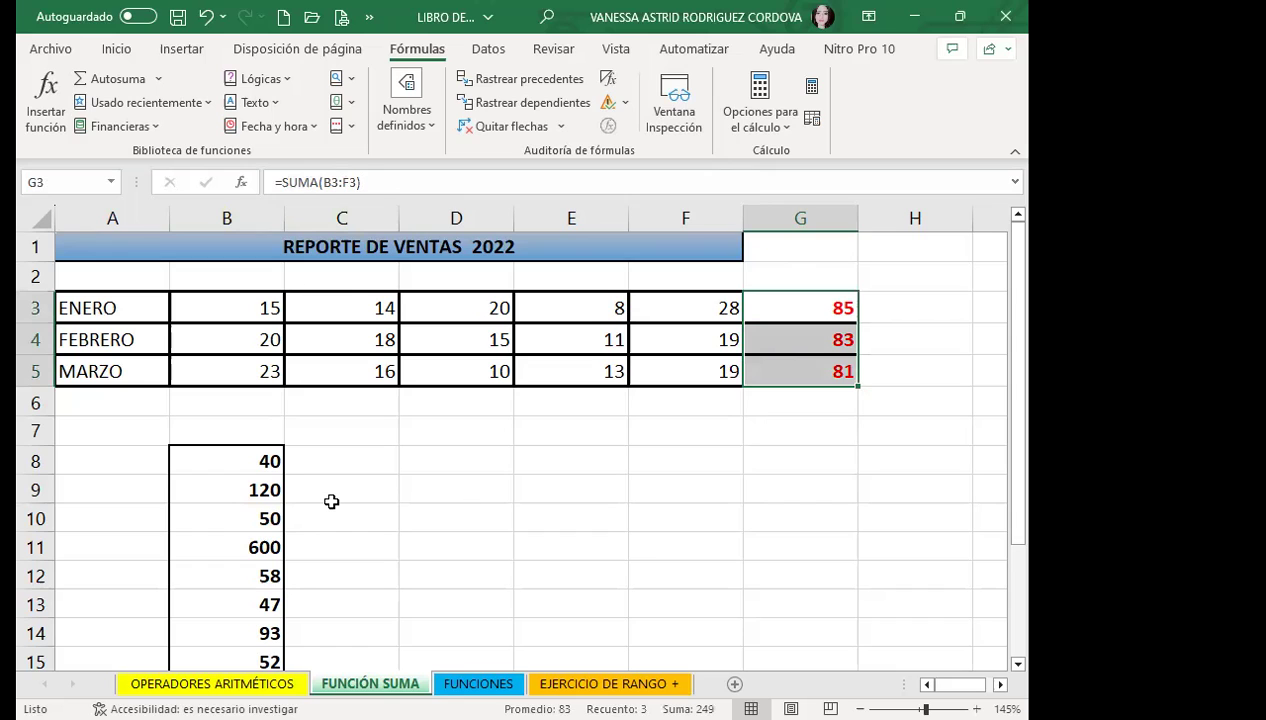
scroll(331, 501, down, 2)
Delete the 1124 SUMA total from B17 beside TOTAL.
click(235, 545)
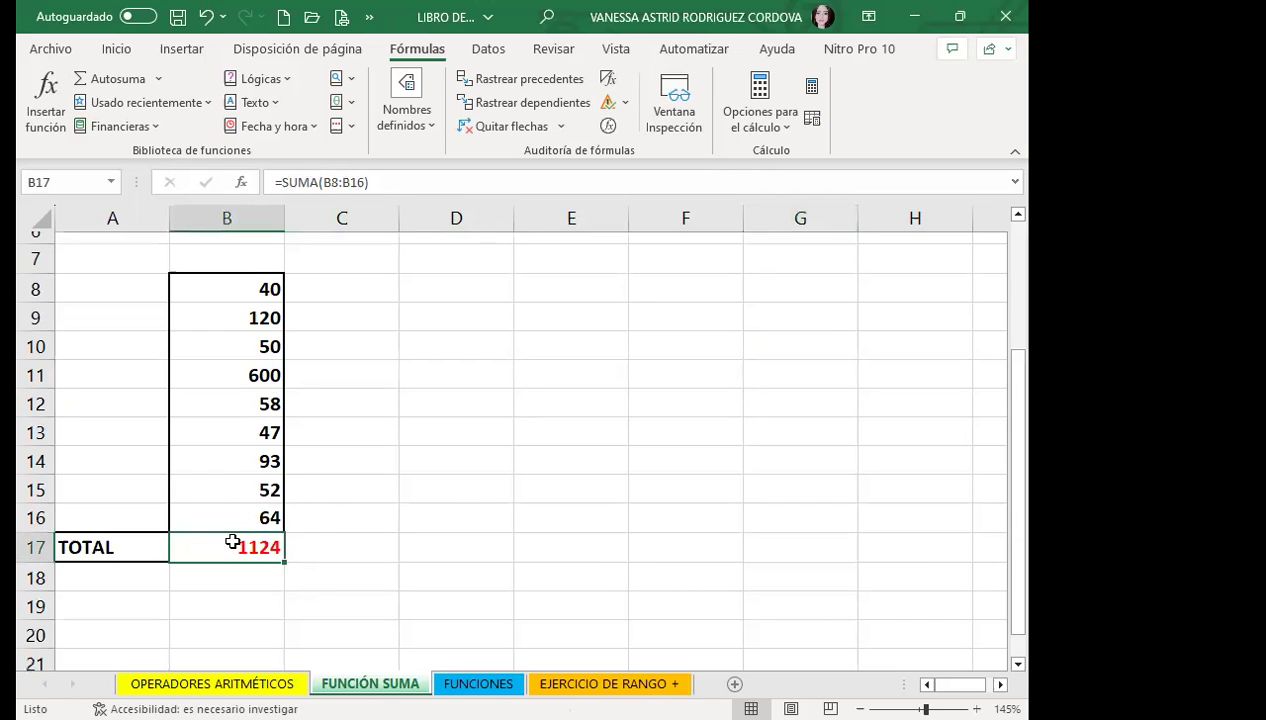
key(Delete)
click(357, 517)
click(240, 547)
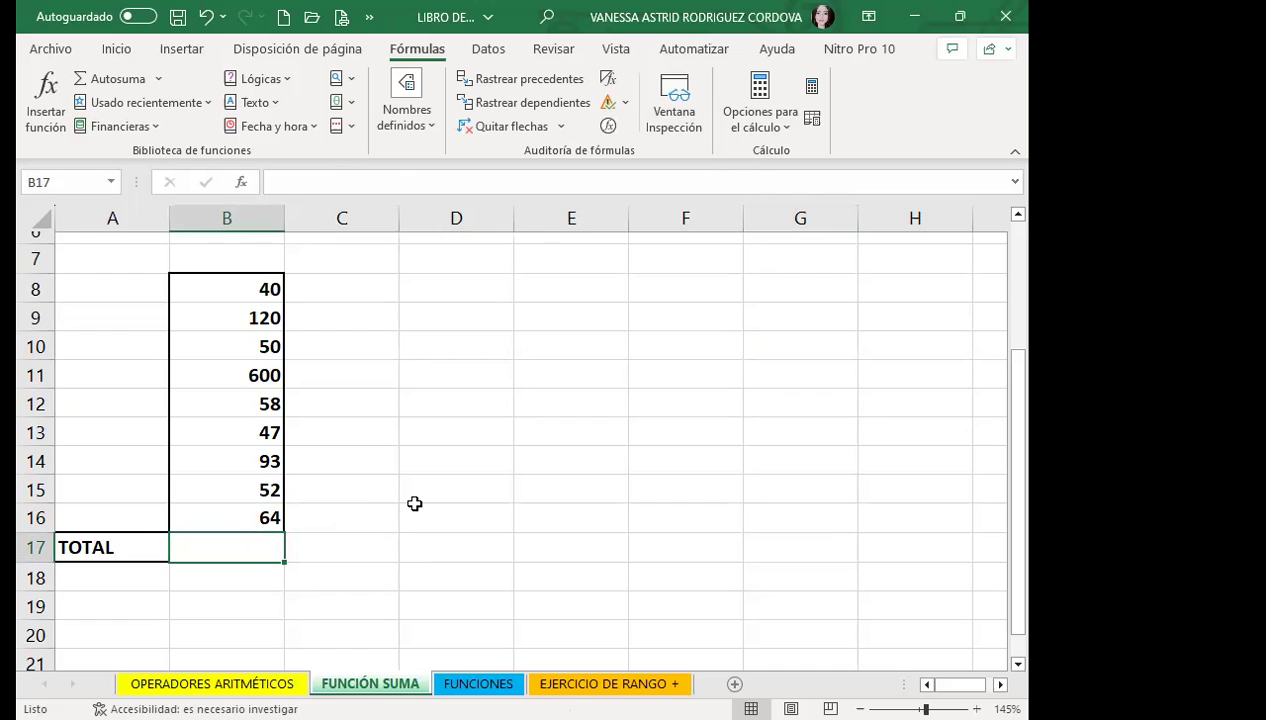
click(116, 49)
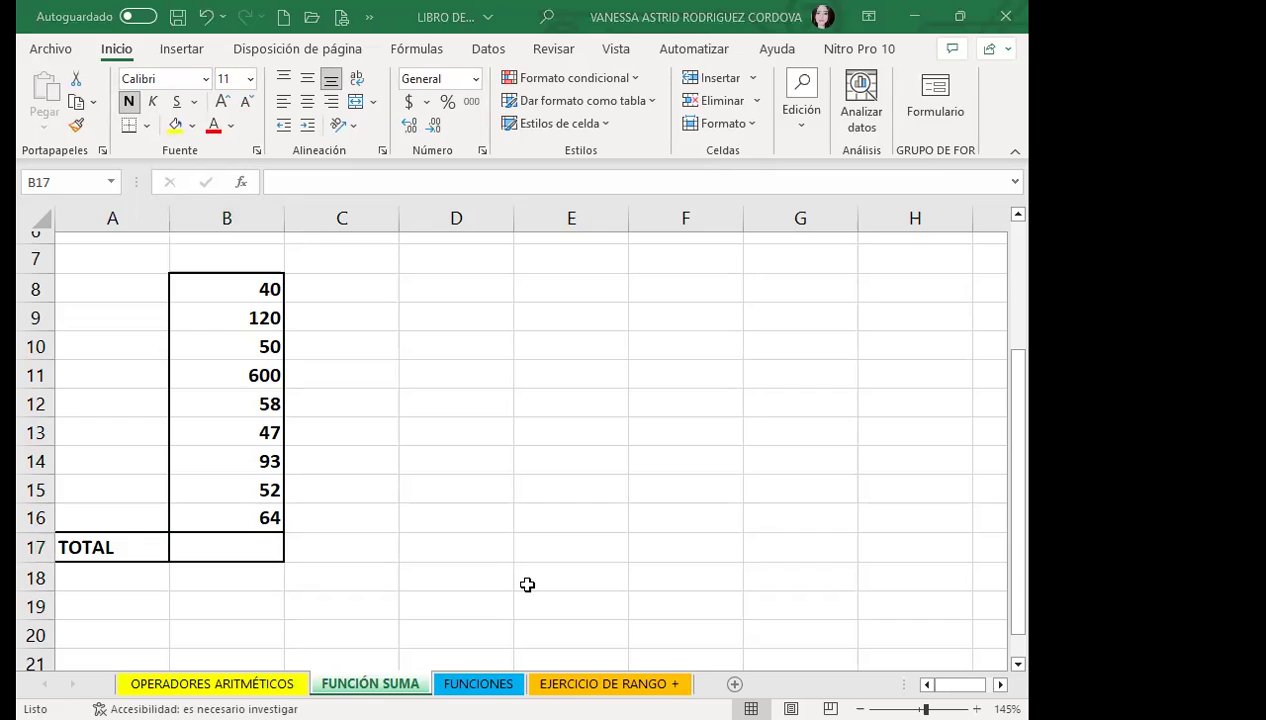
Restore the 1124 total in B17 with AutoSum, then start =max in B18.
click(251, 545)
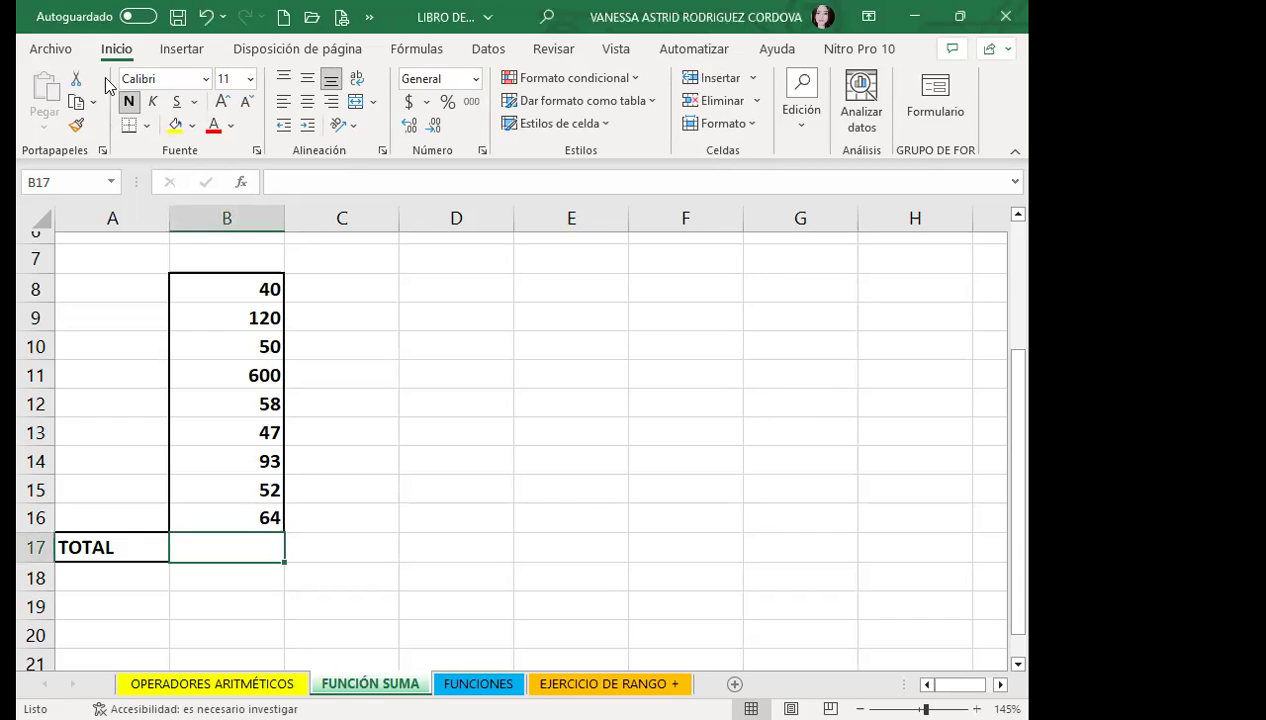
click(801, 127)
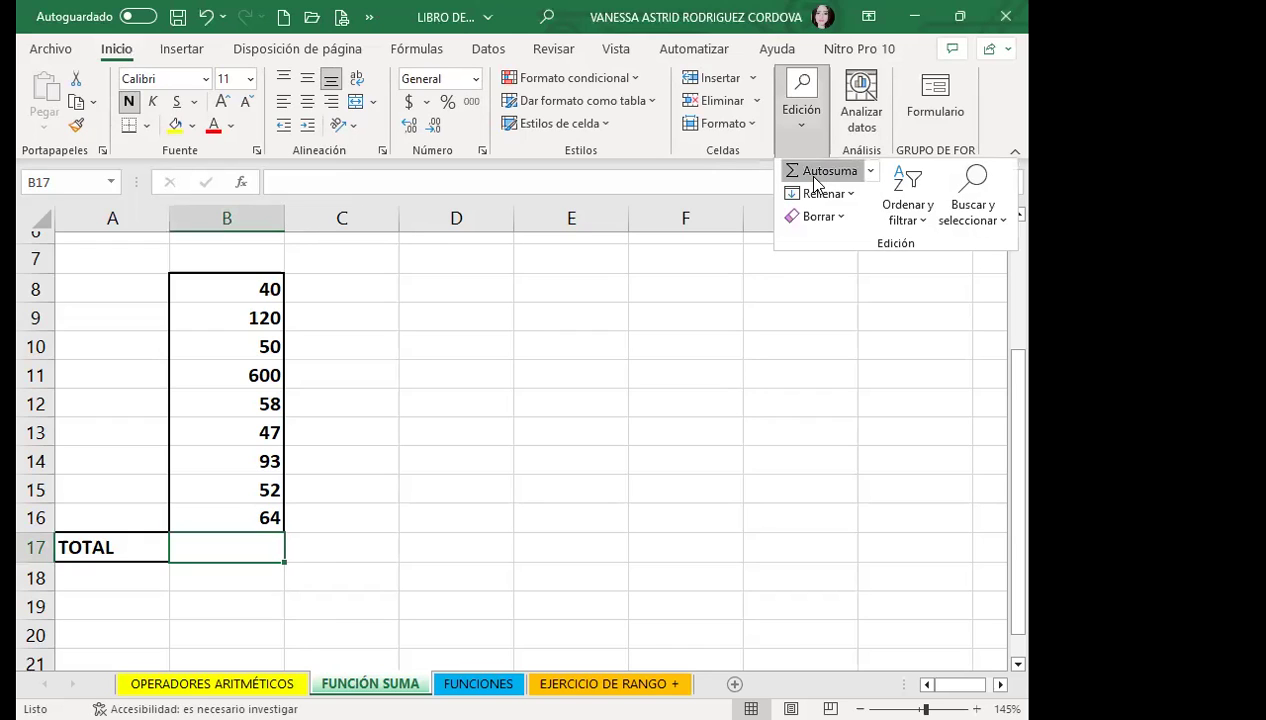
click(815, 172)
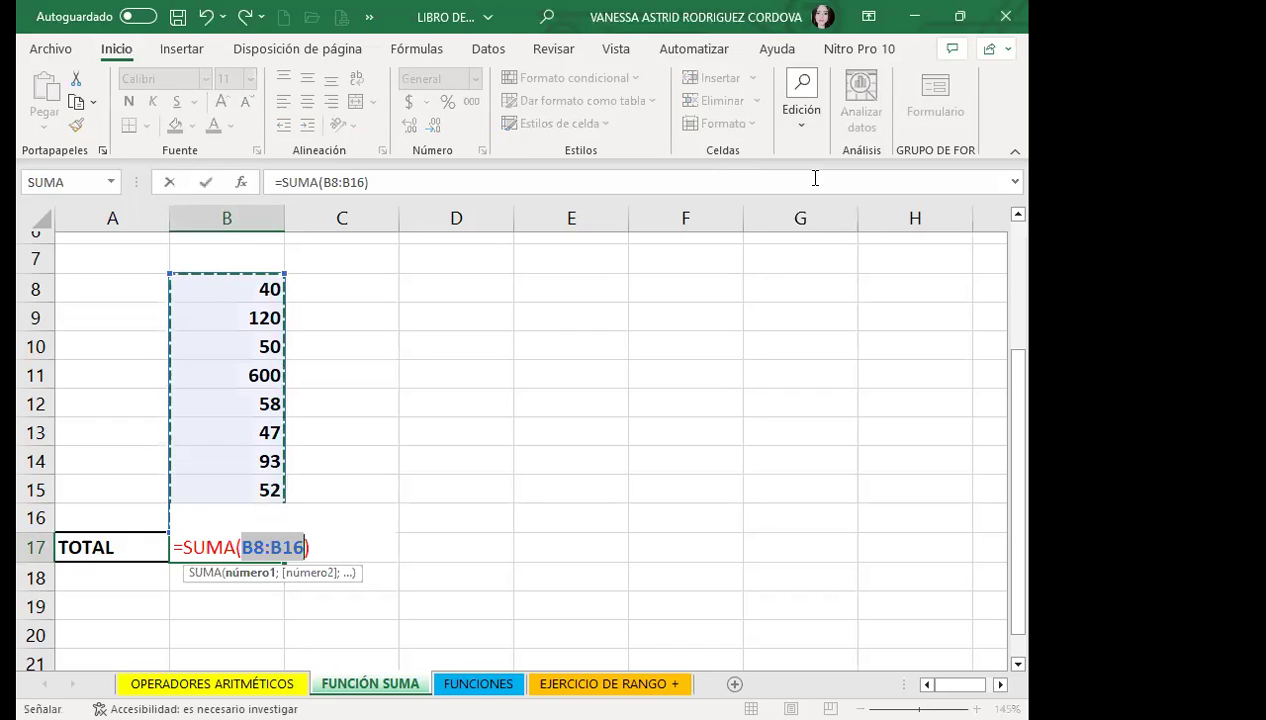
key(Return)
text(64)
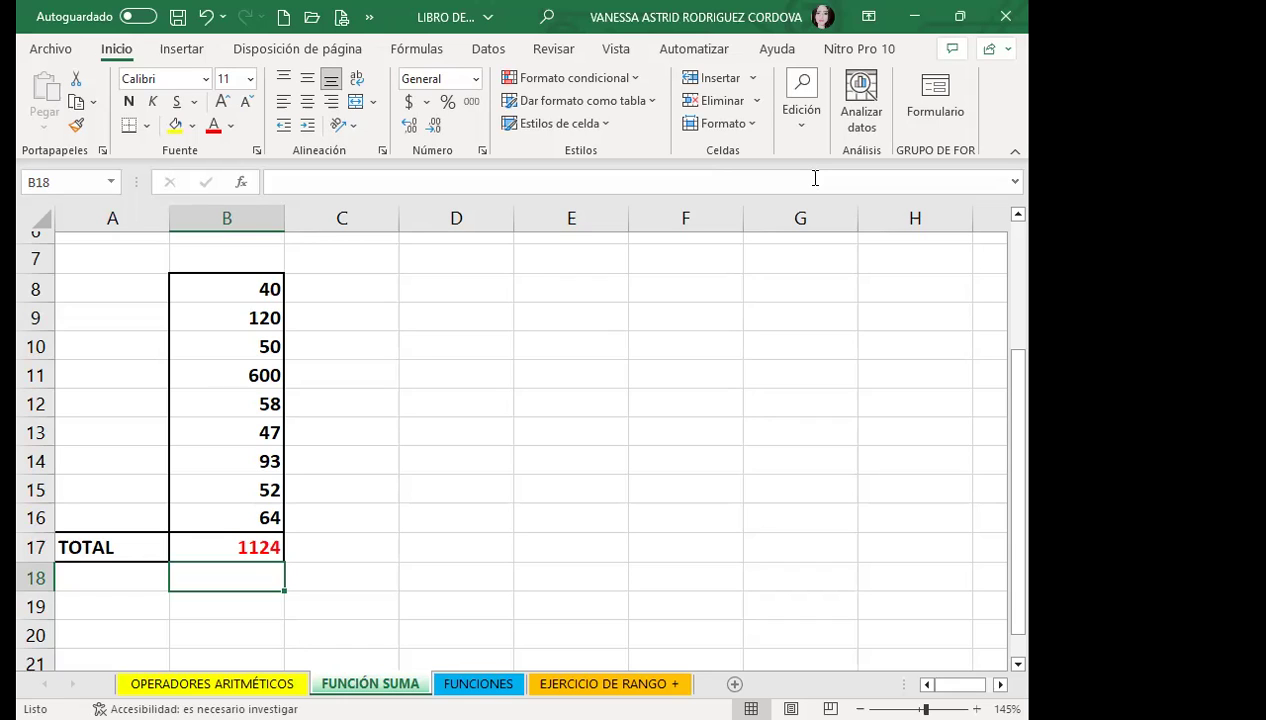
text(=)
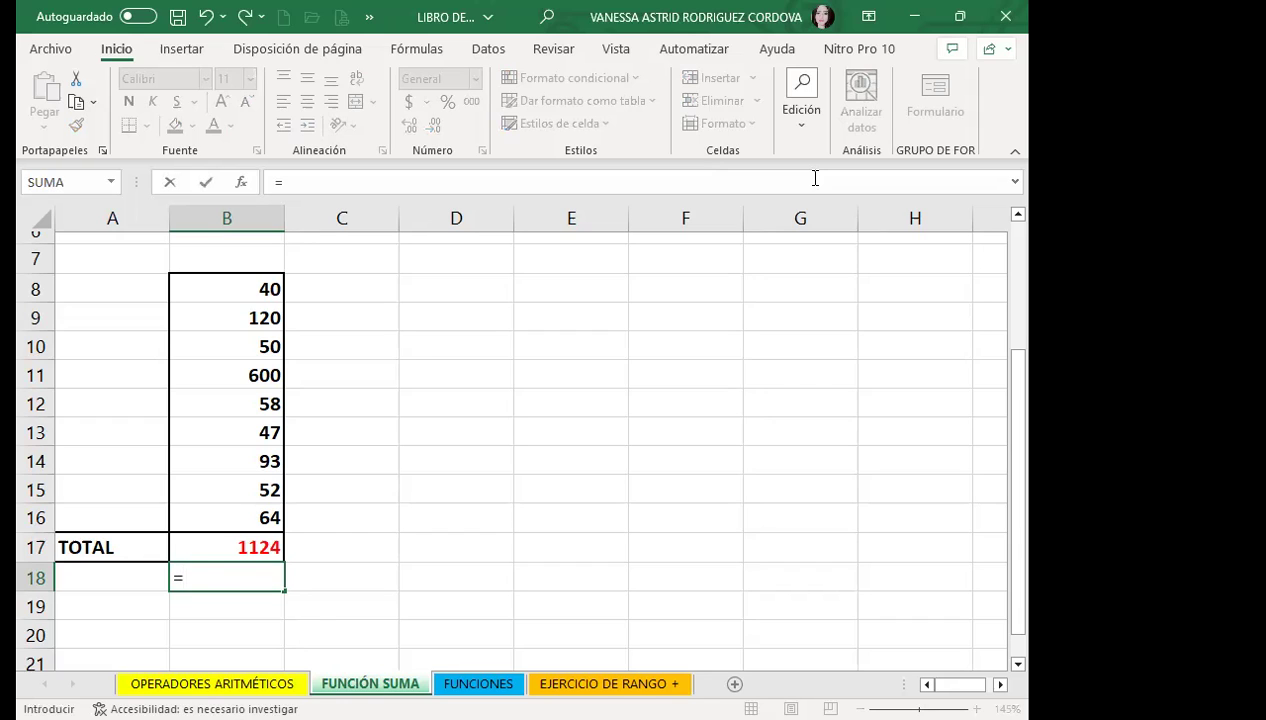
text(max)
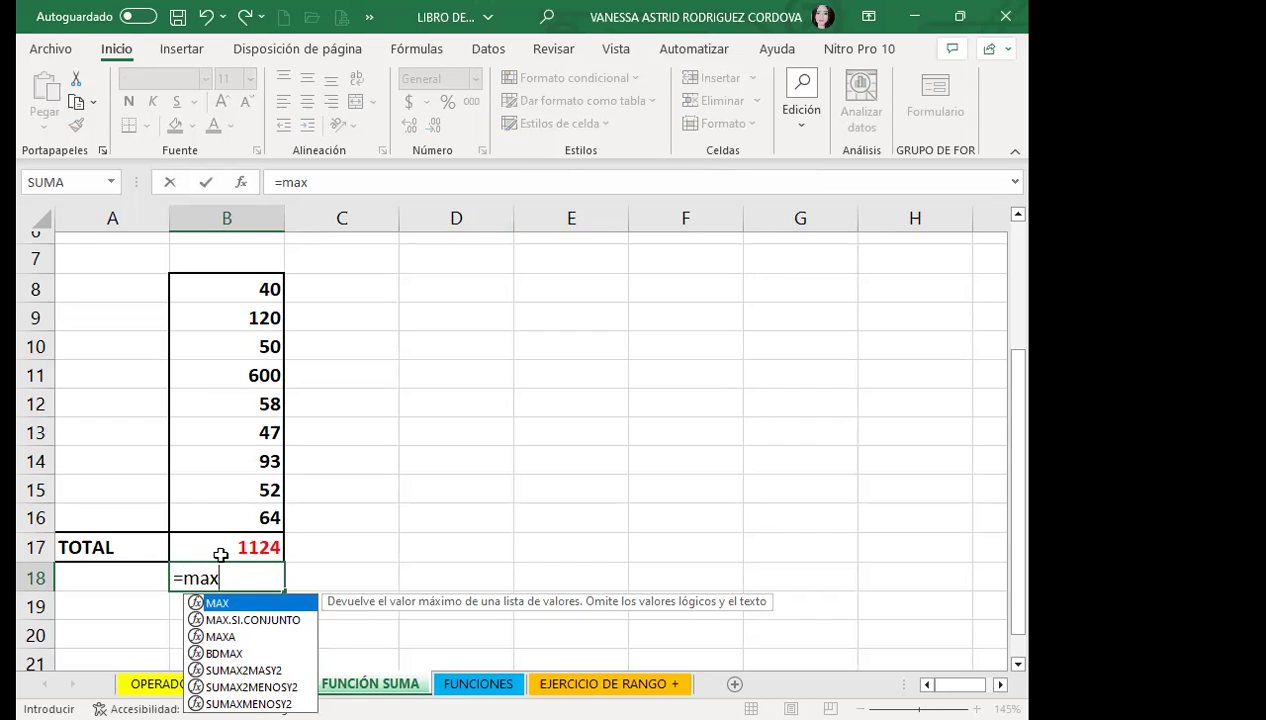
Cancel the unfinished MAX entry in B18 and select cell B12 holding 58.
key(Escape)
click(226, 545)
click(232, 399)
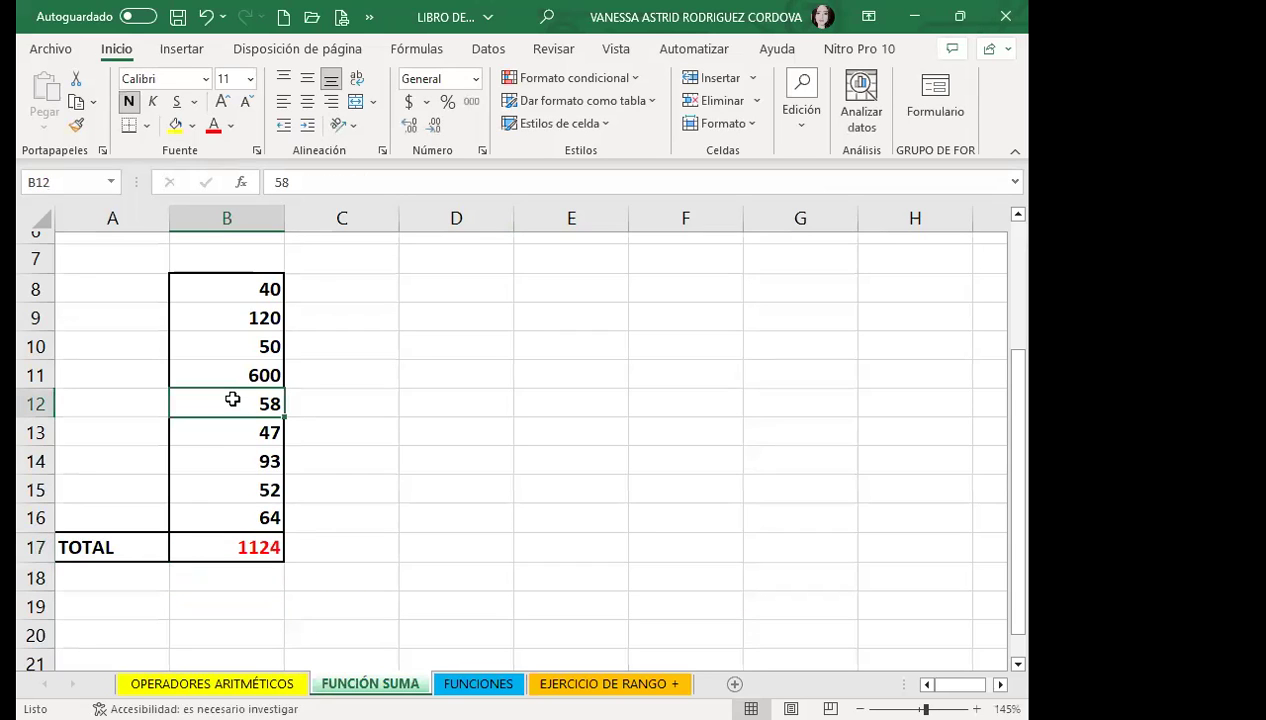
click(252, 545)
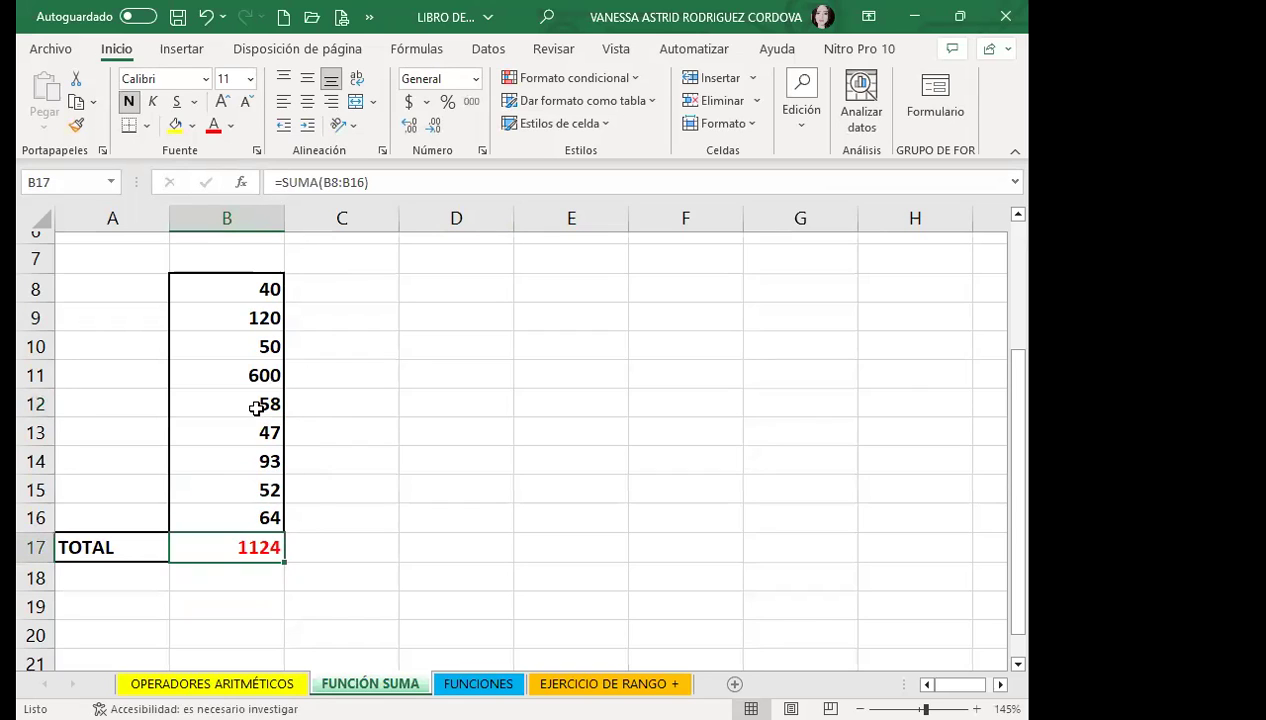
click(257, 407)
Replace B12's 58 with the text ffff and check the B17 total.
text(ffff)
click(342, 407)
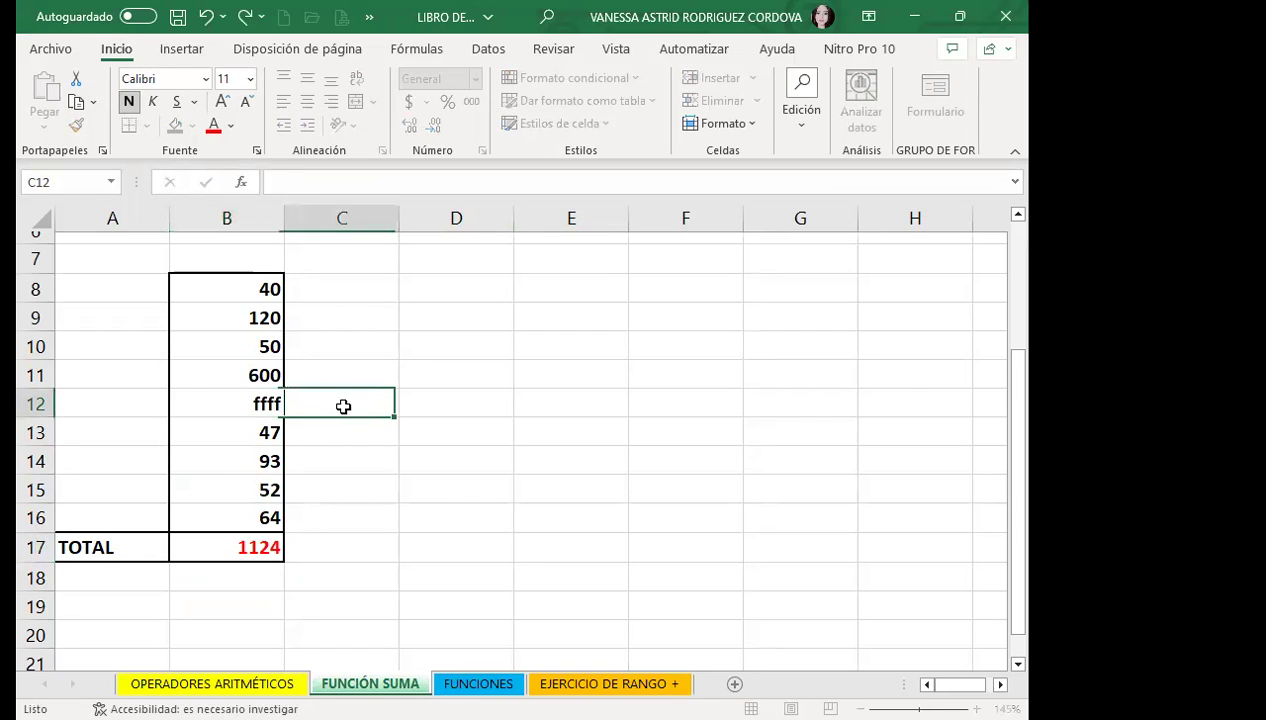
click(213, 536)
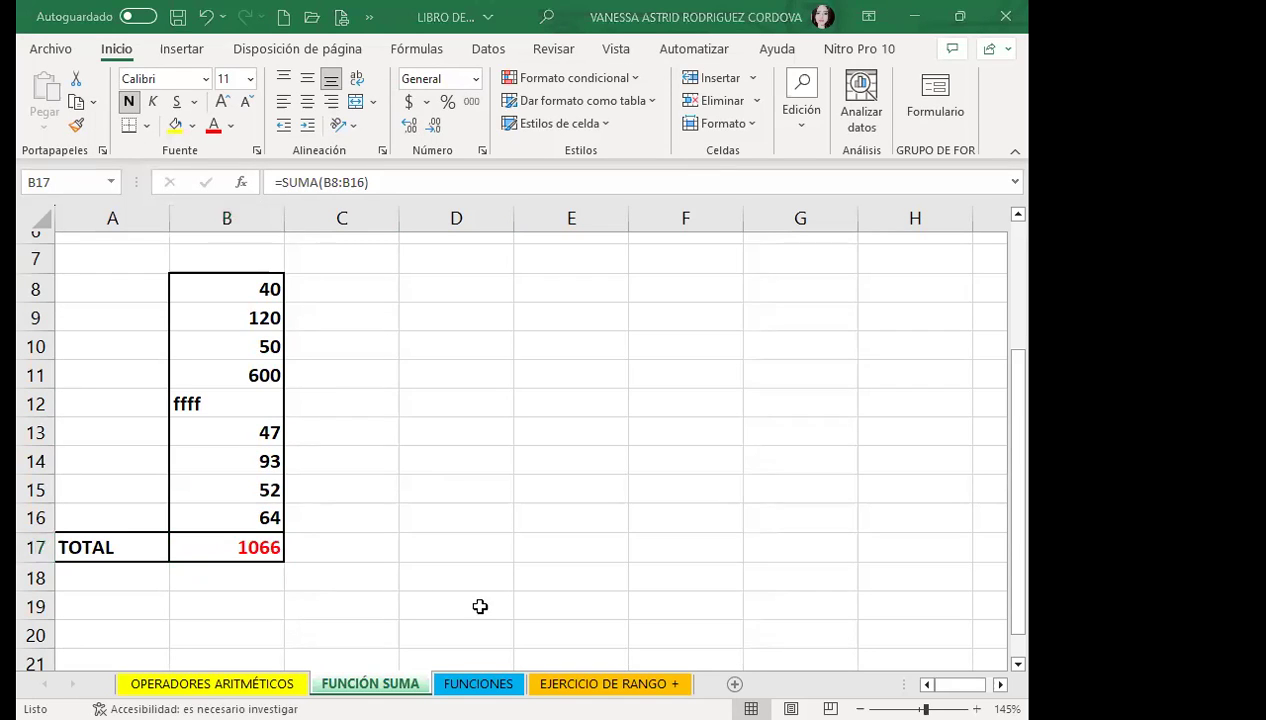
click(222, 545)
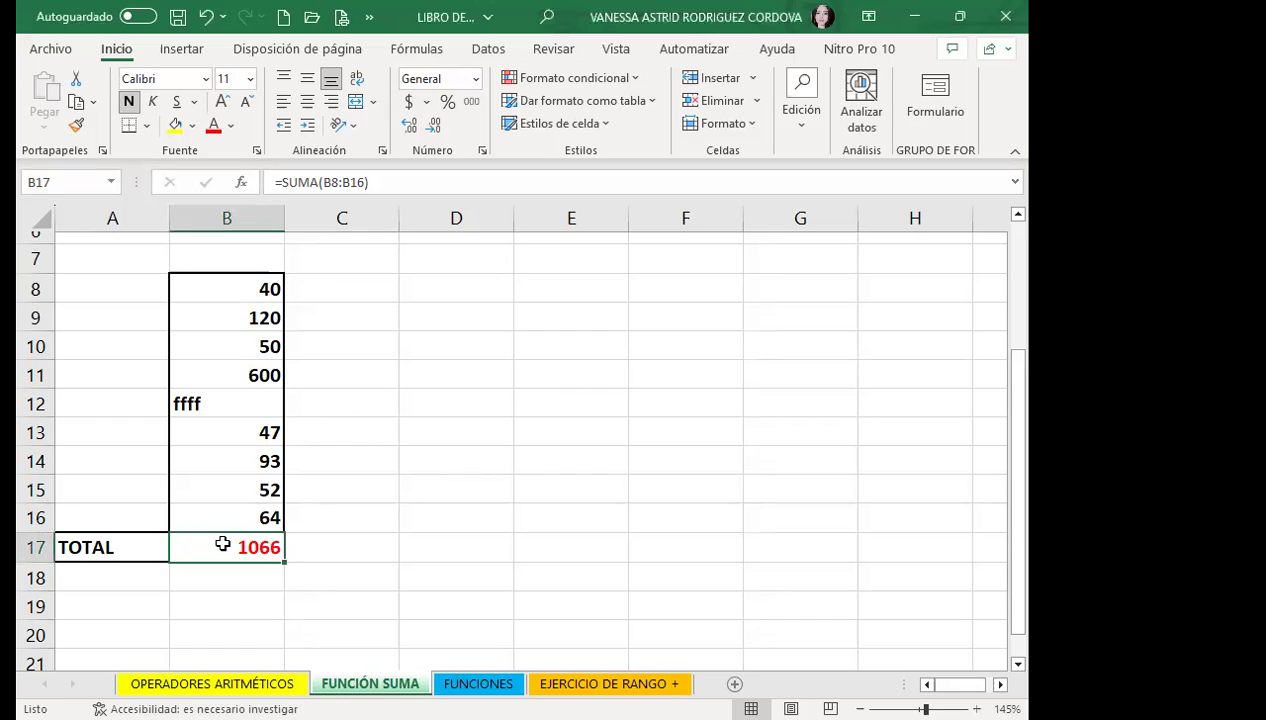
Type jhjh into B15, then undo the text entries to restore 58 and 52.
click(264, 488)
text(jhjh)
click(208, 514)
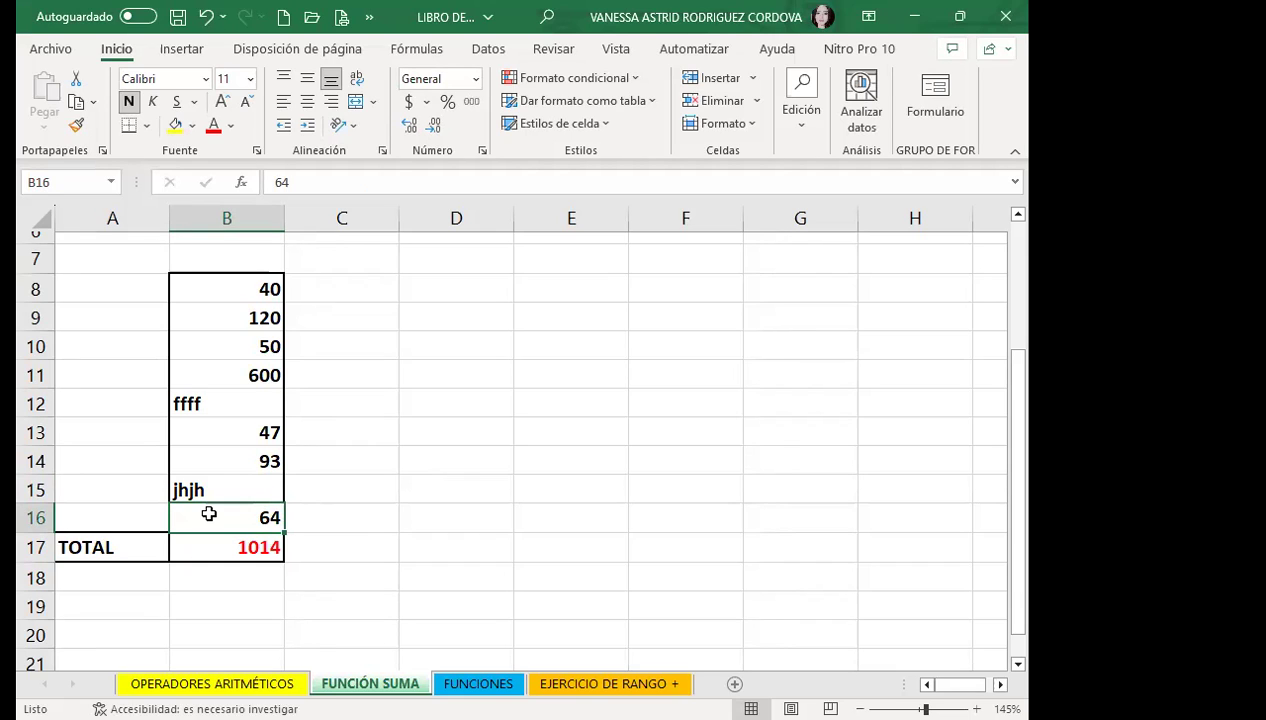
key(ctrl+z)
key(ctrl+z)
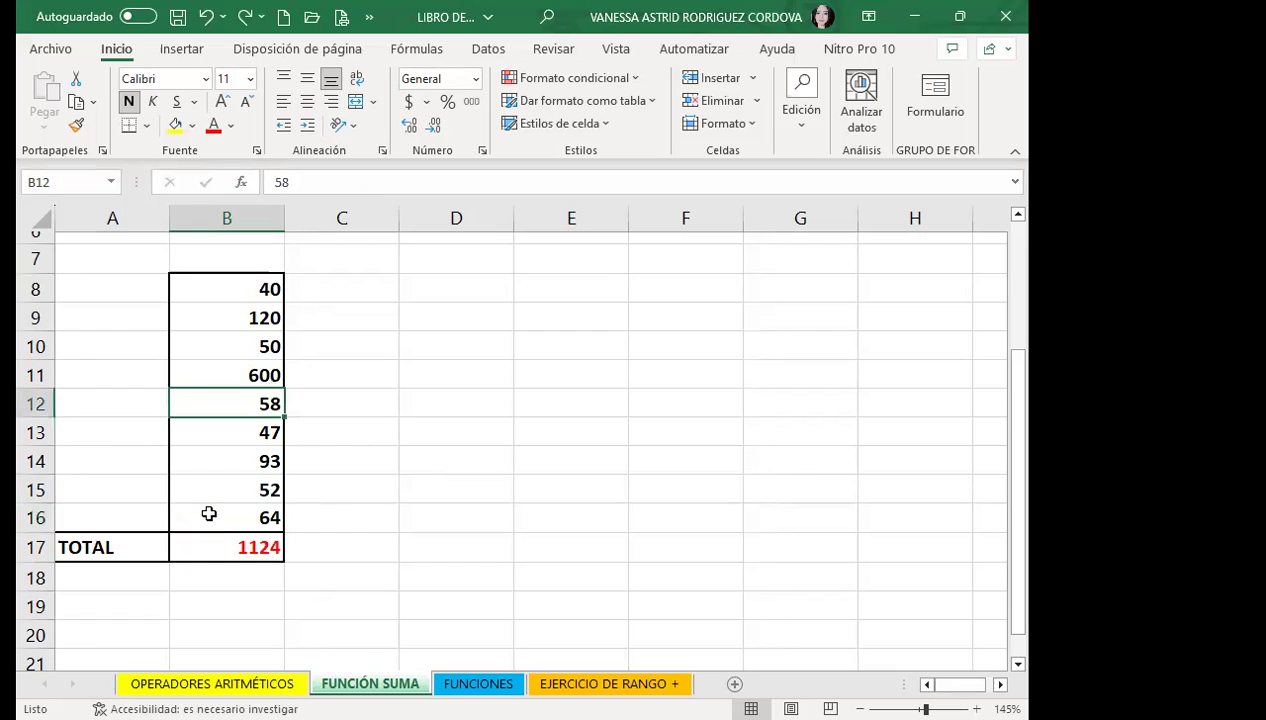
scroll(210, 515, down, 2)
drag(236, 428, 236, 405)
scroll(297, 415, up, 2)
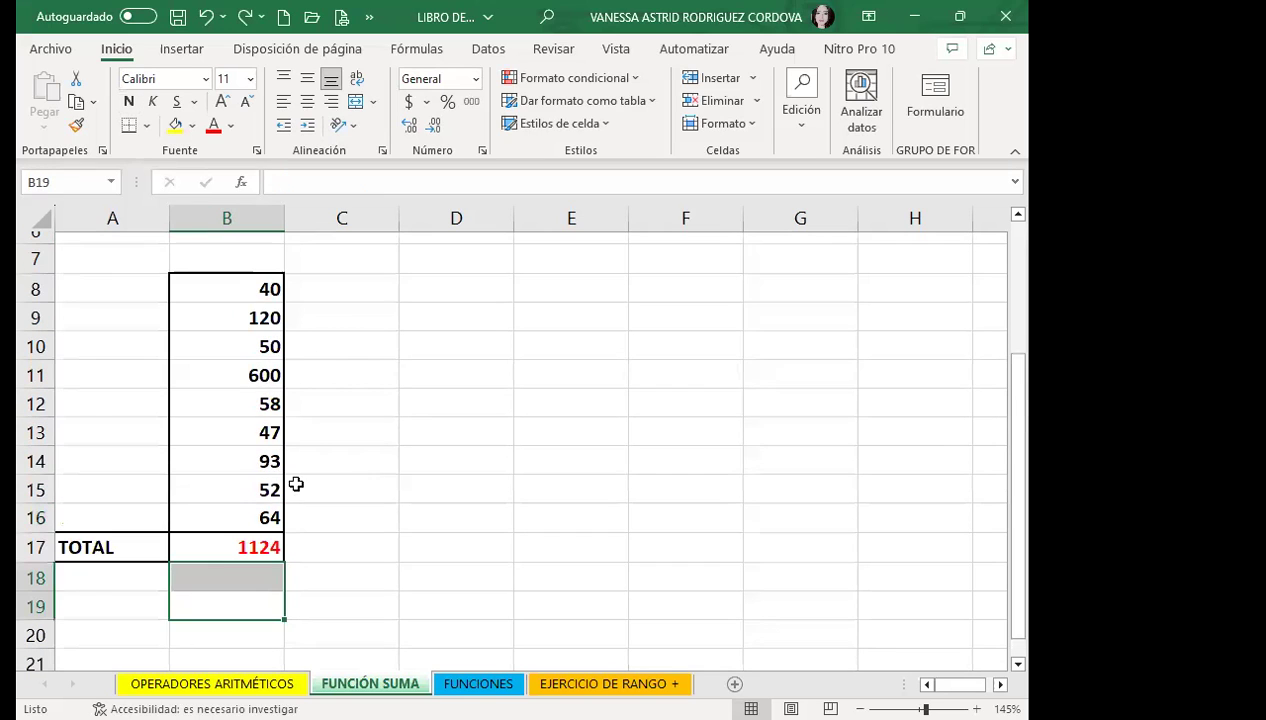
Start a =MAX formula in cell B18 below the TOTAL.
click(242, 573)
text(0max)
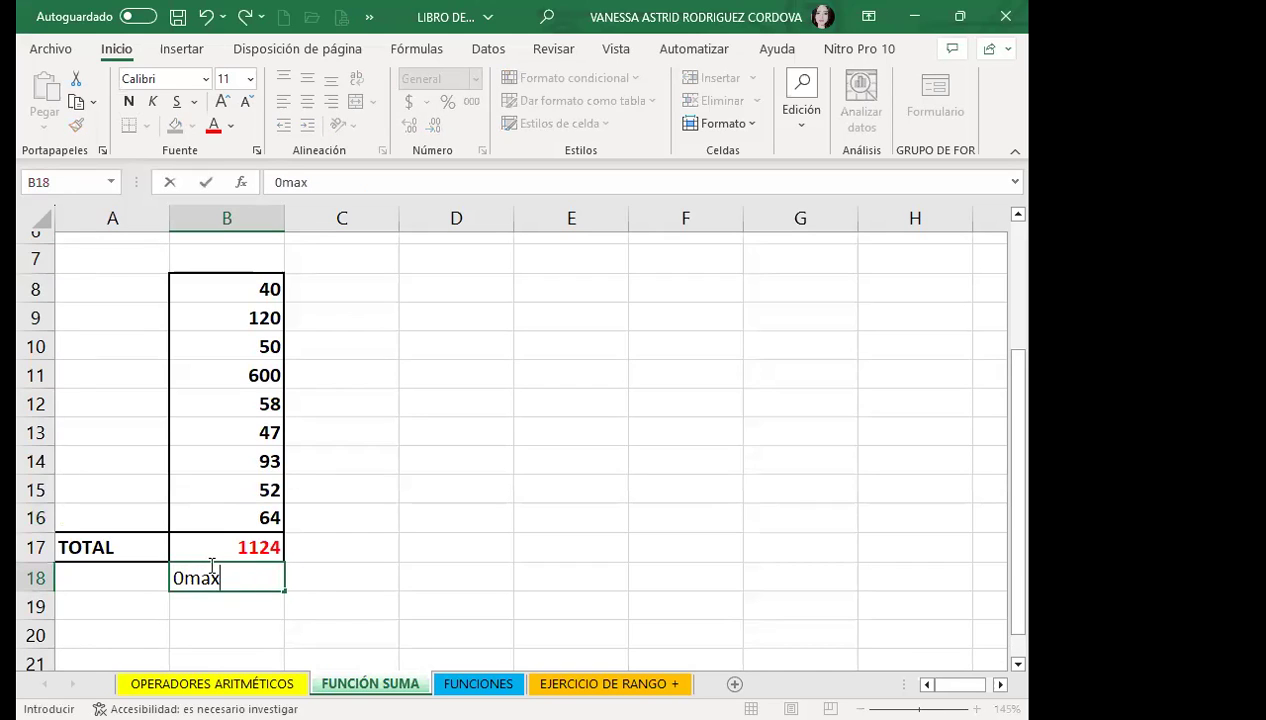
click(185, 580)
key(BackSpace)
double_click(188, 583)
text(=)
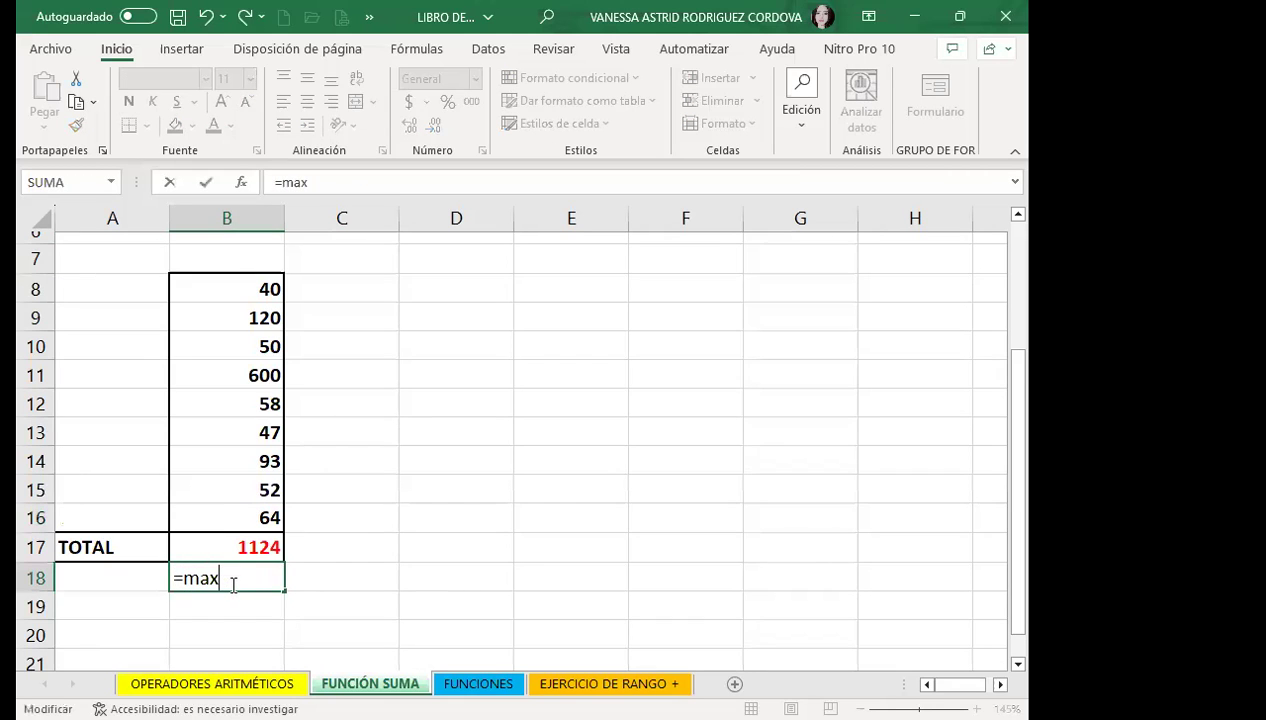
key(BackSpace)
key(BackSpace)
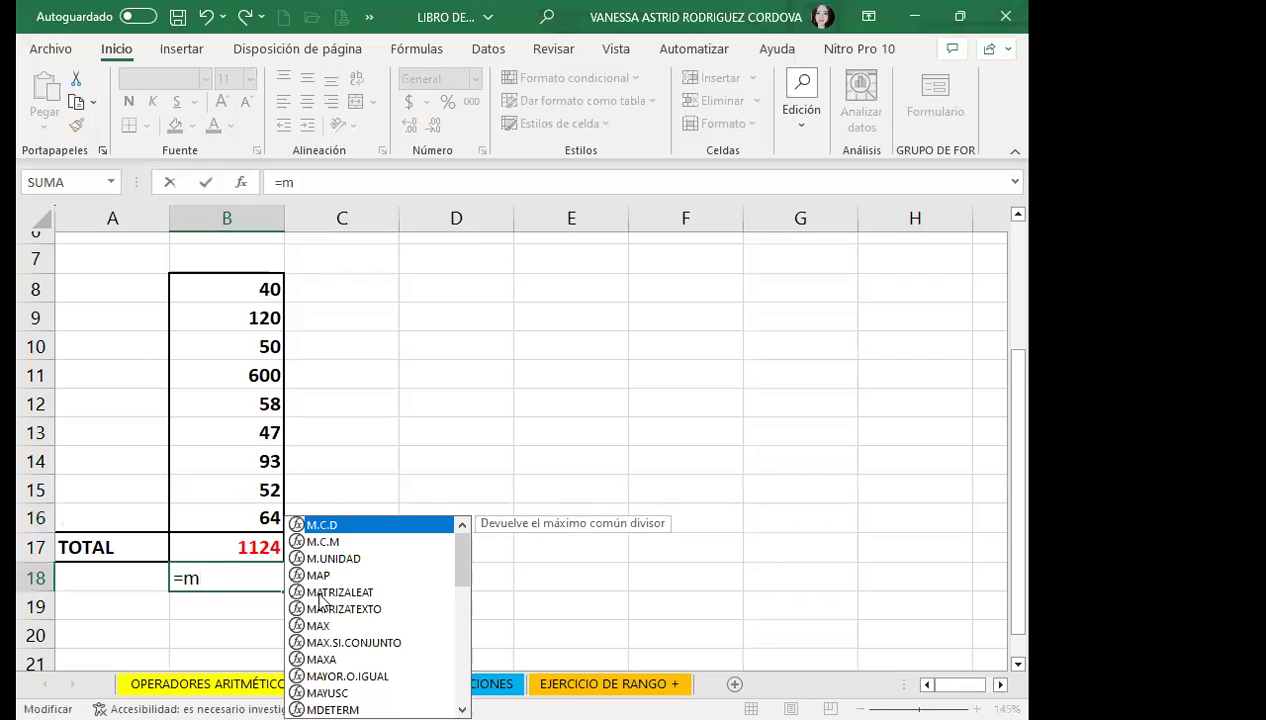
key(Tab)
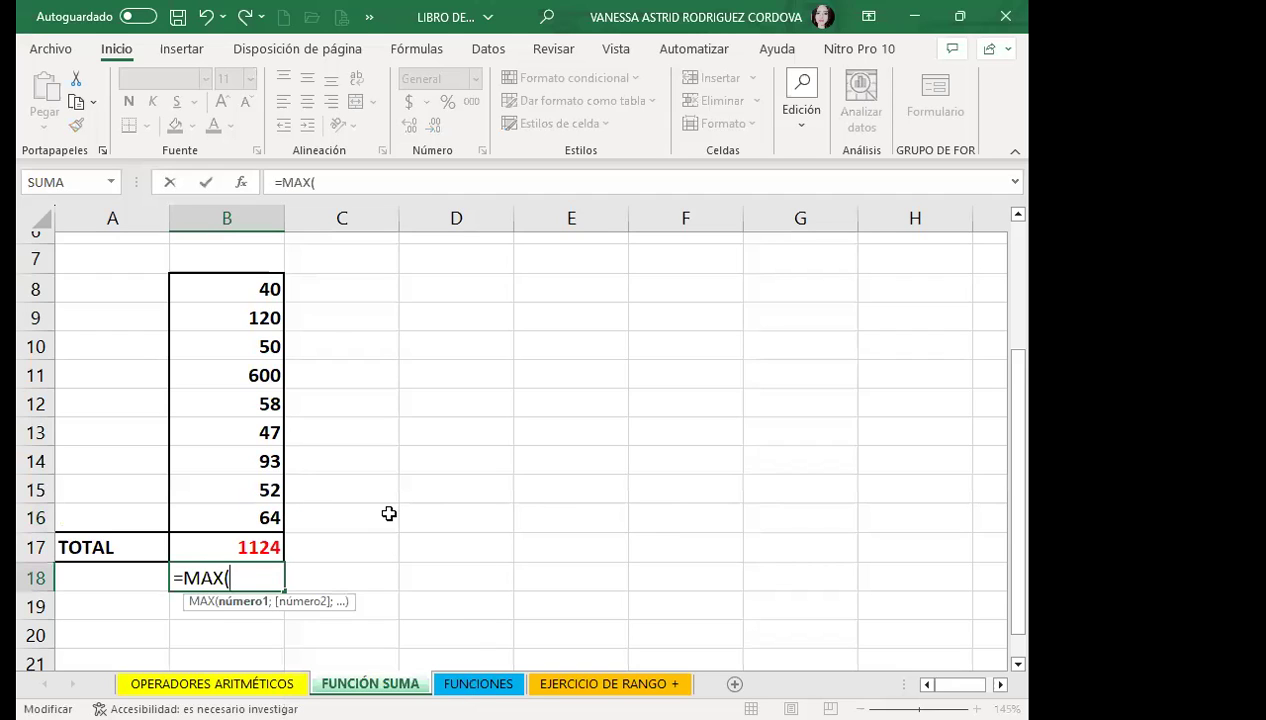
Give the MAX formula the range B8:B16 and confirm it for a maximum of 600.
scroll(389, 513, down, 1)
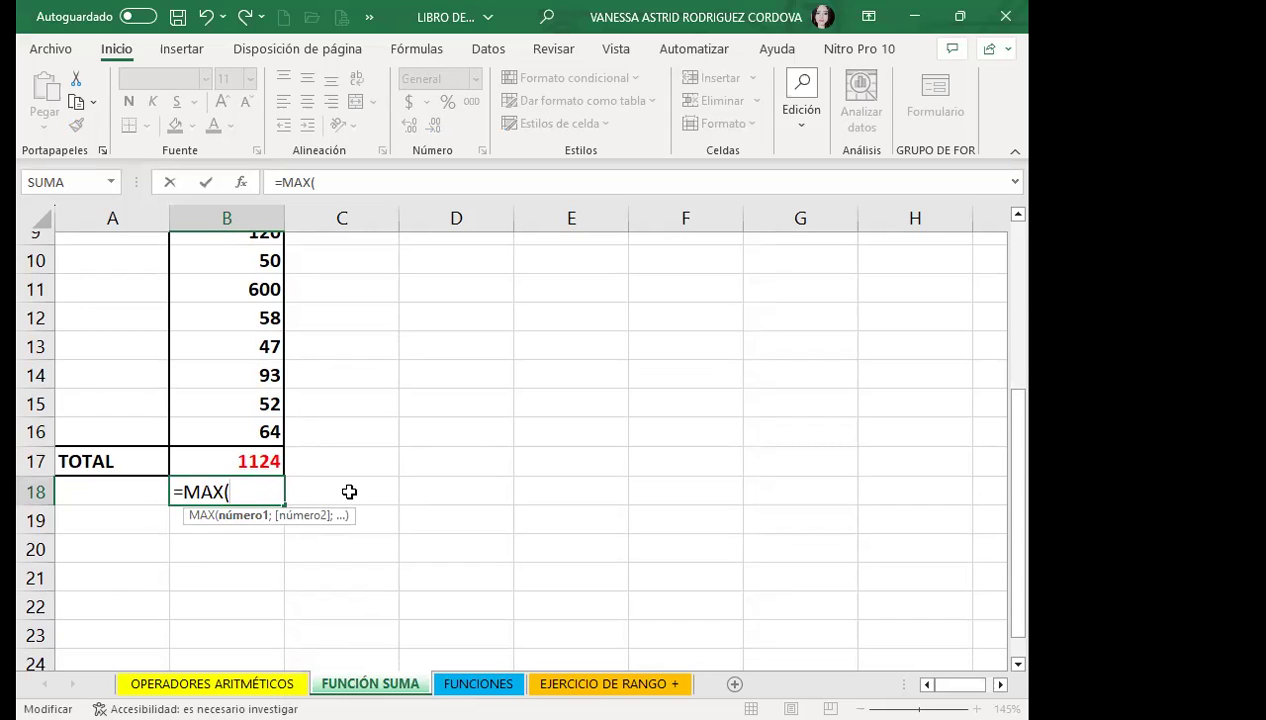
scroll(340, 430, up, 1)
click(248, 300)
drag(248, 305, 212, 516)
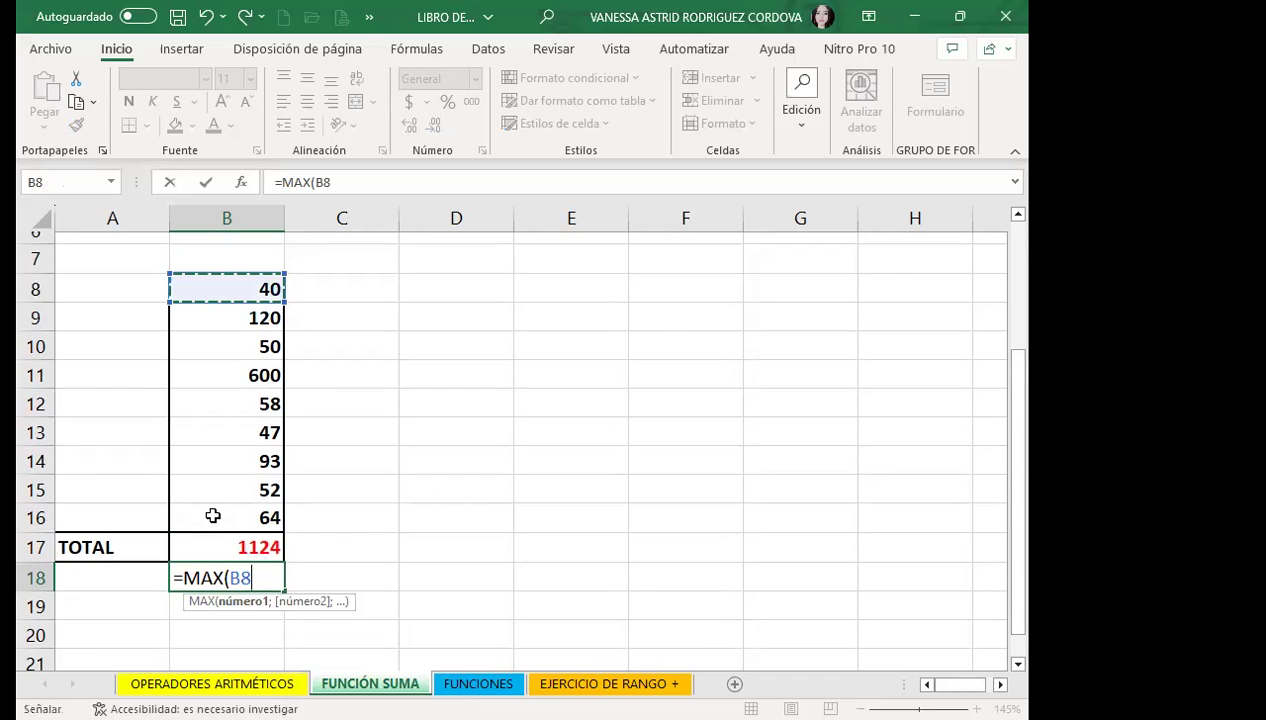
scroll(403, 500, down, 2)
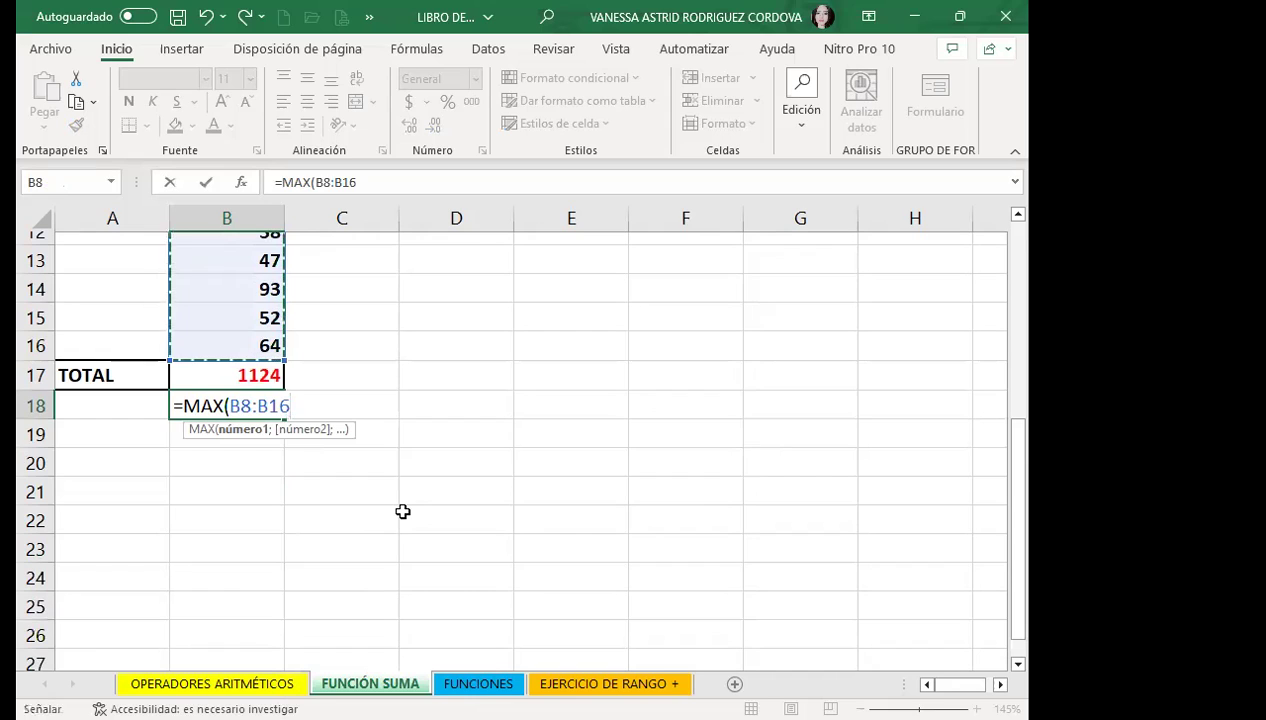
key(Return)
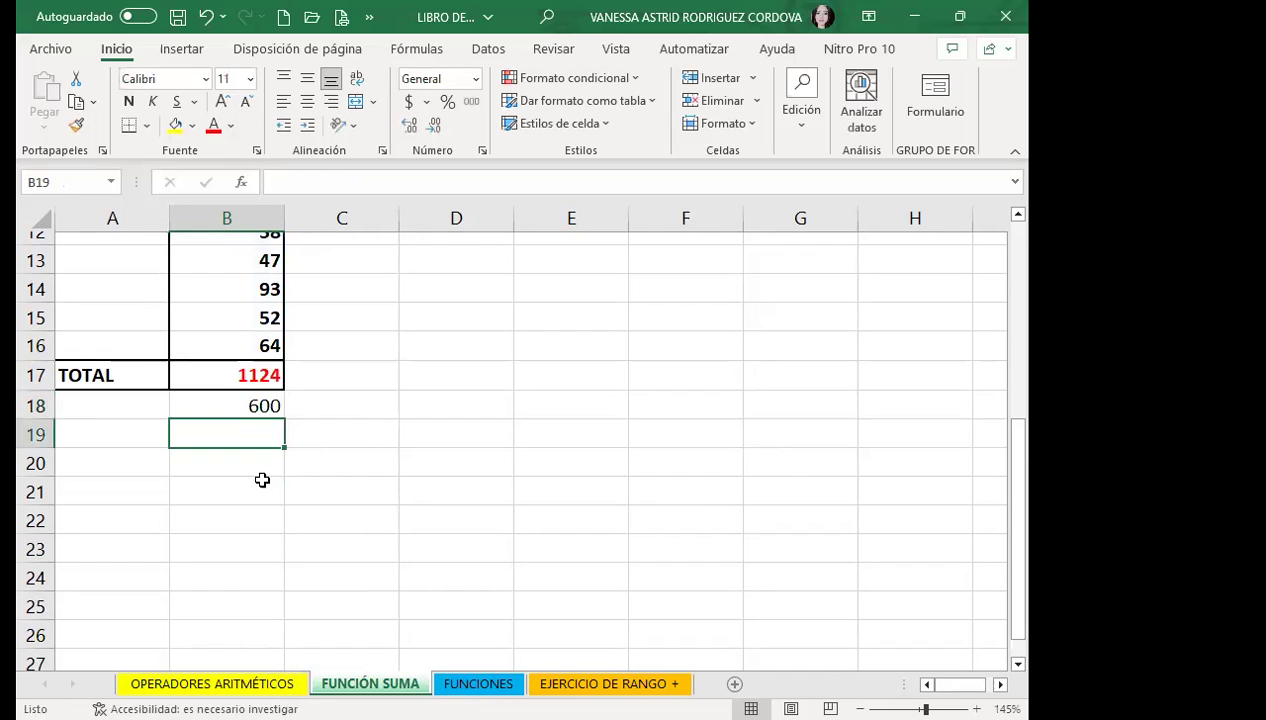
Enter =MIN(B8:B16) in B19 to get the column minimum, 40.
text(=)
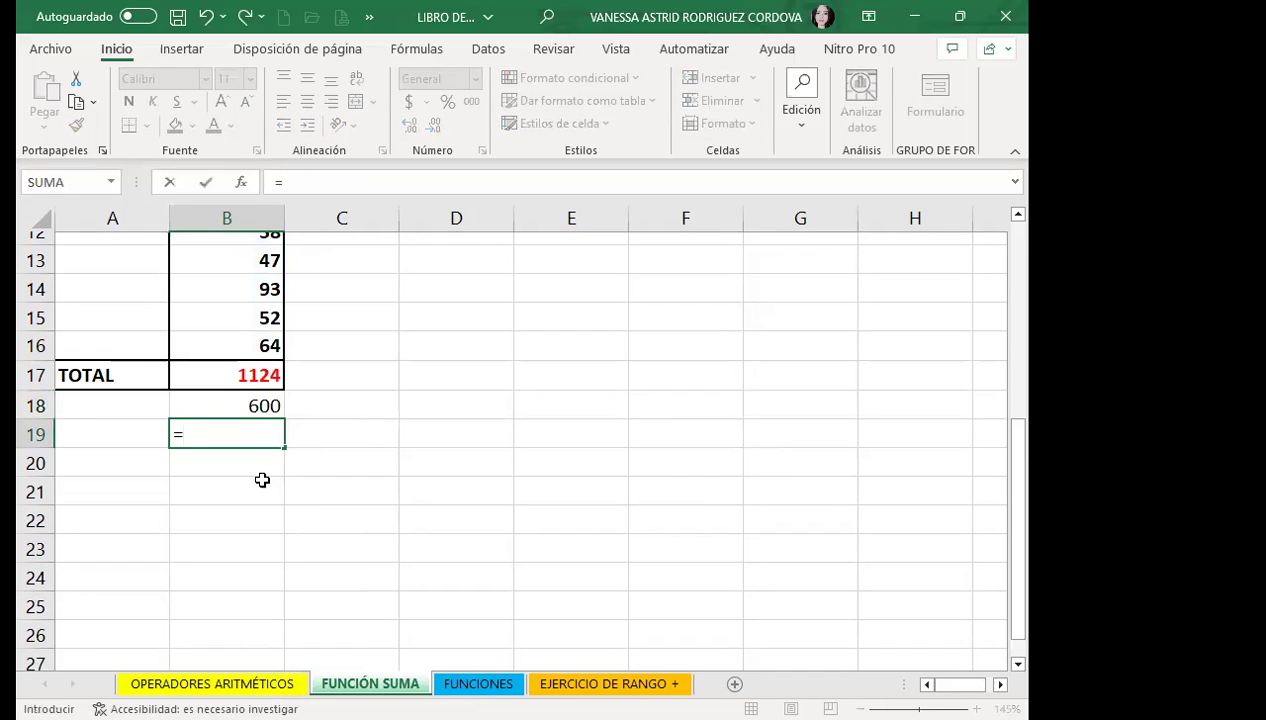
text(min)
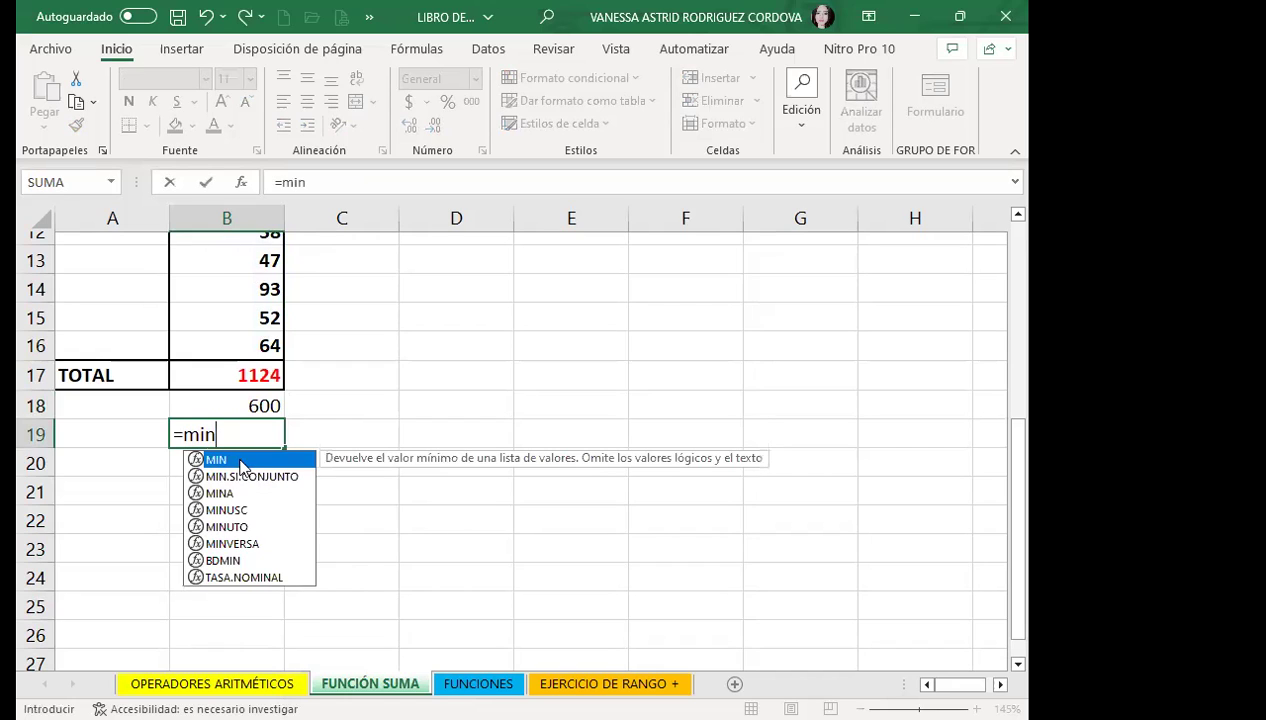
key(Tab)
scroll(206, 387, up, 3)
click(222, 375)
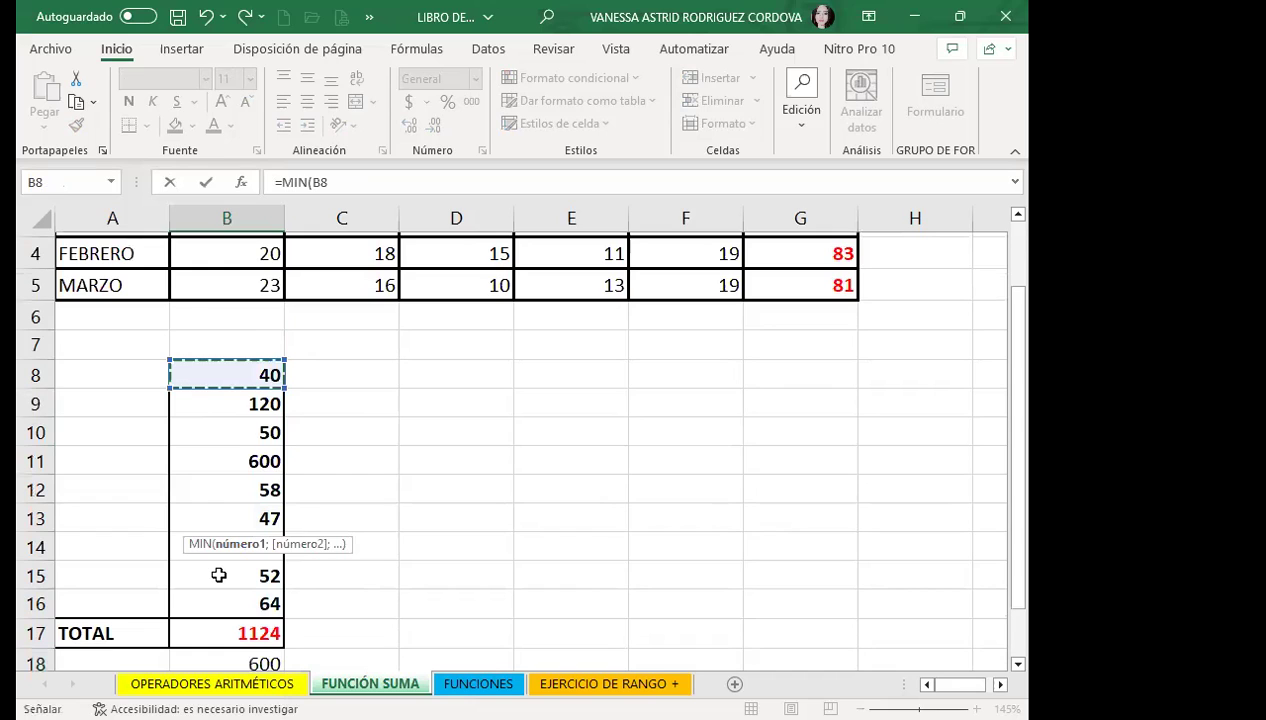
text(:B16)
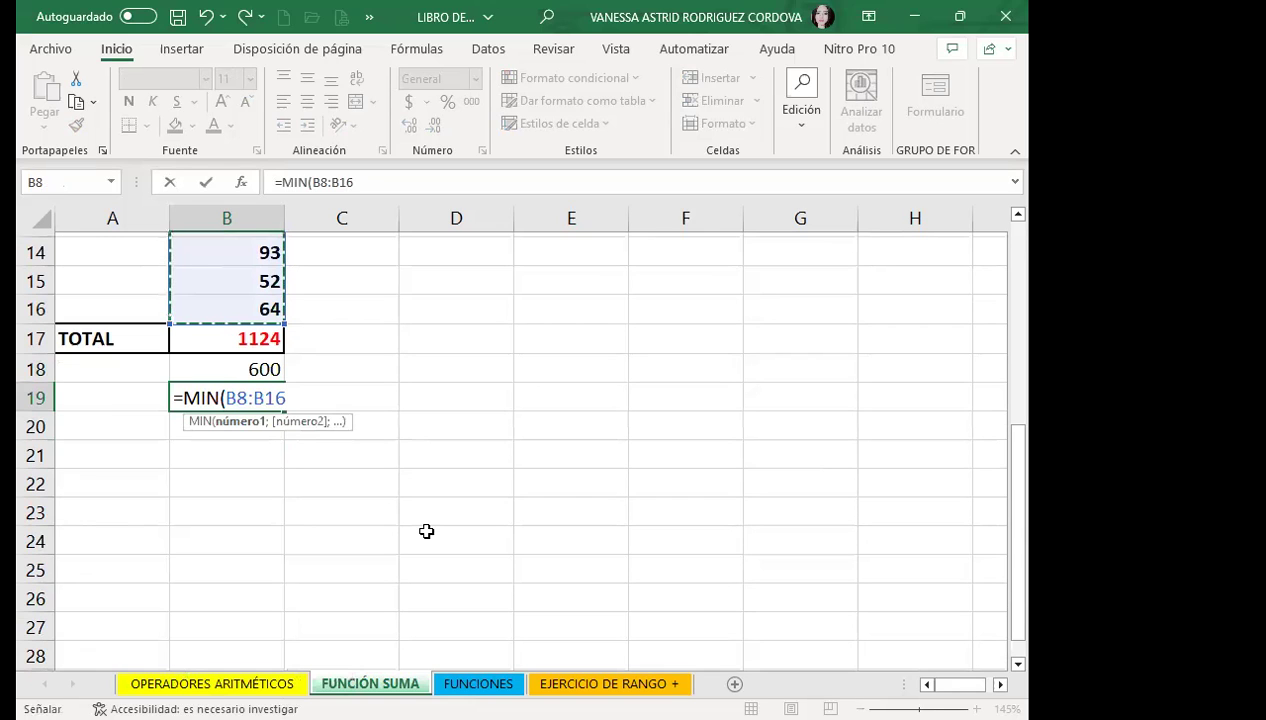
key(Return)
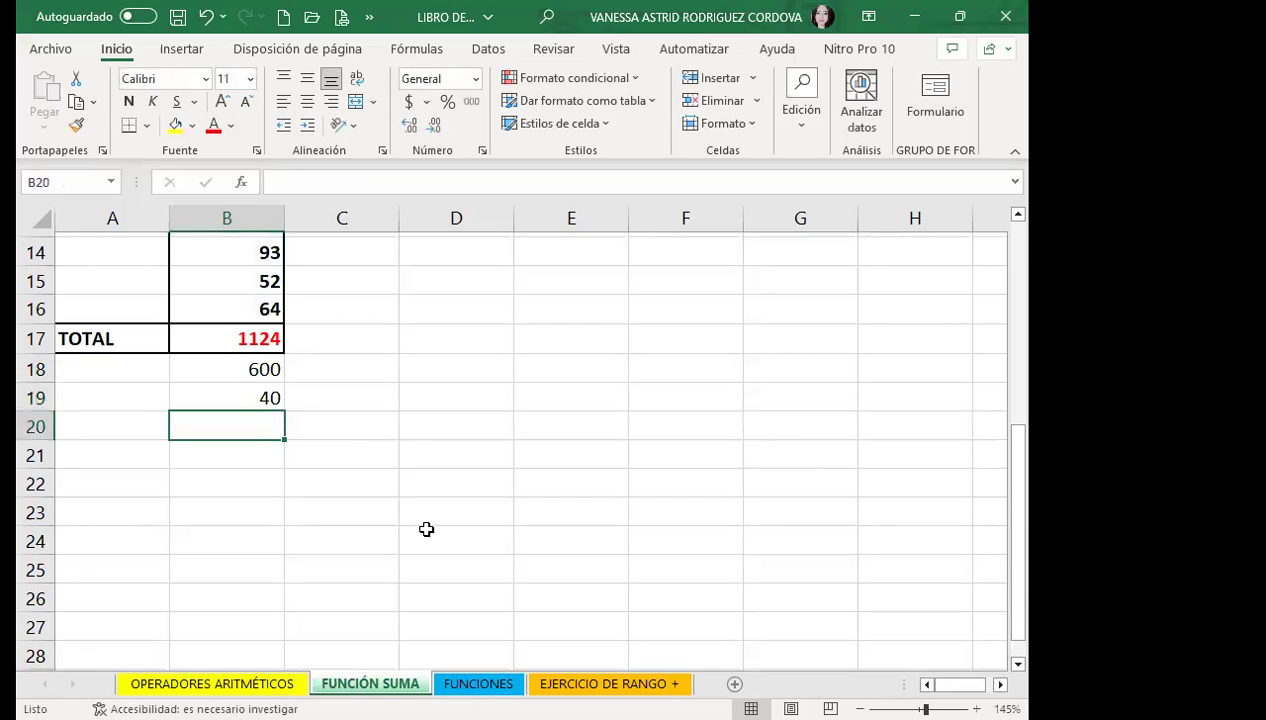
Review the SUMA, MAX and MIN formulas in B17, B18 and B19.
click(242, 341)
click(224, 369)
click(220, 396)
click(226, 342)
click(224, 369)
click(226, 392)
click(232, 340)
click(227, 362)
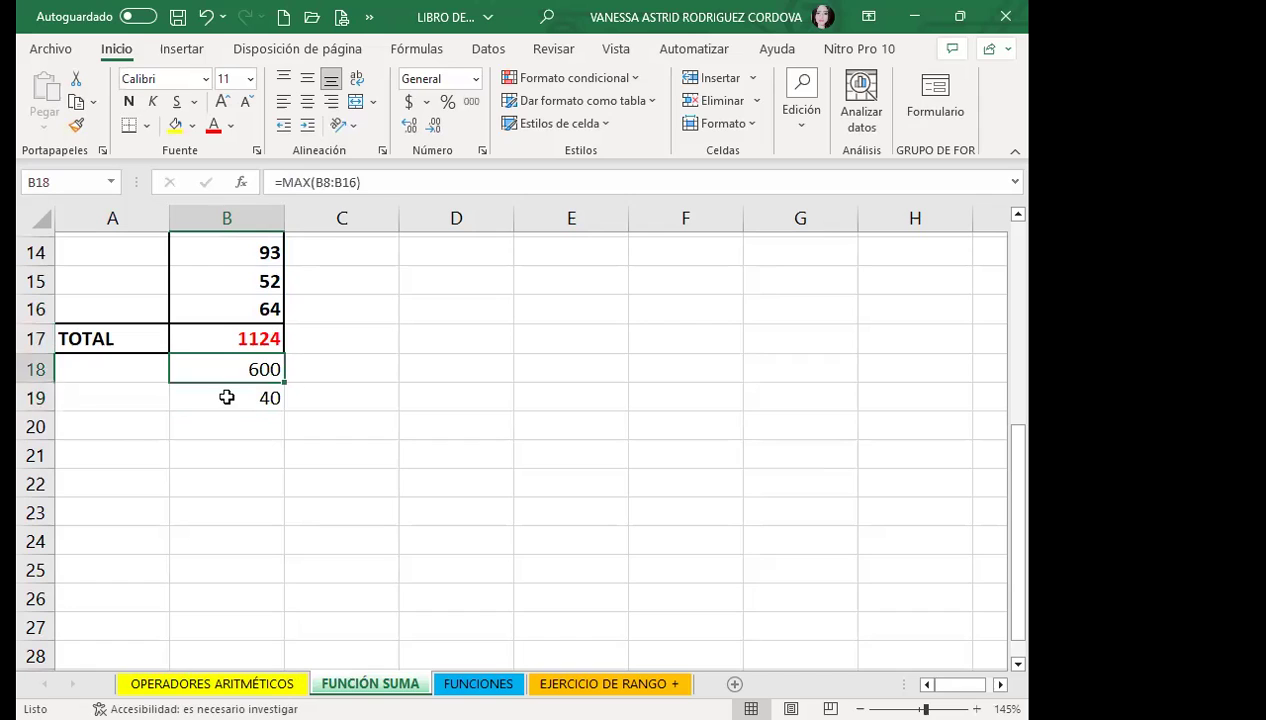
click(227, 397)
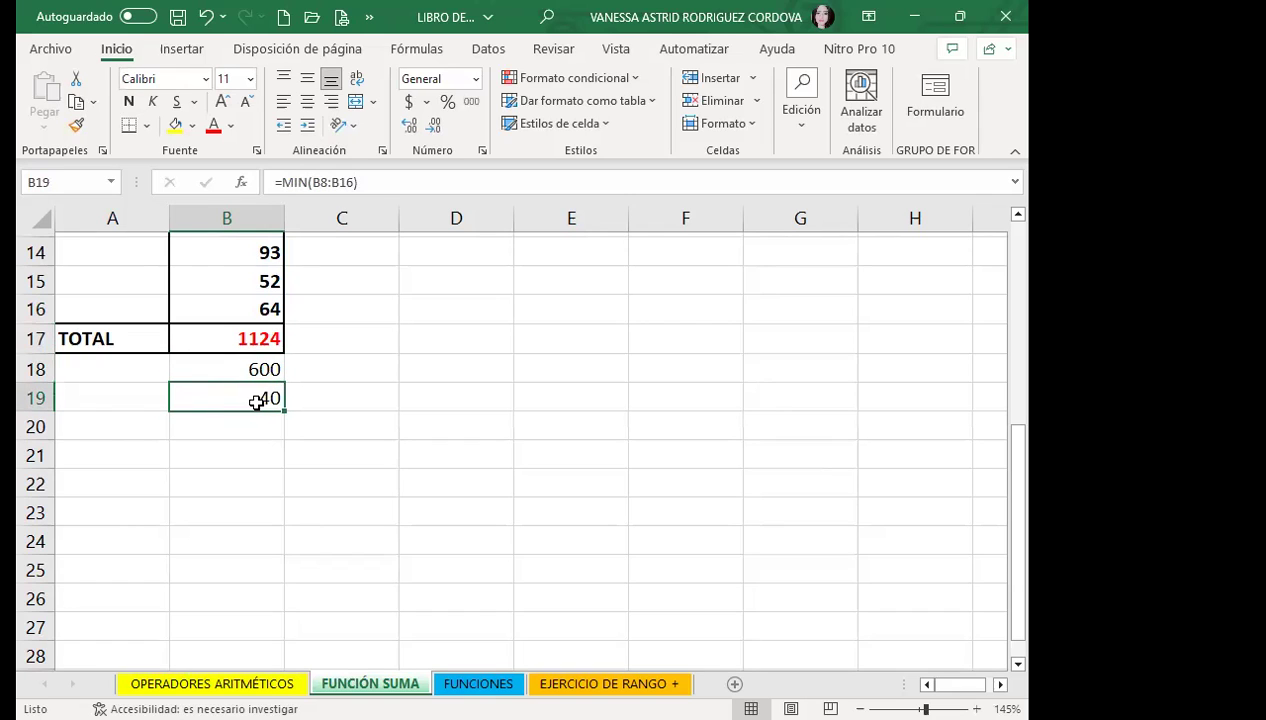
scroll(256, 400, up, 2)
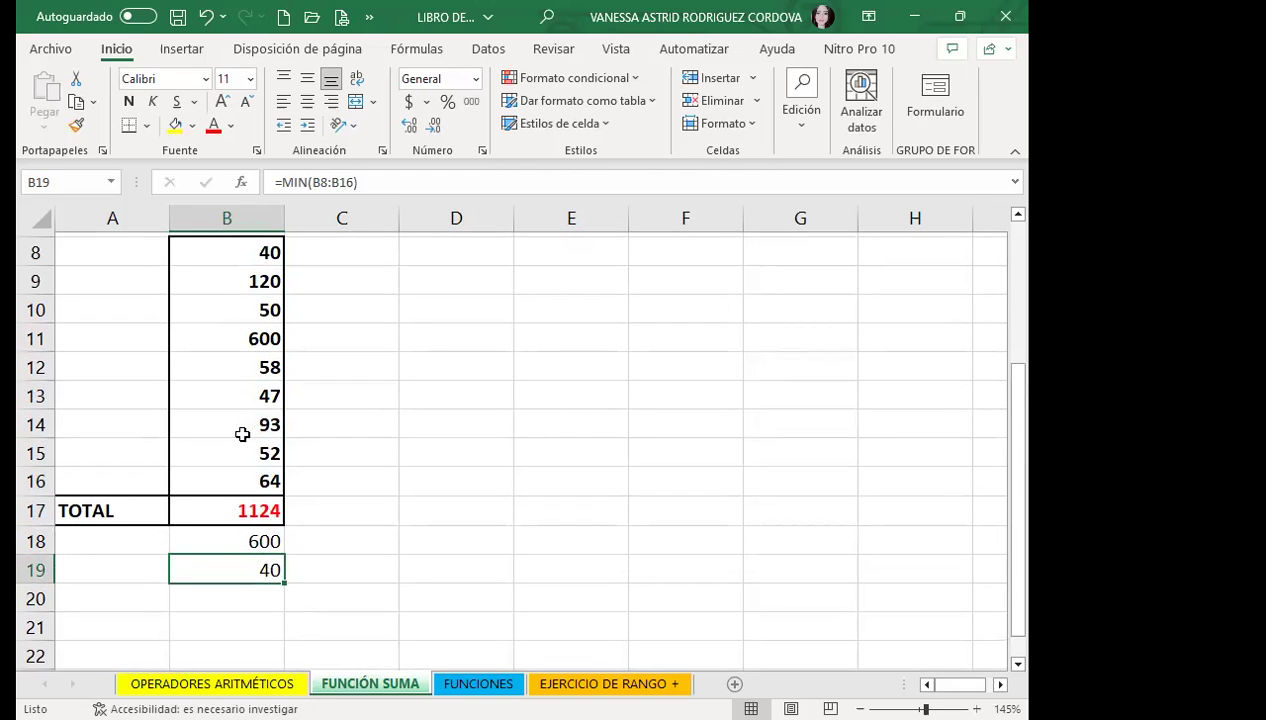
scroll(242, 434, down, 1)
click(235, 428)
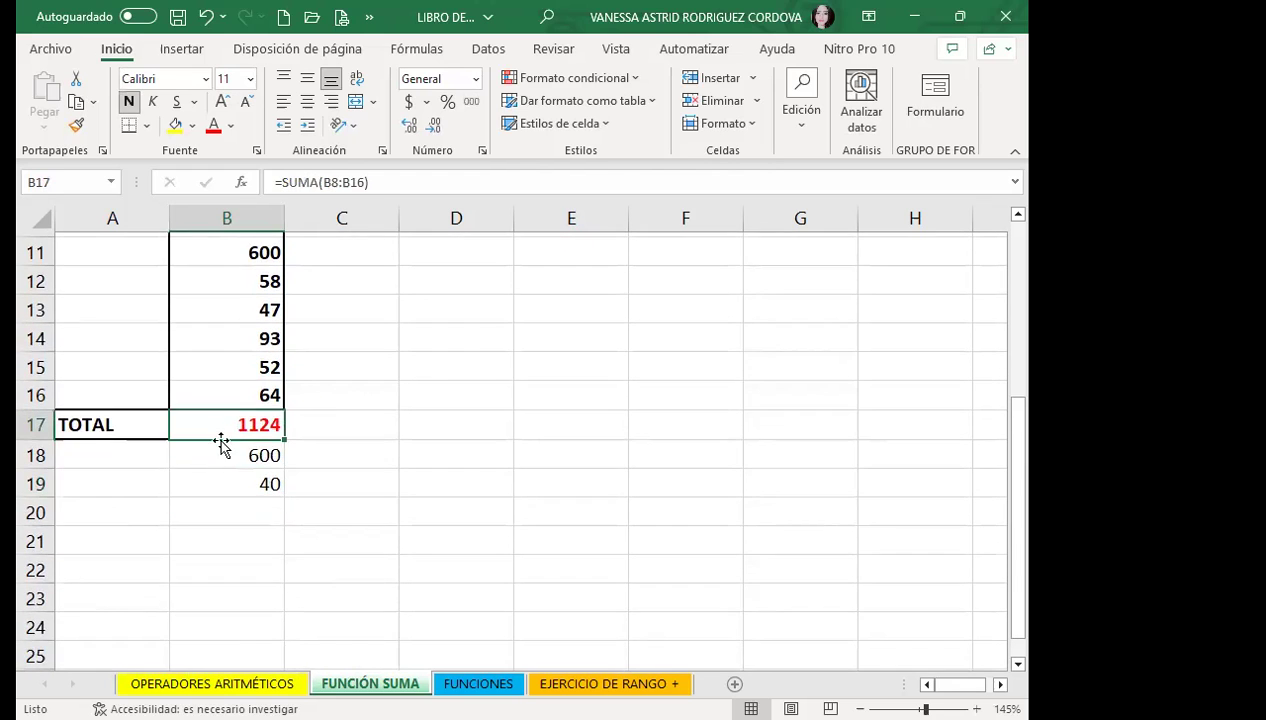
click(212, 455)
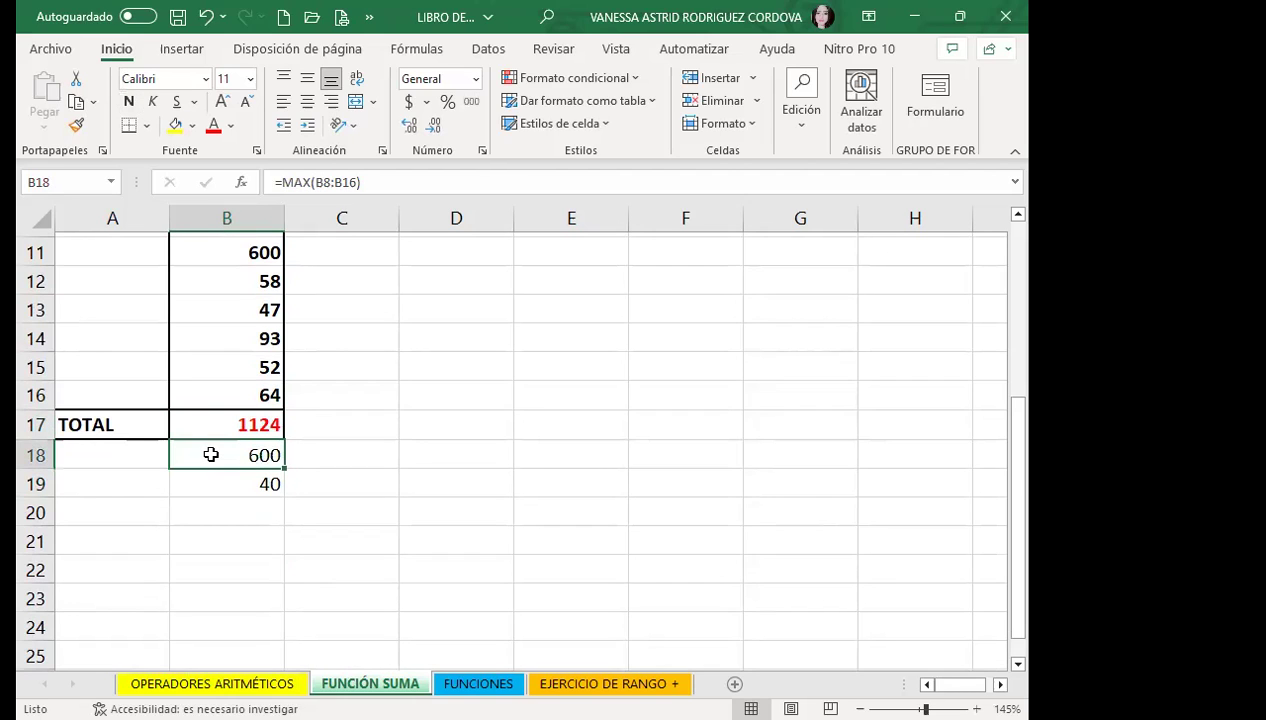
click(208, 483)
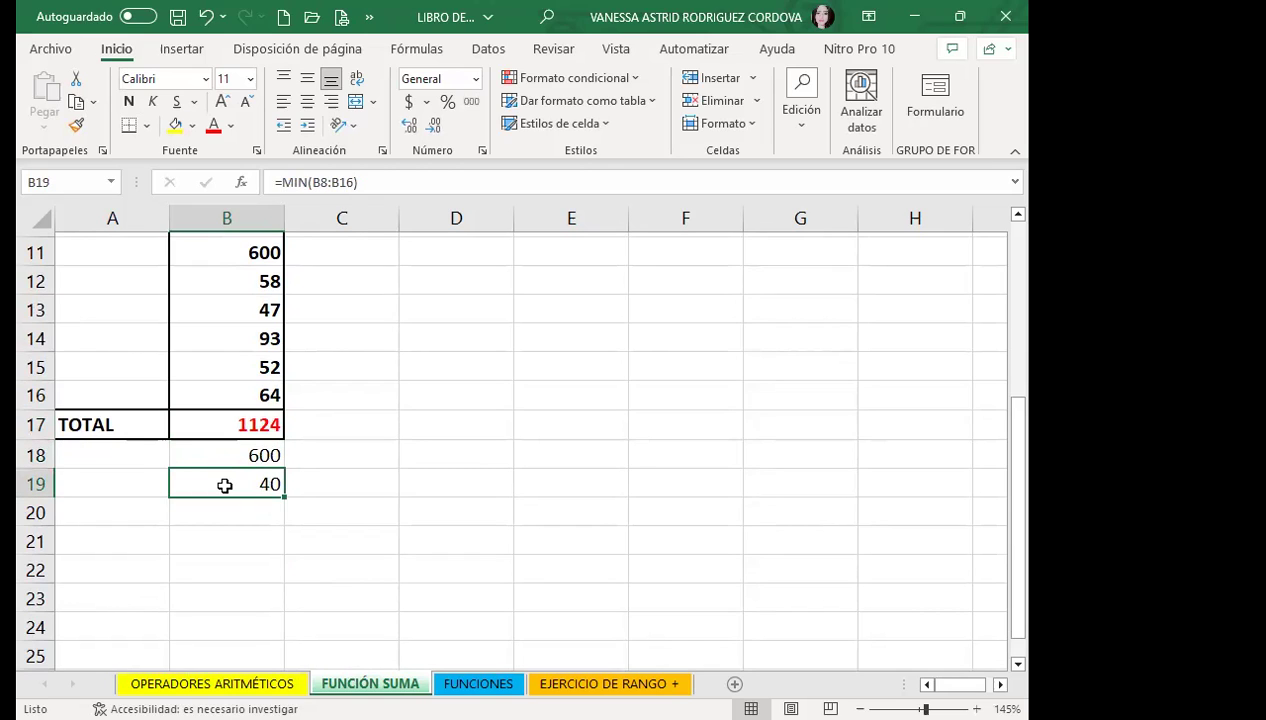
click(219, 510)
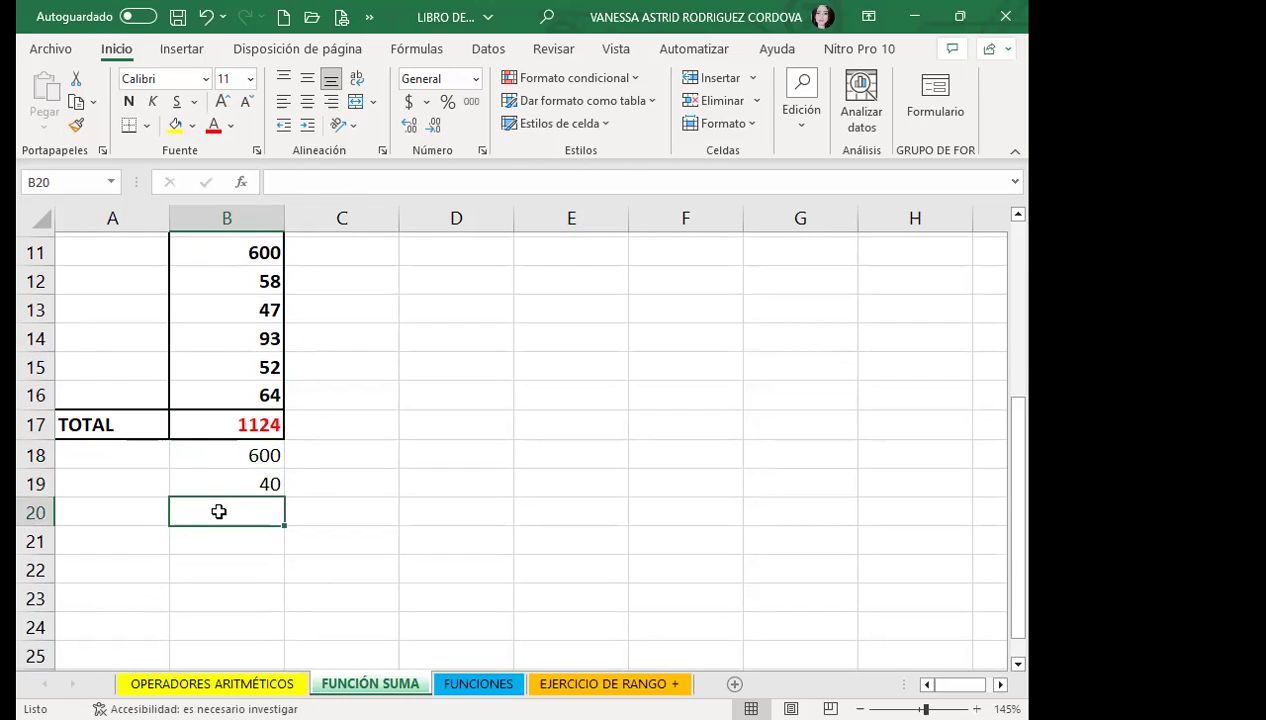
click(209, 457)
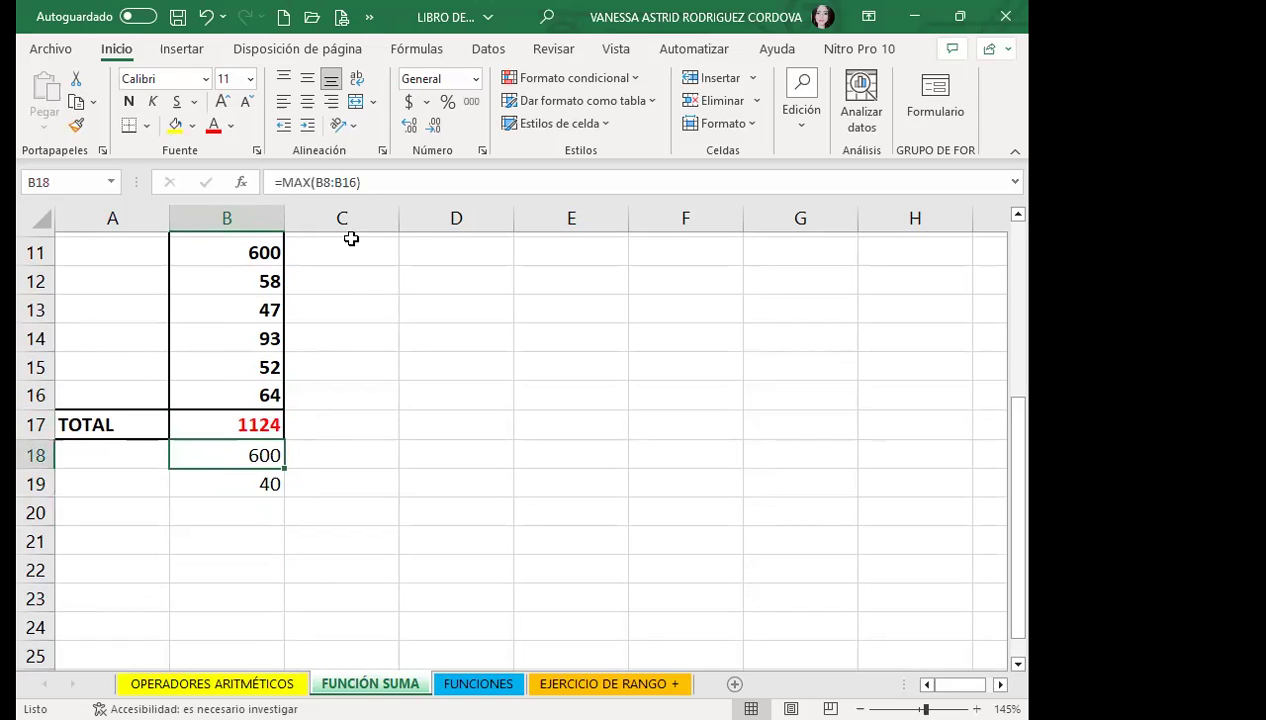
scroll(331, 476, down, 3)
scroll(331, 476, down, 3)
scroll(331, 476, down, 3)
scroll(331, 470, up, 4)
scroll(327, 450, up, 4)
scroll(322, 432, up, 4)
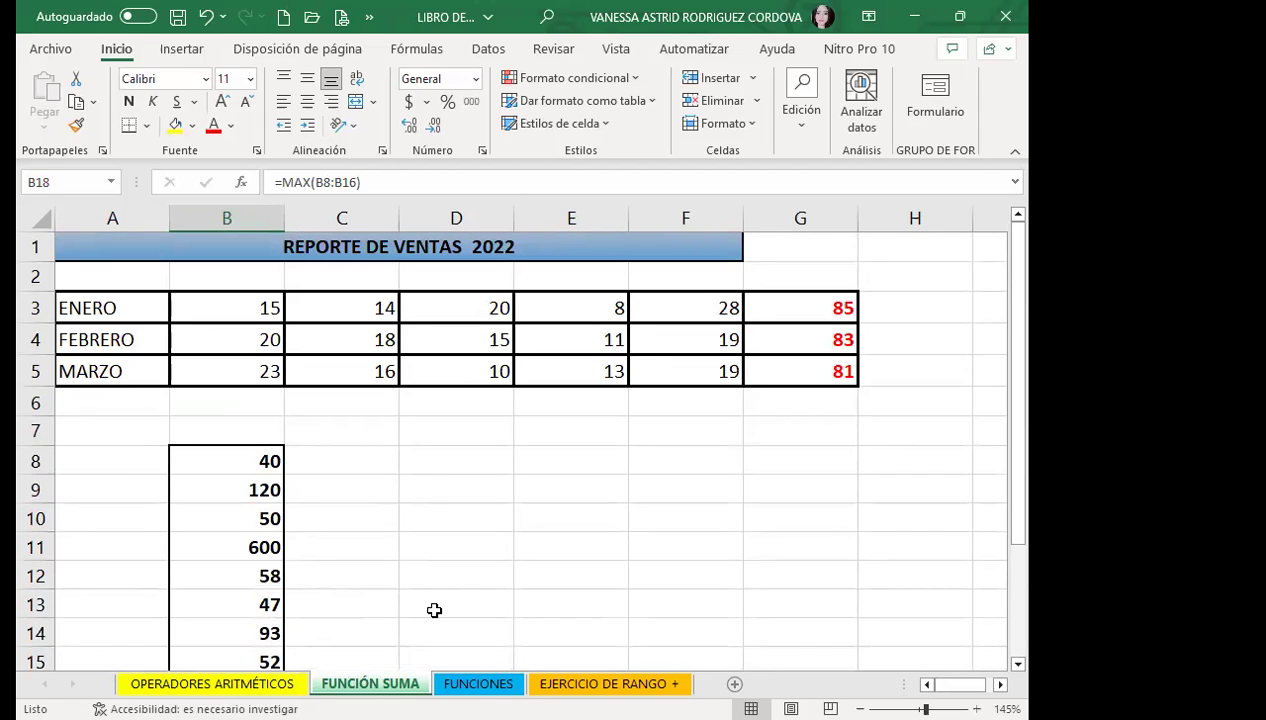
Switch to the FUNCIONES sheet and bring the column C TOTAL cell and row 23 into view.
click(481, 685)
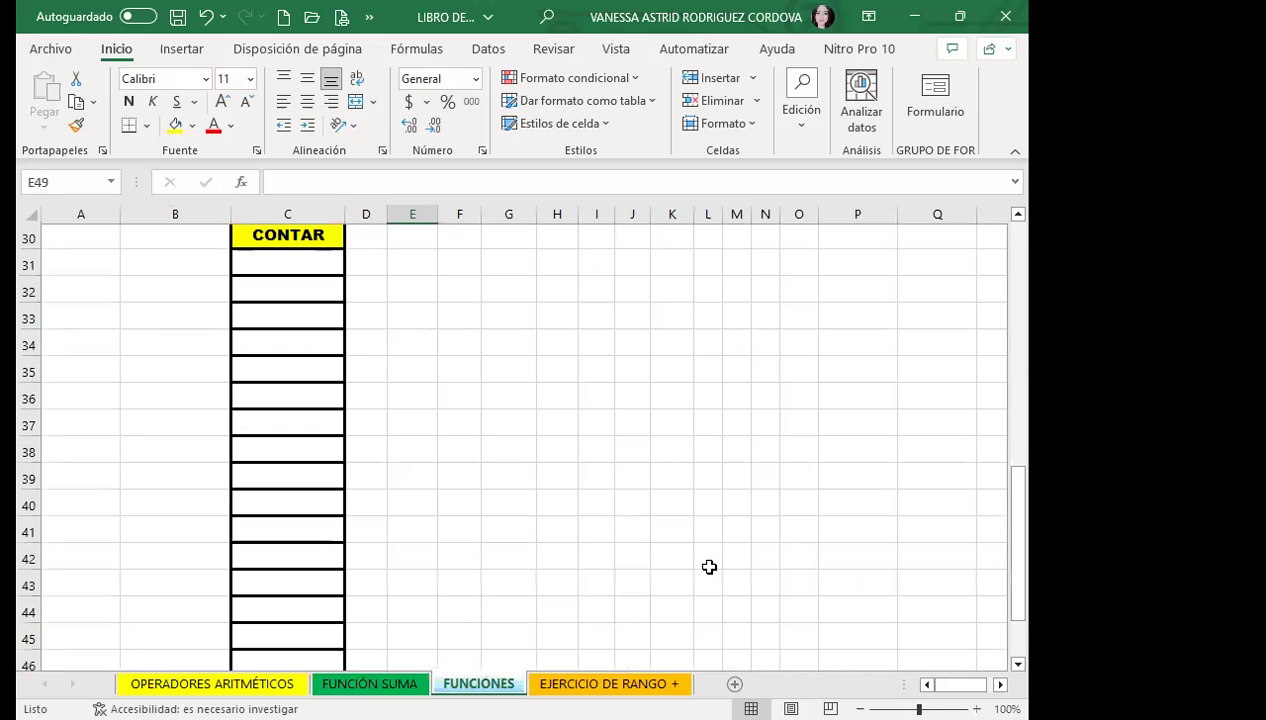
scroll(485, 512, up, 5)
scroll(485, 512, up, 3)
scroll(485, 512, up, 2)
scroll(420, 459, down, 2)
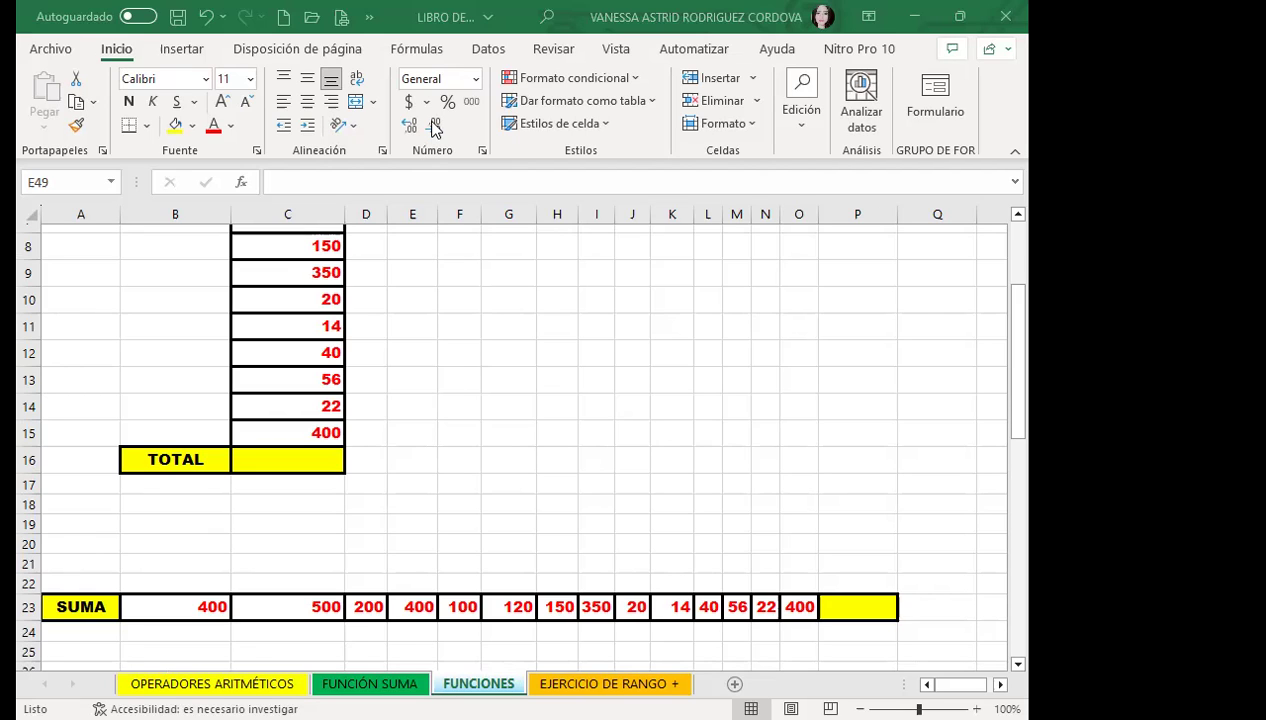
click(294, 460)
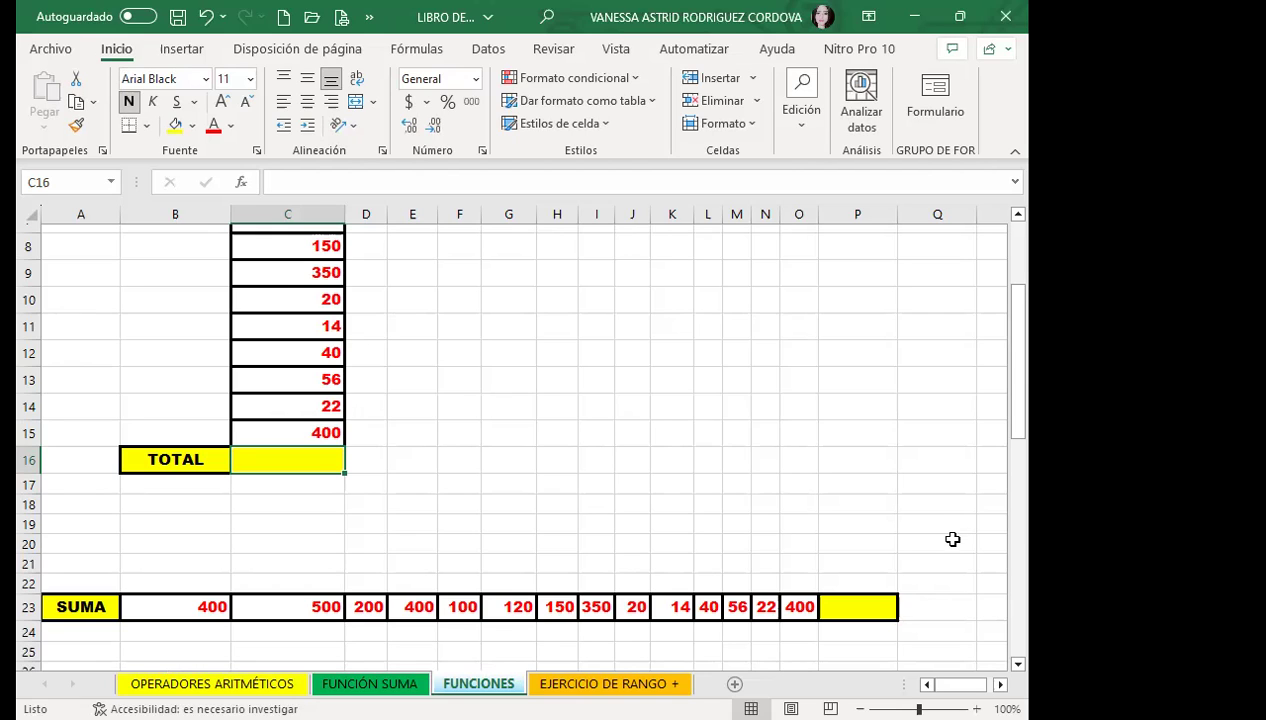
click(425, 503)
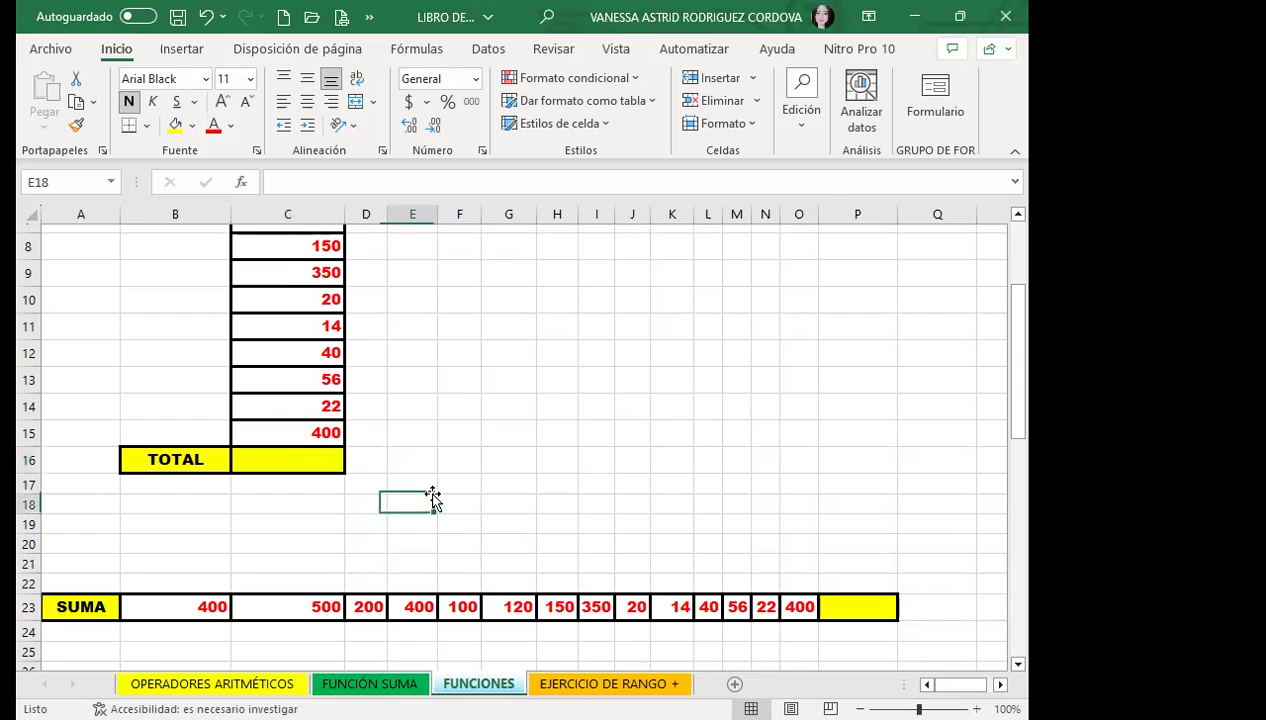
click(306, 459)
scroll(398, 448, up, 1)
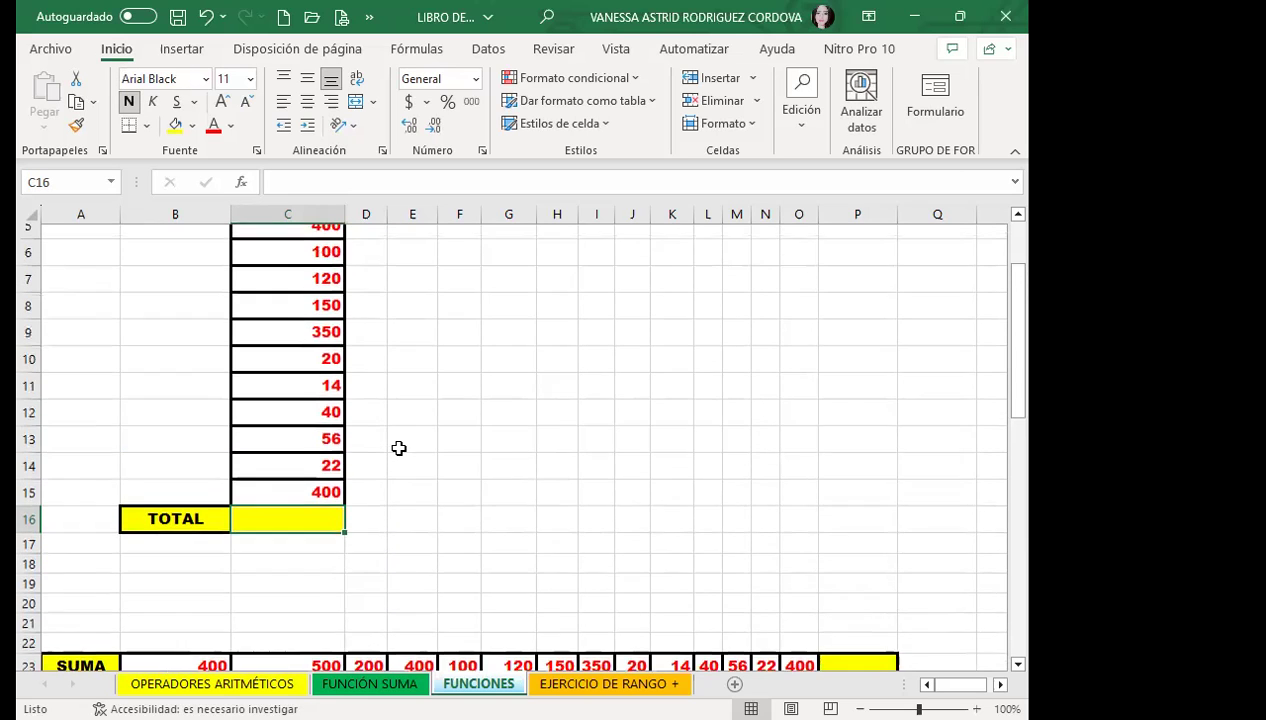
scroll(398, 448, up, 2)
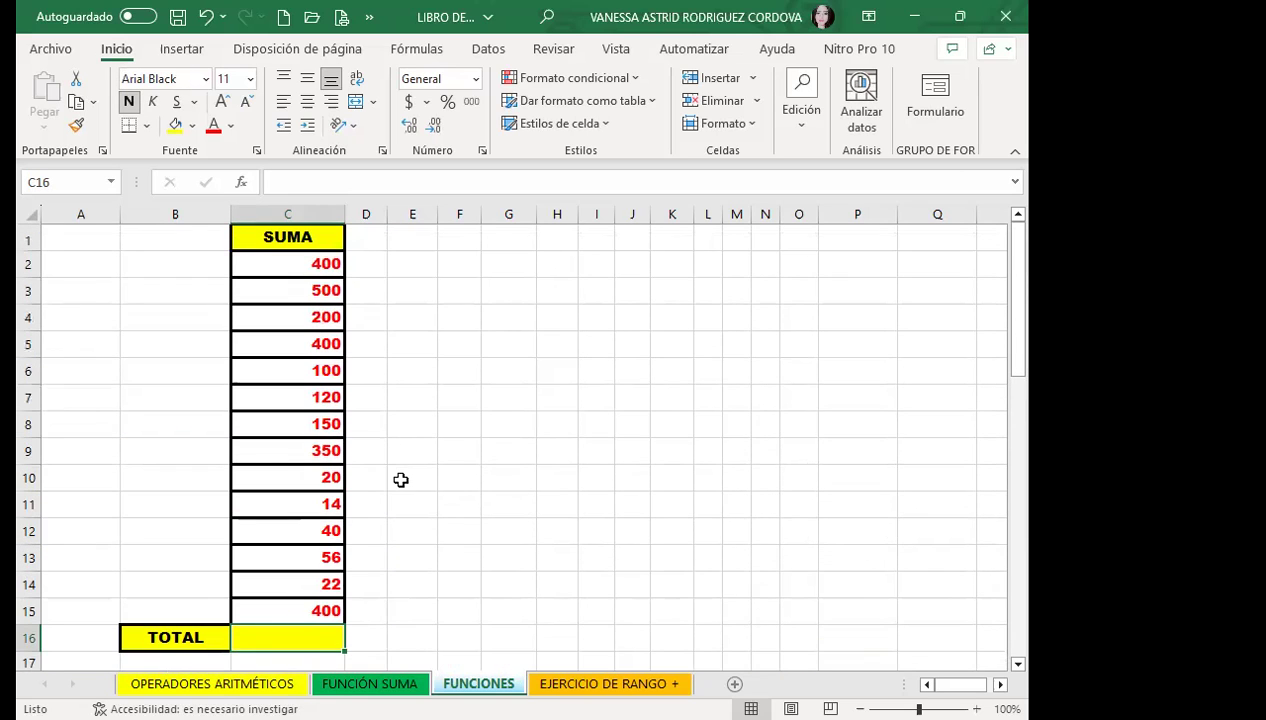
scroll(348, 432, down, 2)
scroll(320, 400, up, 2)
scroll(285, 345, down, 3)
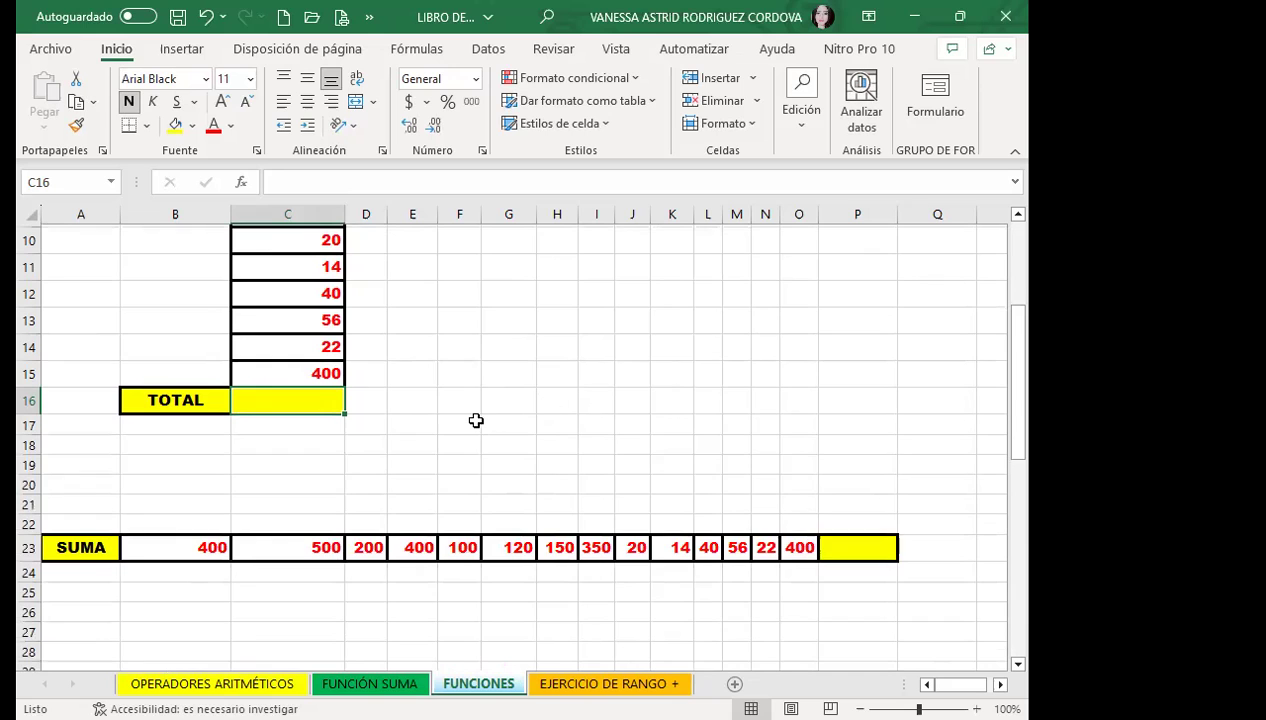
scroll(475, 421, up, 2)
scroll(474, 421, up, 1)
scroll(466, 430, down, 2)
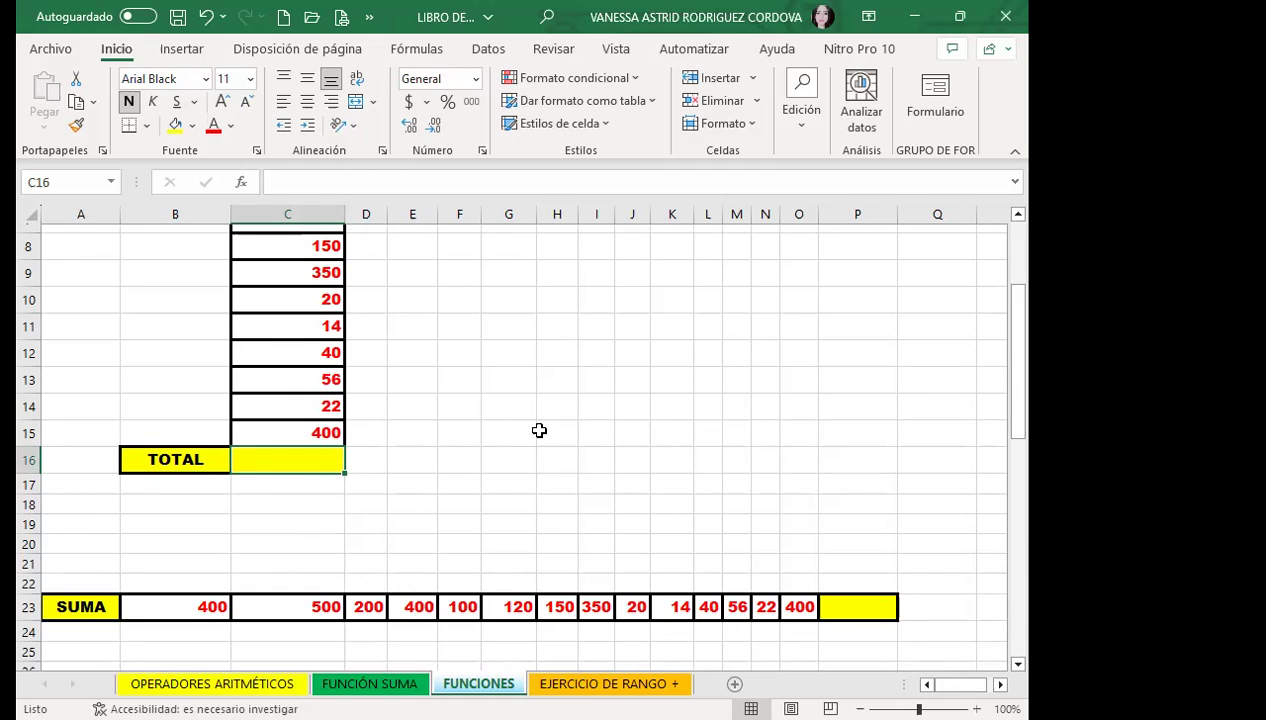
Total column C in C16 with =SUMA(C2:C15), giving 2772.
text(=)
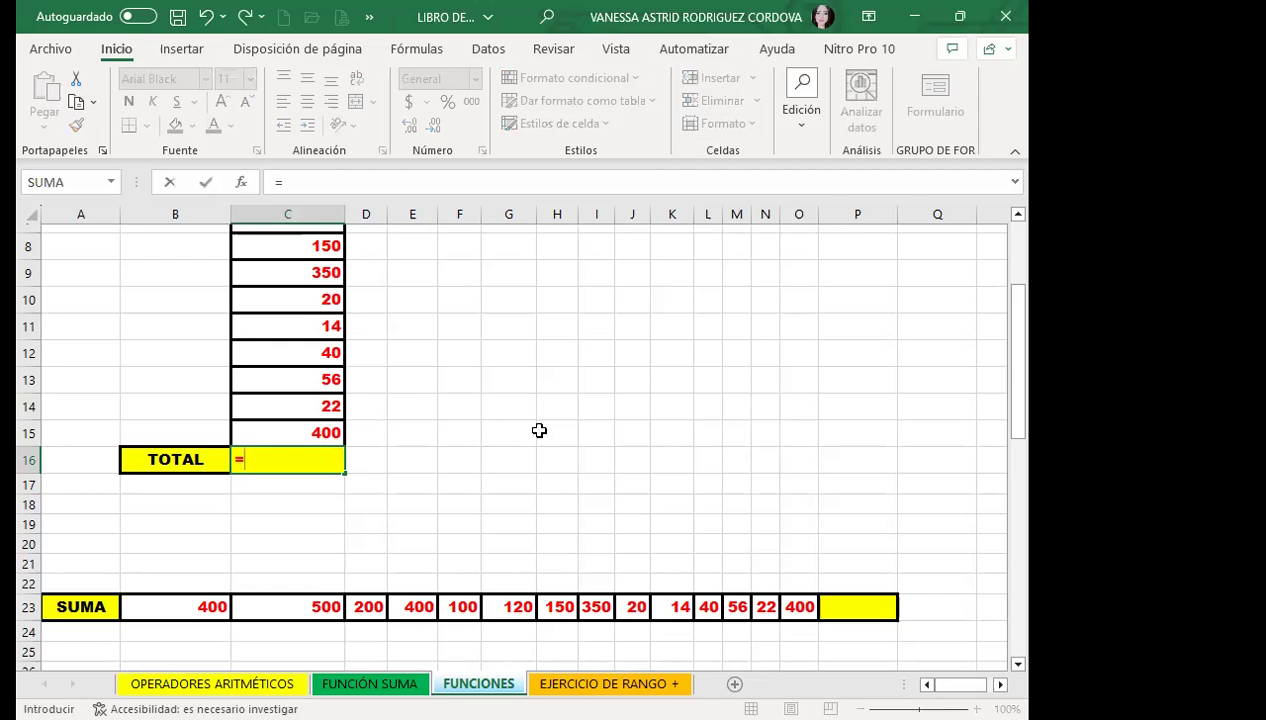
text(suma)
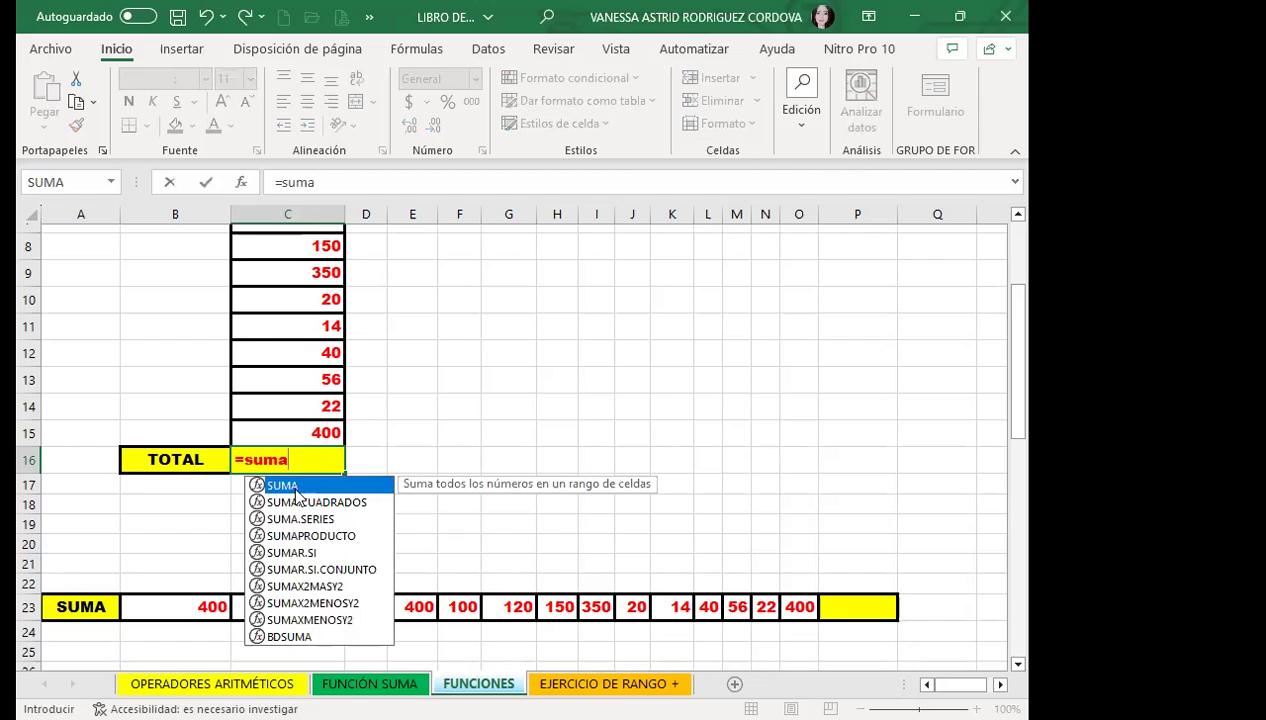
key(Tab)
scroll(265, 330, up, 3)
click(272, 266)
drag(274, 286, 272, 557)
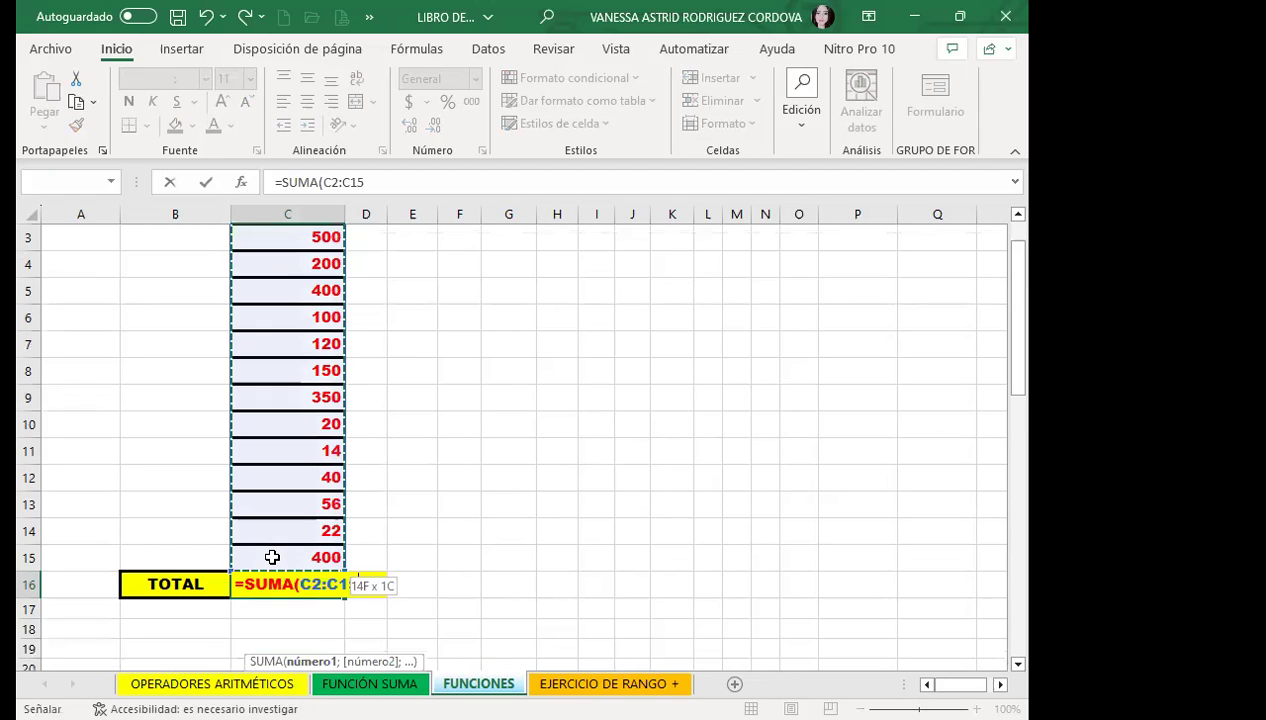
key(Return)
click(263, 579)
Total row 23 in P23 with =SUMA(B23:O23), also giving 2772.
scroll(485, 521, down, 4)
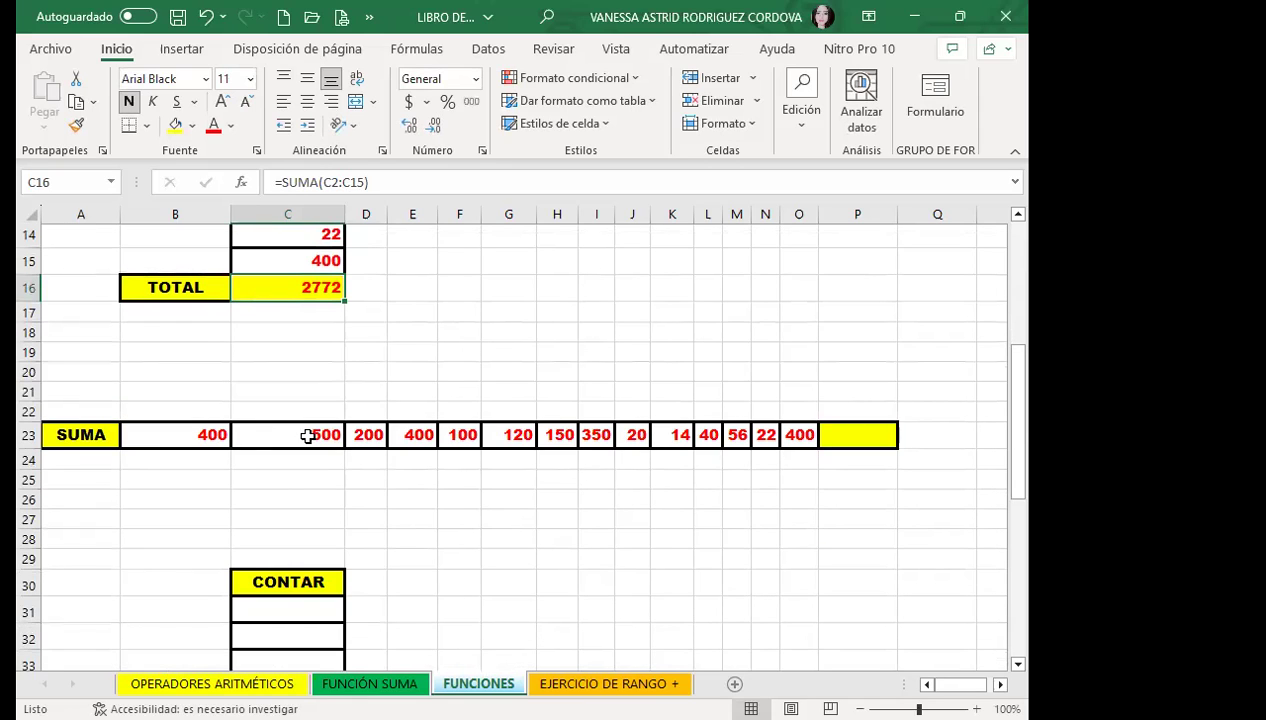
click(853, 431)
text(=)
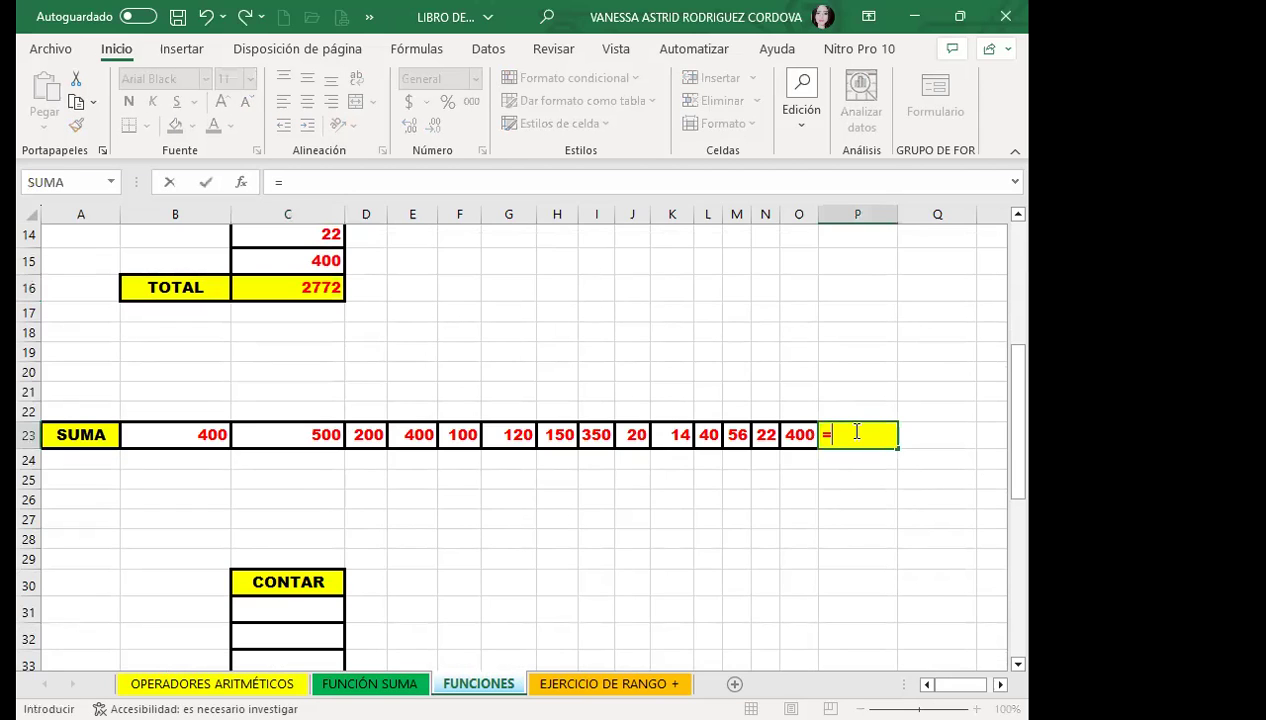
text(suma)
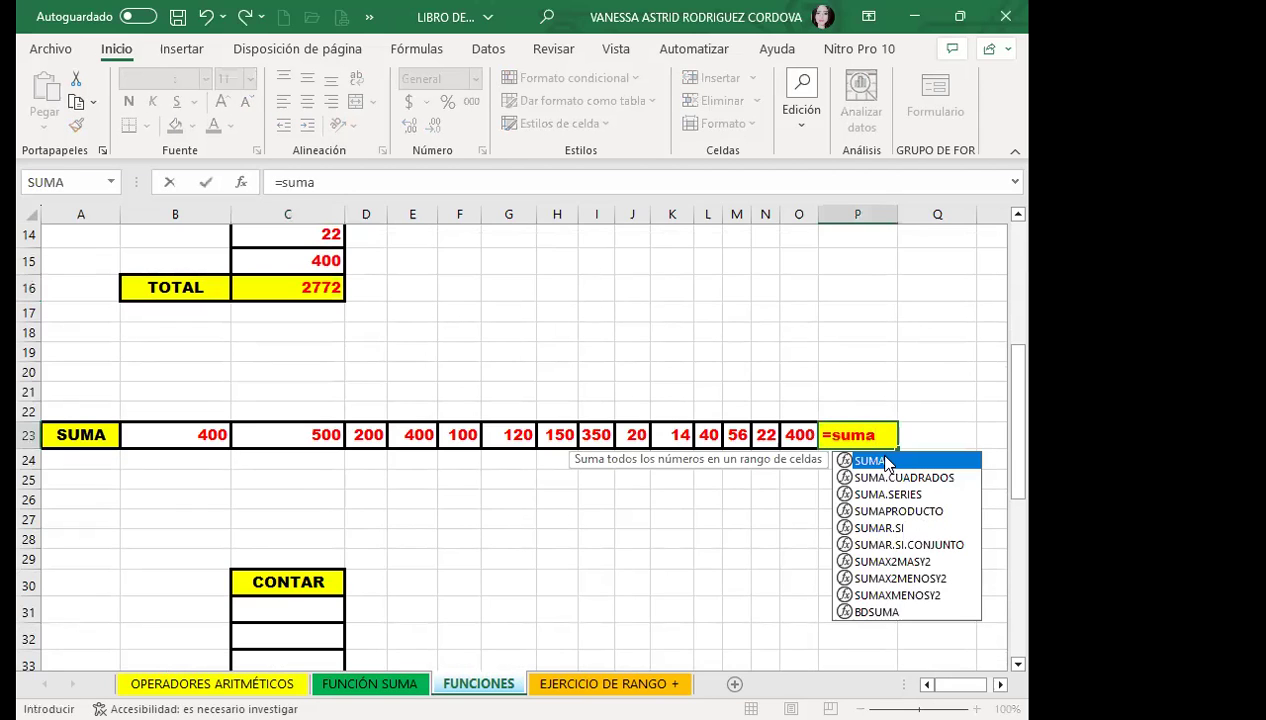
double_click(886, 461)
click(162, 428)
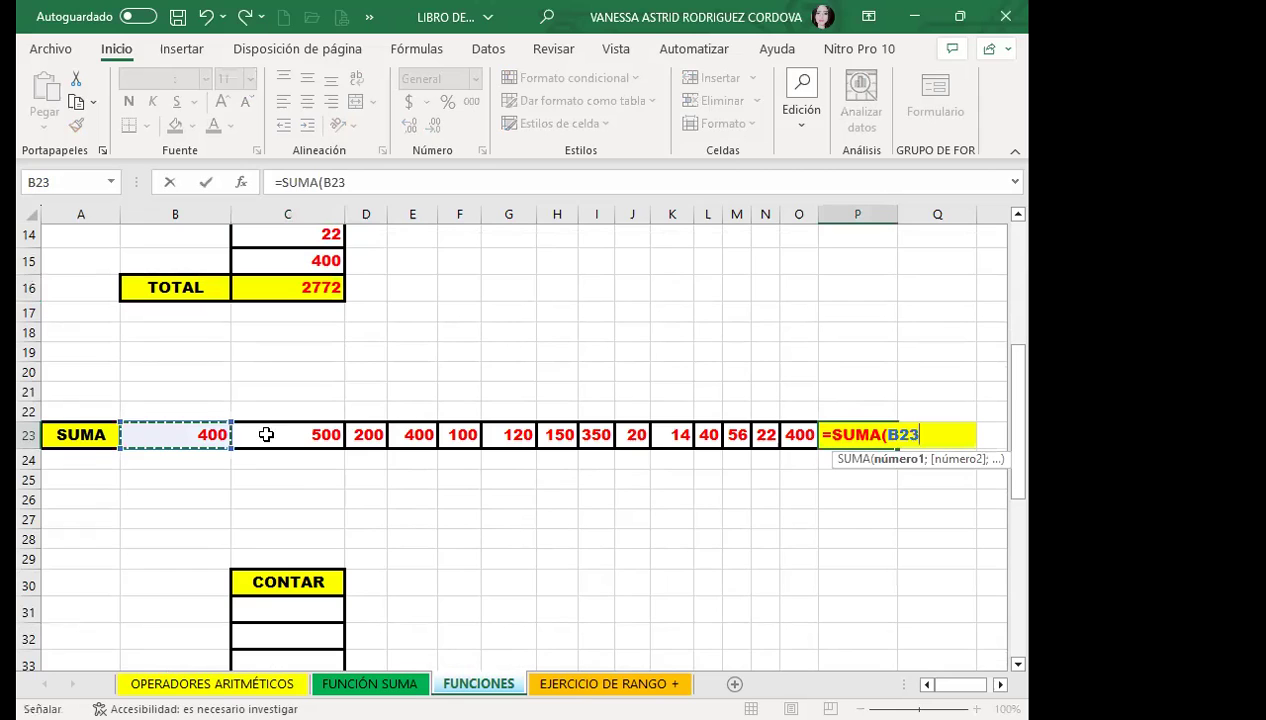
shift+click(789, 443)
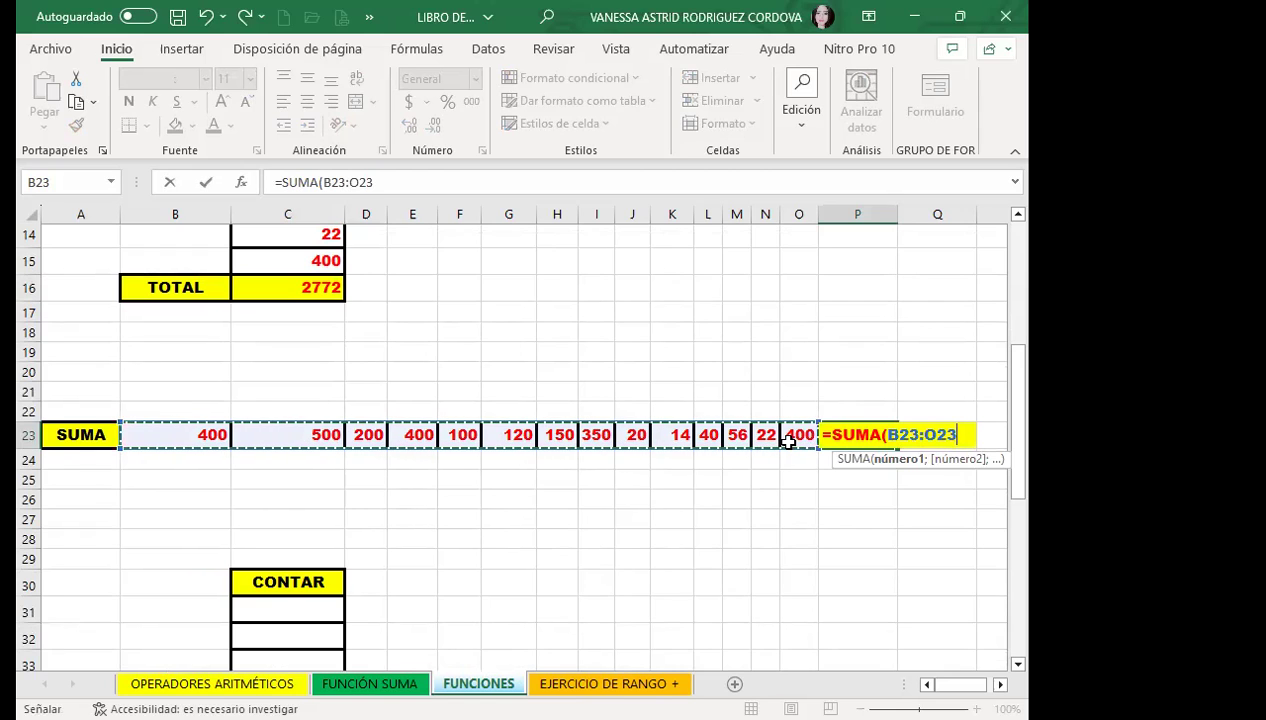
key(Return)
click(873, 436)
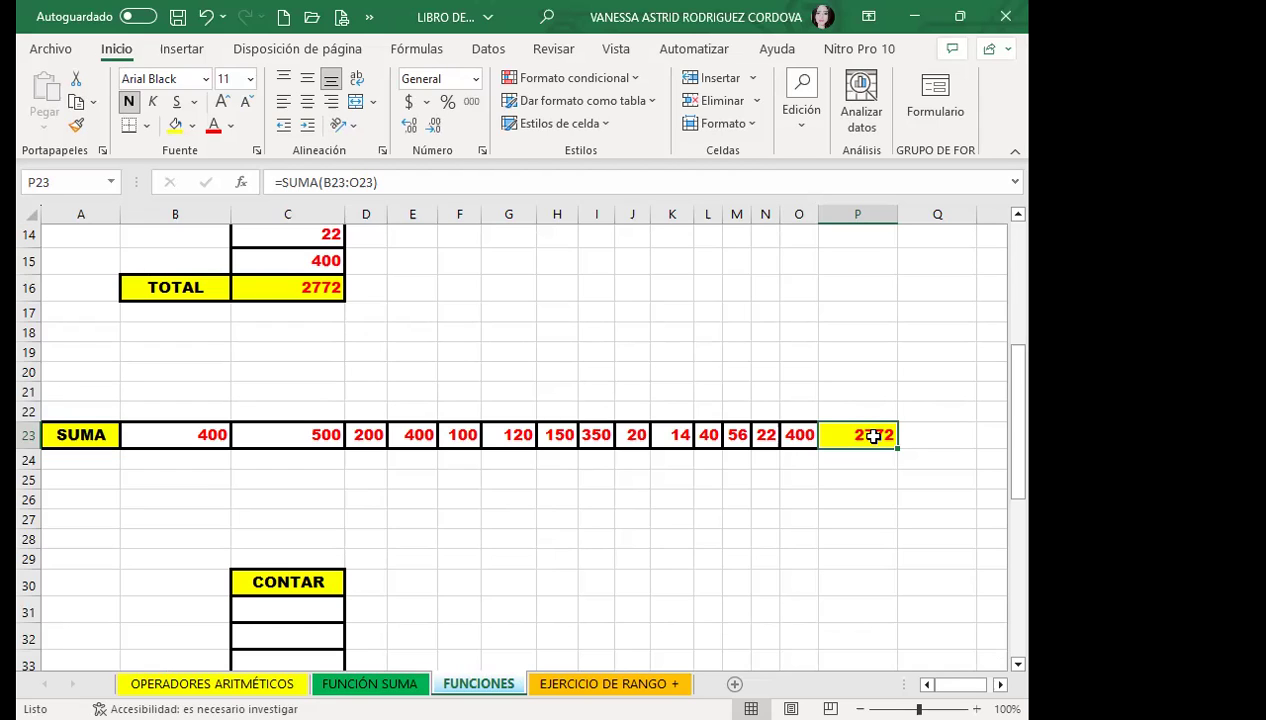
scroll(469, 525, down, 2)
scroll(319, 500, down, 3)
scroll(301, 503, down, 2)
click(258, 550)
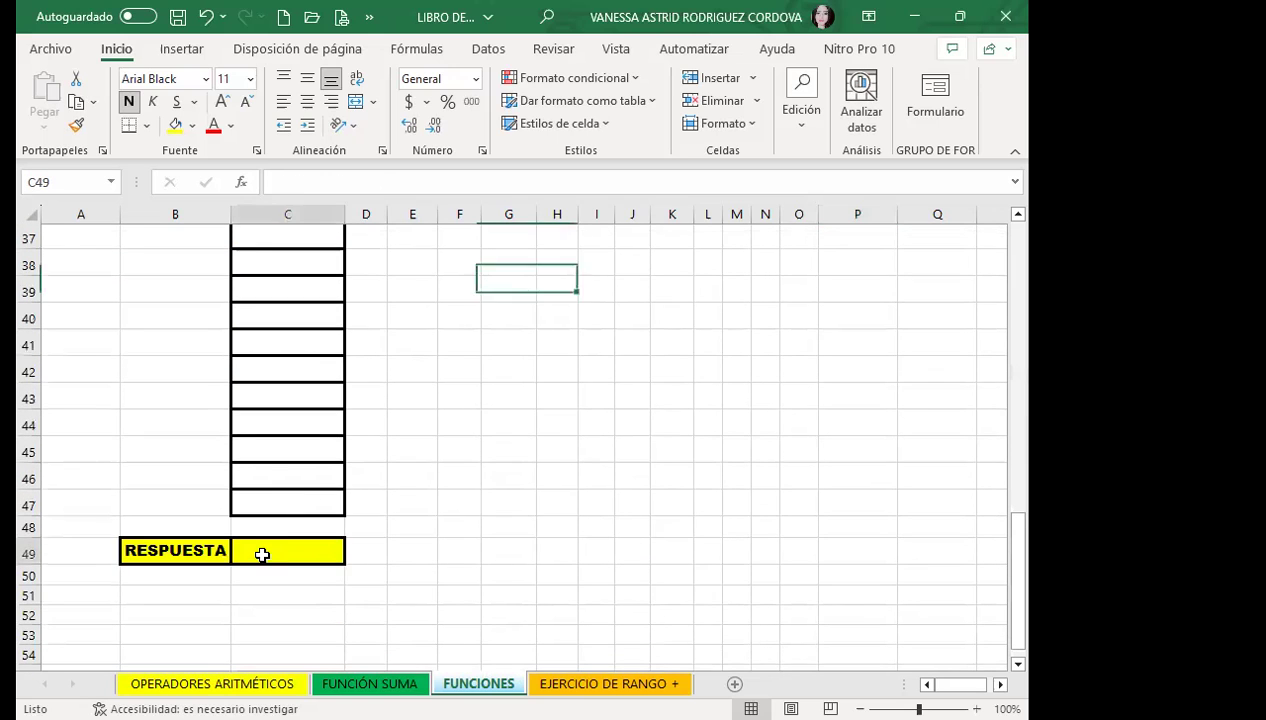
scroll(400, 472, up, 3)
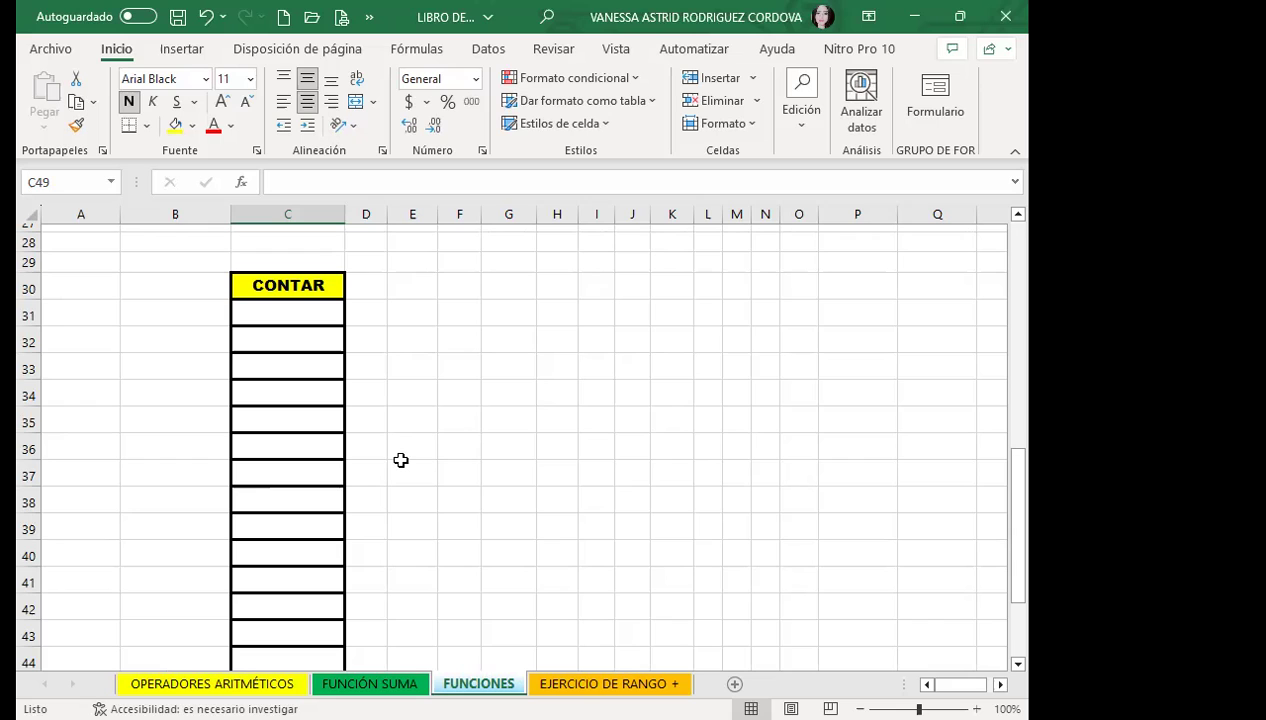
Enter 1 in C31 and 2 in C32, the first cells under the CONTAR header.
scroll(333, 336, down, 1)
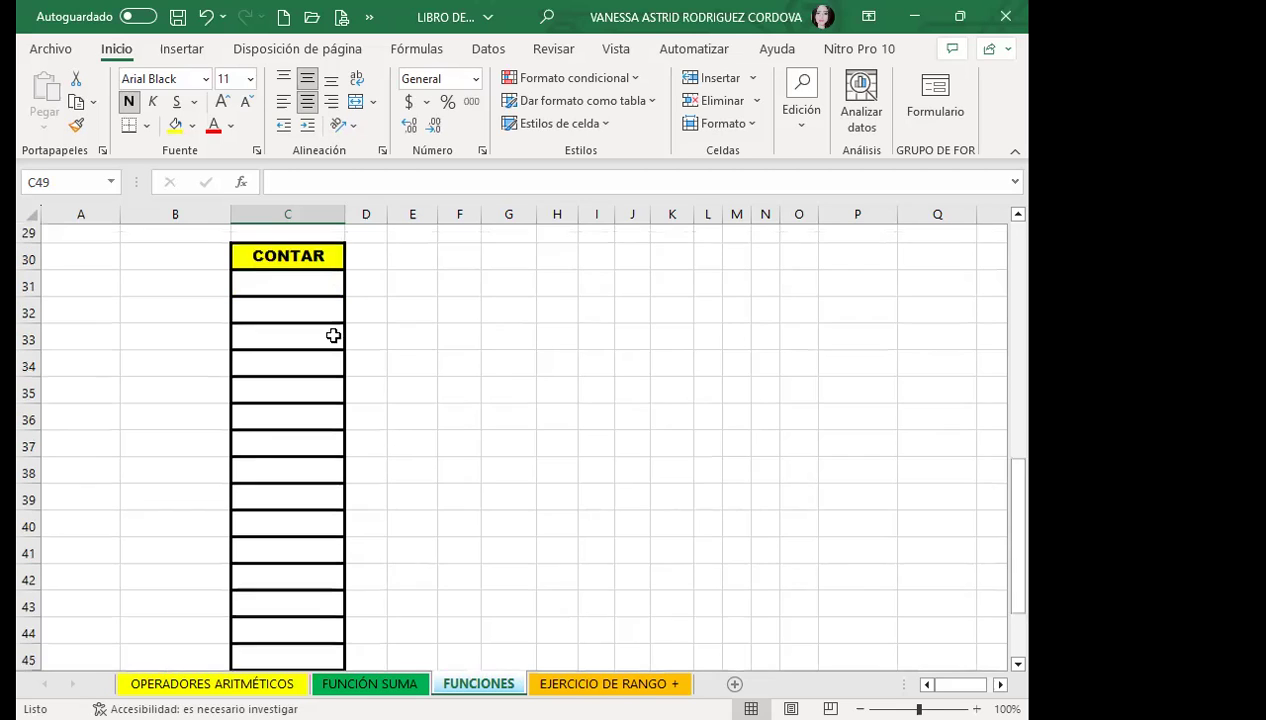
scroll(331, 463, down, 4)
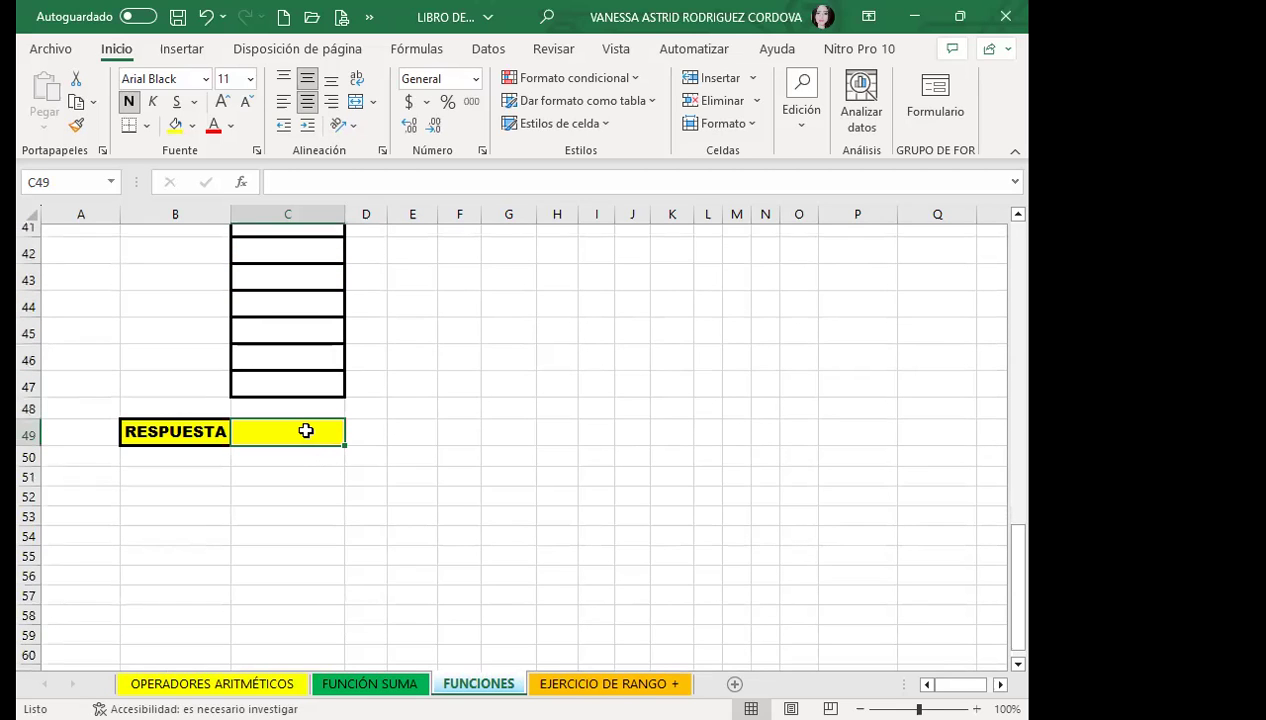
scroll(300, 400, up, 4)
click(250, 258)
click(201, 256)
click(258, 260)
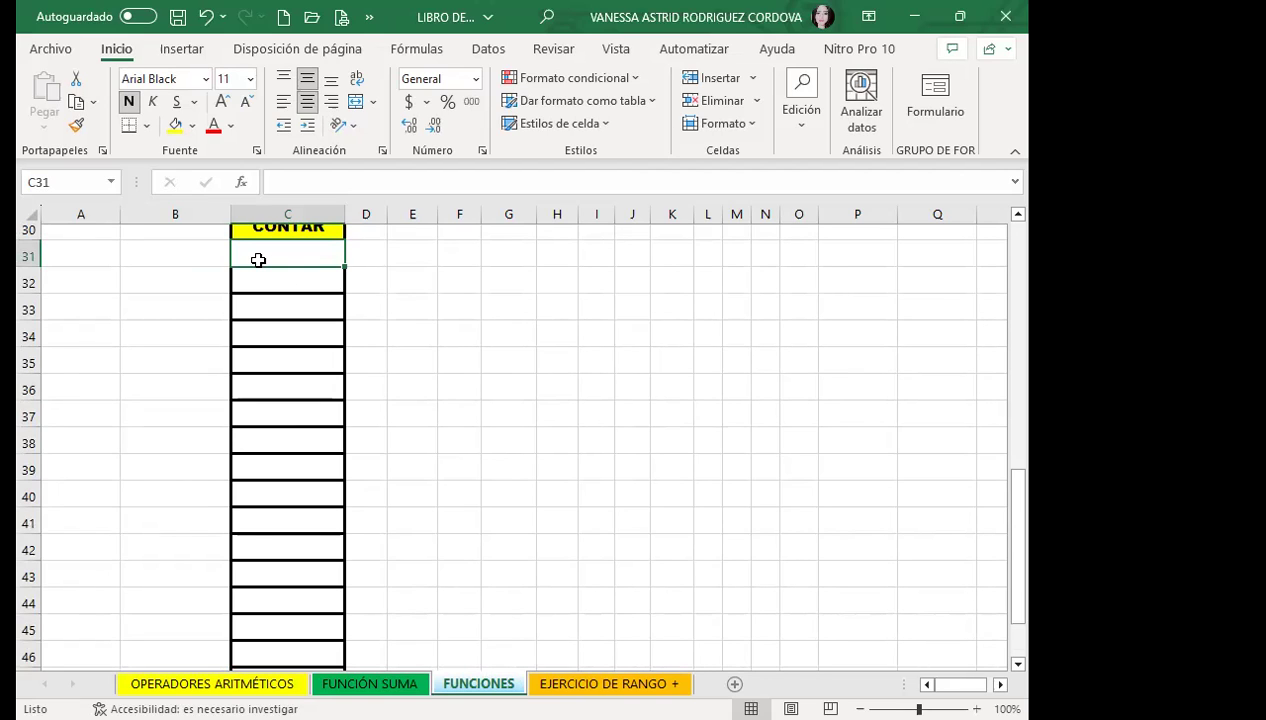
text(1)
key(Return)
text(2)
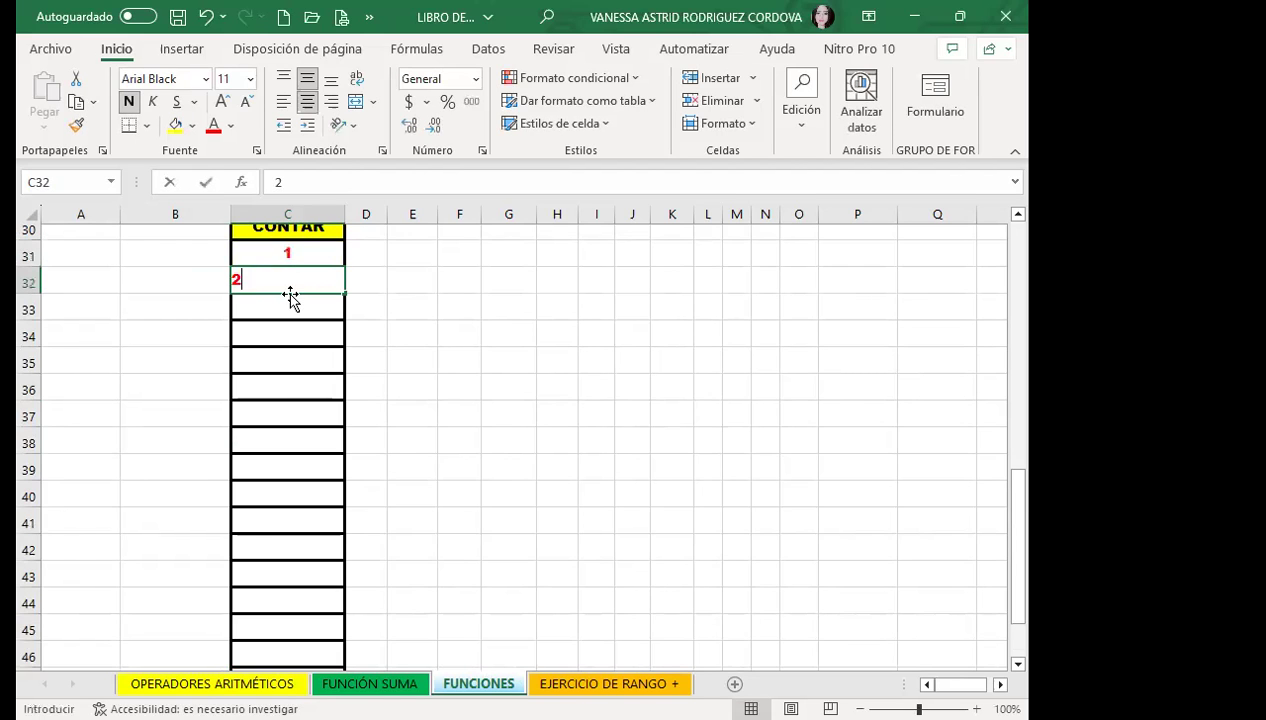
click(309, 261)
Extend the 1, 2 series down to C48 so the column reads 1 through 18.
click(300, 277)
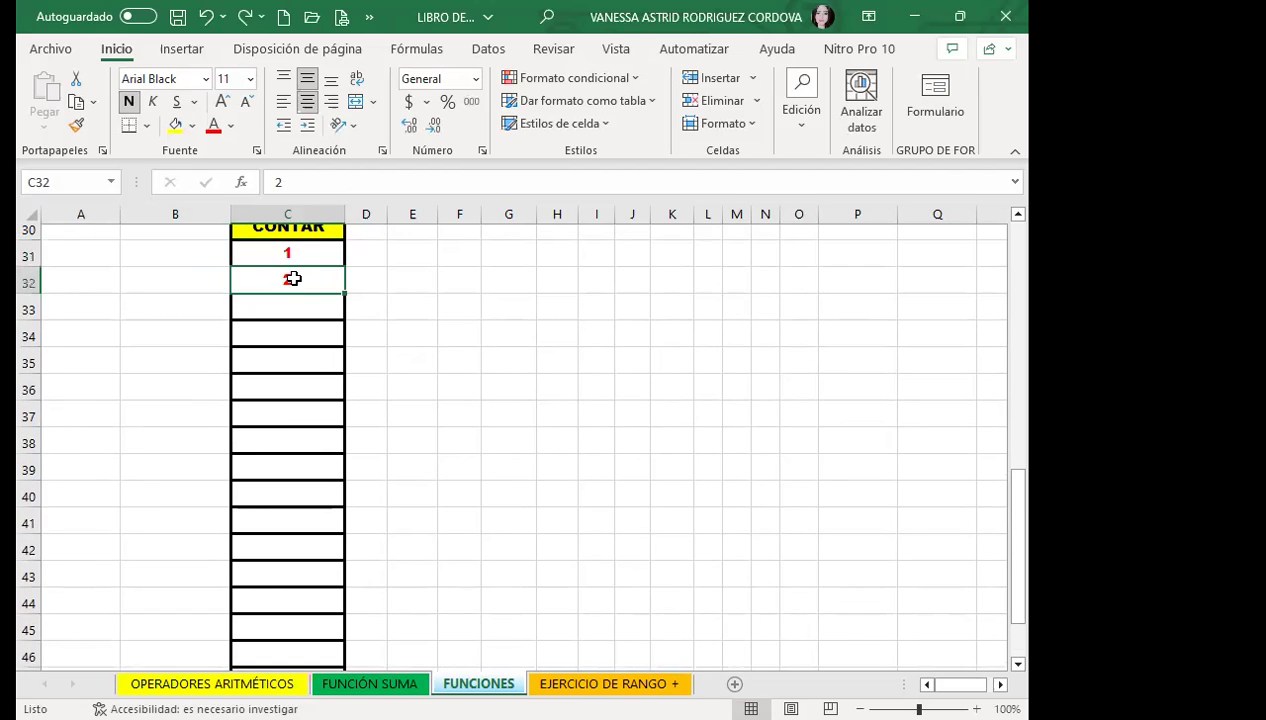
mouse_move(311, 252)
mouse_down()
mouse_move(336, 293)
mouse_move(328, 610)
mouse_up()
scroll(283, 401, up, 3)
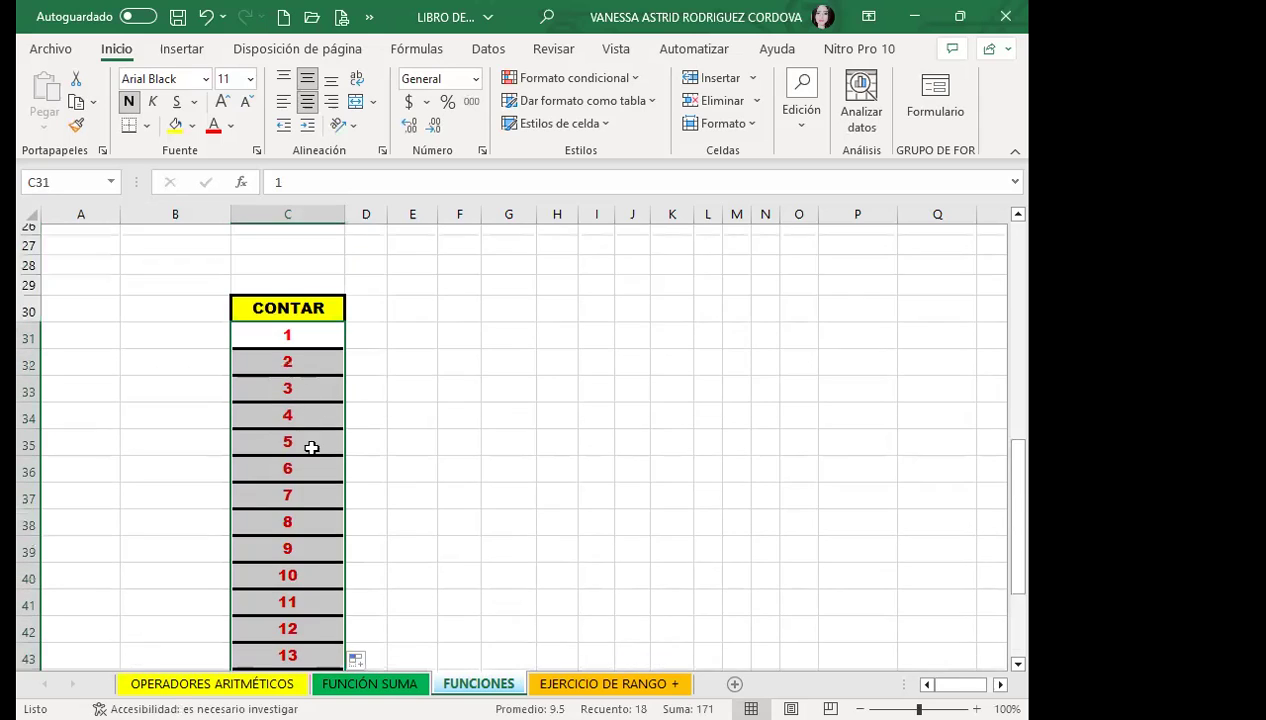
scroll(311, 447, down, 5)
click(288, 460)
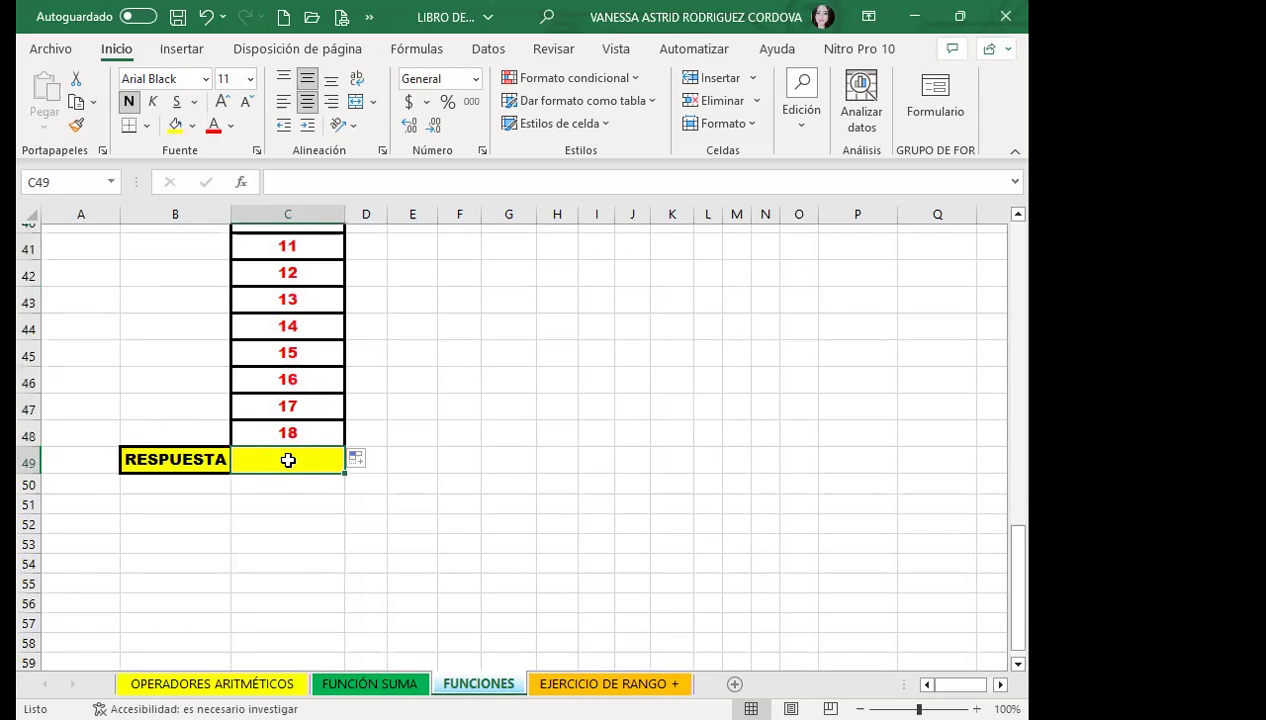
Enter =CONTAR(C31:C48) in the yellow RESPUESTA cell C49.
text(=)
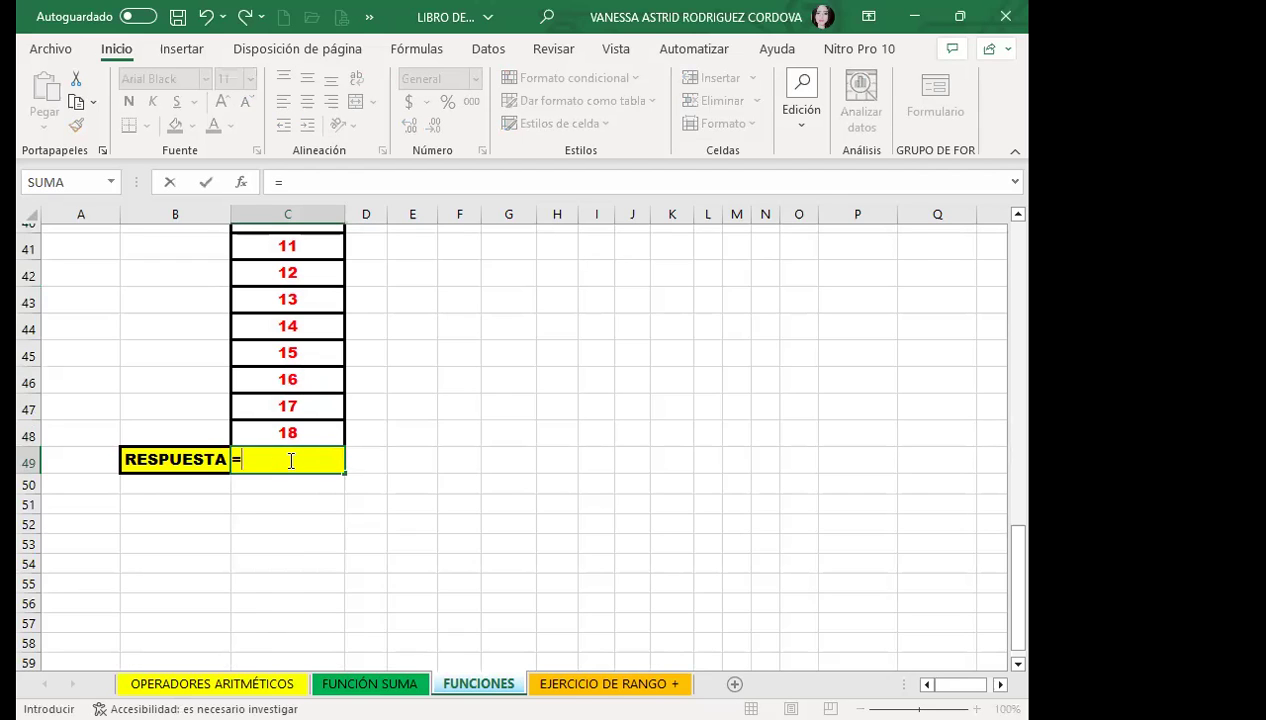
text(con)
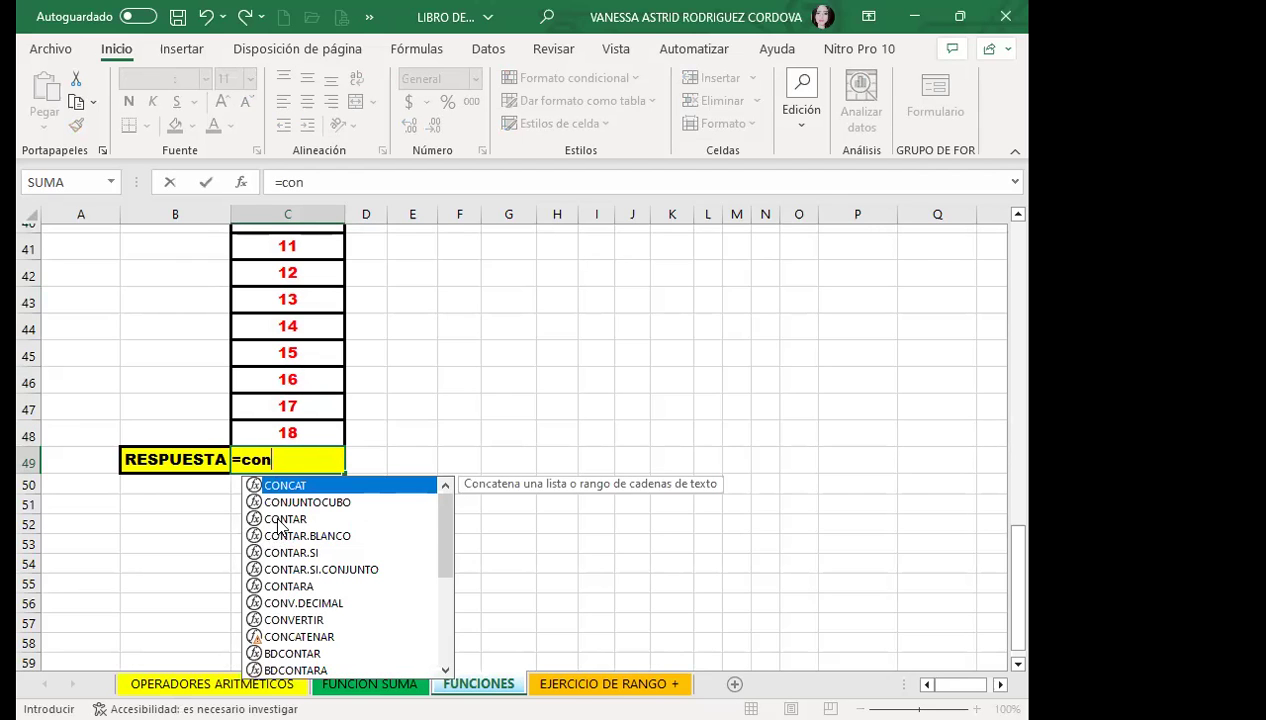
click(281, 520)
key(Tab)
scroll(289, 340, up, 5)
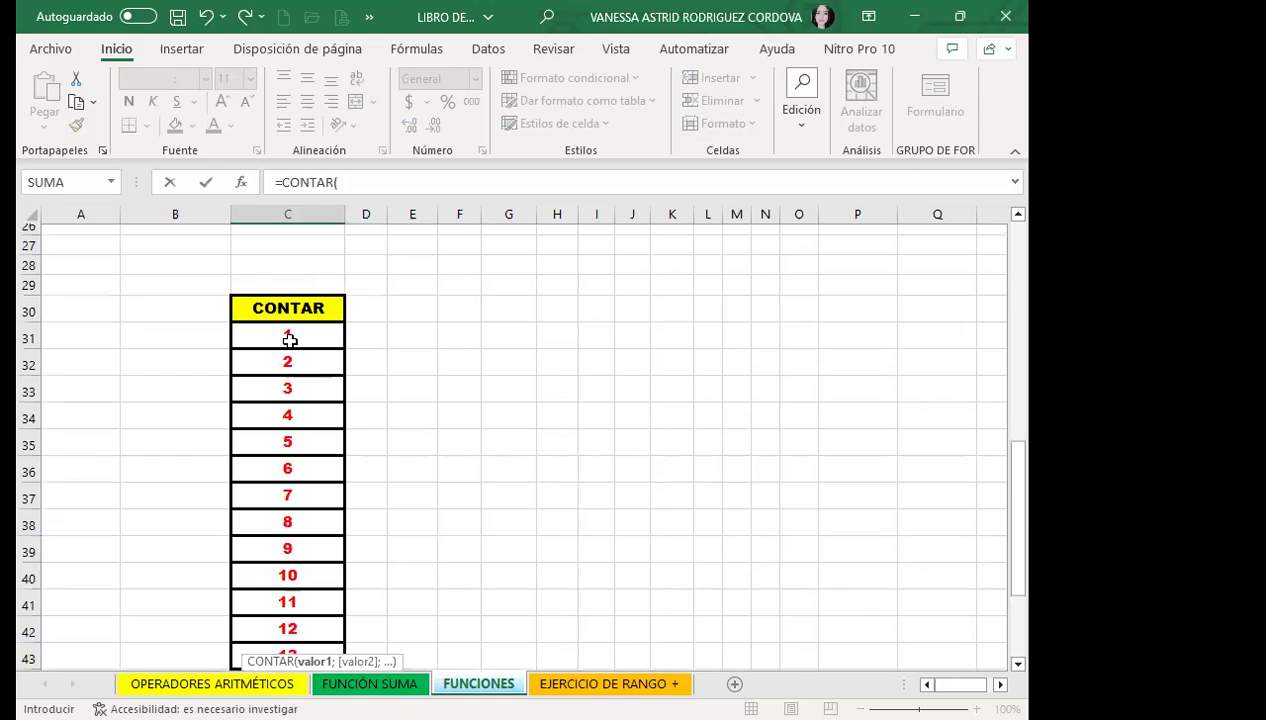
click(289, 341)
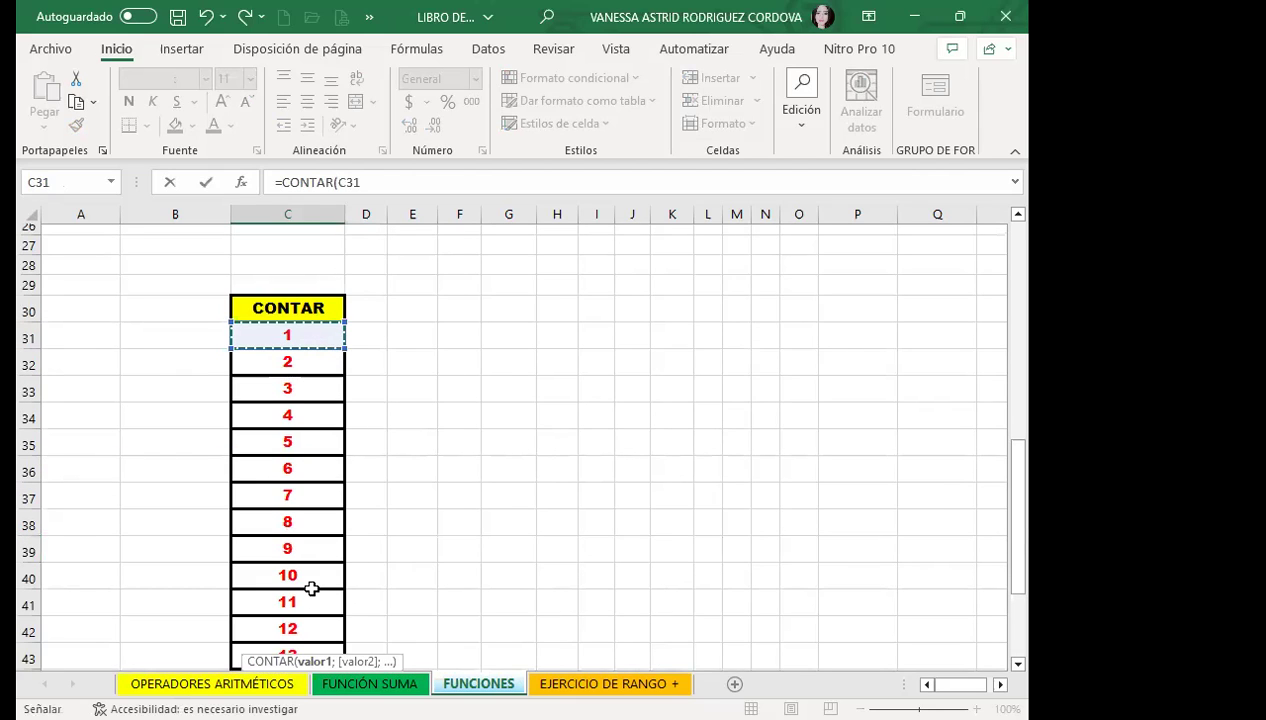
key(ctrl+shift+Down)
key(Return)
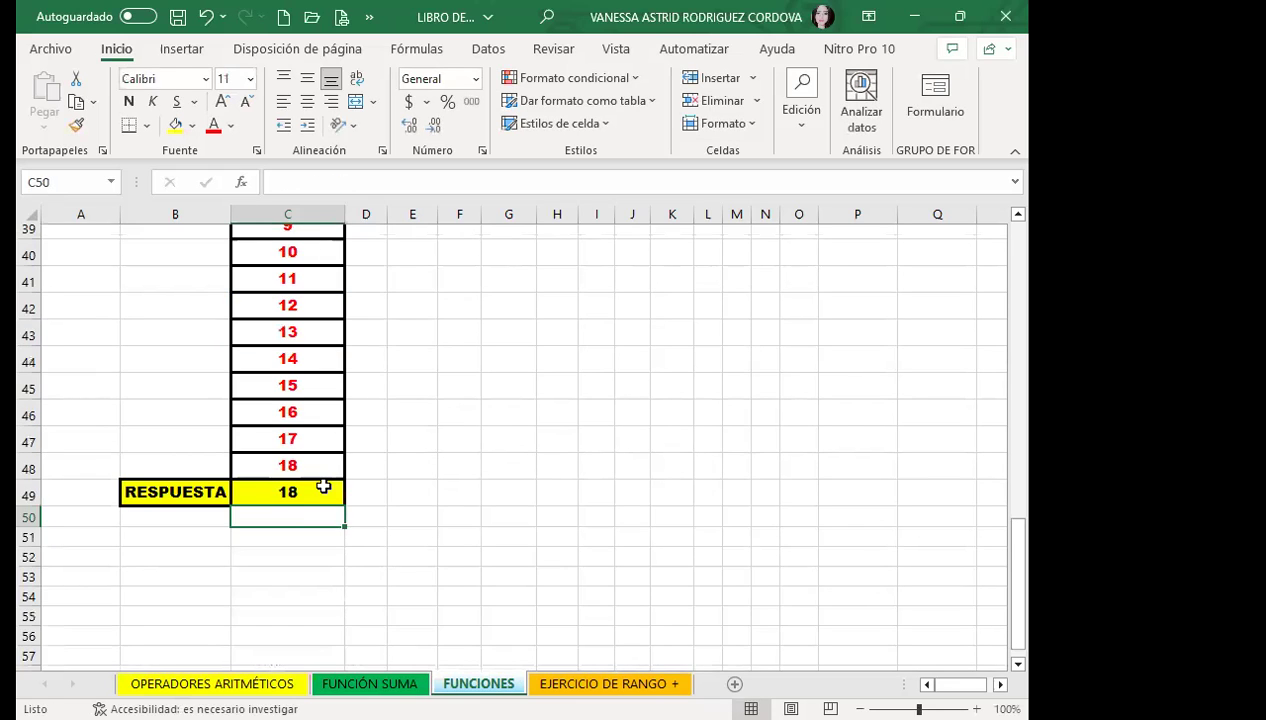
click(323, 487)
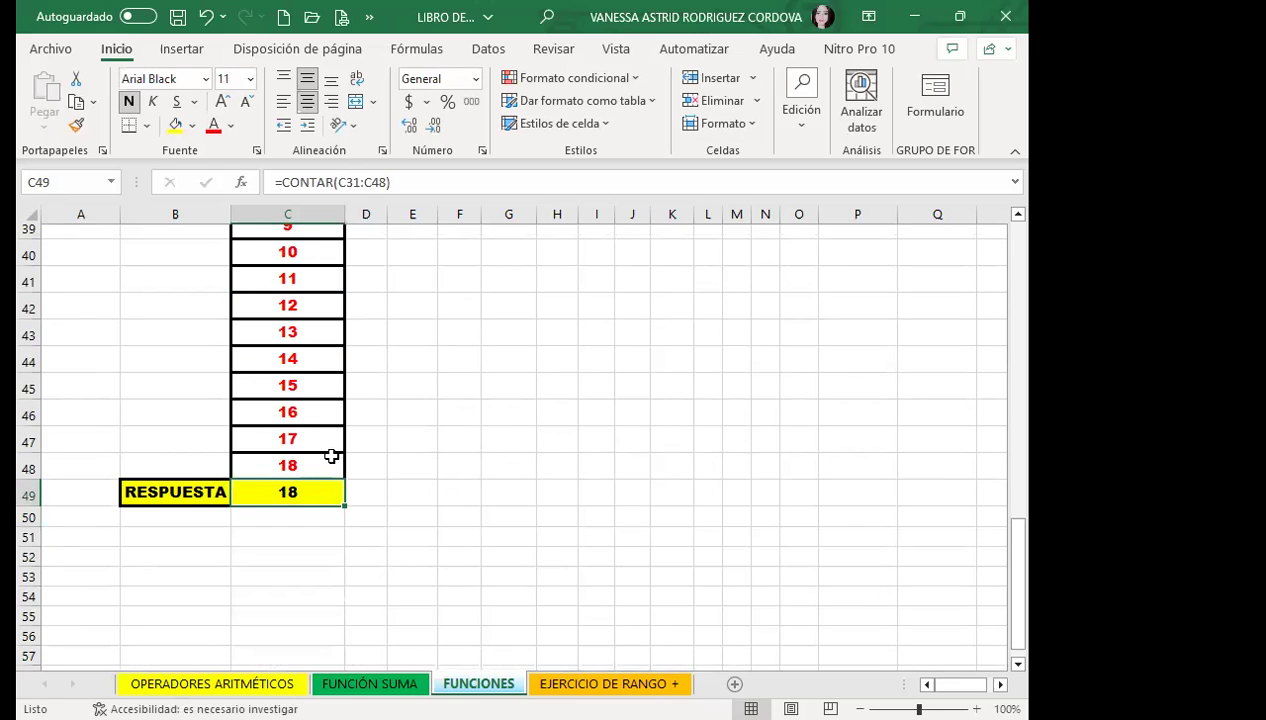
Clear the 12 in C42 and the 8 in C38, and put letters v and n in C40 and C44.
click(321, 302)
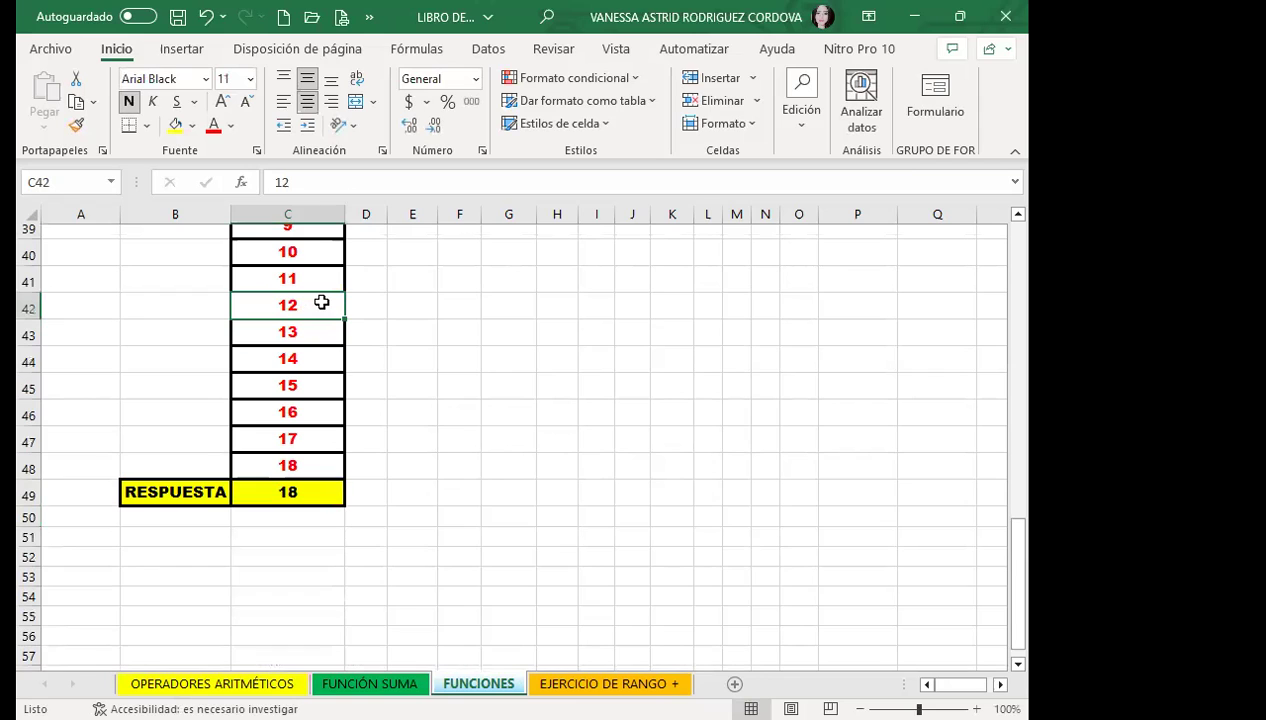
key(Delete)
scroll(303, 341, up, 1)
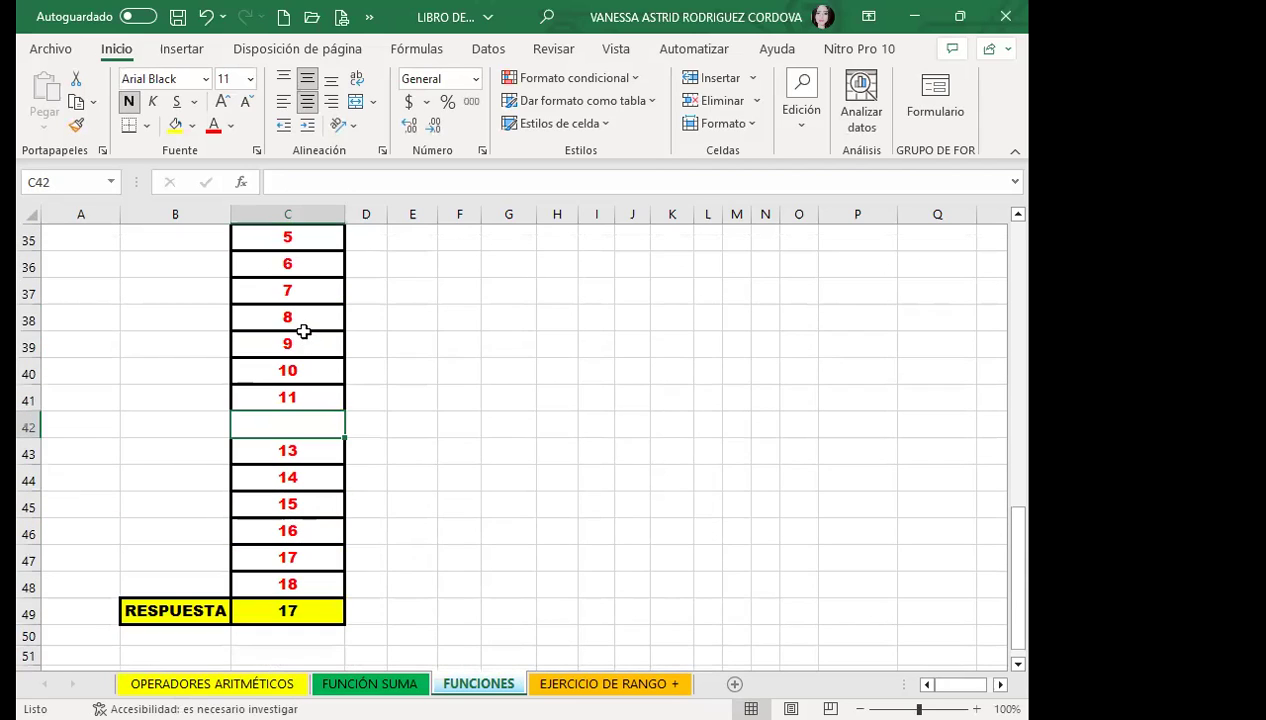
click(300, 317)
key(Delete)
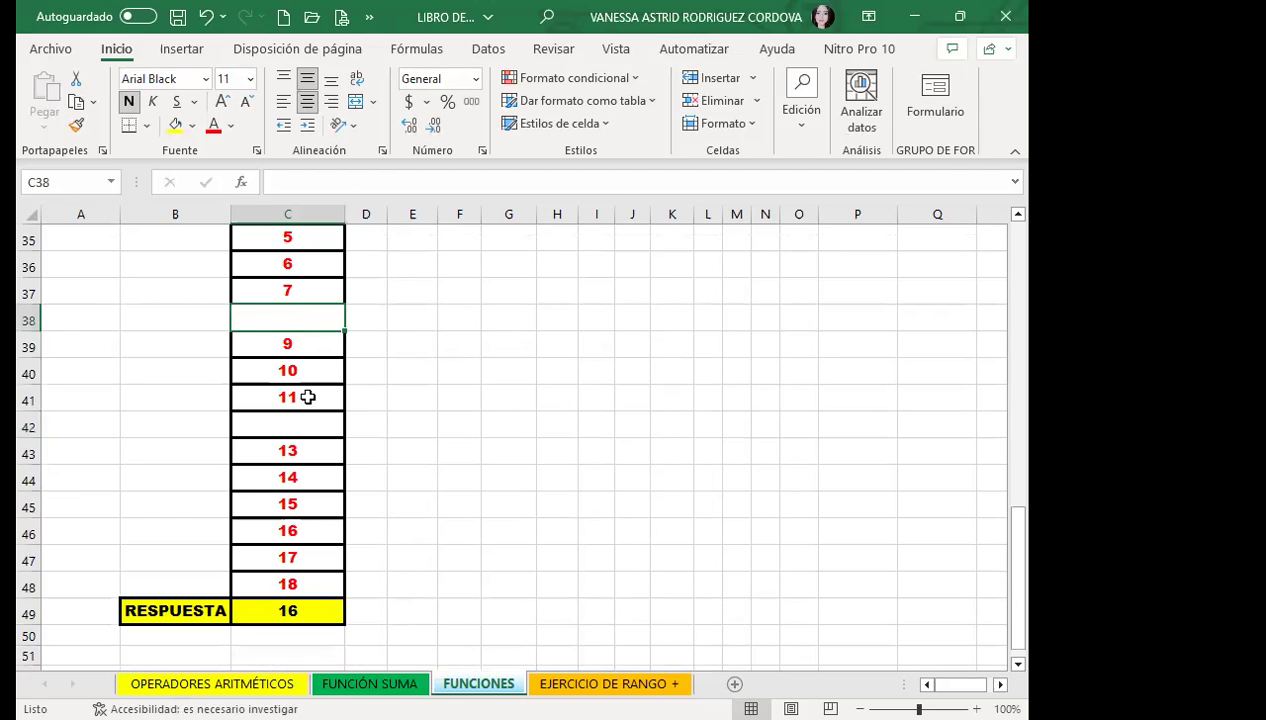
click(315, 372)
text(v)
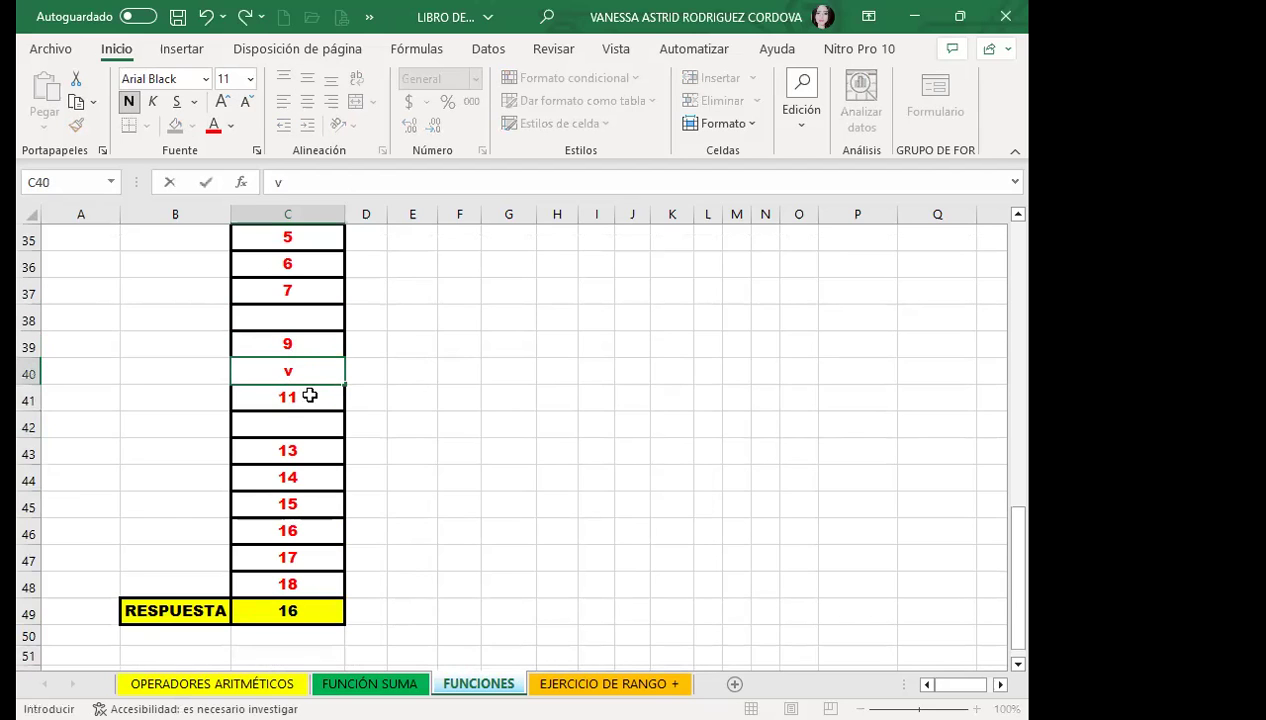
click(305, 396)
click(309, 482)
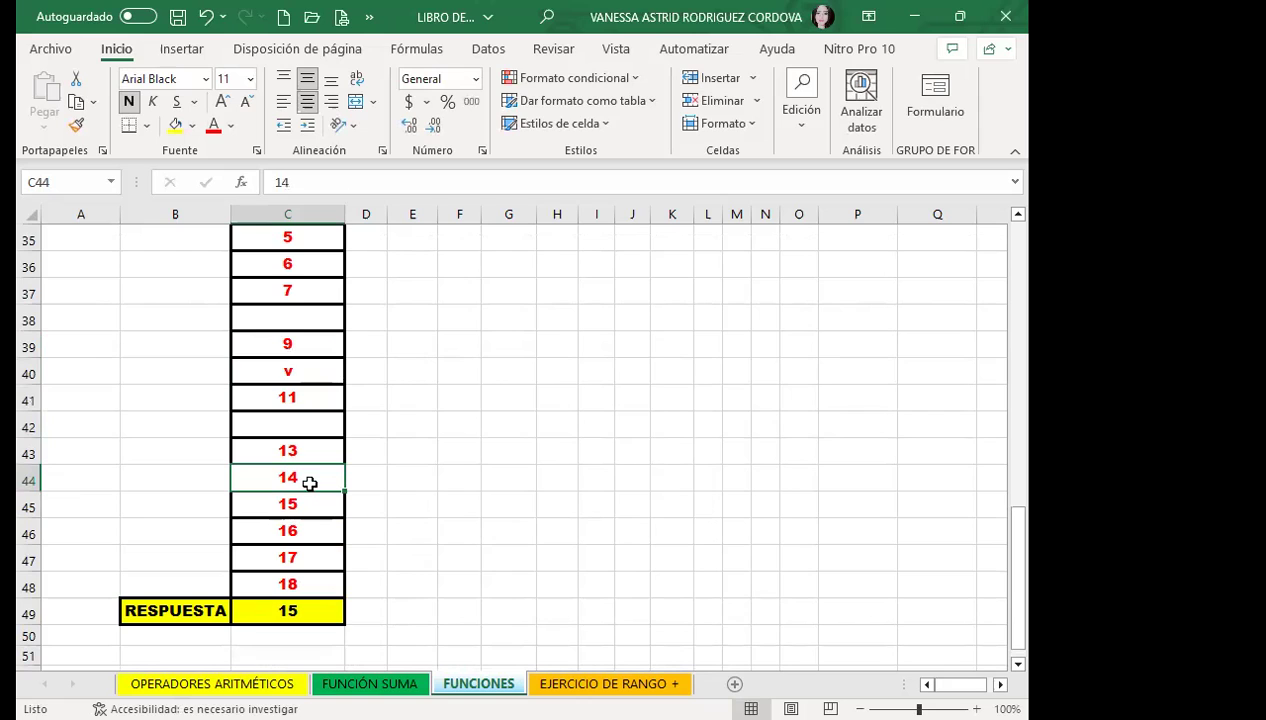
text(n)
click(308, 507)
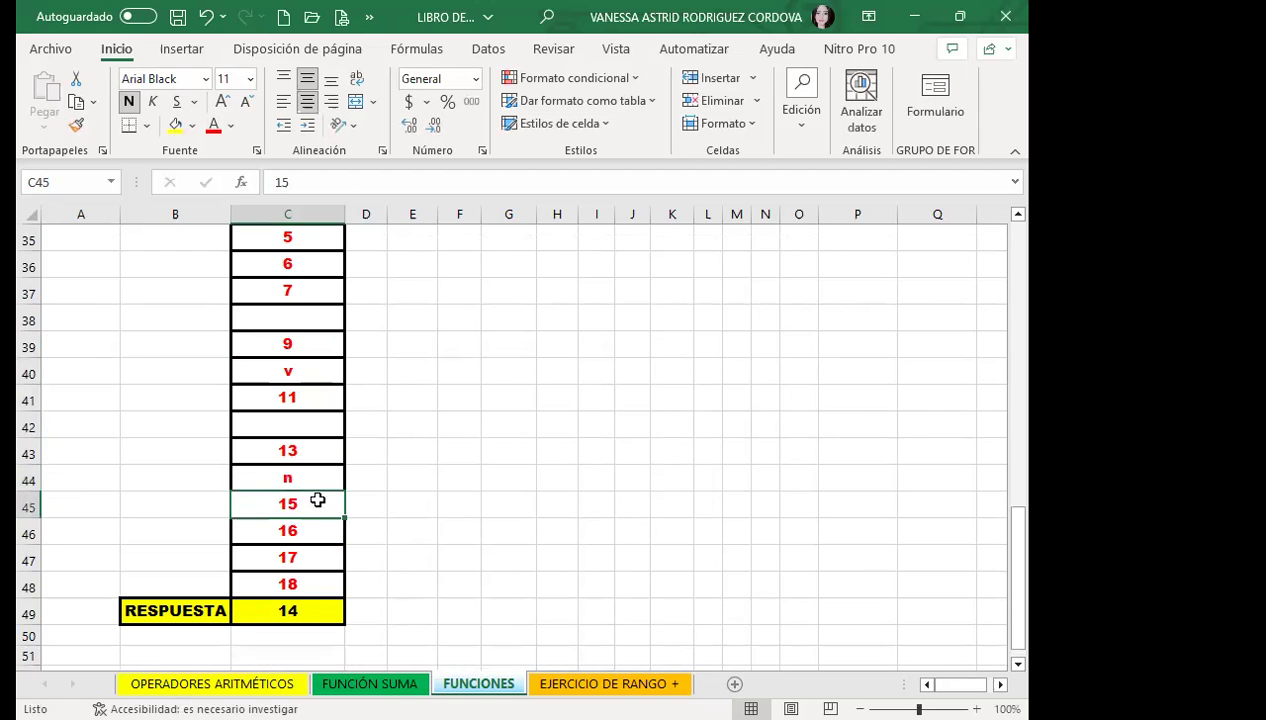
Put the value 1 back into the emptied cells C42 and C38.
click(319, 426)
text(1)
click(300, 317)
text(1)
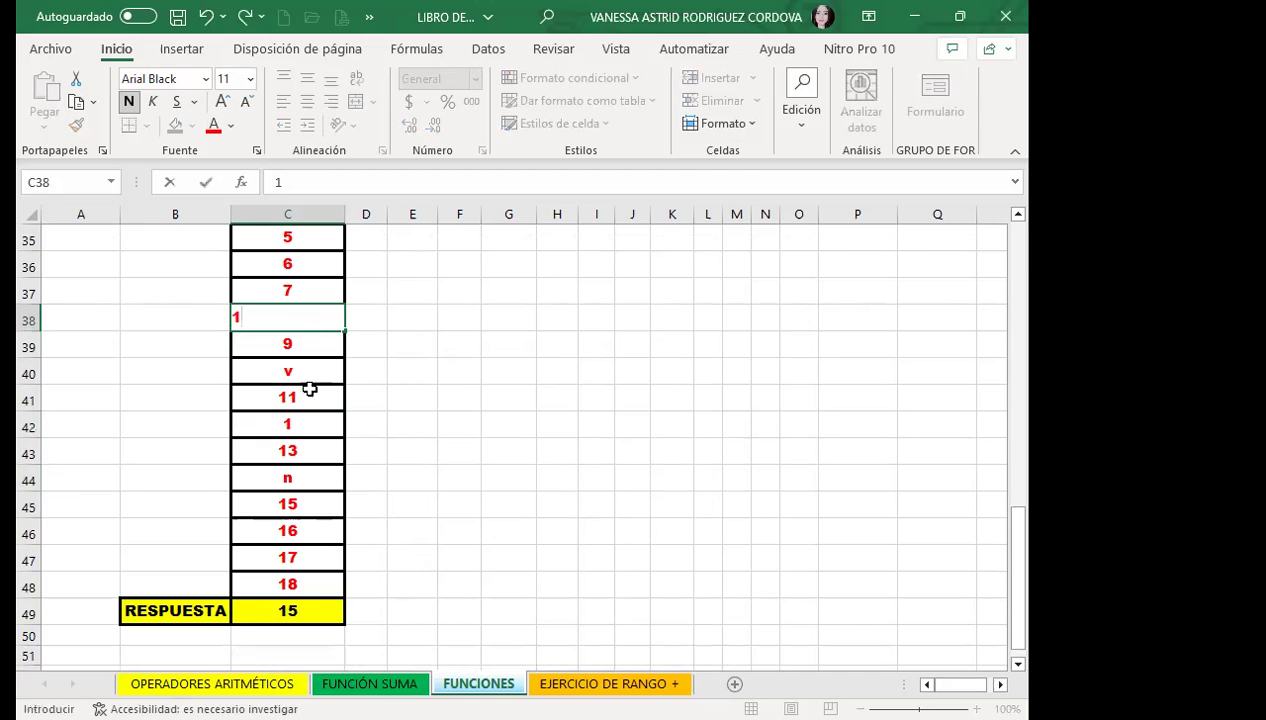
click(309, 440)
Overwrite the letters in C40 and C44 with two typed names so CONTAR returns 16.
scroll(310, 400, up, 3)
scroll(305, 465, down, 3)
scroll(310, 480, down, 1)
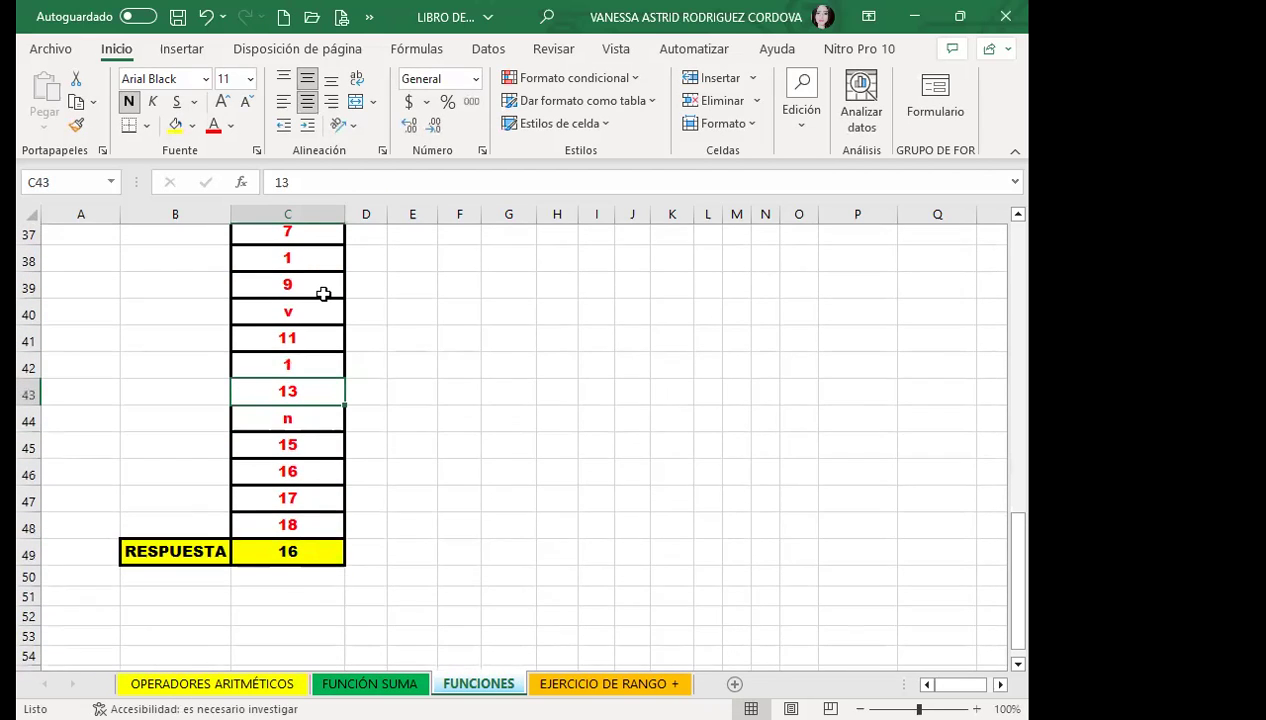
scroll(305, 300, up, 1)
click(308, 372)
text(V)
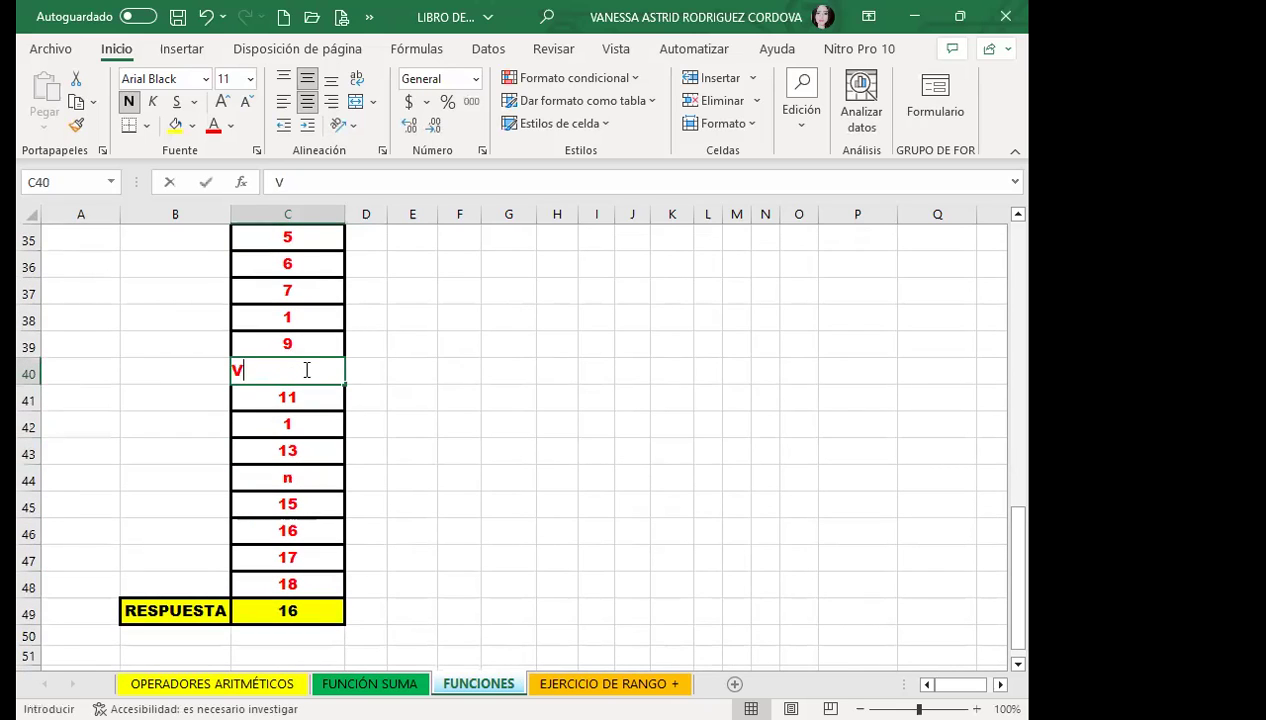
text(ANESSA)
click(317, 477)
text(ASTRID)
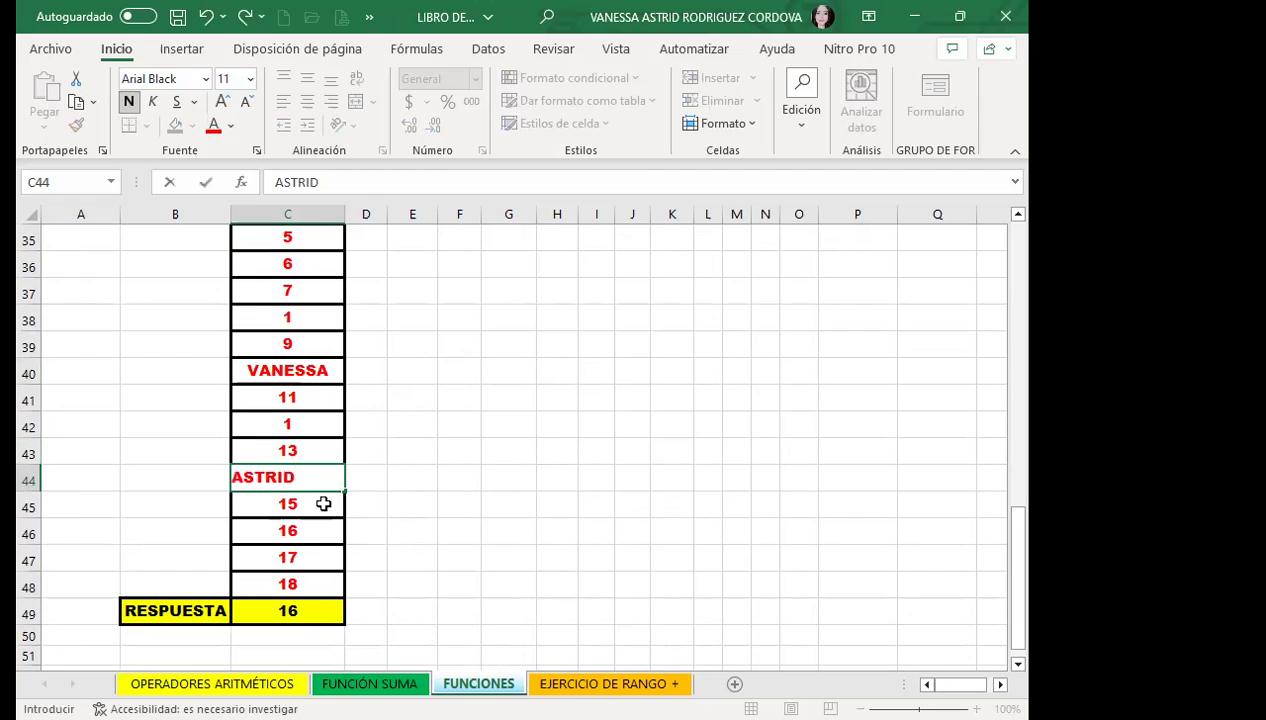
click(325, 503)
scroll(325, 398, up, 2)
scroll(327, 390, down, 3)
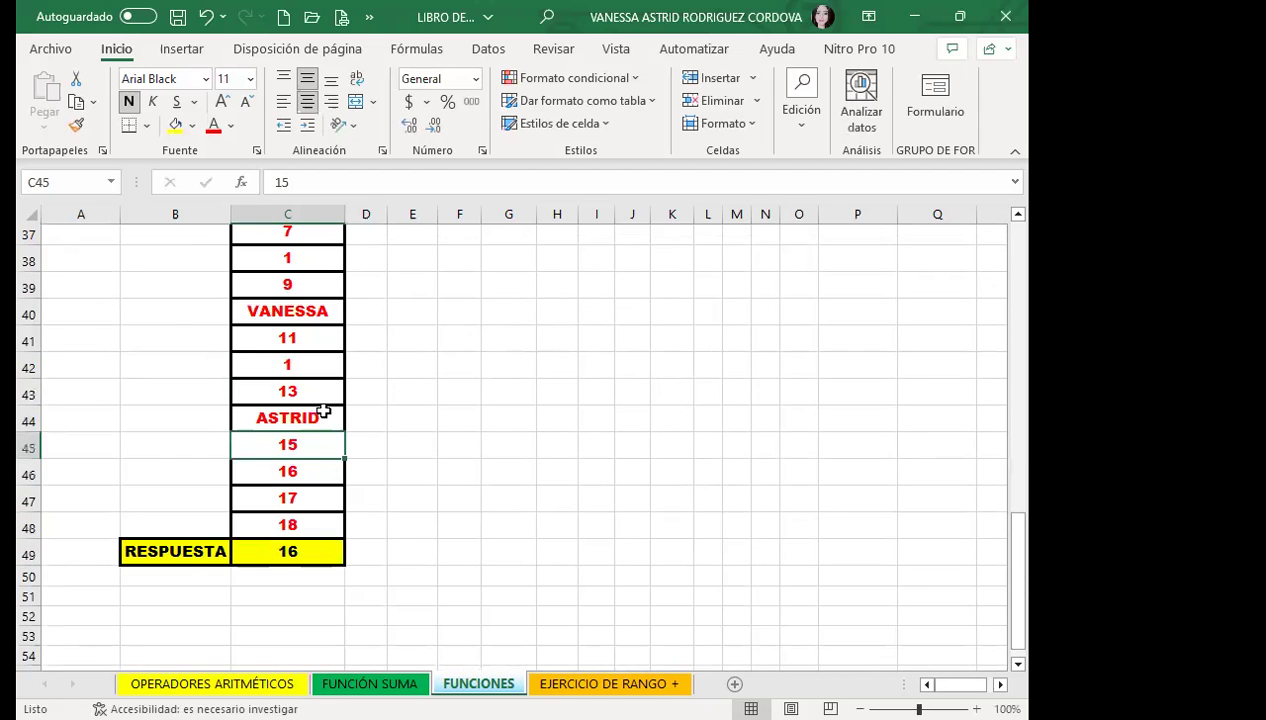
click(318, 545)
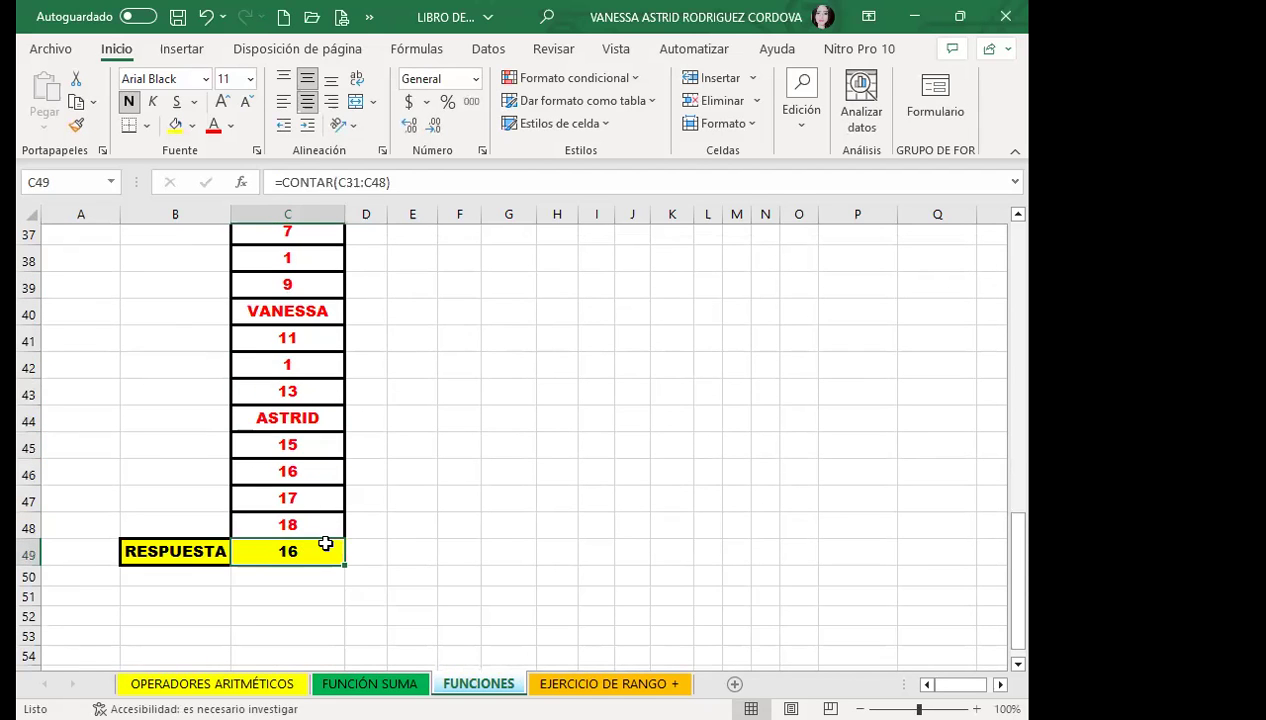
Enter =CONTARA(C31:C48) in C51.
scroll(325, 543, down, 1)
click(302, 540)
text(=C)
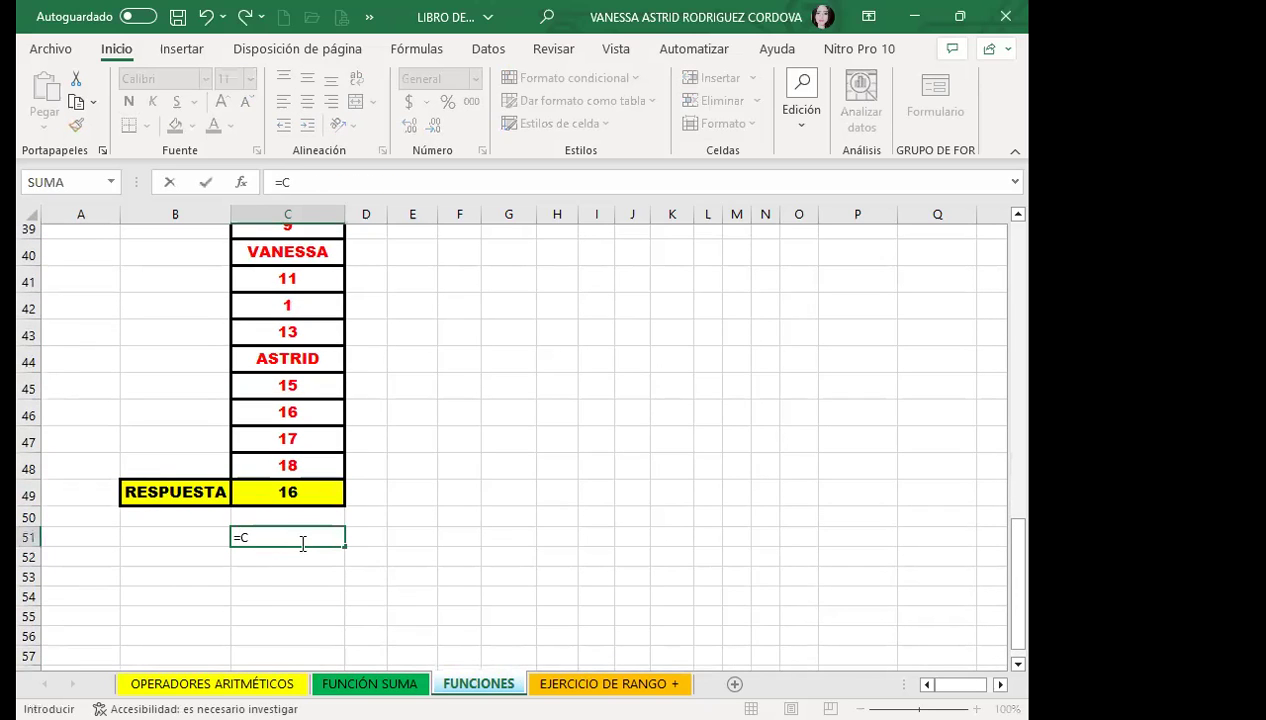
text(OANTAR)
key(BackSpace)
key(BackSpace)
key(BackSpace)
key(BackSpace)
key(BackSpace)
key(BackSpace)
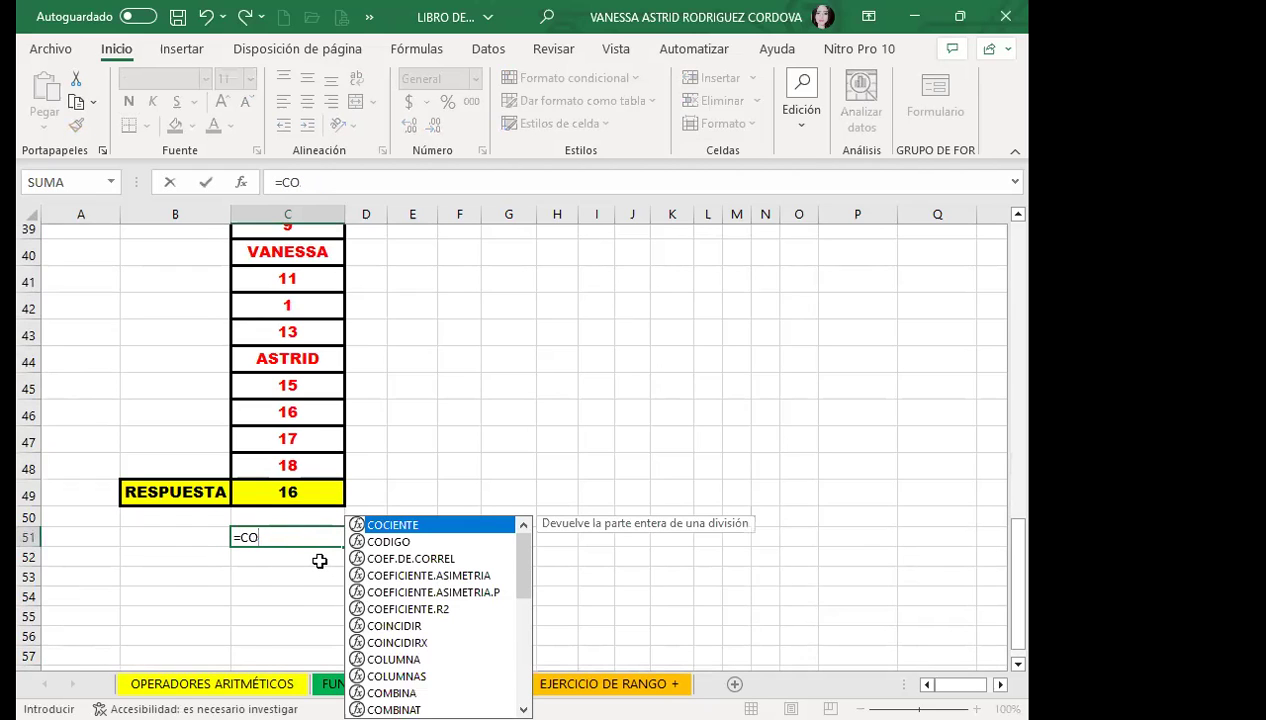
text(NT)
click(330, 625)
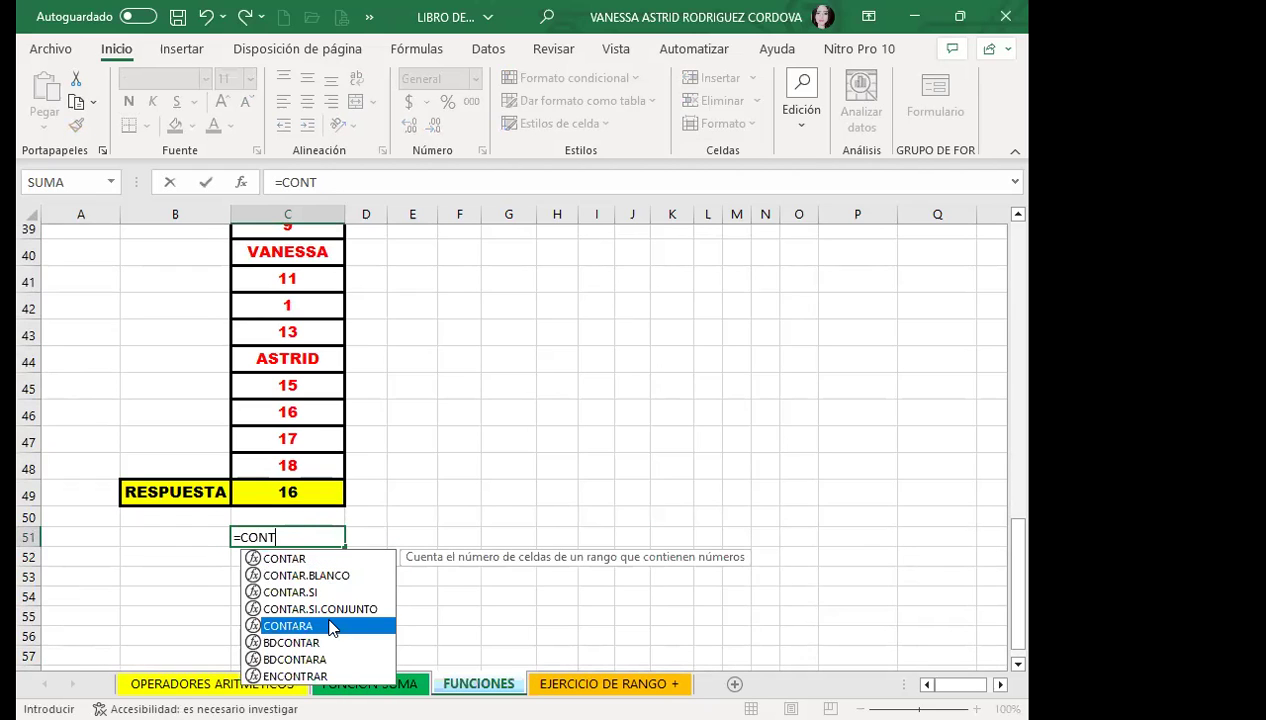
key(Tab)
scroll(263, 302, up, 4)
click(263, 308)
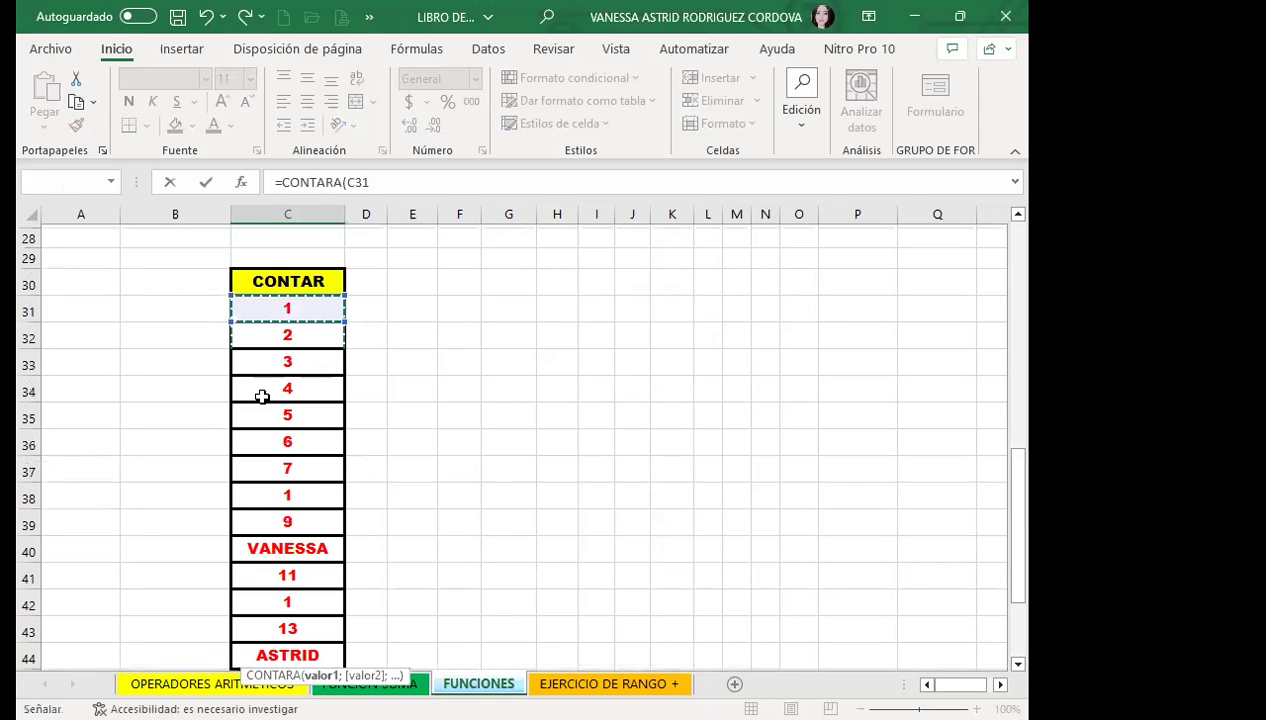
scroll(283, 596, down, 4)
shift+click(287, 465)
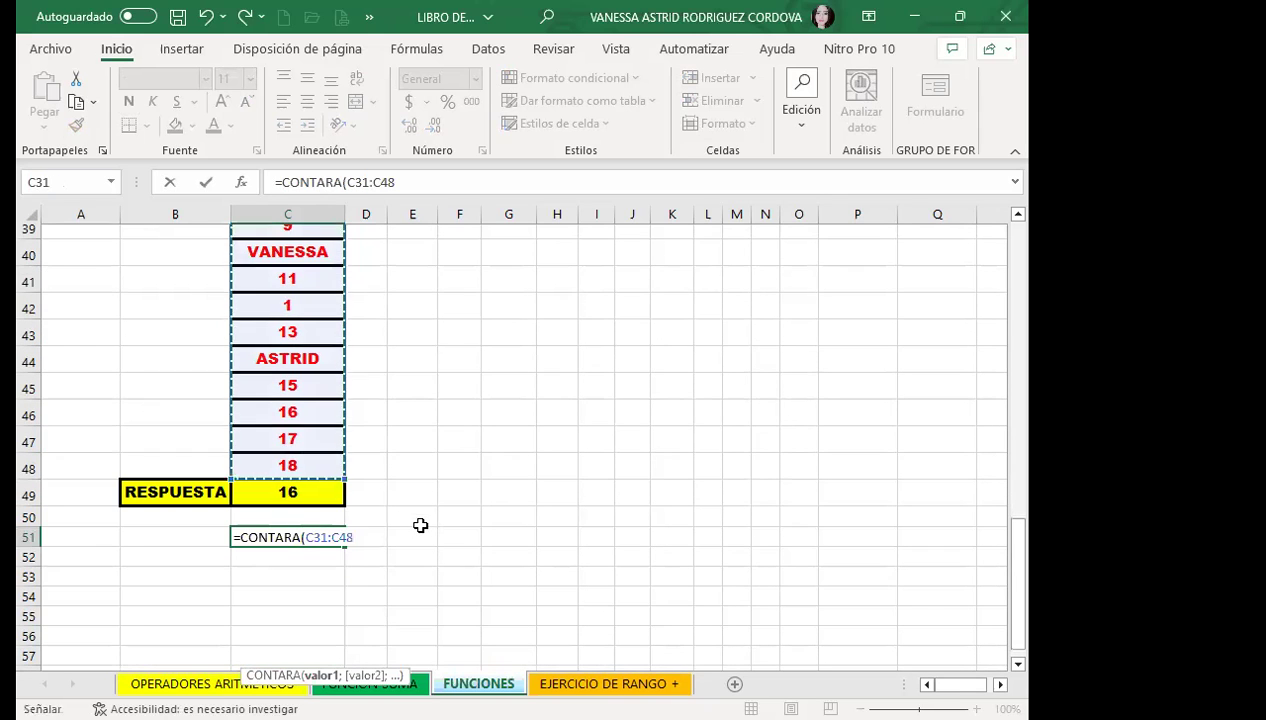
key(ctrl+Return)
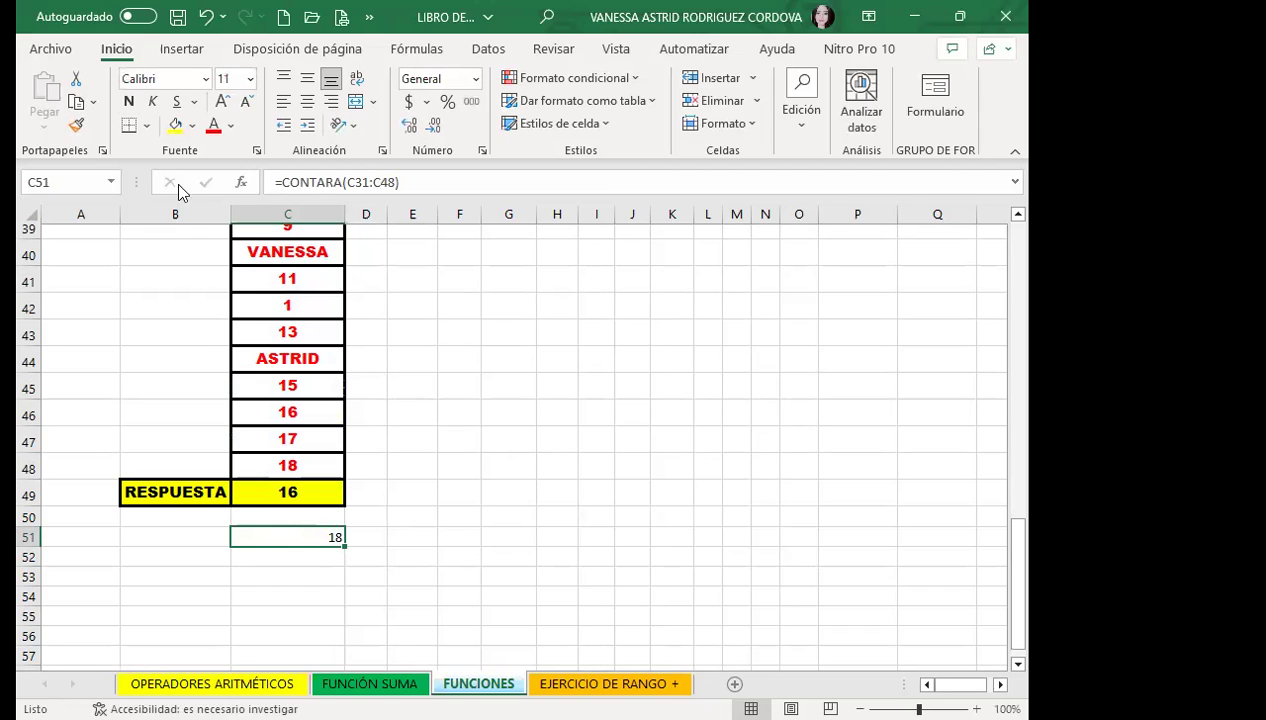
Copy C49's yellow bordered bold format onto C51 with Format Painter.
click(246, 487)
click(78, 127)
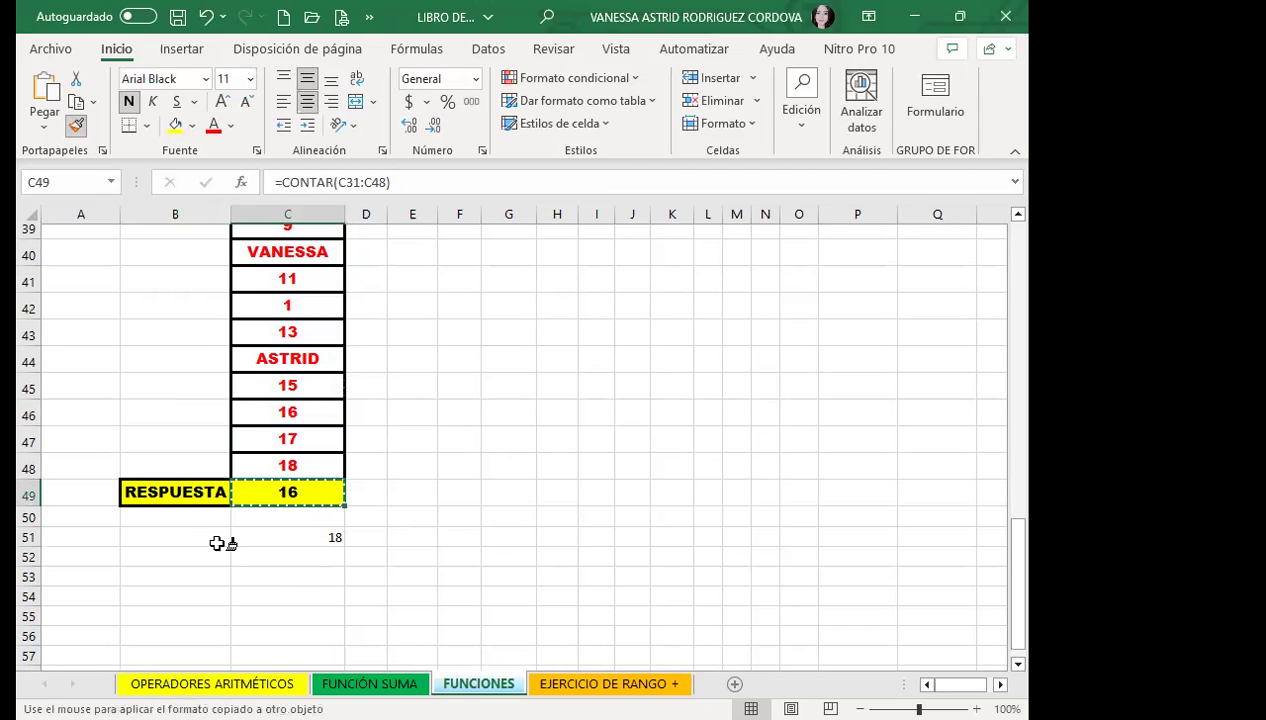
click(247, 537)
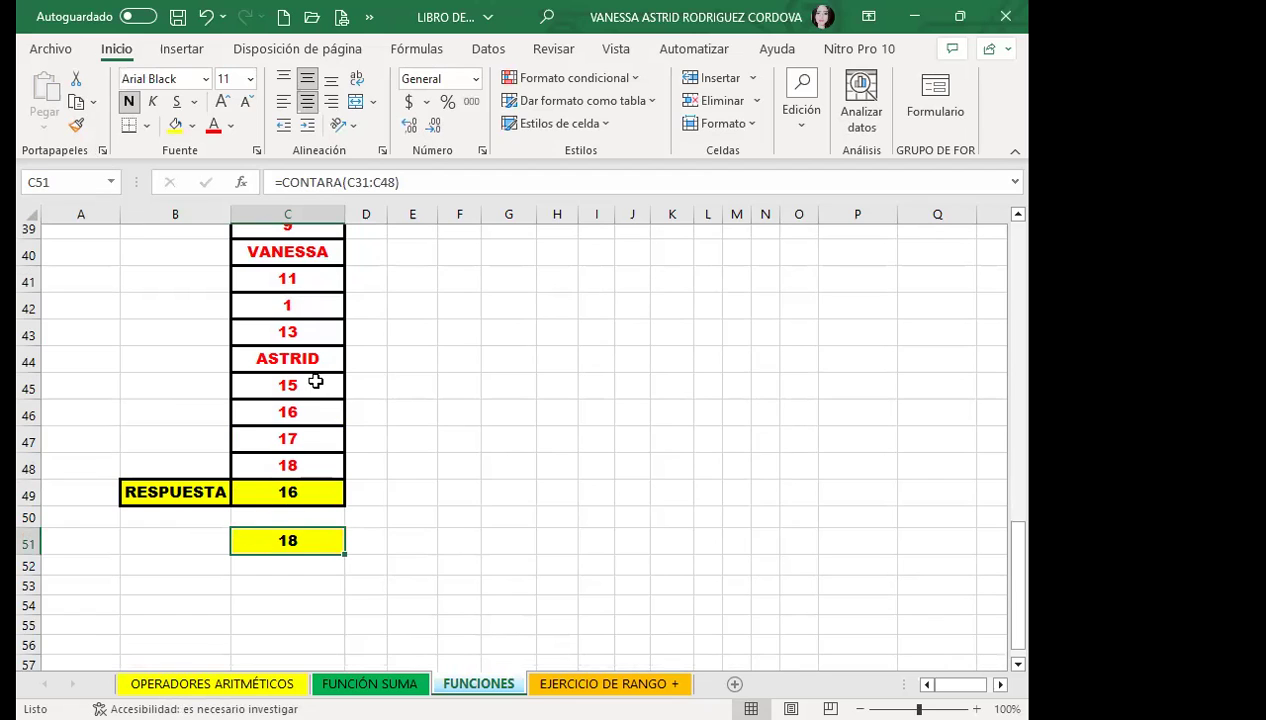
Replace the numbers in C45 and C43 with the text FGGF and GFG.
click(315, 378)
text(FGGF)
click(303, 323)
text(GFG)
click(300, 300)
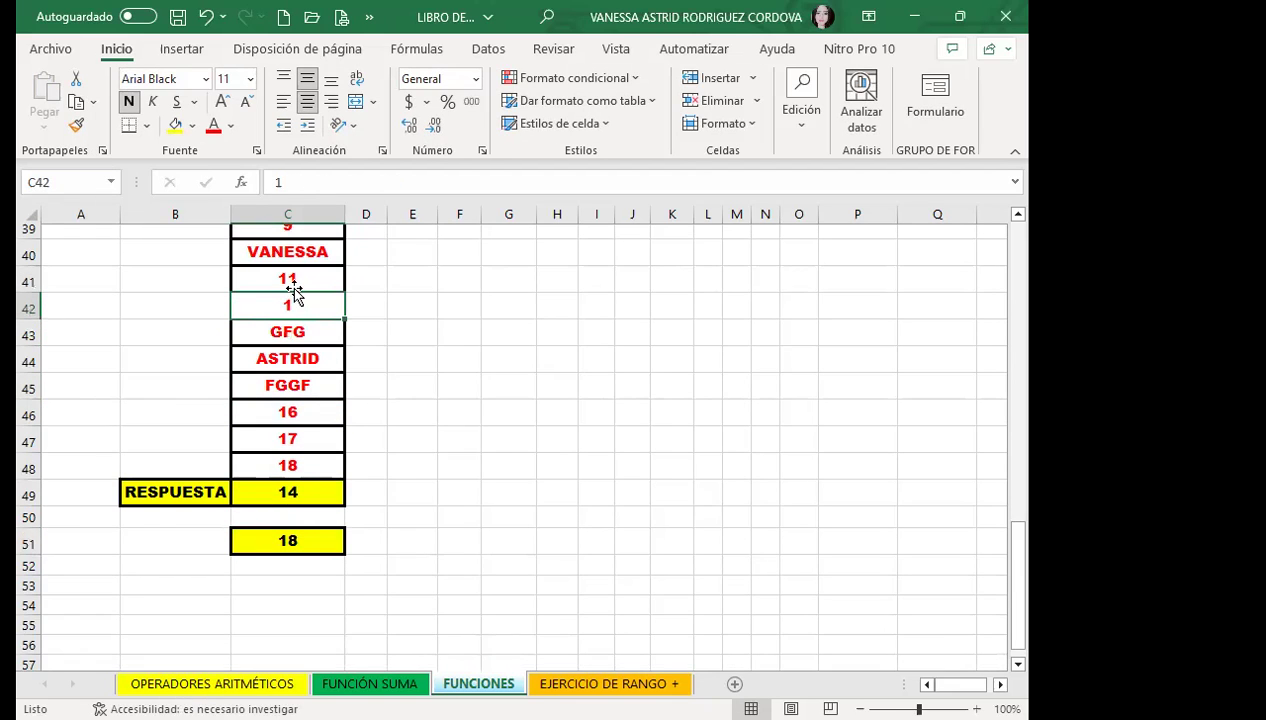
Cancel moving C42 onto C41, then move GFG from C43 into C42, accepting the replace.
drag(284, 306, 302, 283)
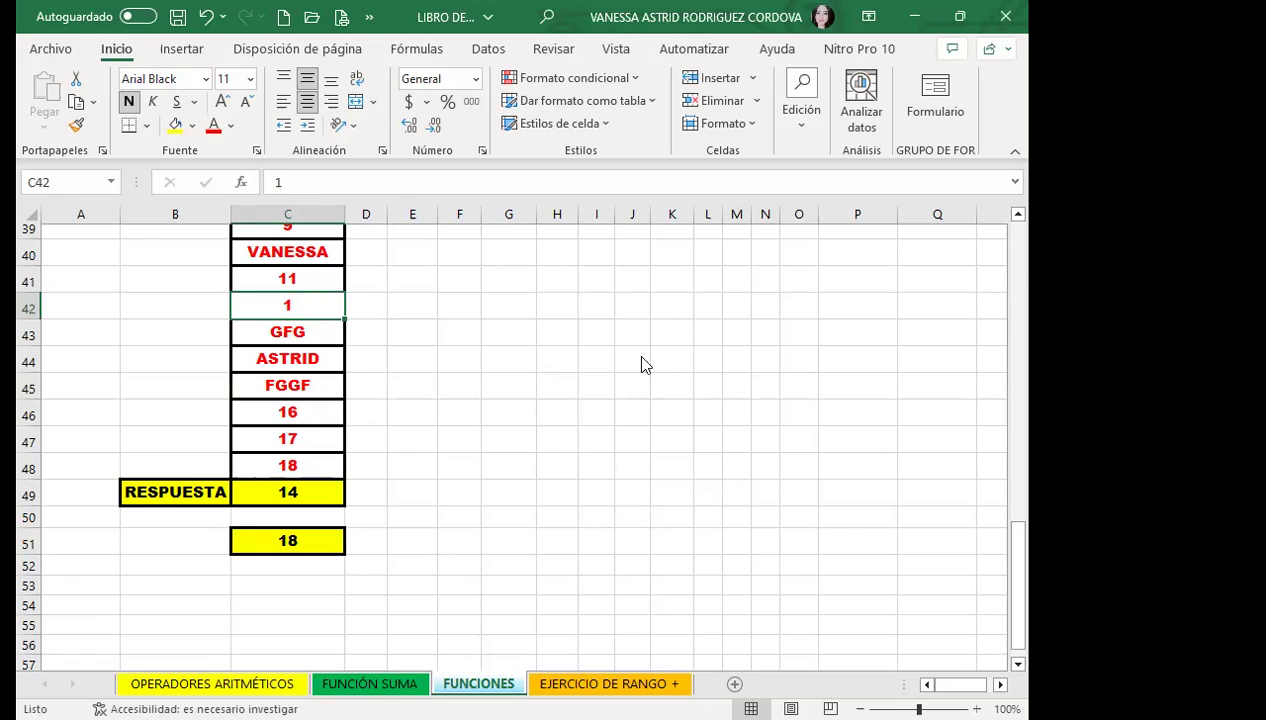
key(Escape)
click(298, 330)
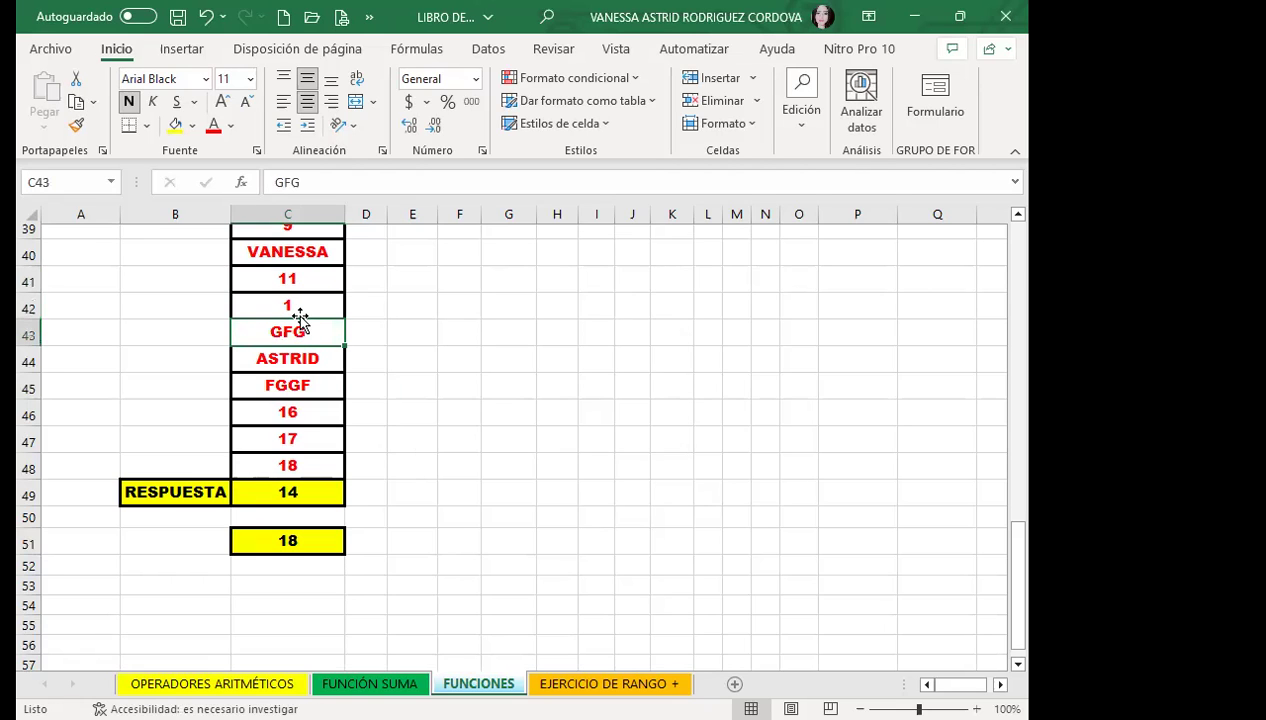
drag(298, 330, 298, 306)
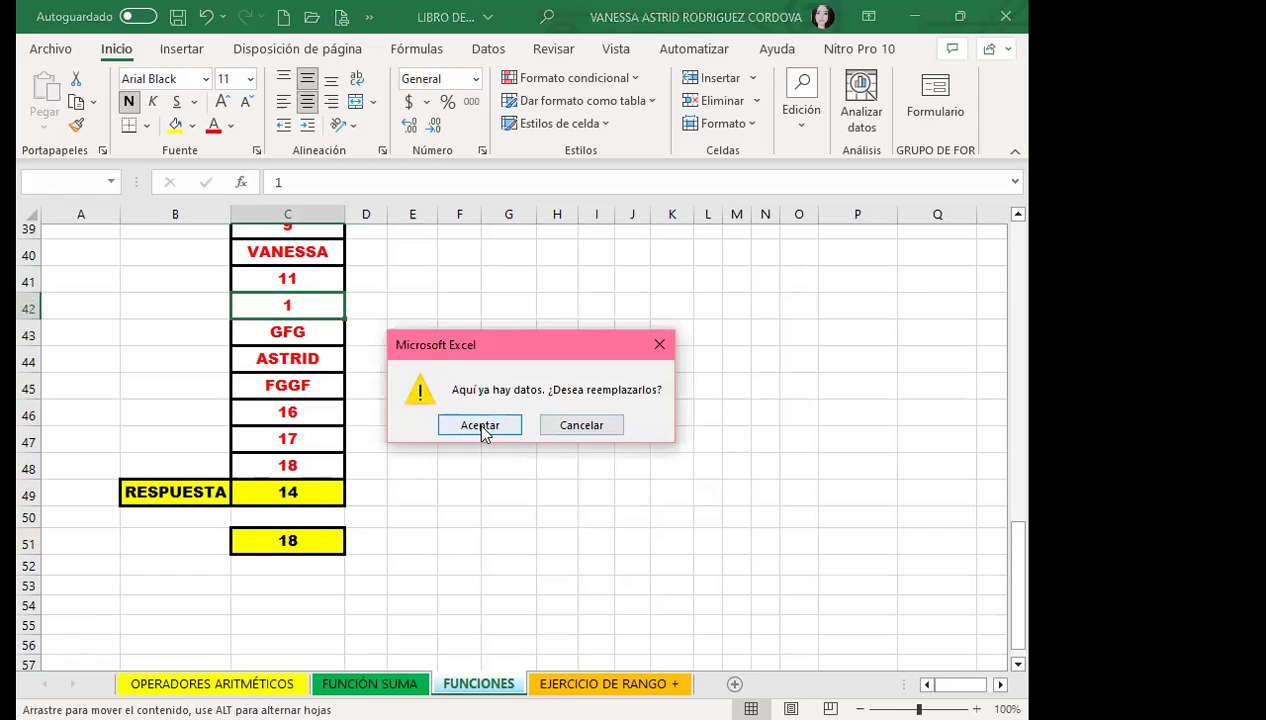
click(486, 428)
Put GFDGF in C41 and 3434 in C43, then compare the CONTARA and CONTAR results.
click(307, 288)
key(Delete)
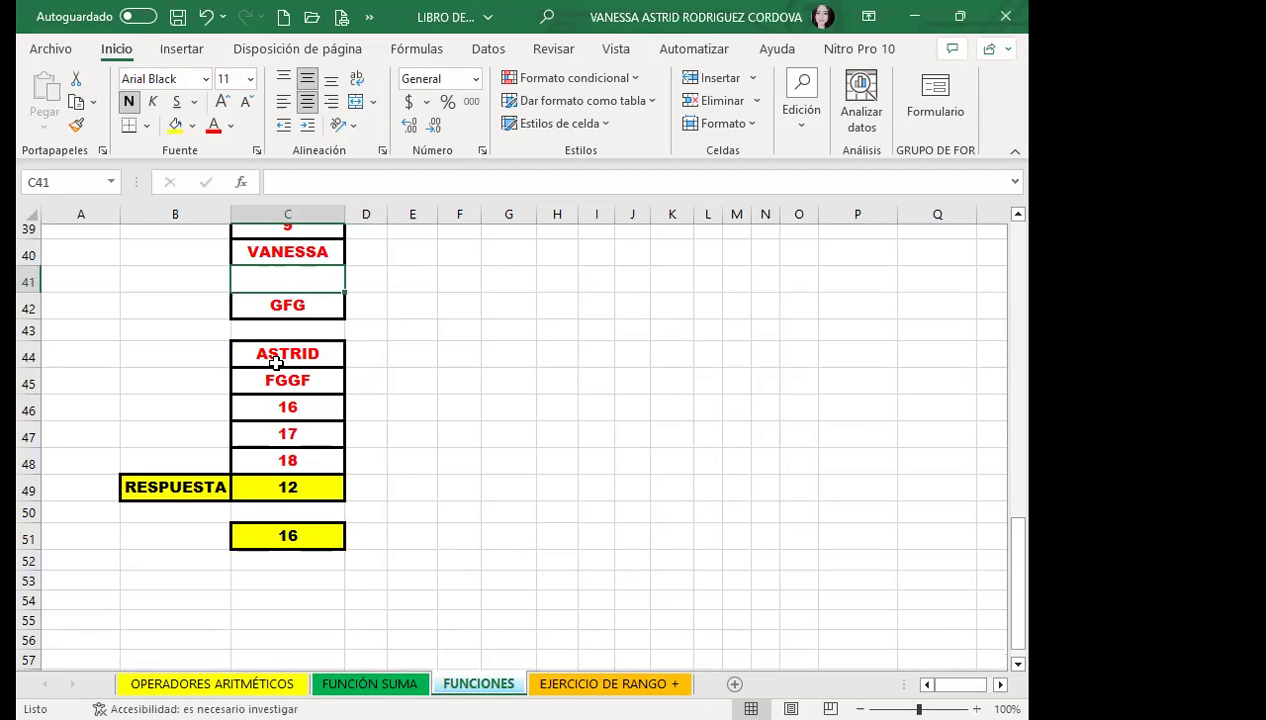
text(GFDGF)
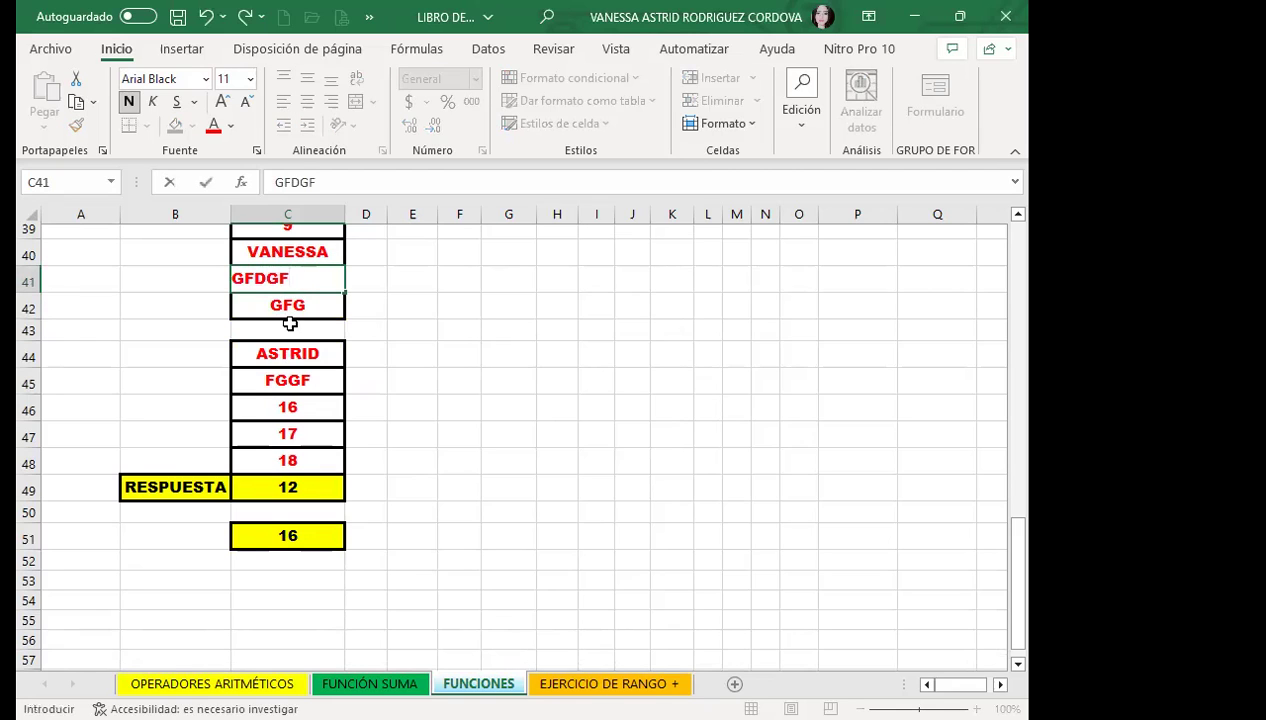
click(290, 323)
text(3434)
click(294, 372)
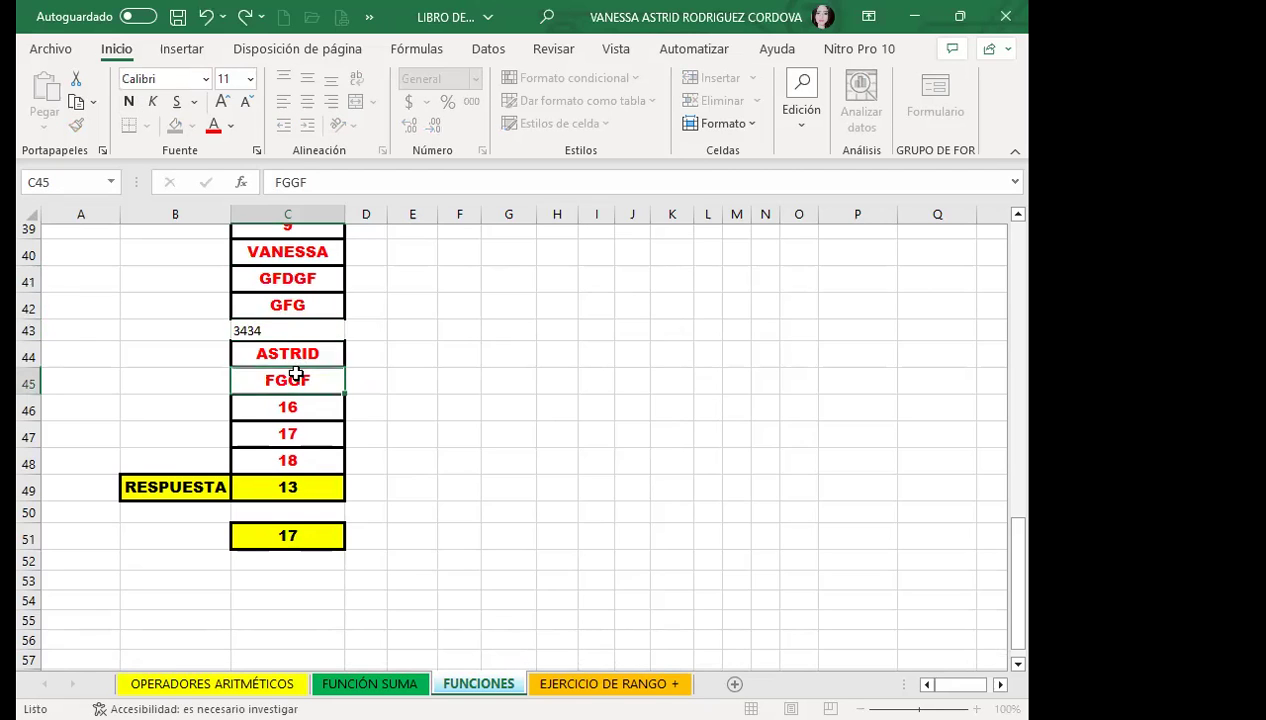
click(296, 537)
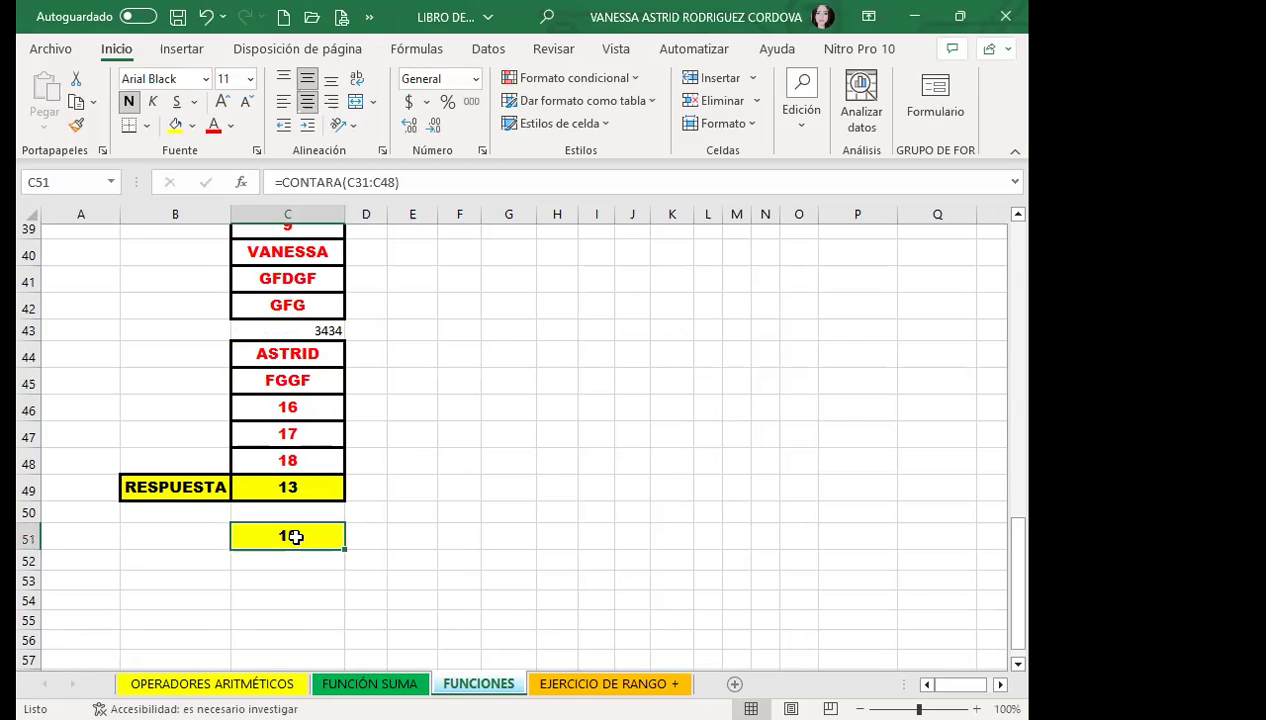
click(299, 487)
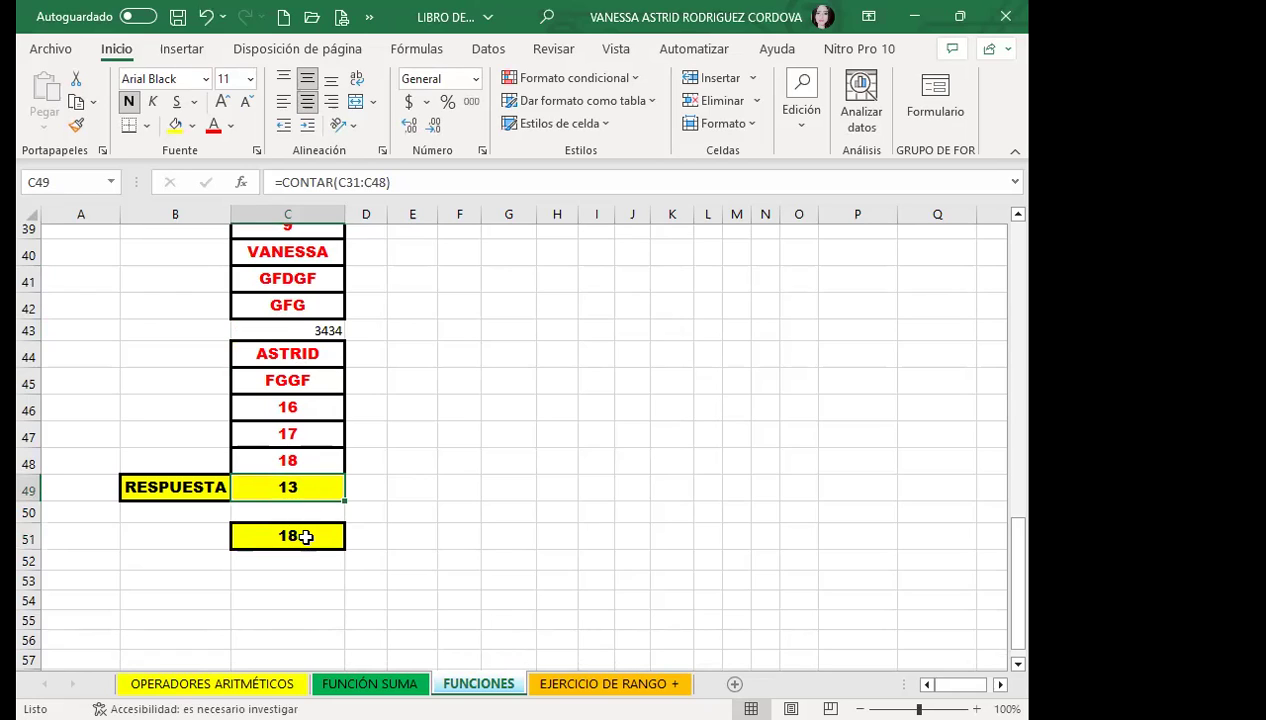
click(305, 537)
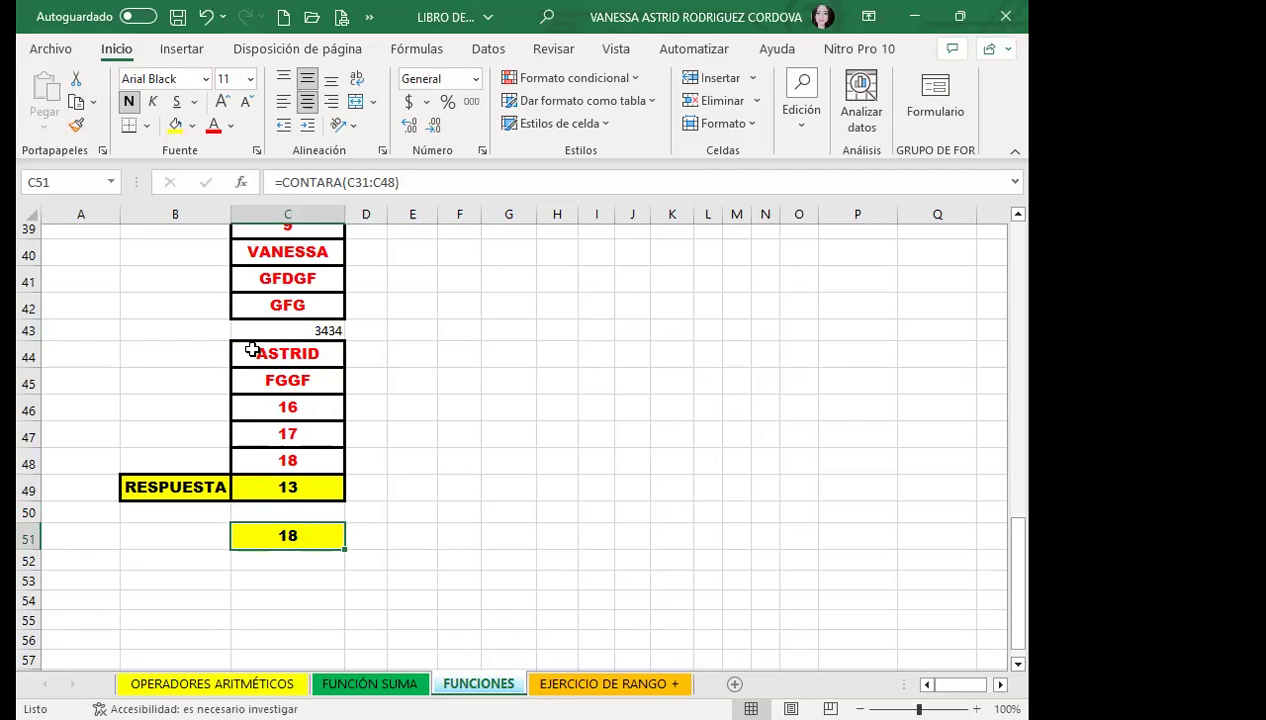
Refill C31:C48 with the 1 to 18 series from the first two values.
scroll(250, 350, up, 2)
scroll(257, 339, up, 1)
drag(312, 260, 305, 276)
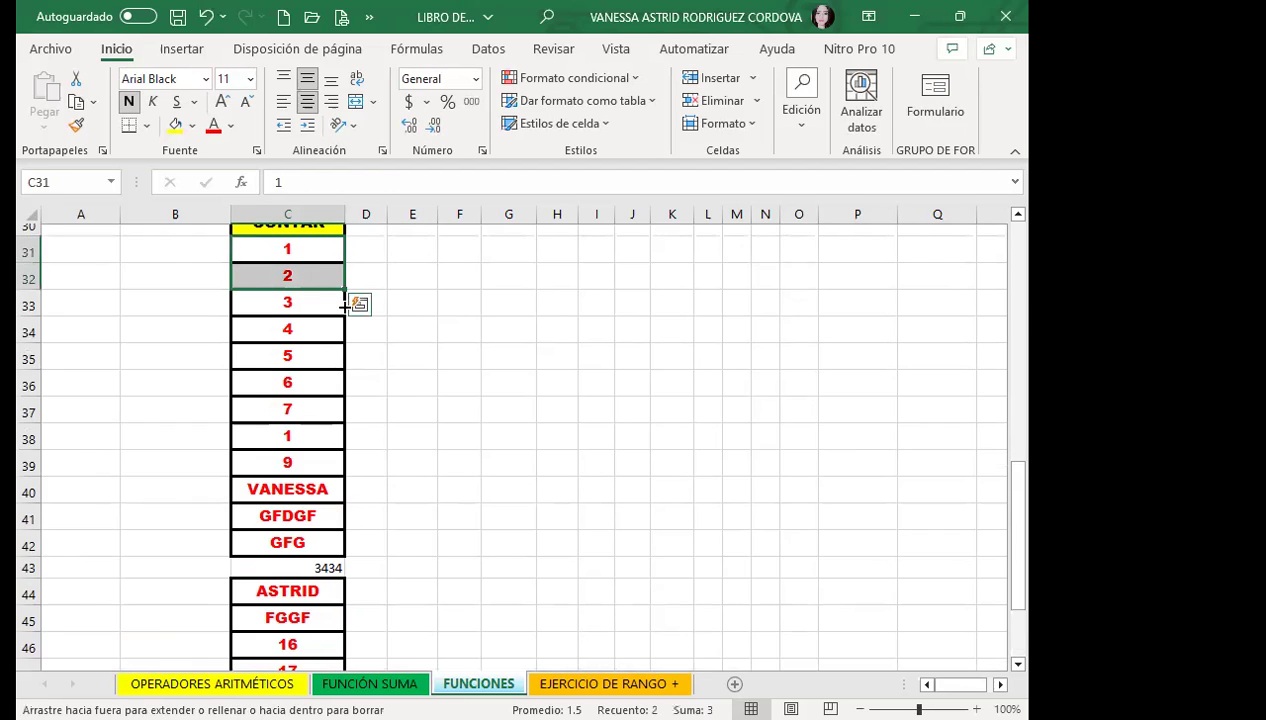
drag(344, 304, 318, 495)
click(319, 510)
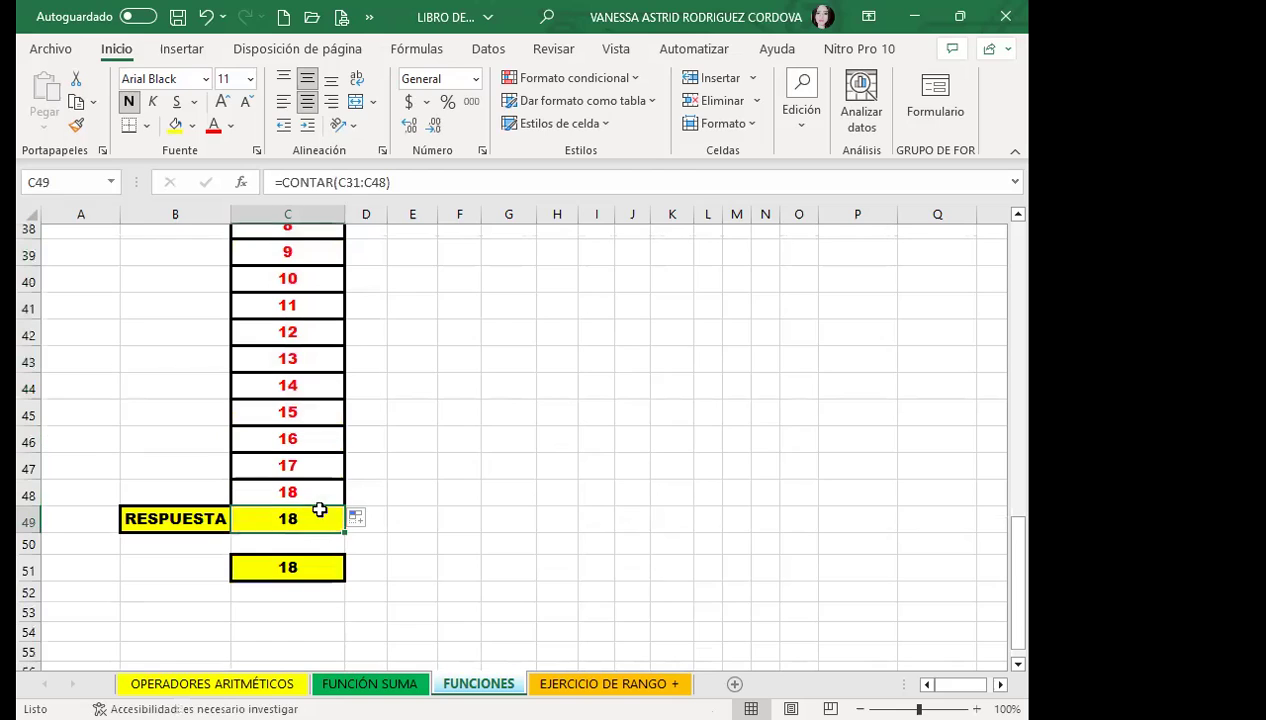
click(307, 571)
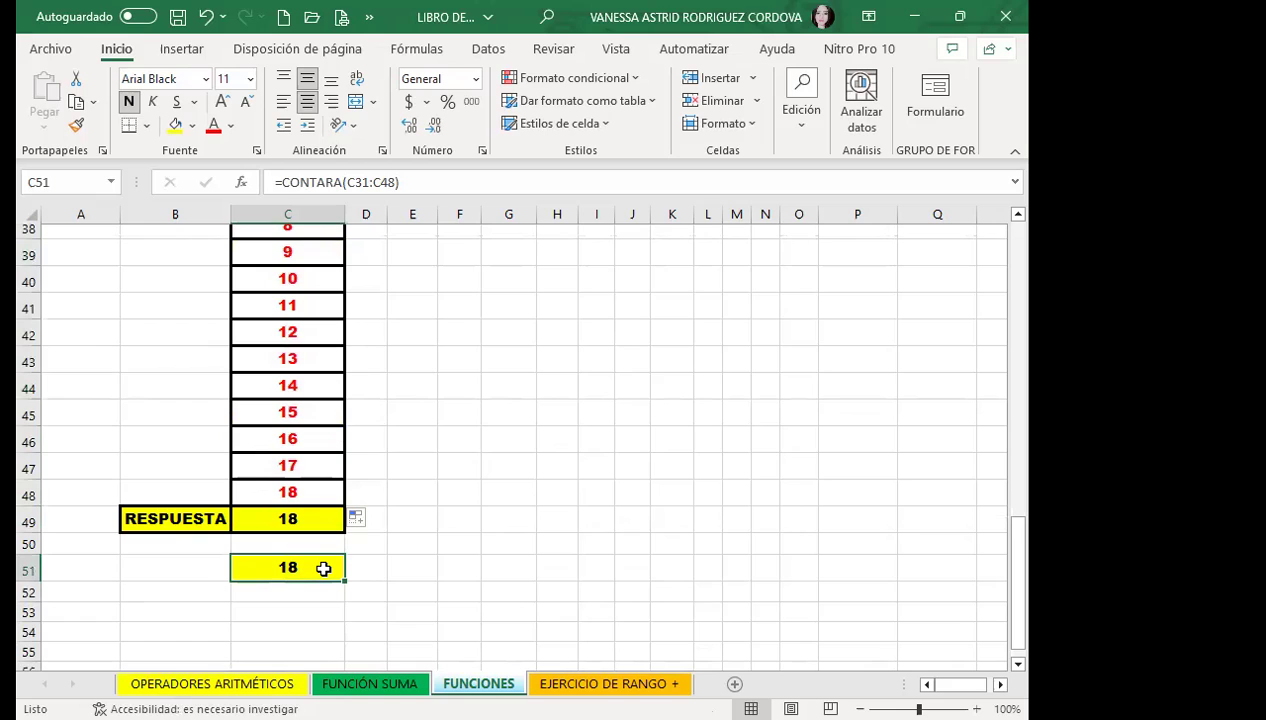
click(305, 333)
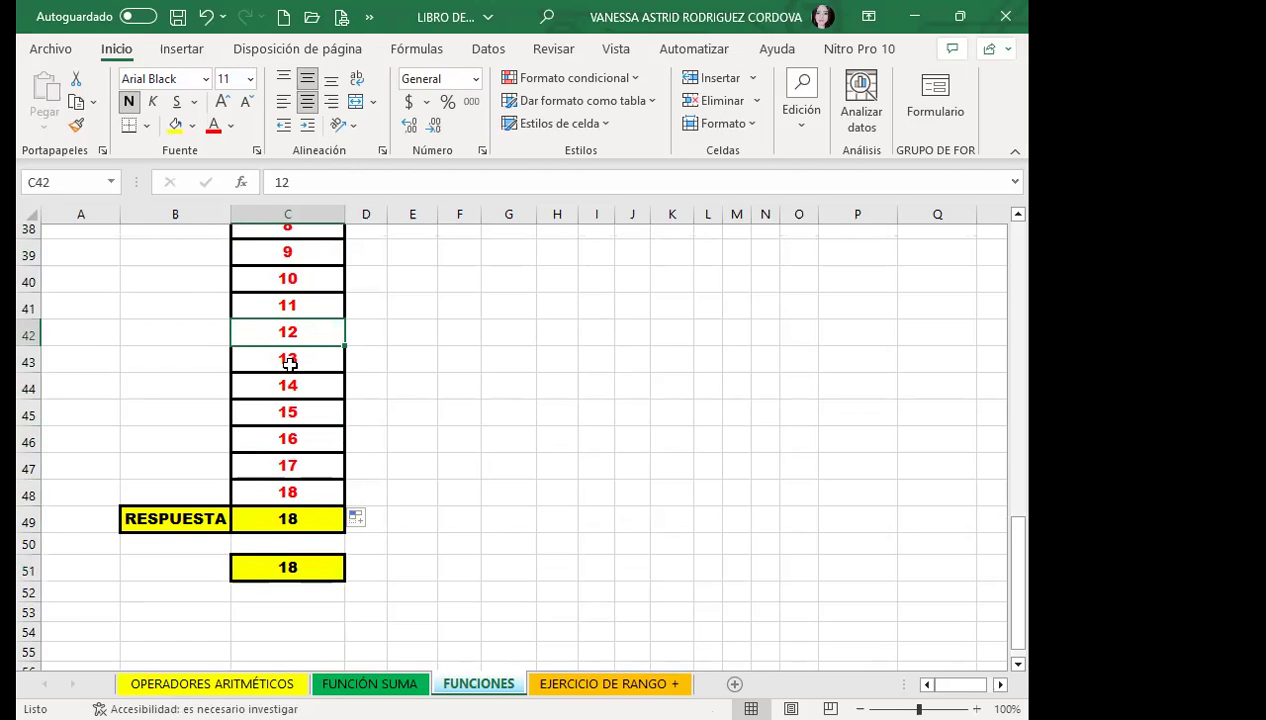
click(316, 567)
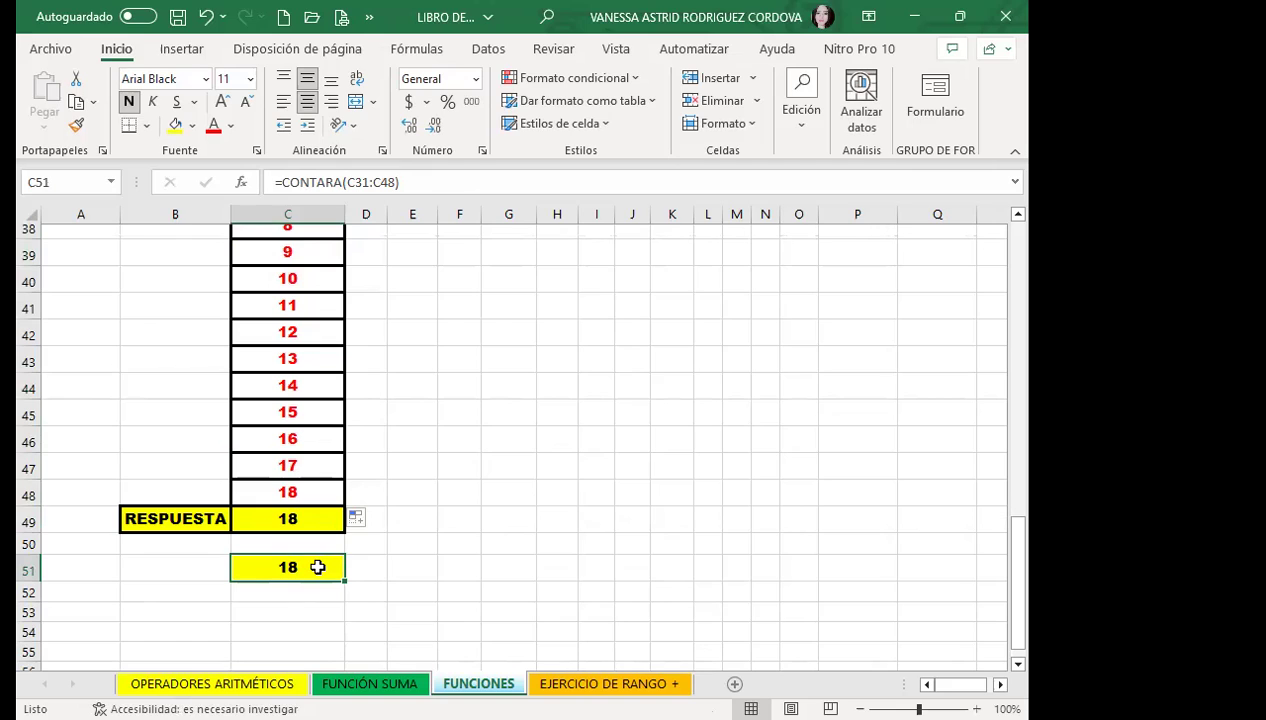
click(315, 514)
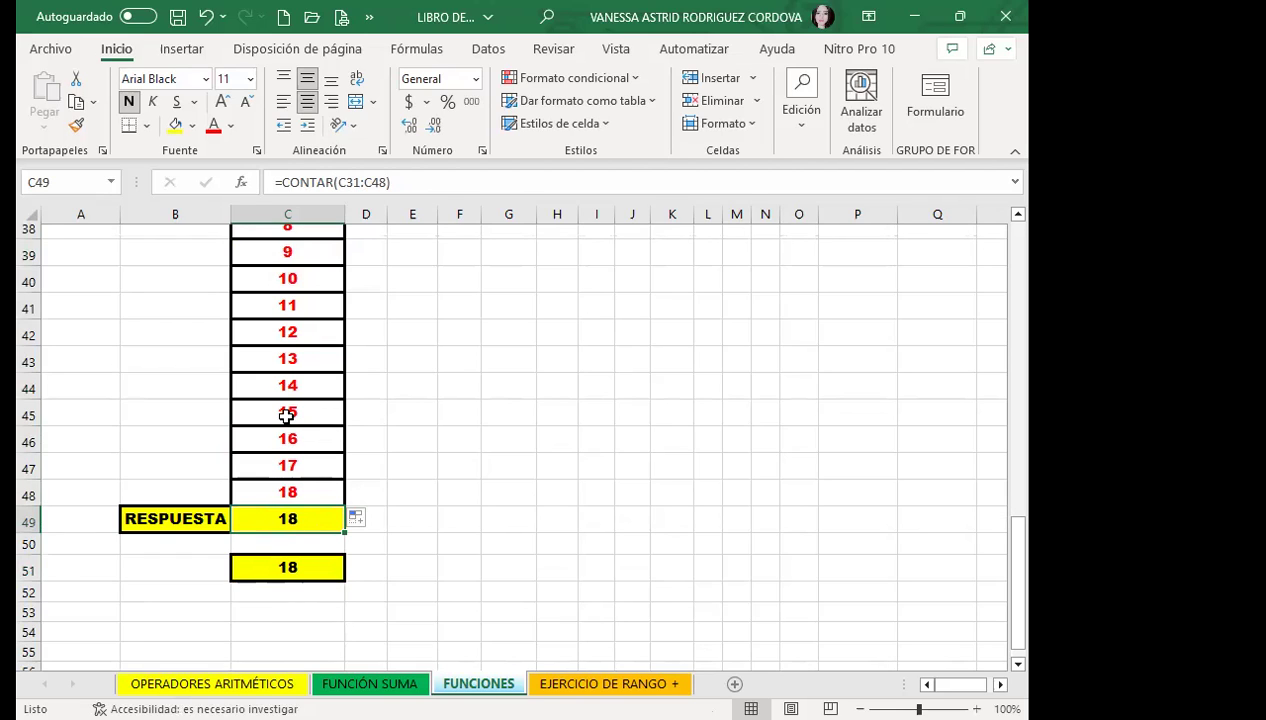
click(286, 378)
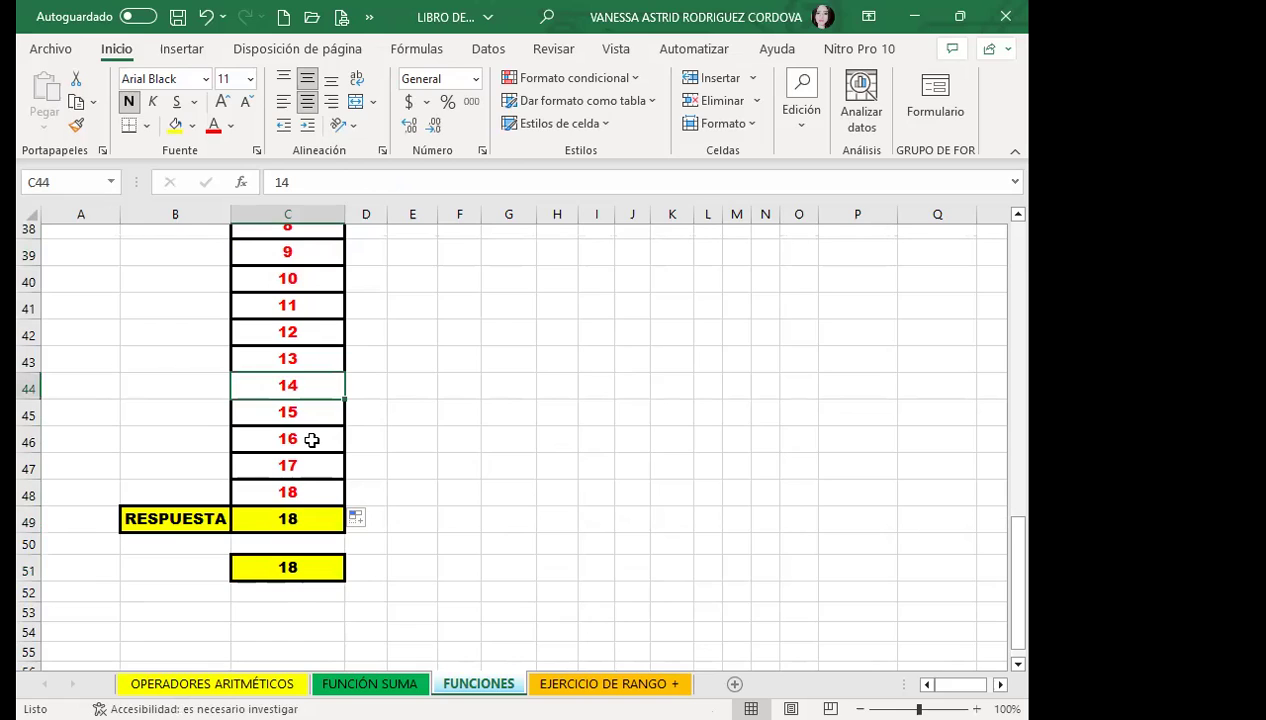
click(312, 440)
click(314, 378)
click(311, 355)
click(311, 330)
click(312, 313)
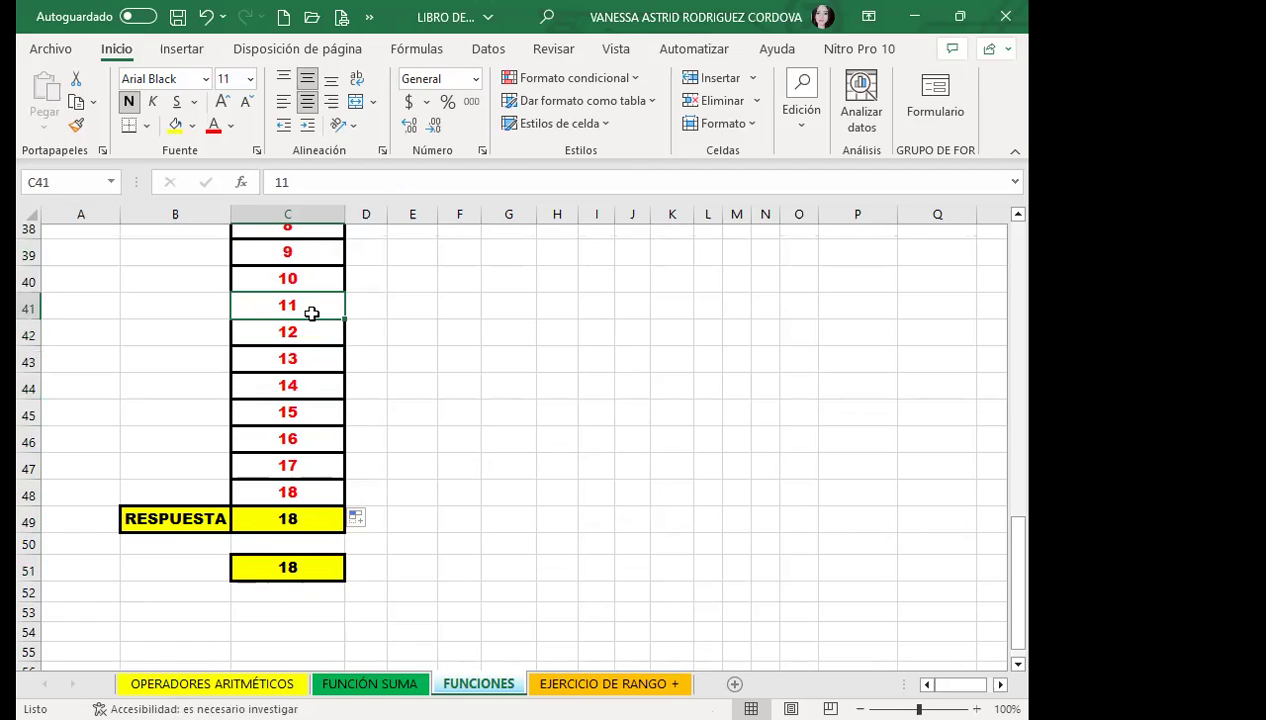
click(318, 518)
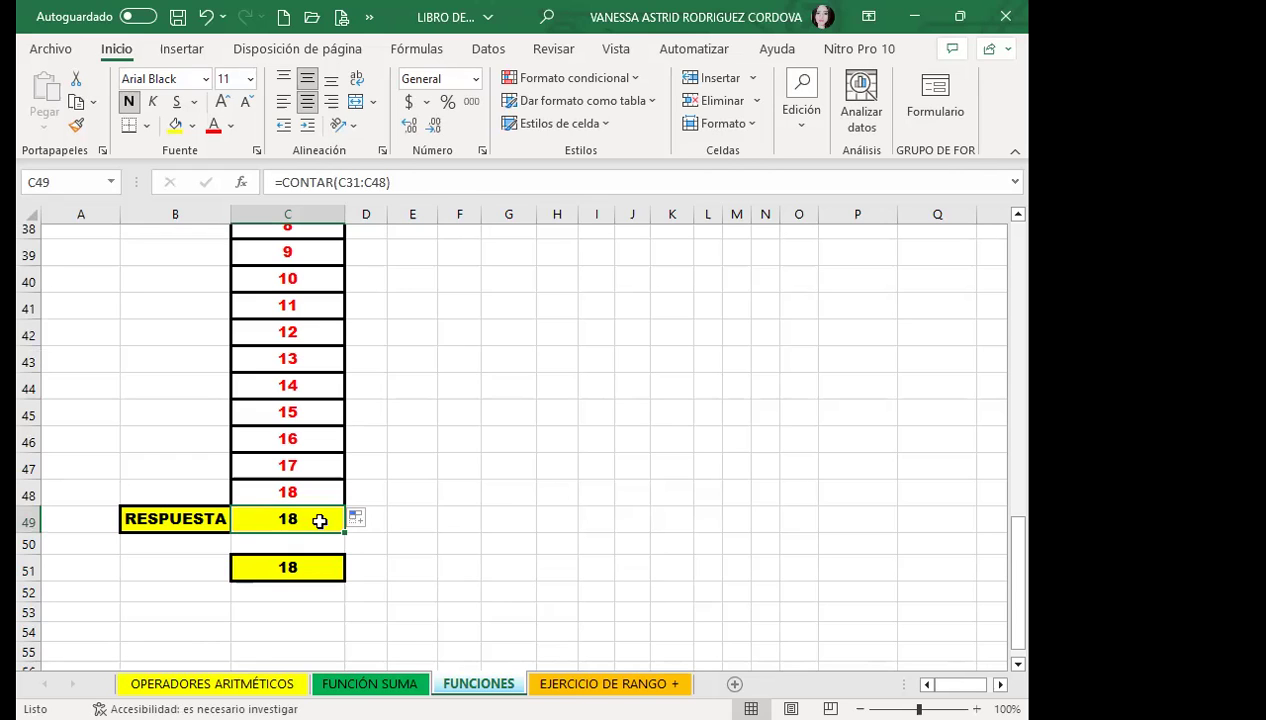
scroll(316, 515, up, 1)
click(299, 468)
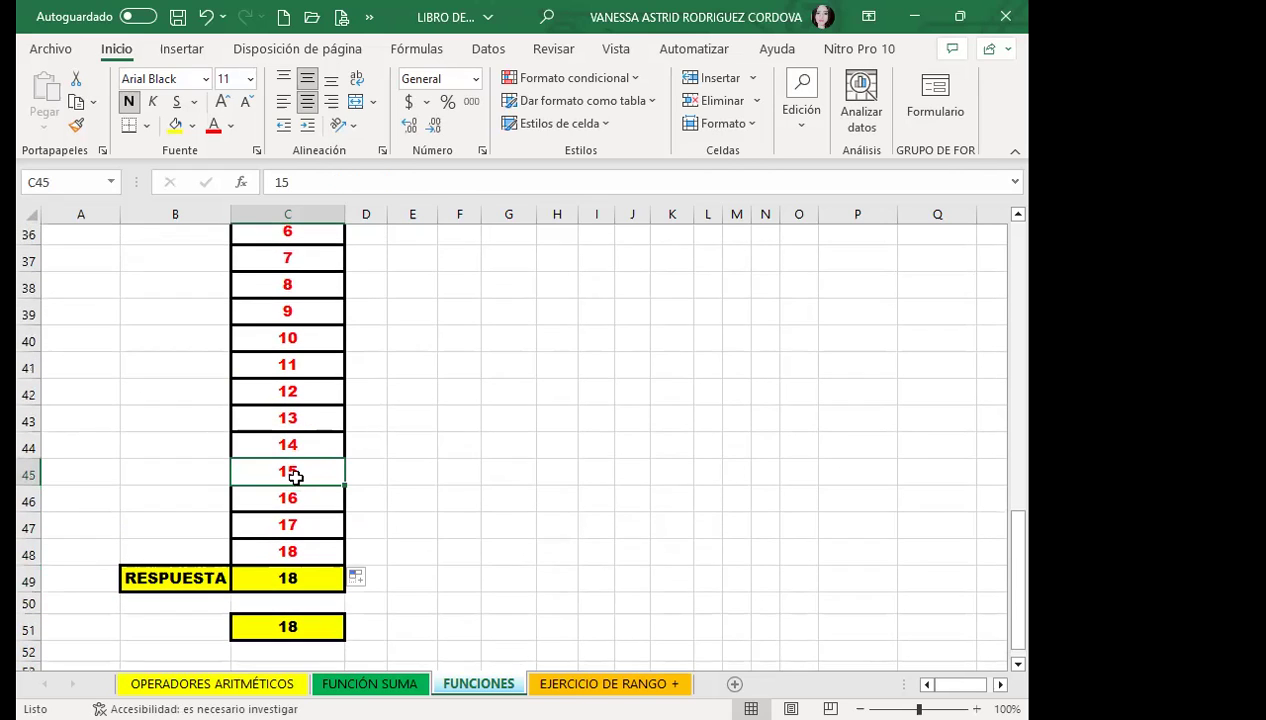
scroll(292, 500, down, 2)
click(290, 512)
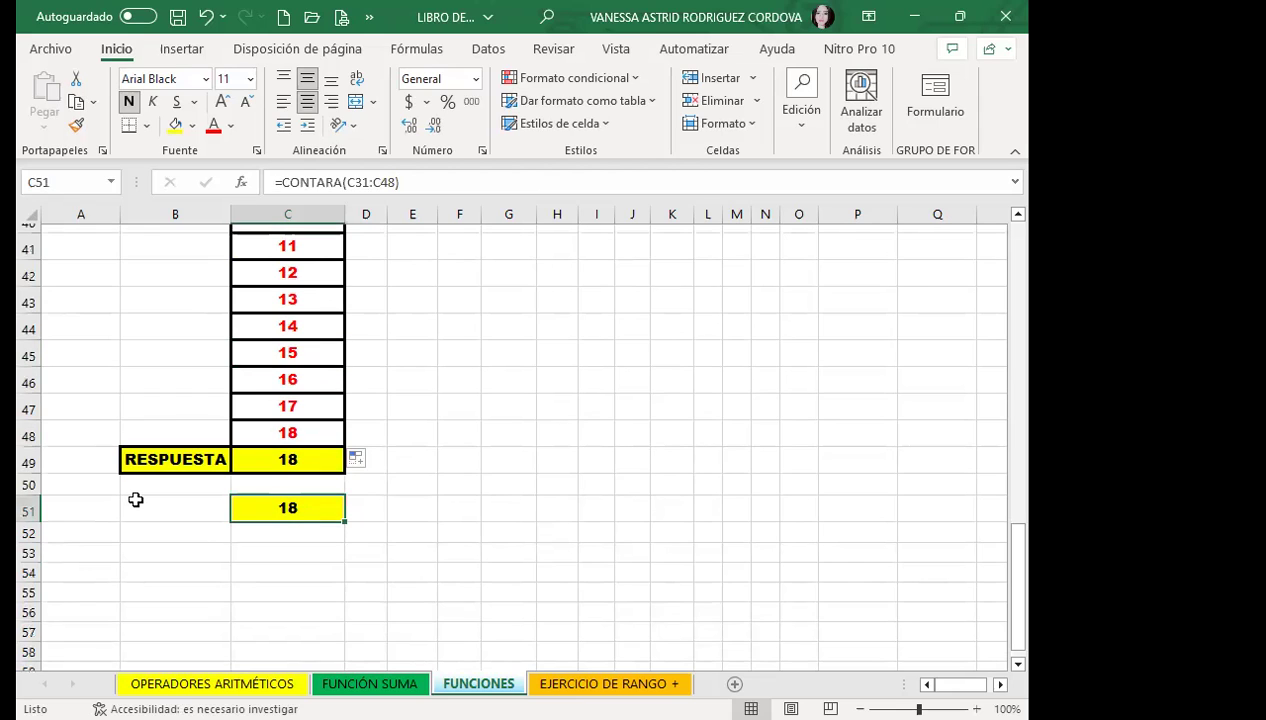
click(150, 458)
drag(234, 466, 265, 476)
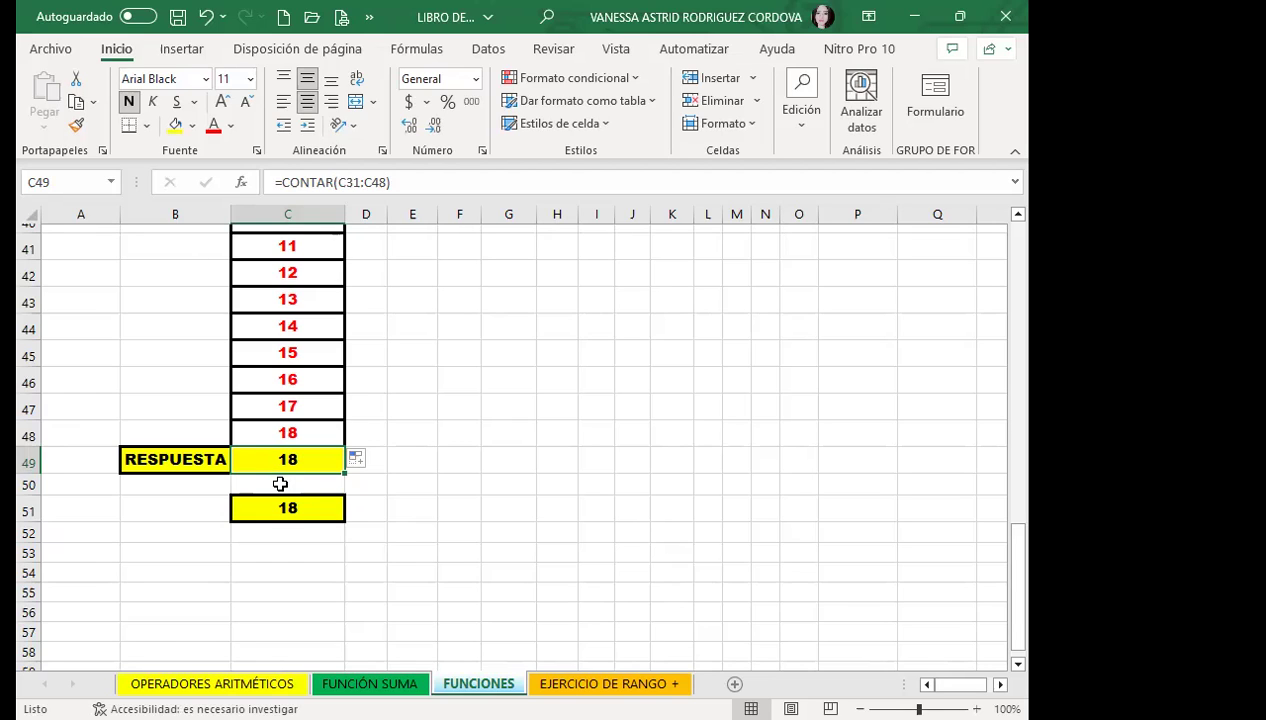
click(315, 509)
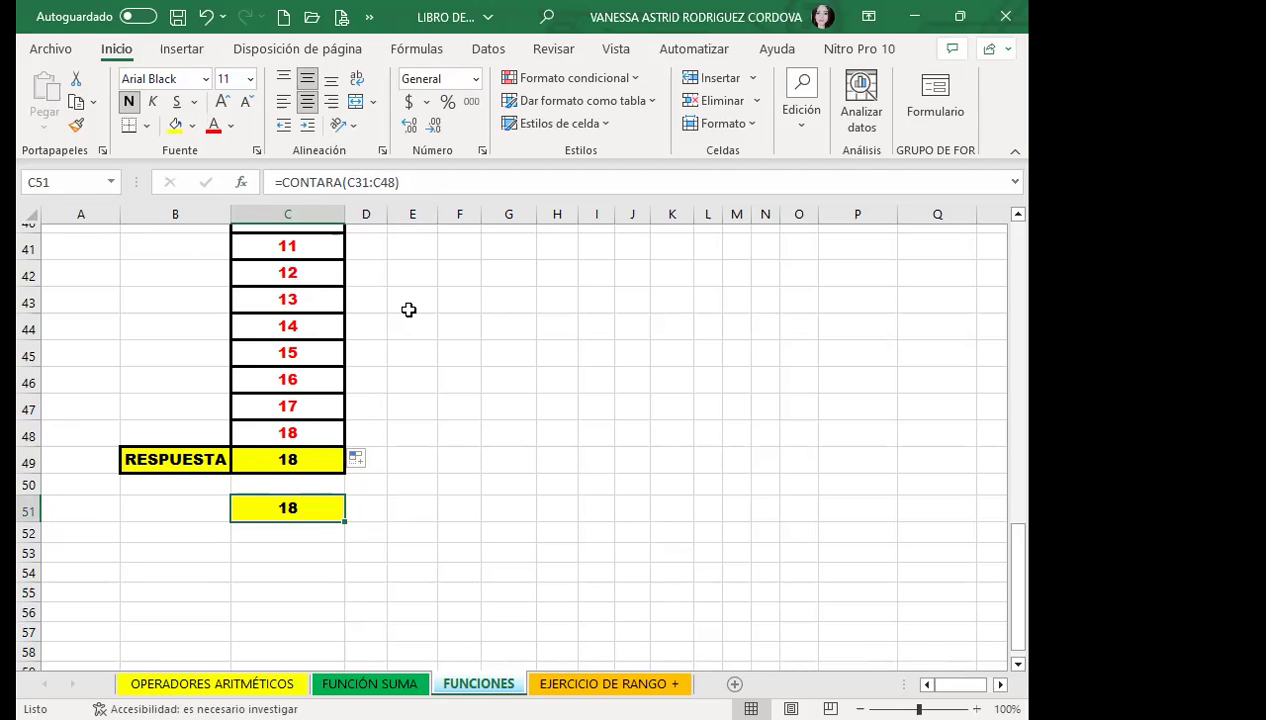
click(305, 465)
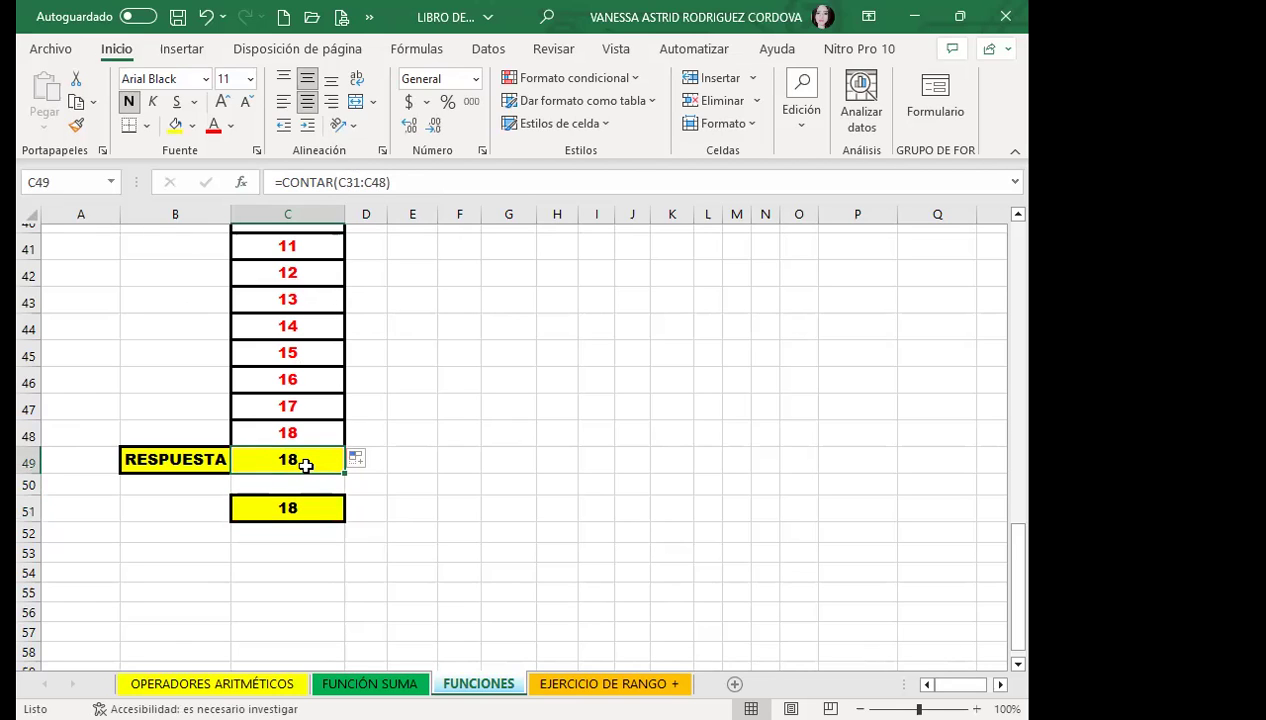
scroll(305, 465, up, 1)
scroll(310, 462, up, 2)
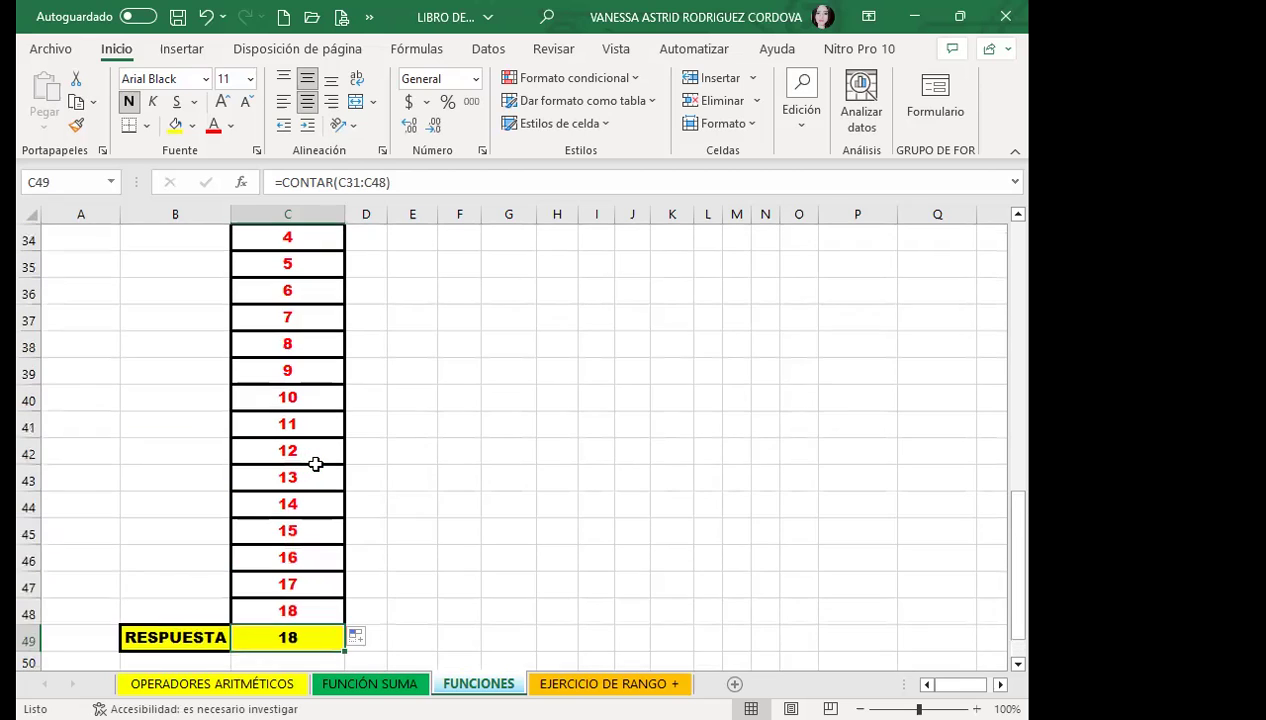
scroll(315, 464, up, 1)
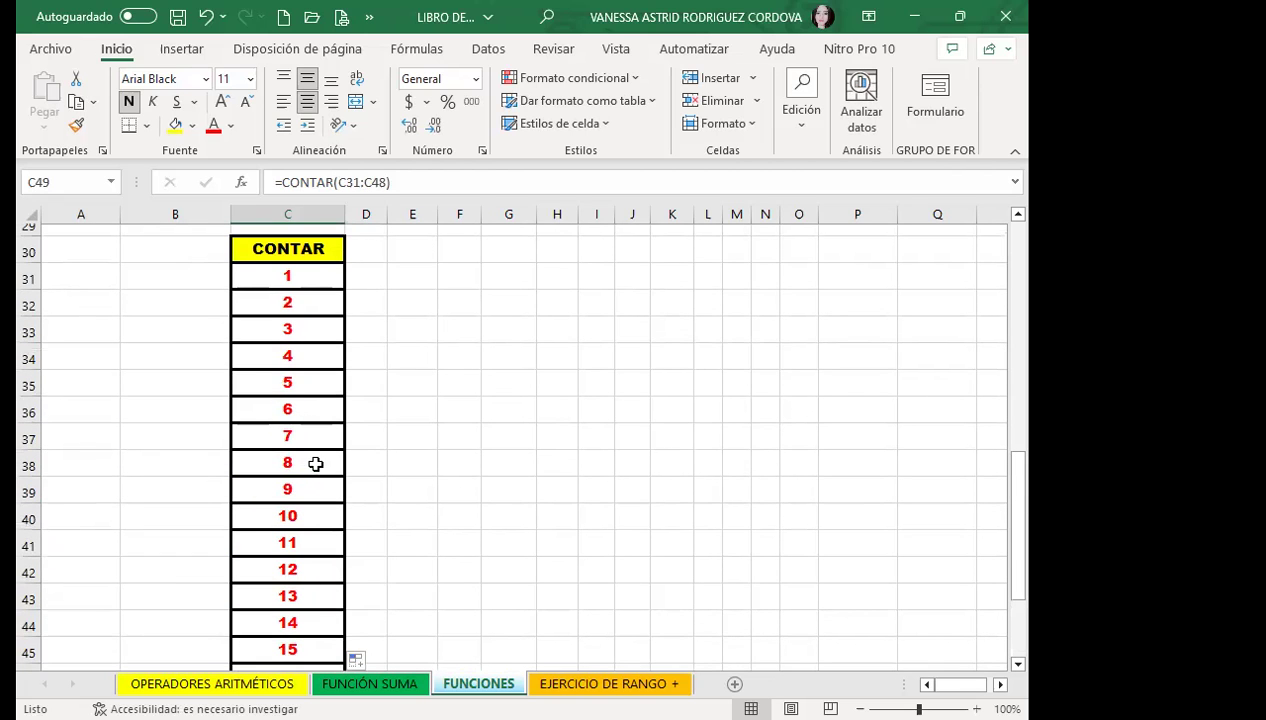
scroll(315, 464, down, 2)
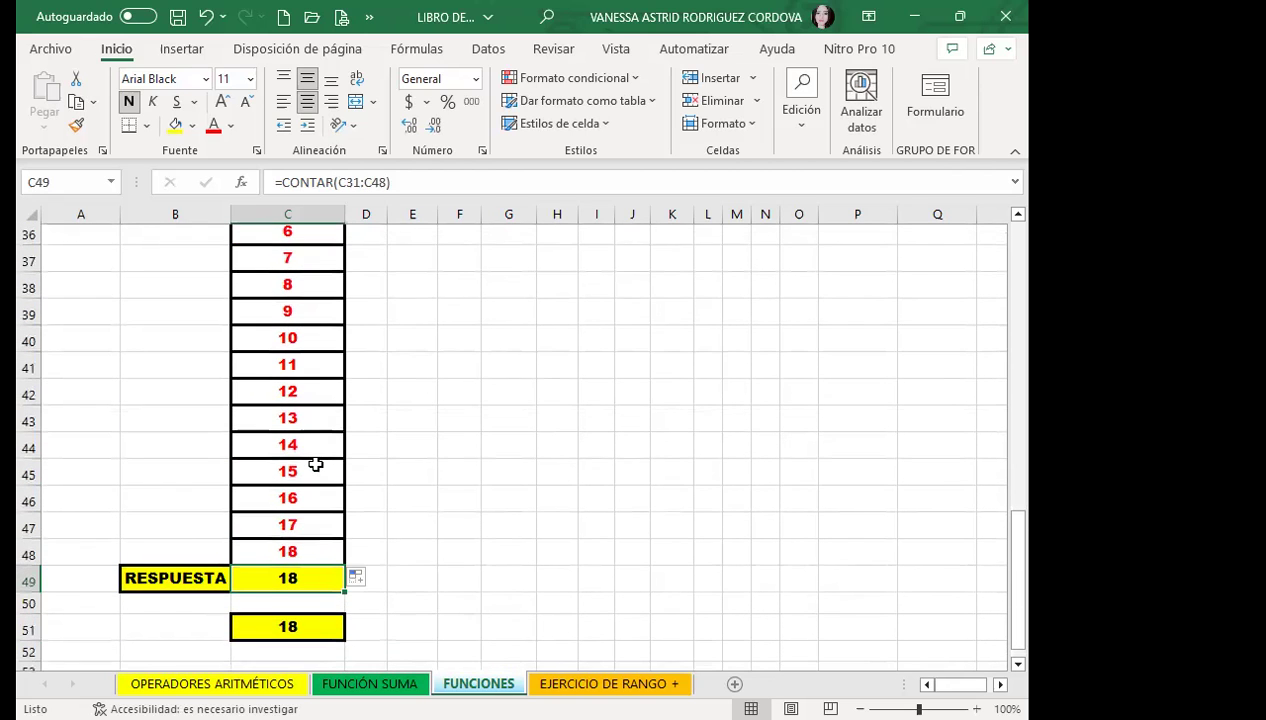
scroll(315, 464, down, 1)
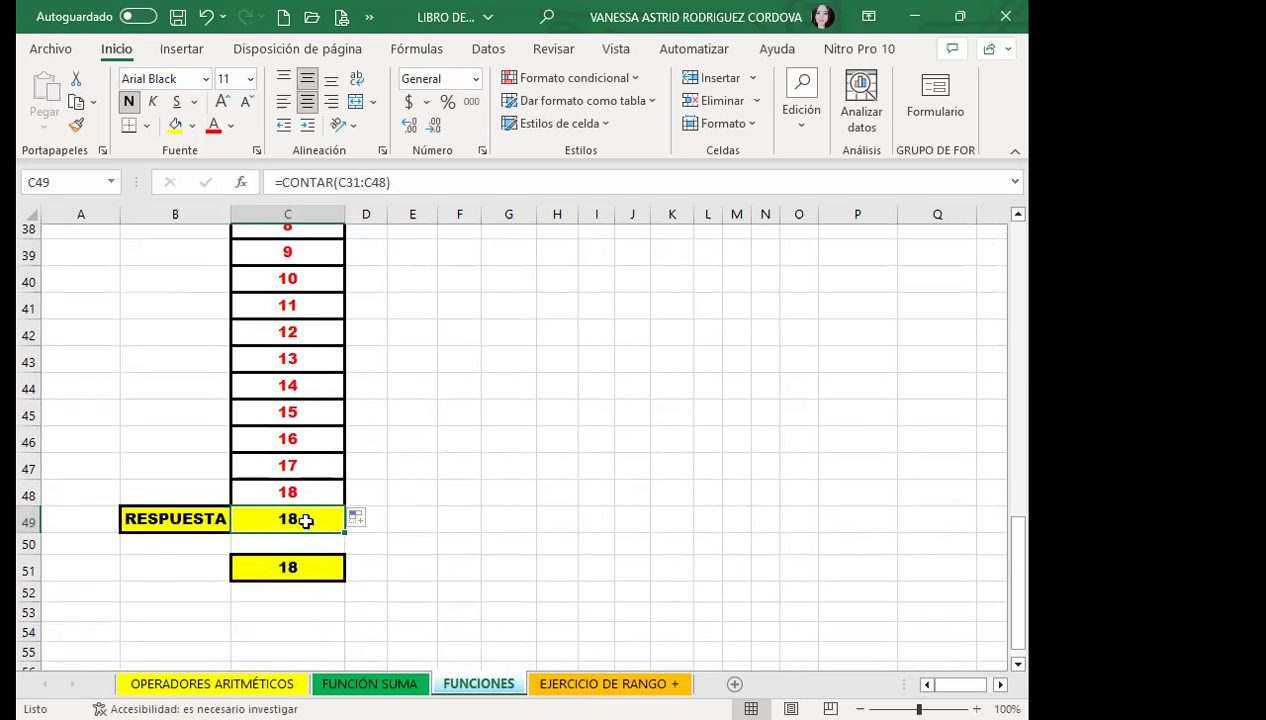
scroll(305, 520, up, 2)
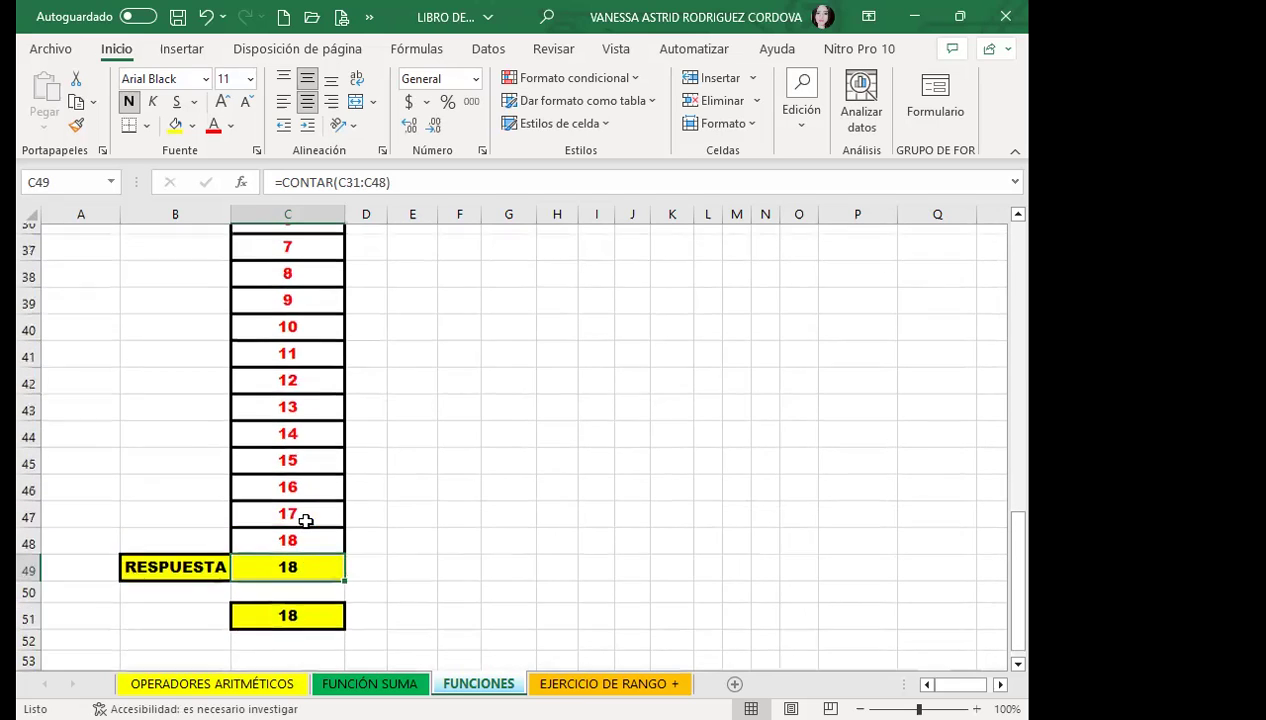
click(314, 348)
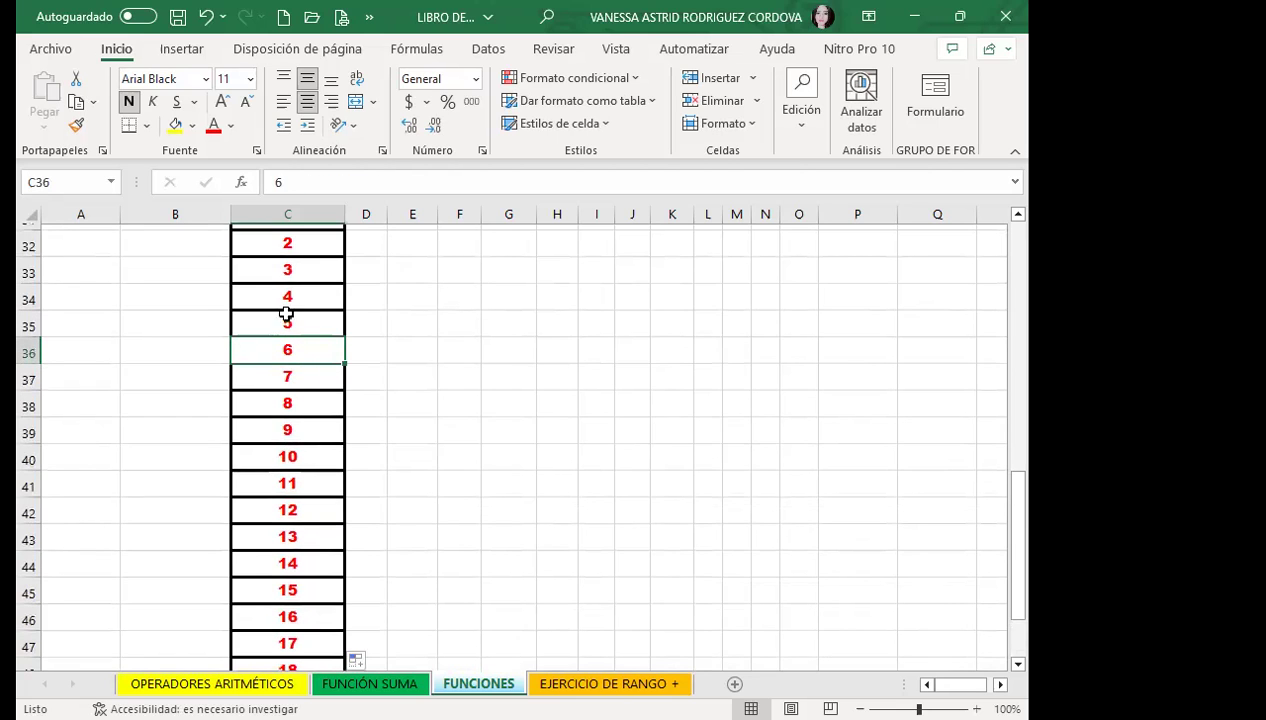
scroll(308, 427, down, 2)
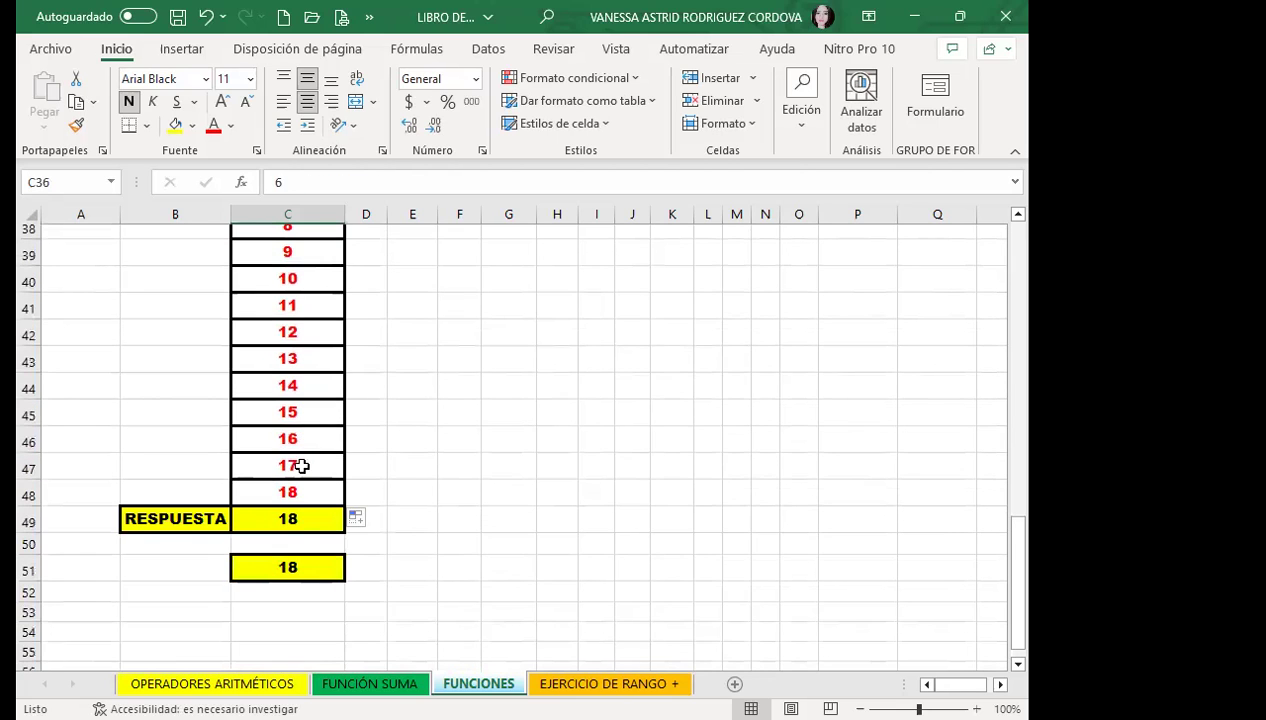
click(316, 517)
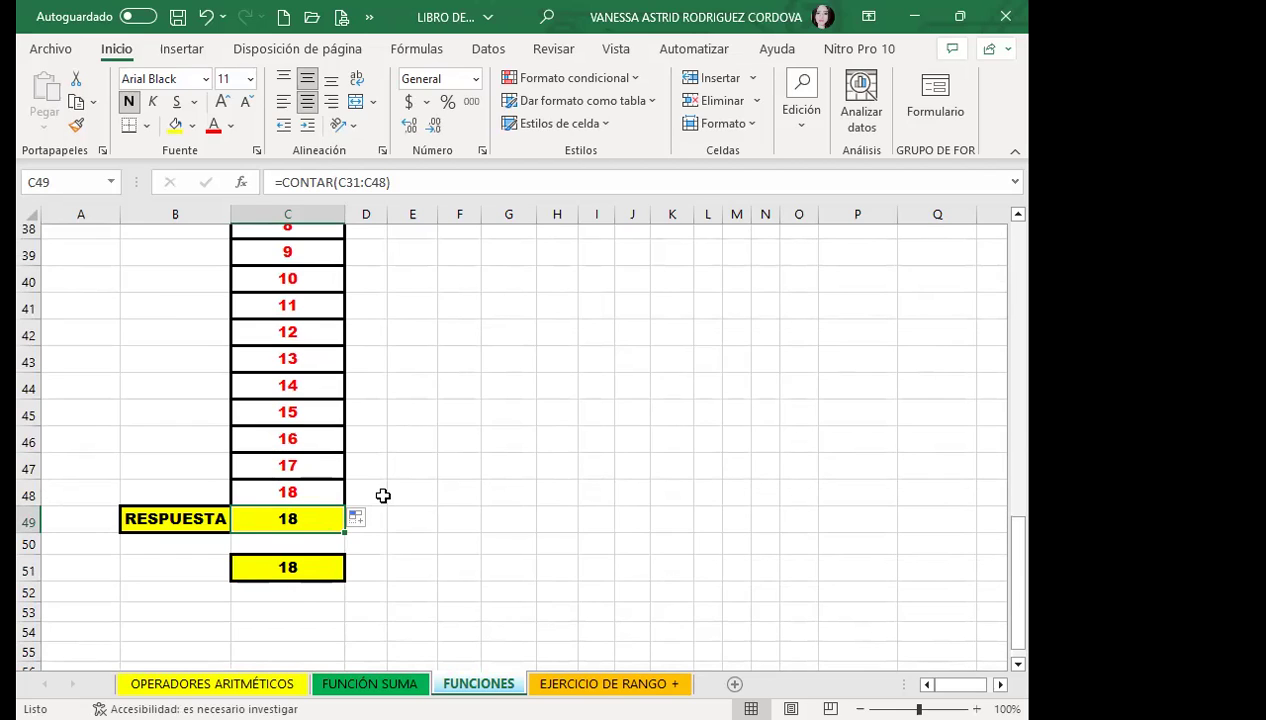
click(287, 566)
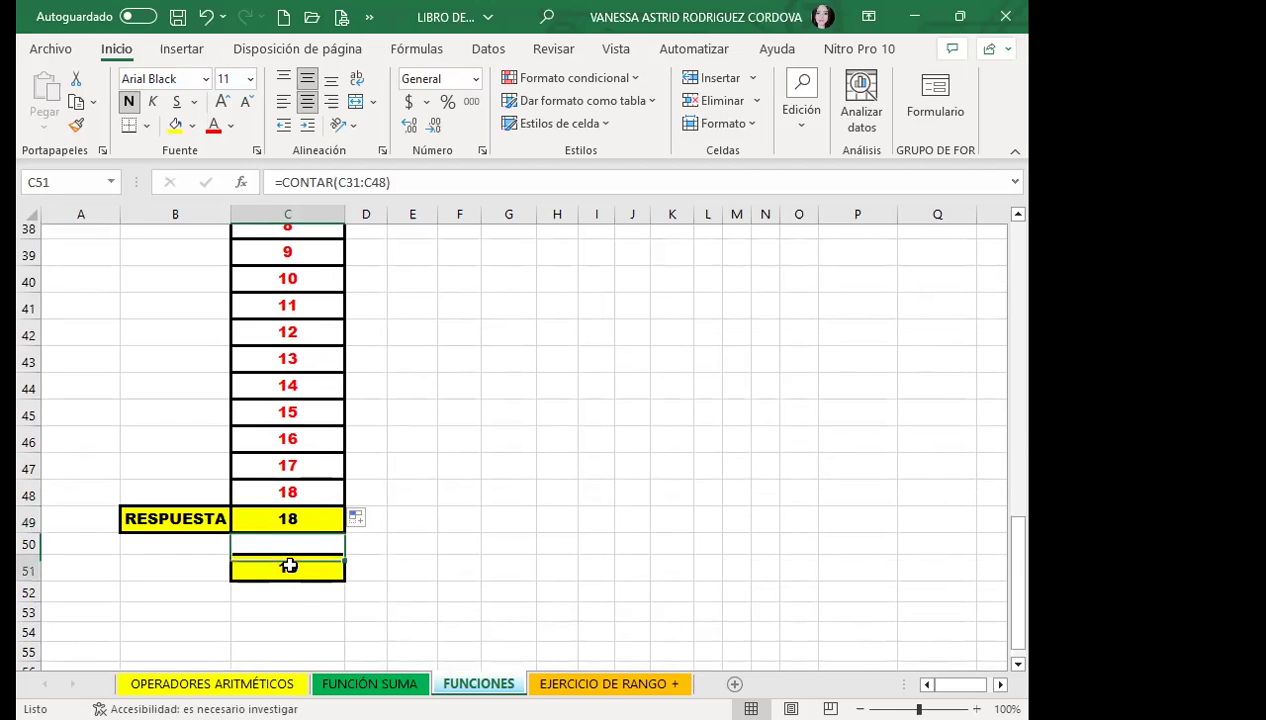
click(312, 514)
click(294, 563)
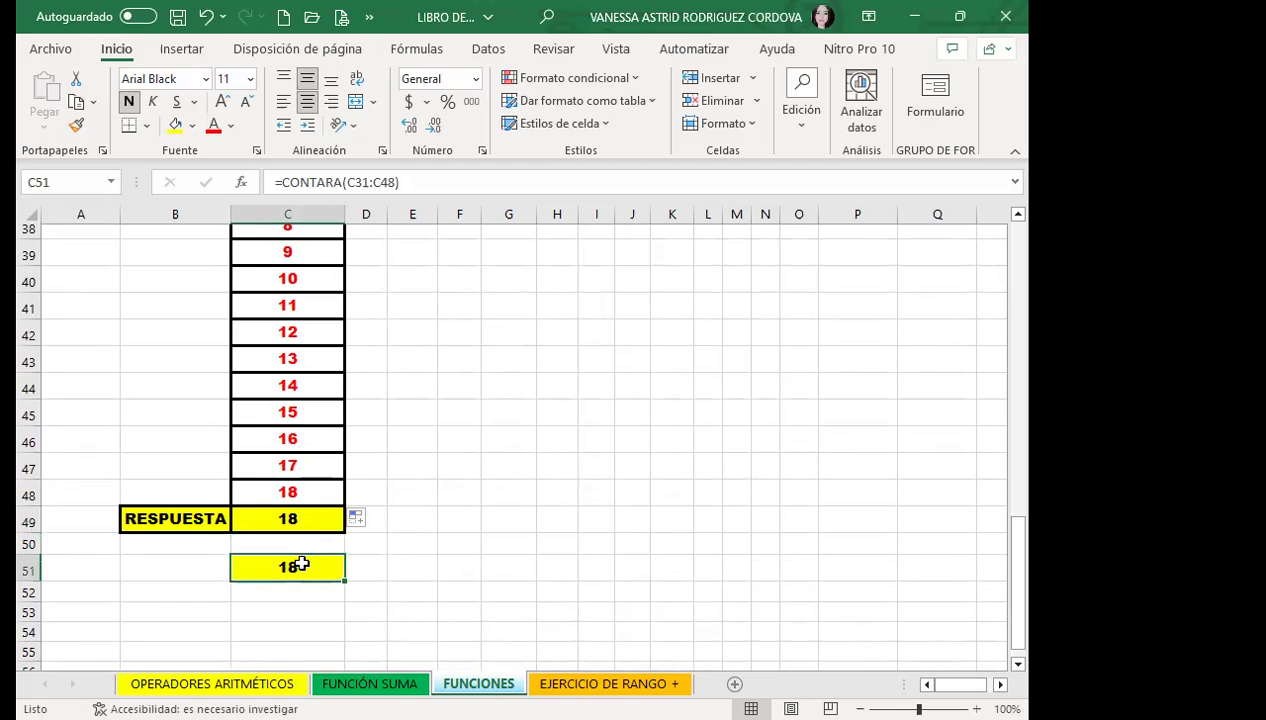
click(310, 336)
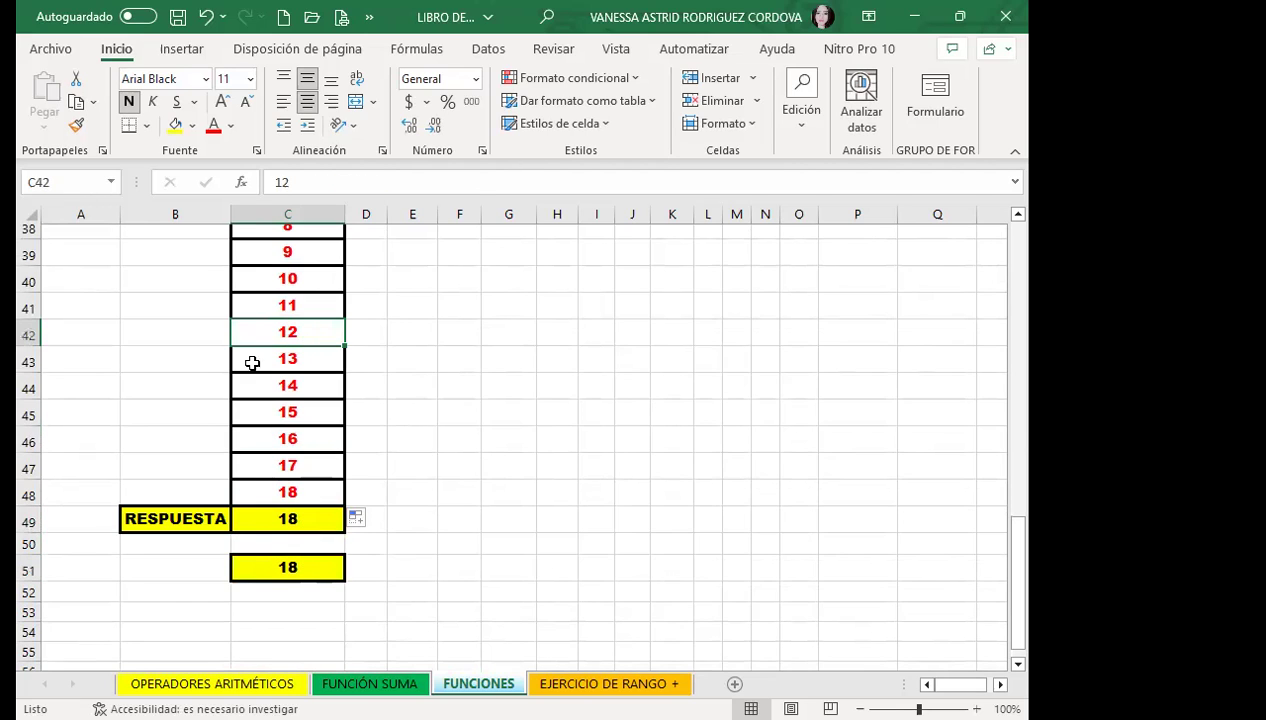
click(302, 564)
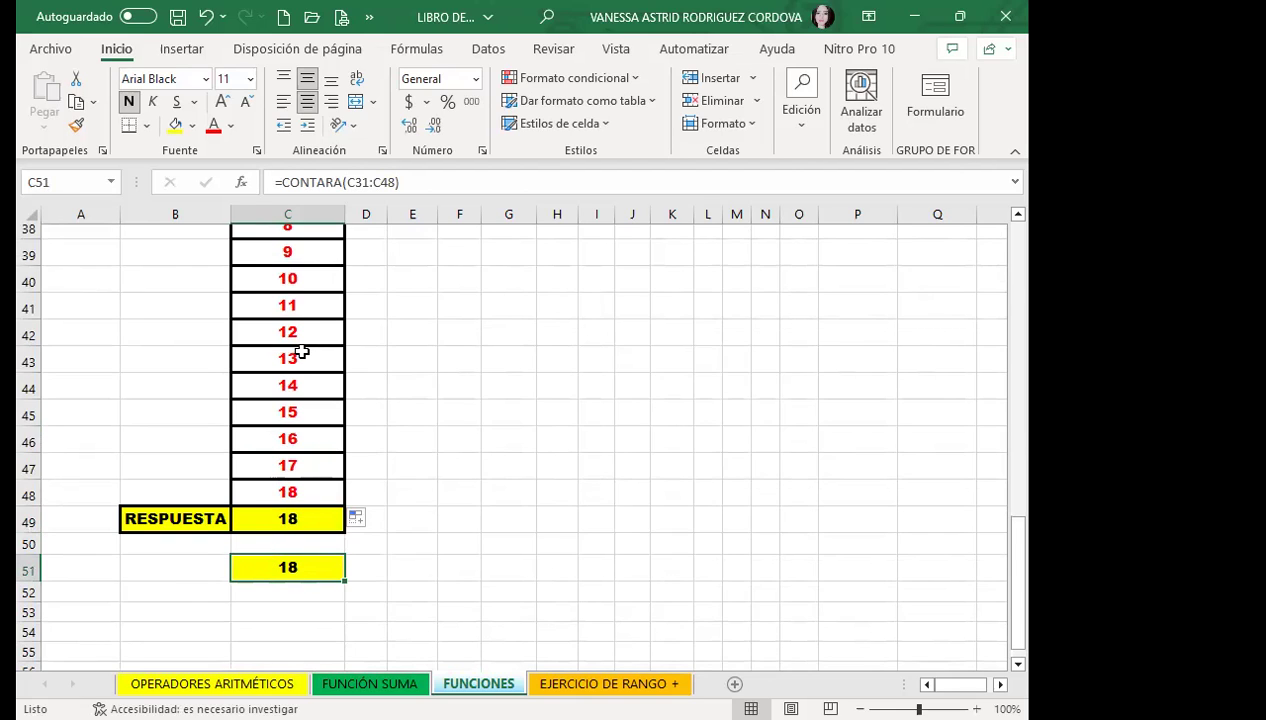
click(301, 309)
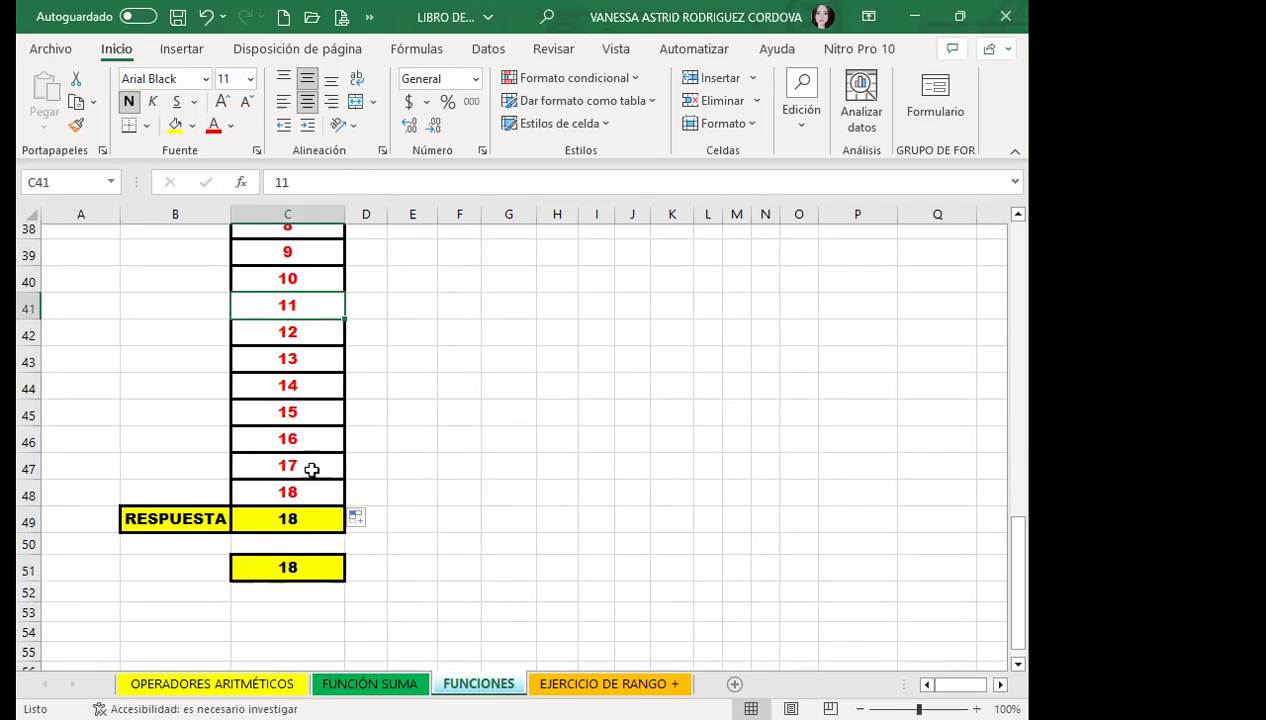
click(301, 558)
click(301, 308)
click(313, 518)
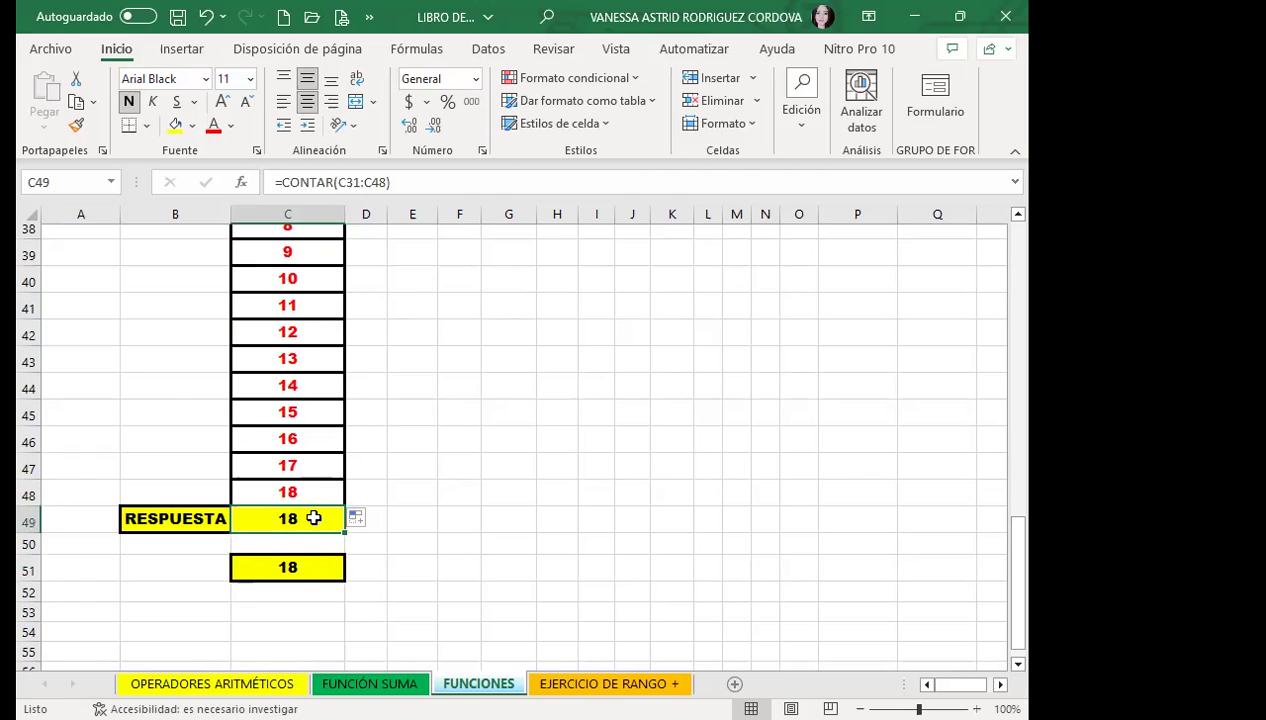
click(276, 567)
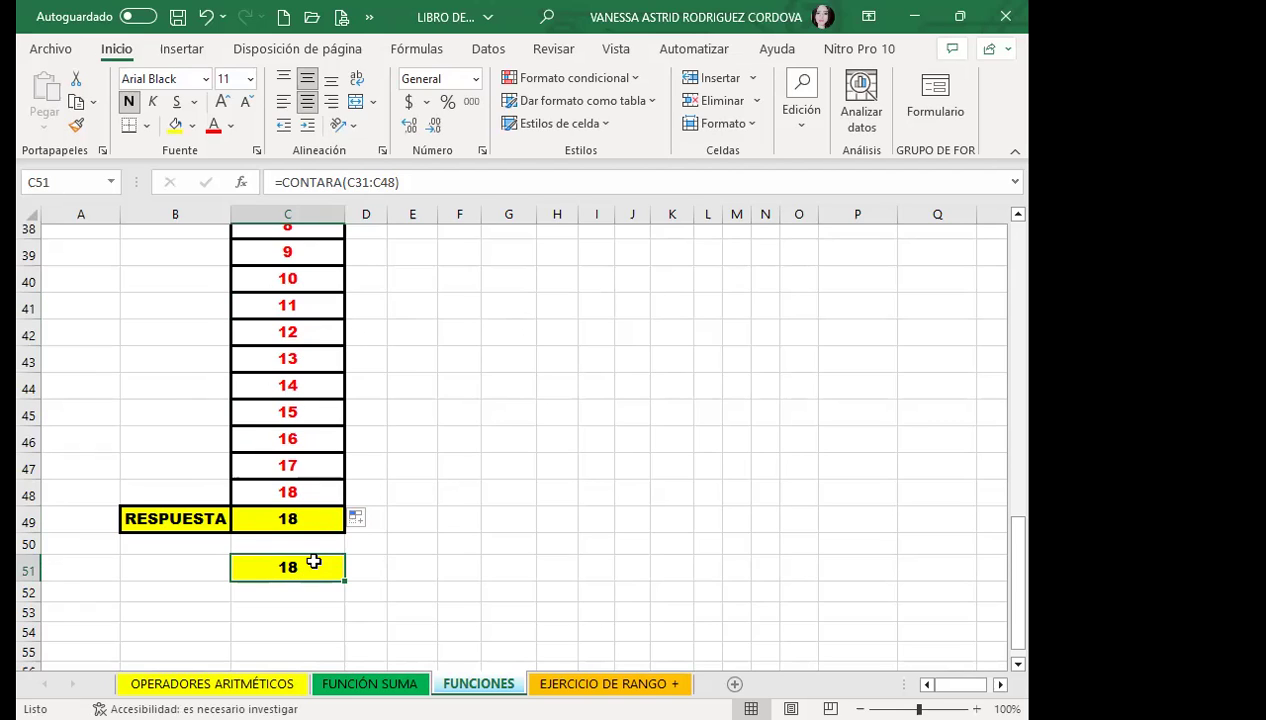
click(305, 360)
click(316, 330)
click(316, 278)
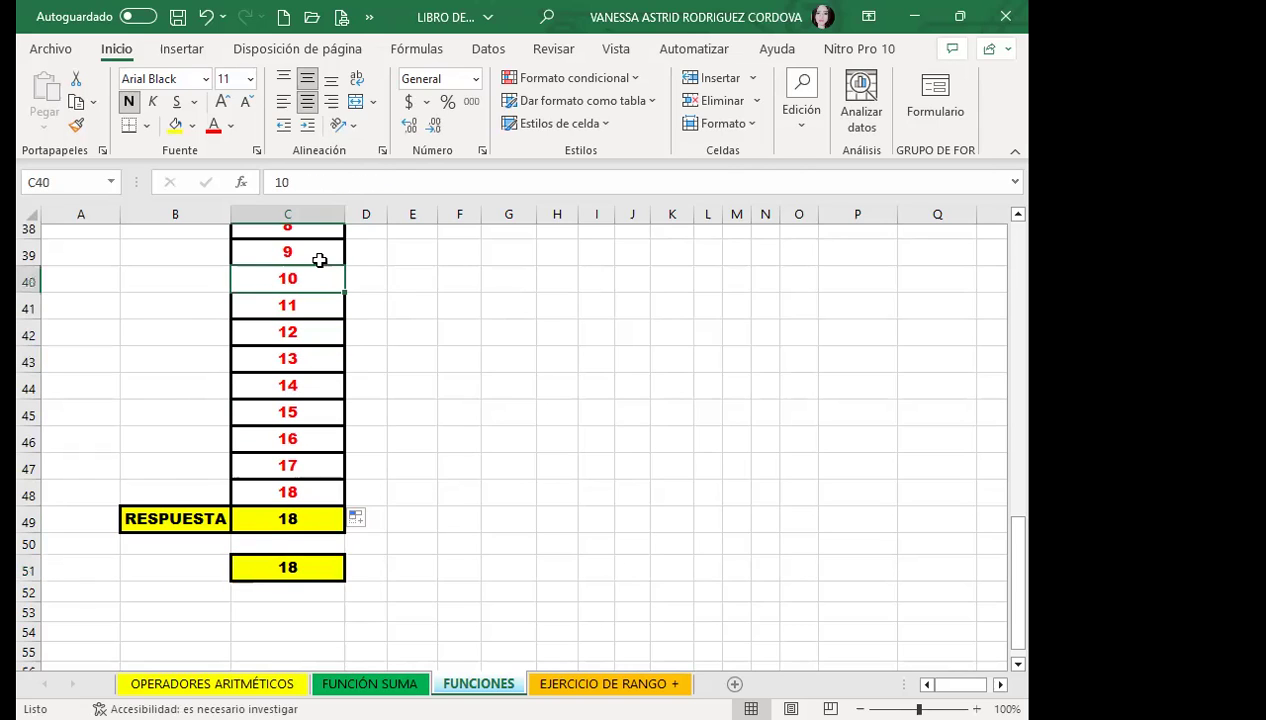
click(312, 566)
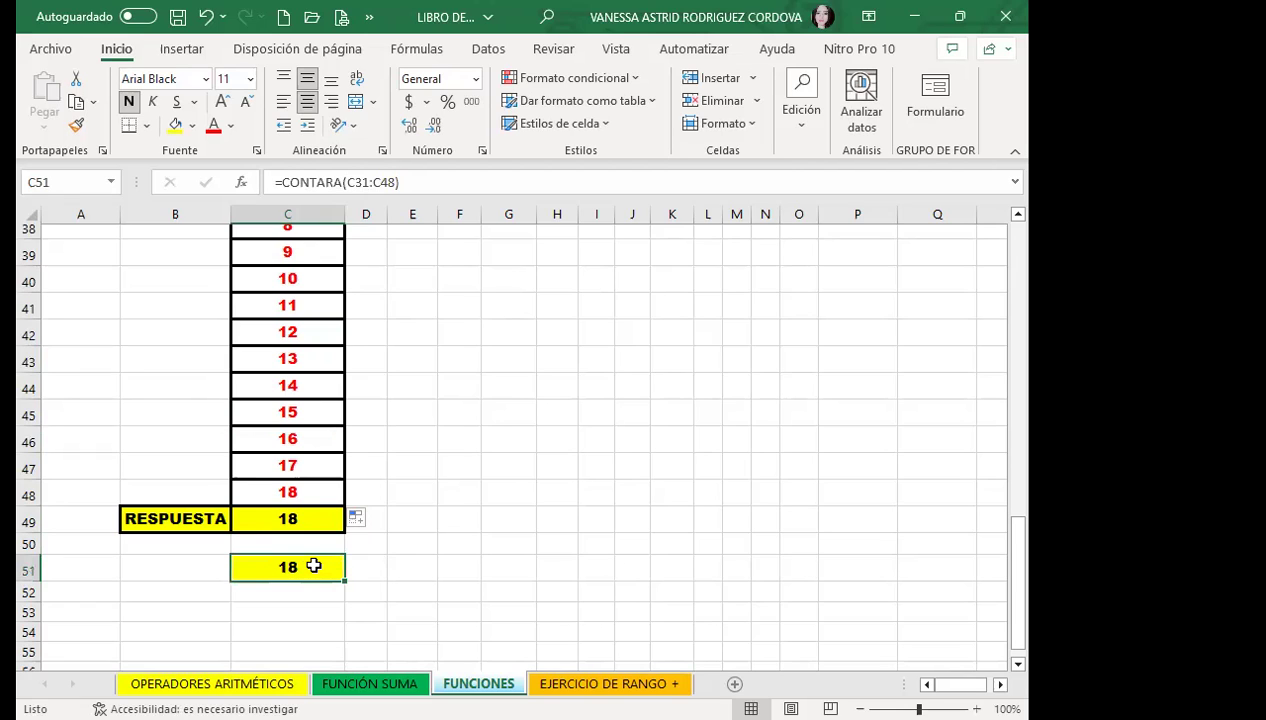
click(291, 518)
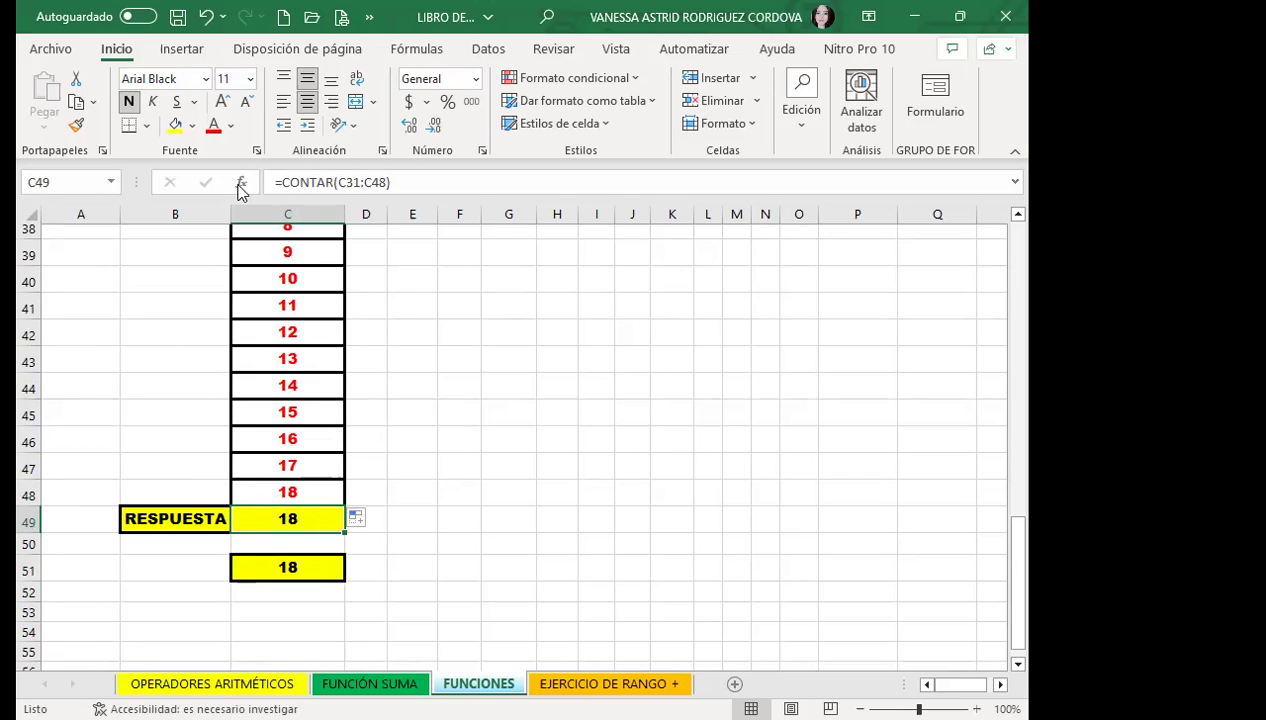
click(299, 333)
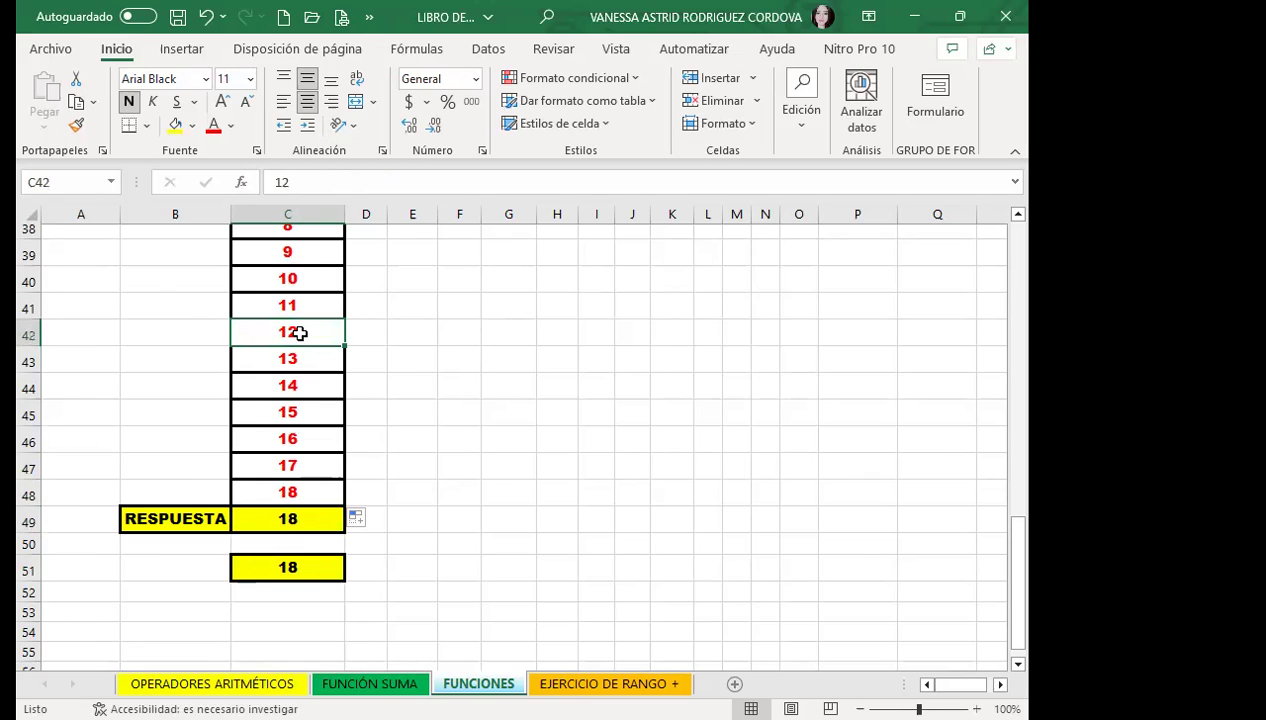
click(136, 352)
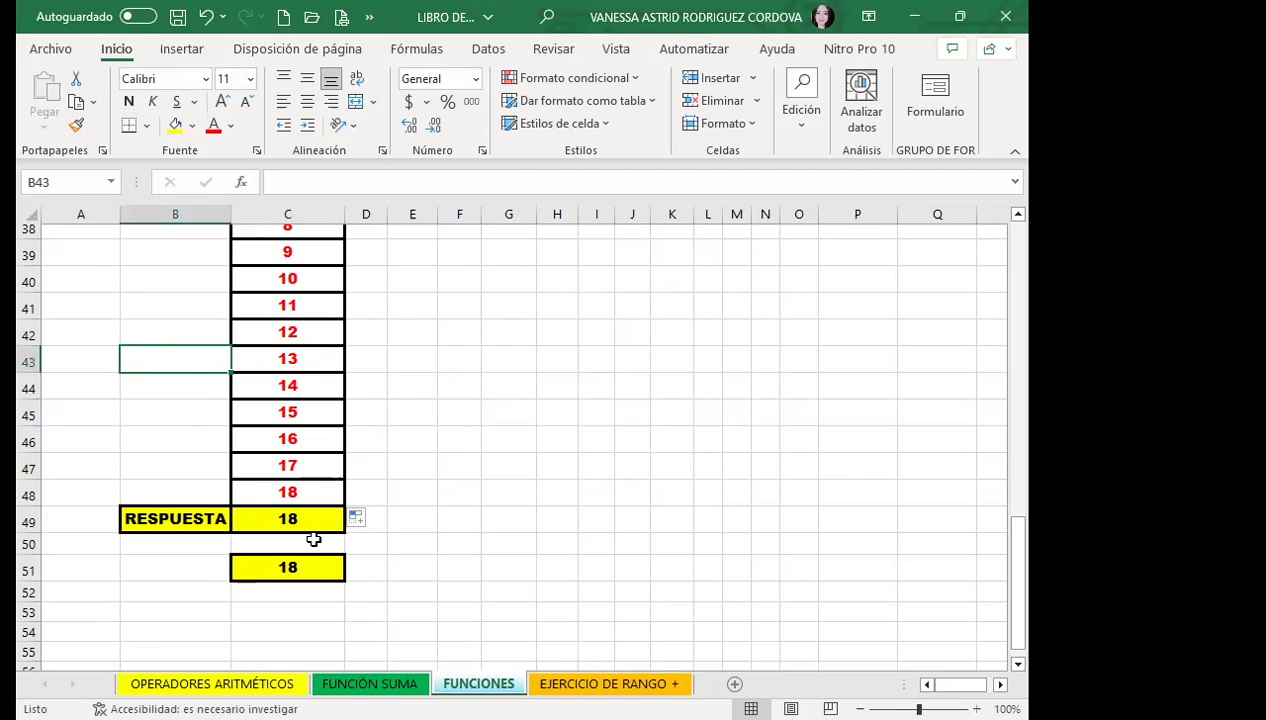
click(300, 568)
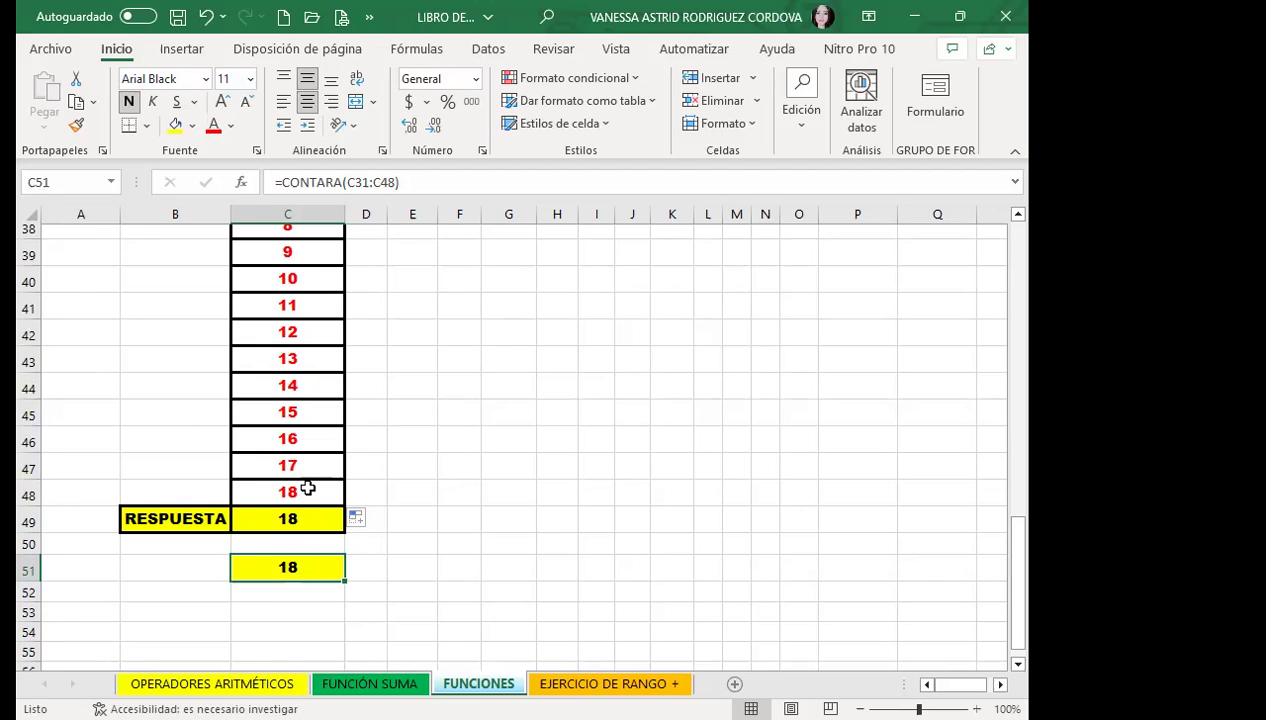
Review the final value 18 in C48, then bring up lesson 2.6 Formulas y funciones básicas.
click(311, 484)
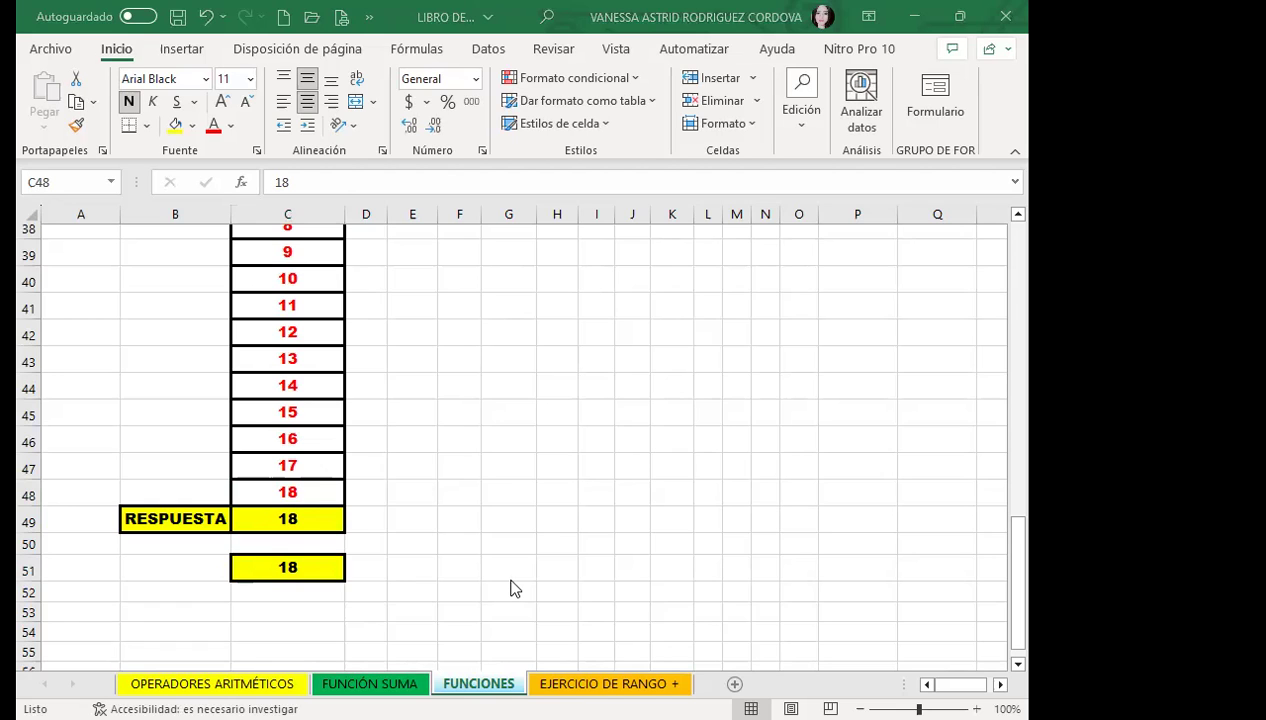
click(557, 492)
scroll(415, 445, up, 3)
scroll(418, 432, up, 3)
scroll(424, 440, up, 3)
click(446, 452)
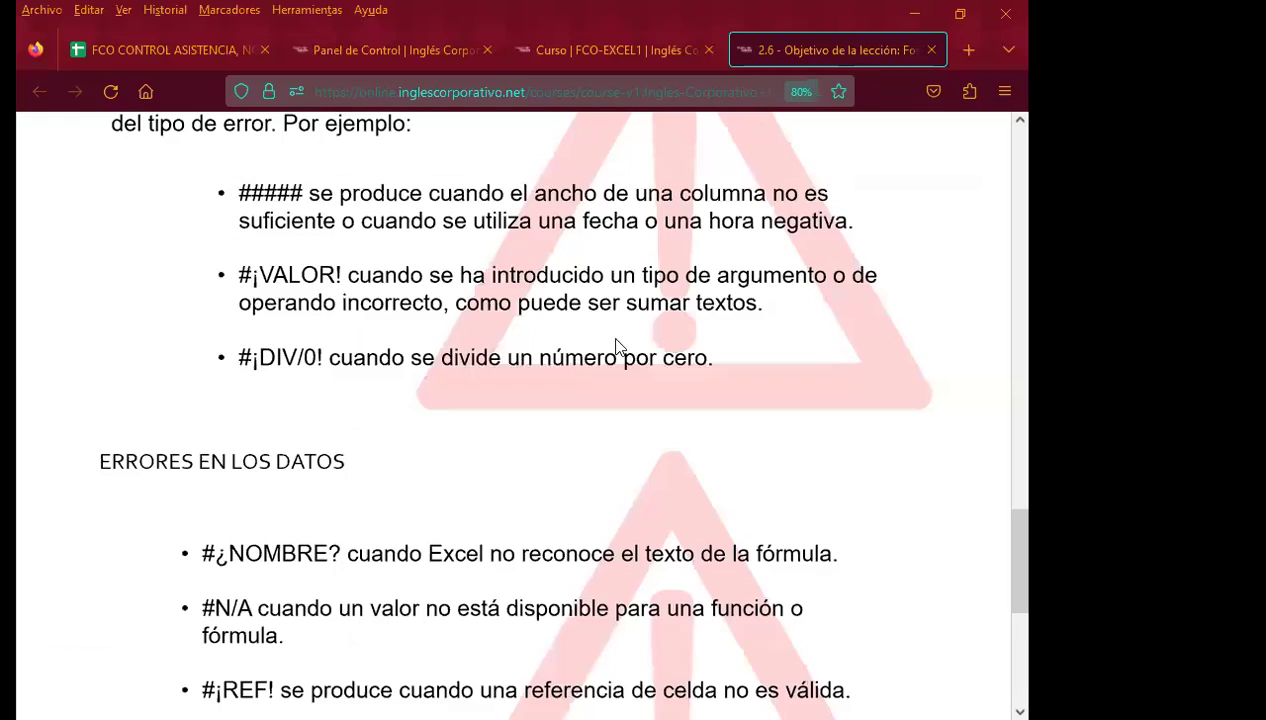
scroll(680, 277, up, 5)
scroll(667, 274, up, 5)
Open the class #10 forum and read the post asking what the ##### error means.
scroll(700, 277, up, 5)
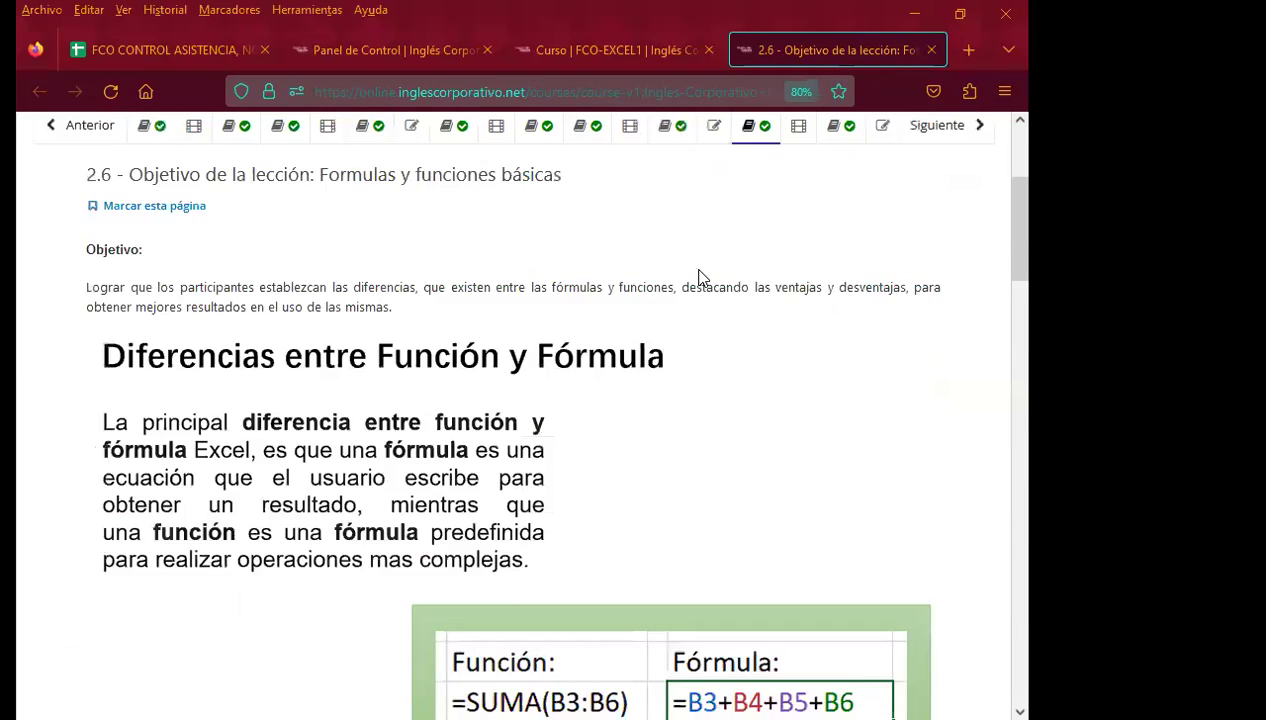
scroll(700, 277, up, 3)
click(843, 392)
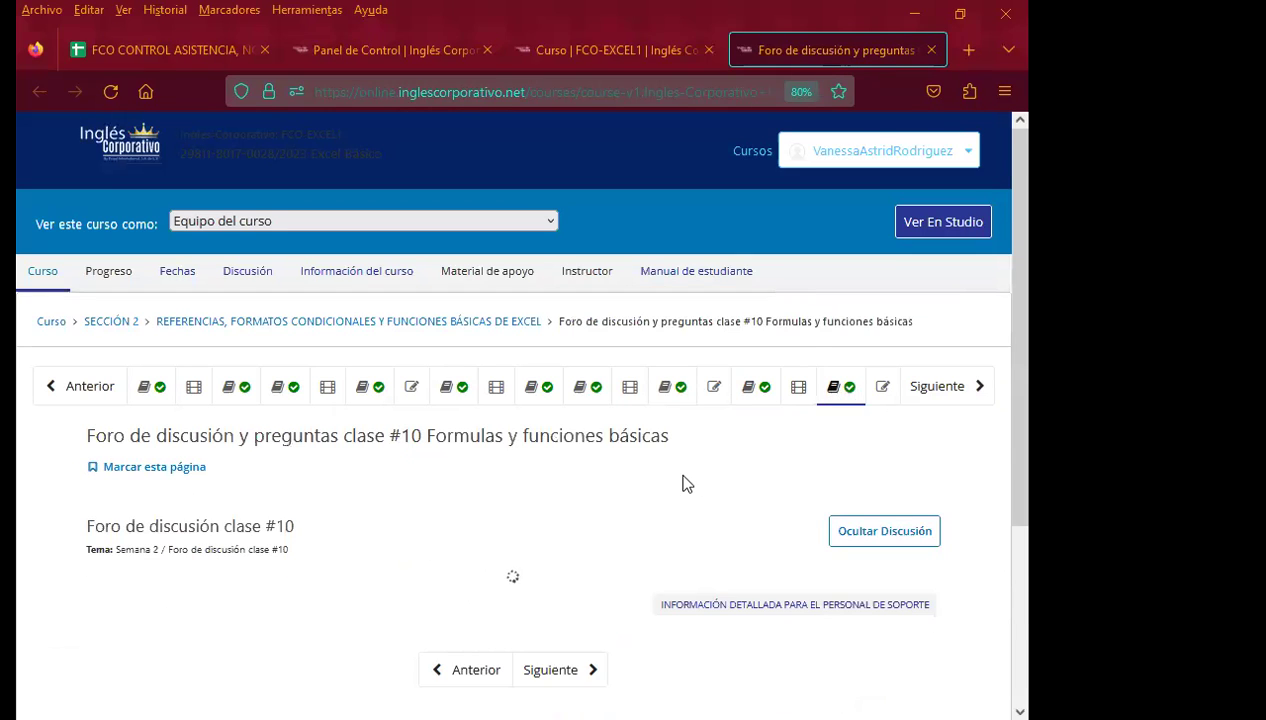
scroll(418, 480, down, 3)
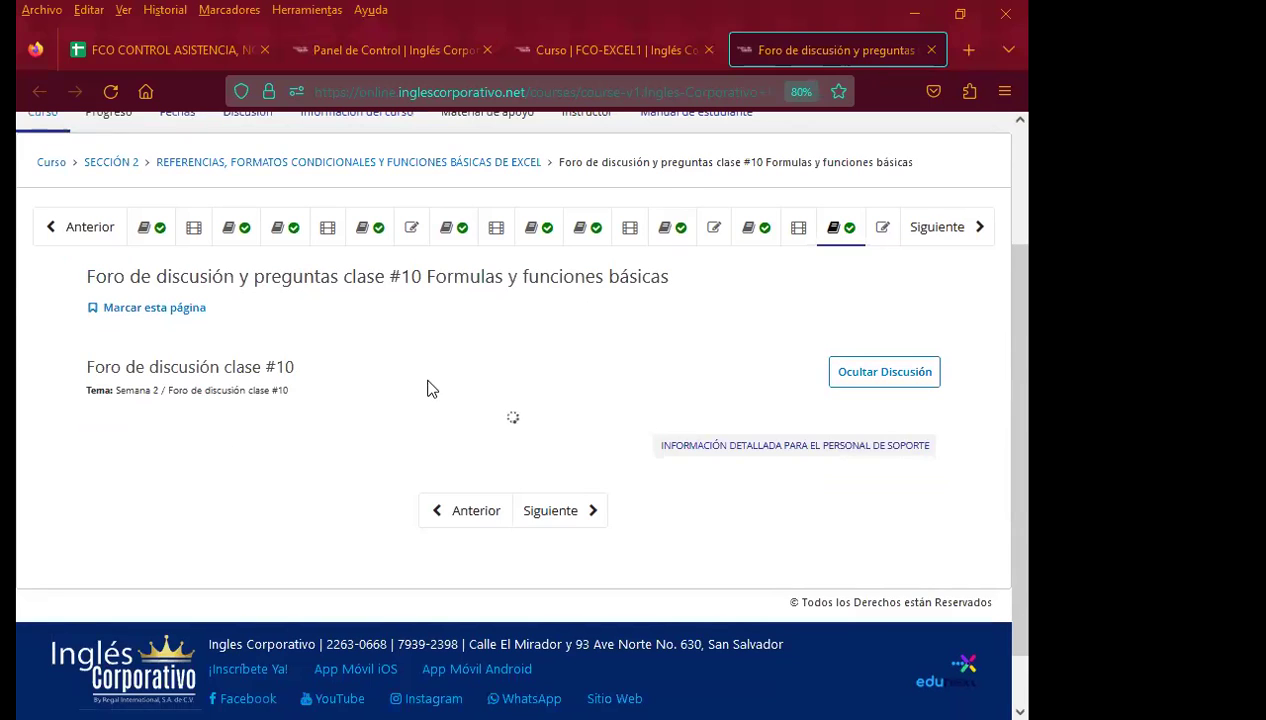
scroll(446, 420, down, 2)
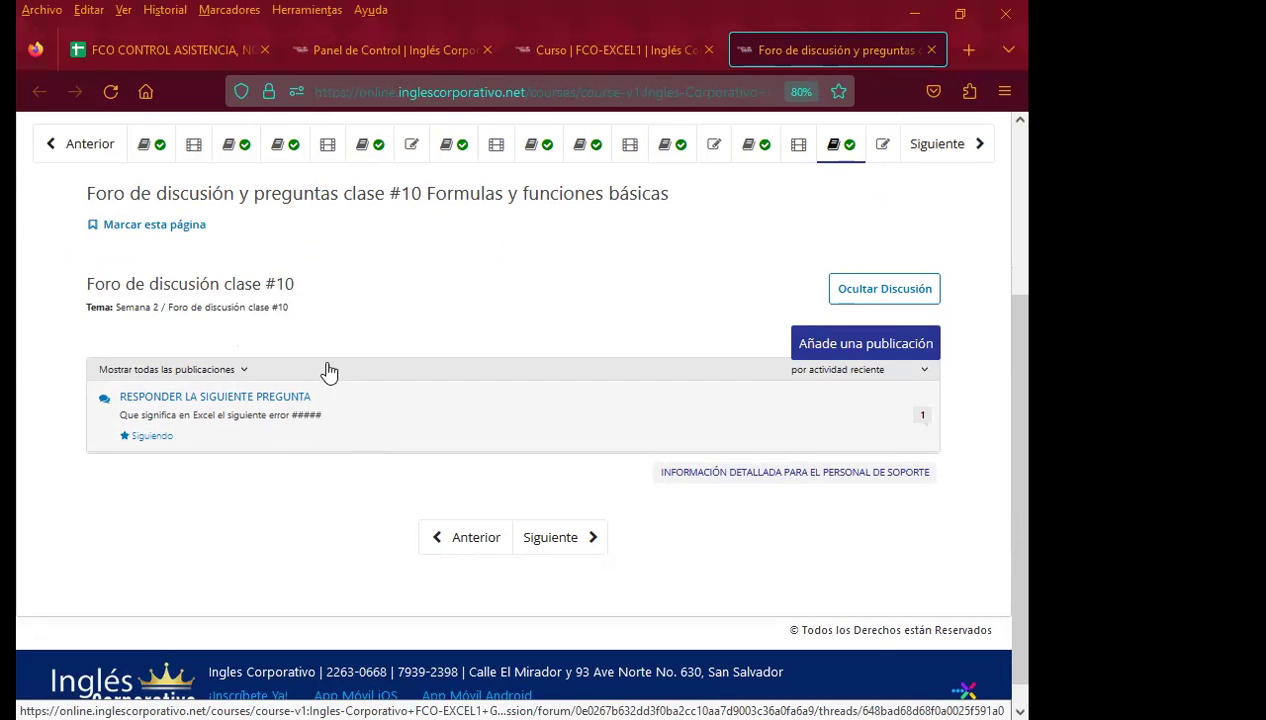
scroll(380, 428, up, 2)
scroll(380, 428, up, 2)
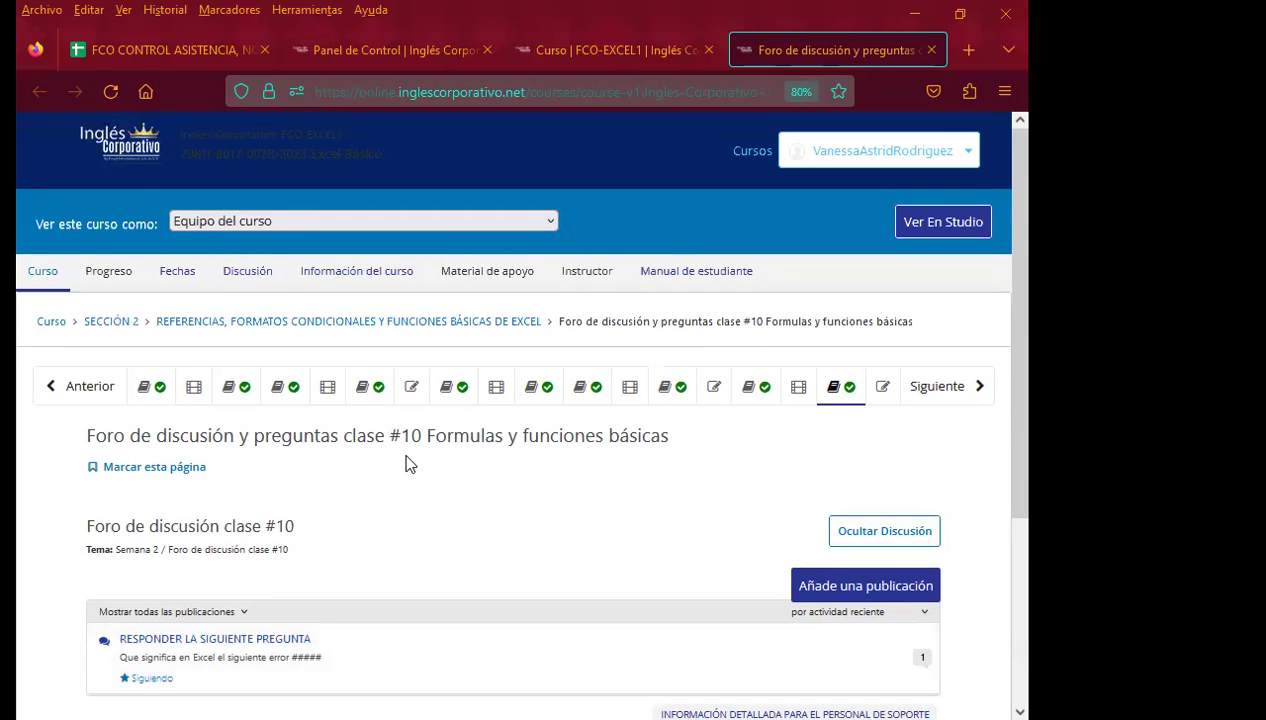
scroll(452, 506, down, 2)
scroll(452, 498, down, 3)
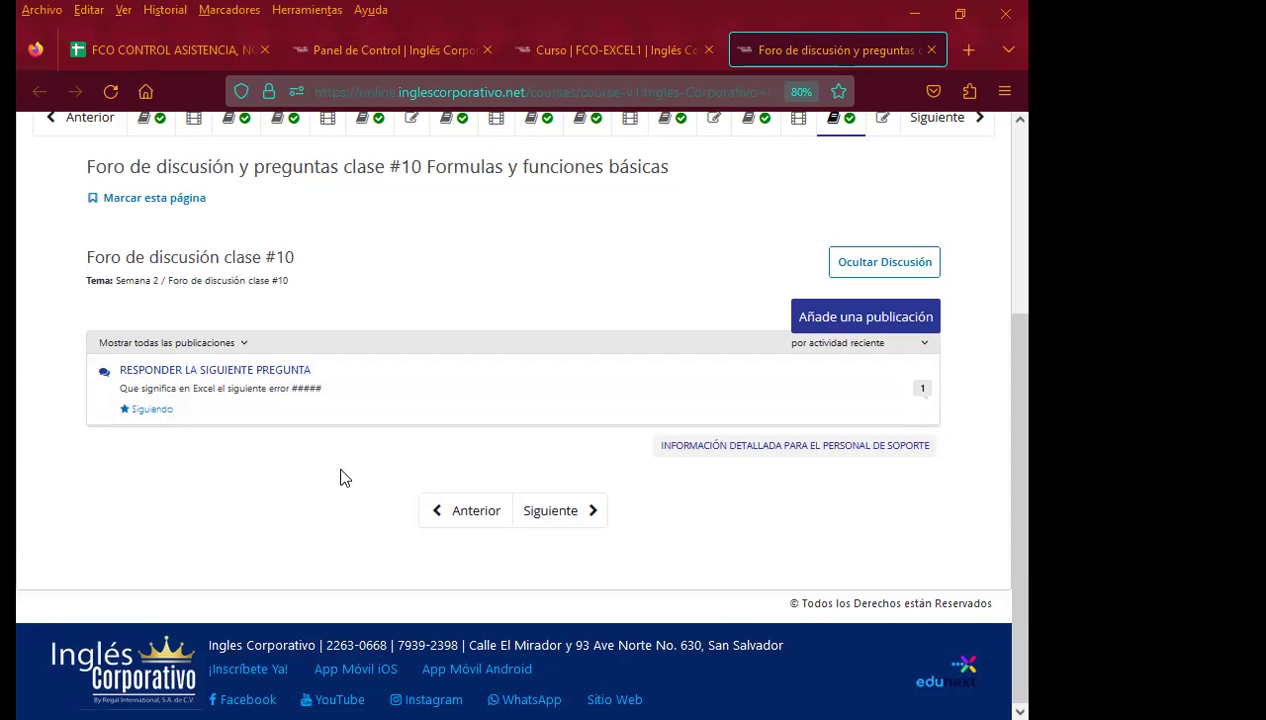
Change participant 16's JUEVES 15 attendance in AM17 from 0 to 1.
click(162, 45)
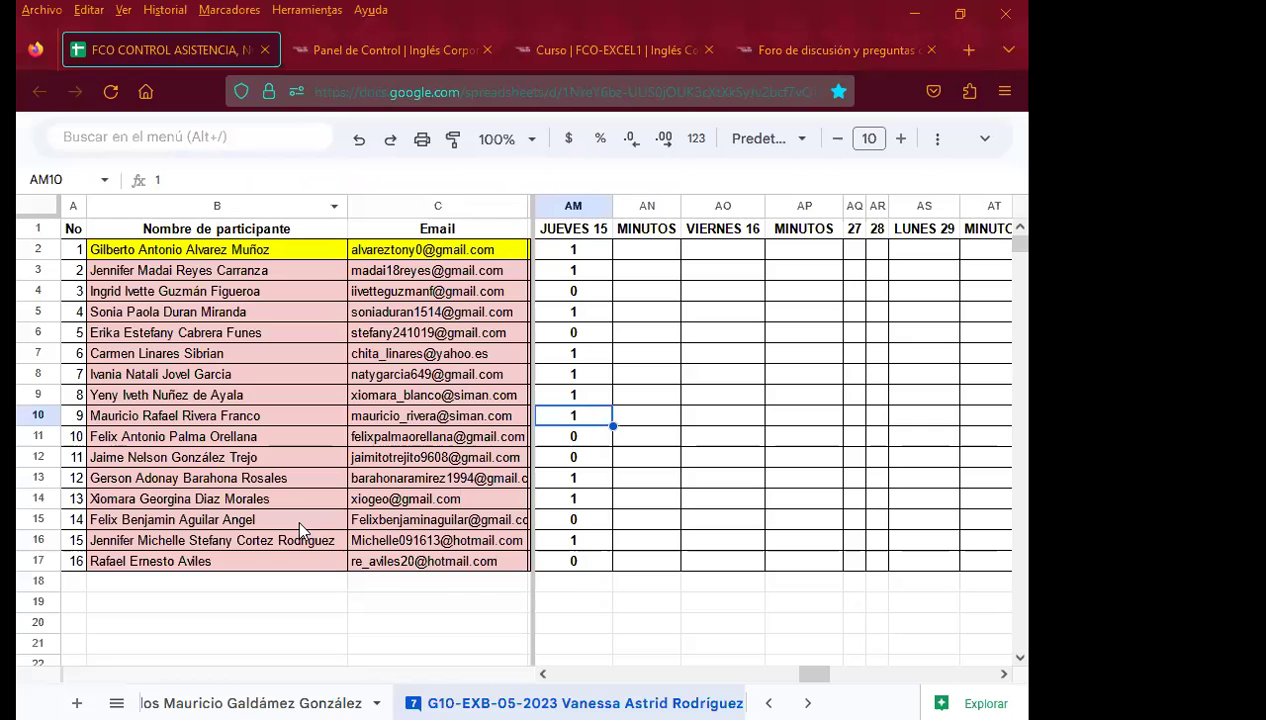
click(572, 555)
text(1)
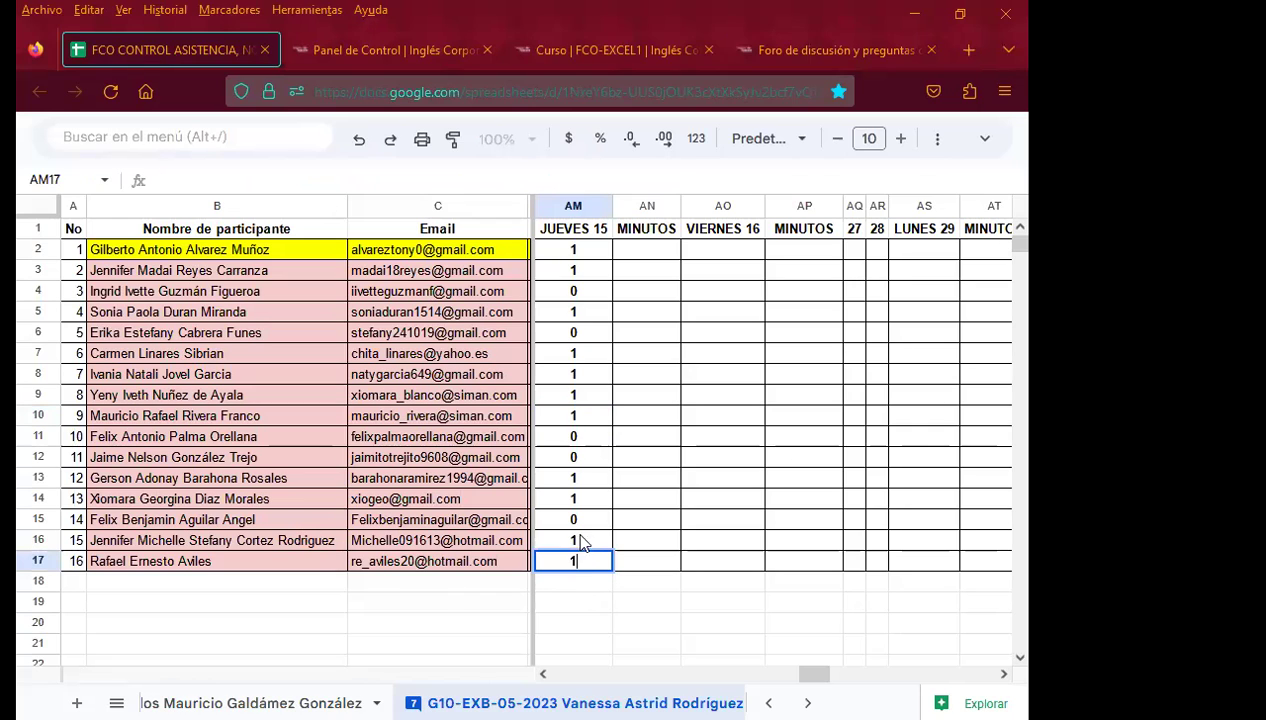
click(587, 521)
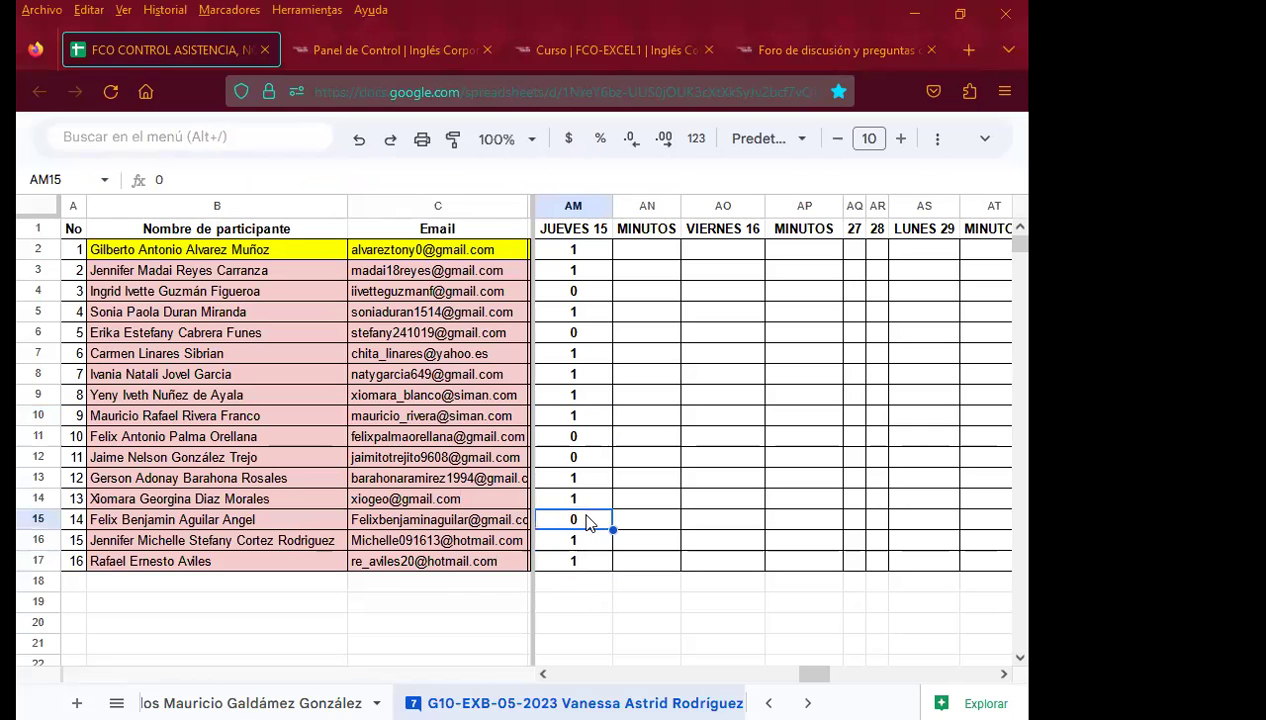